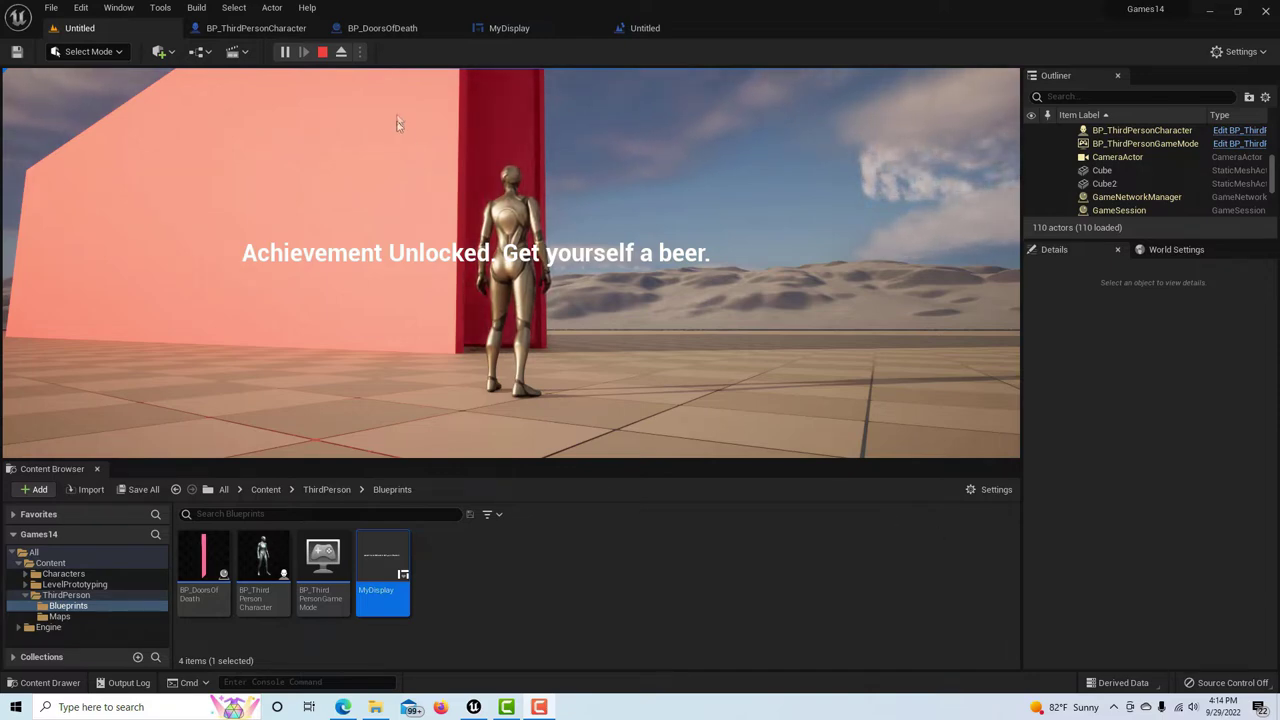
- Restart the level preview and run the character through the corridor of swinging doors to the far exit
click(324, 56)
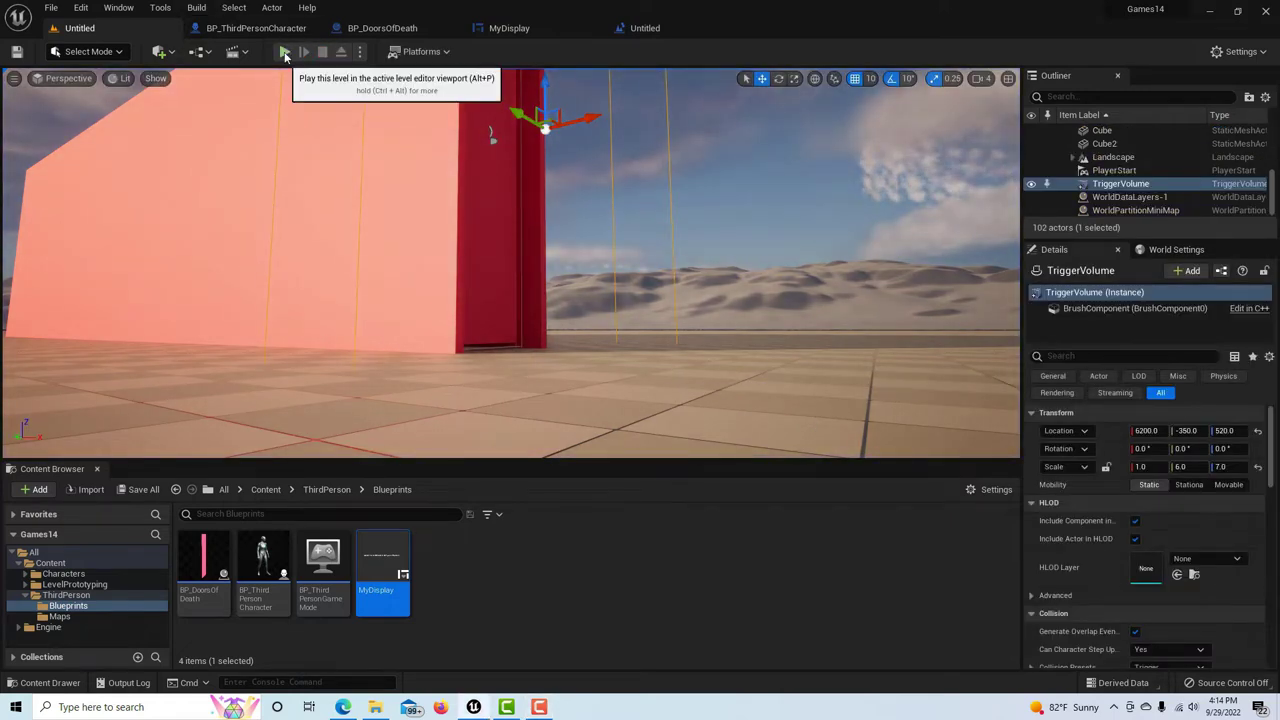
click(285, 54)
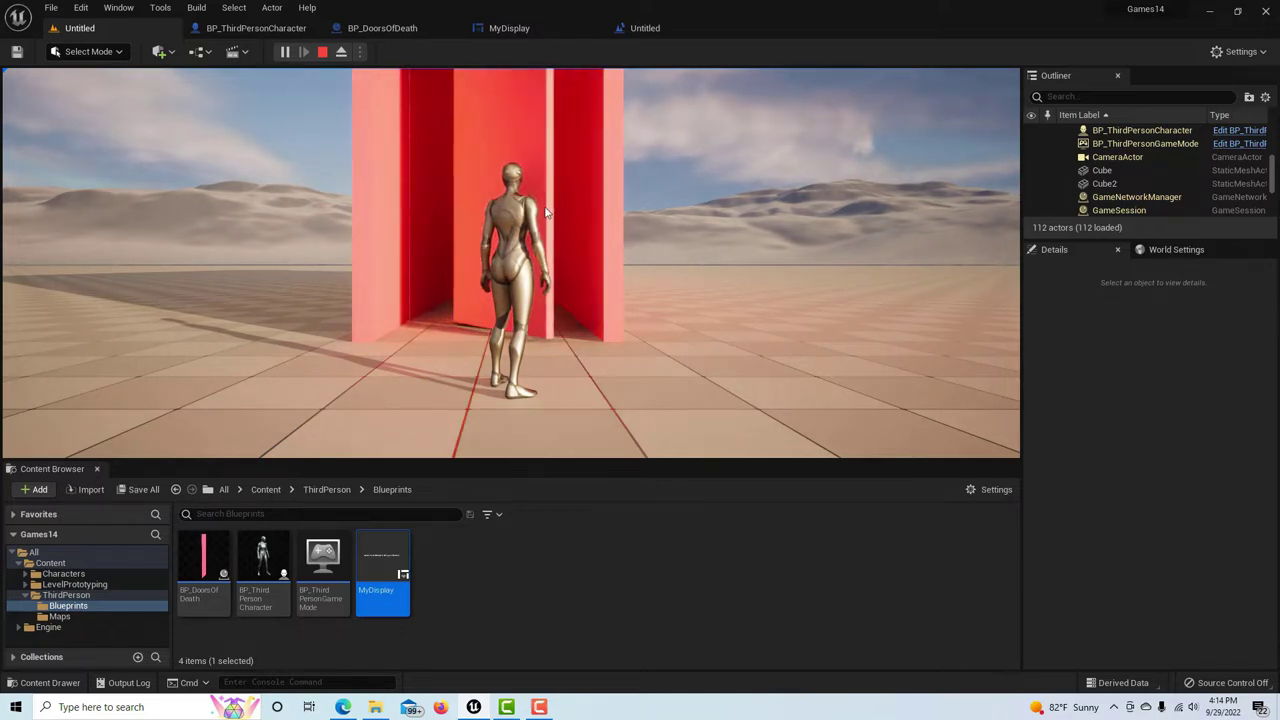
click(437, 372)
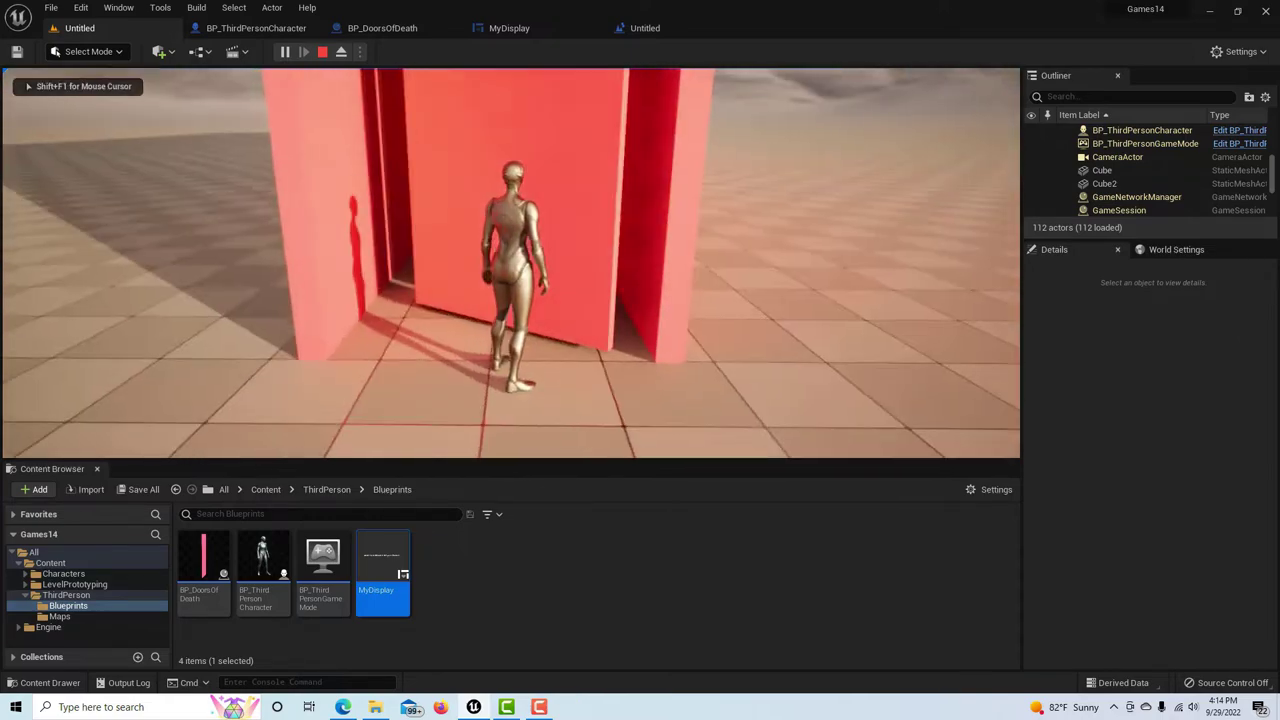
key(w)
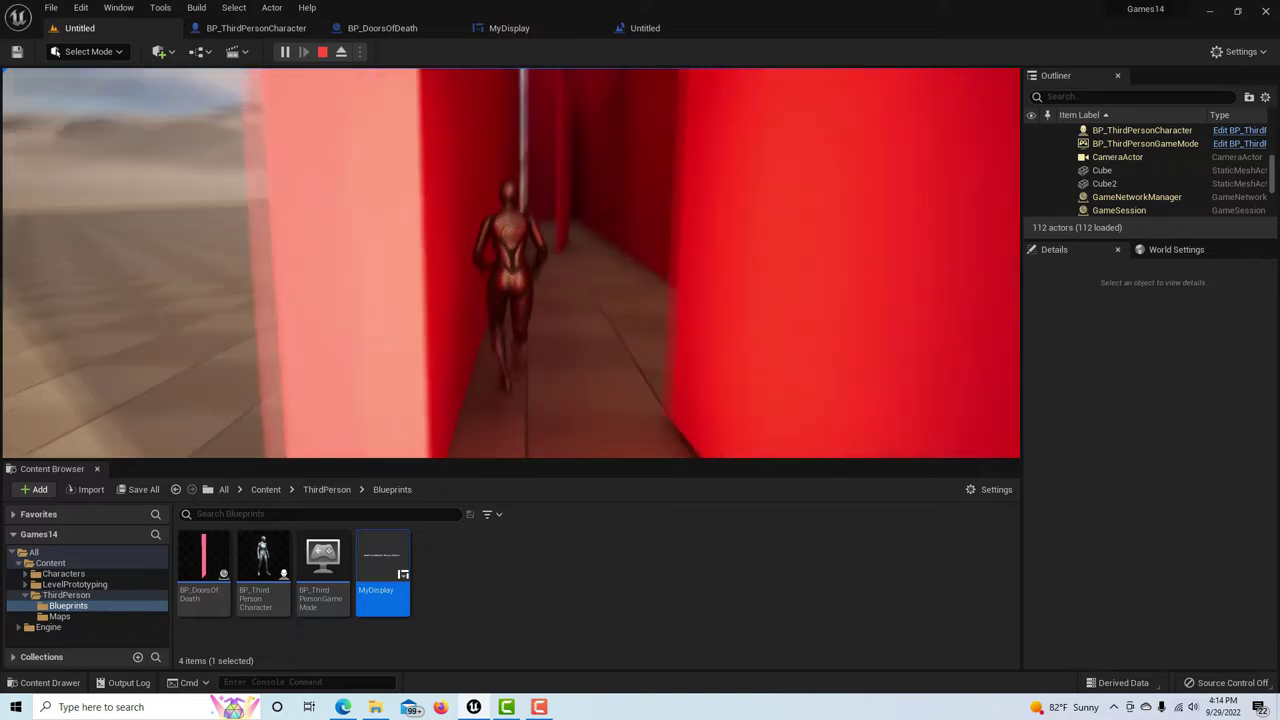
key(w)
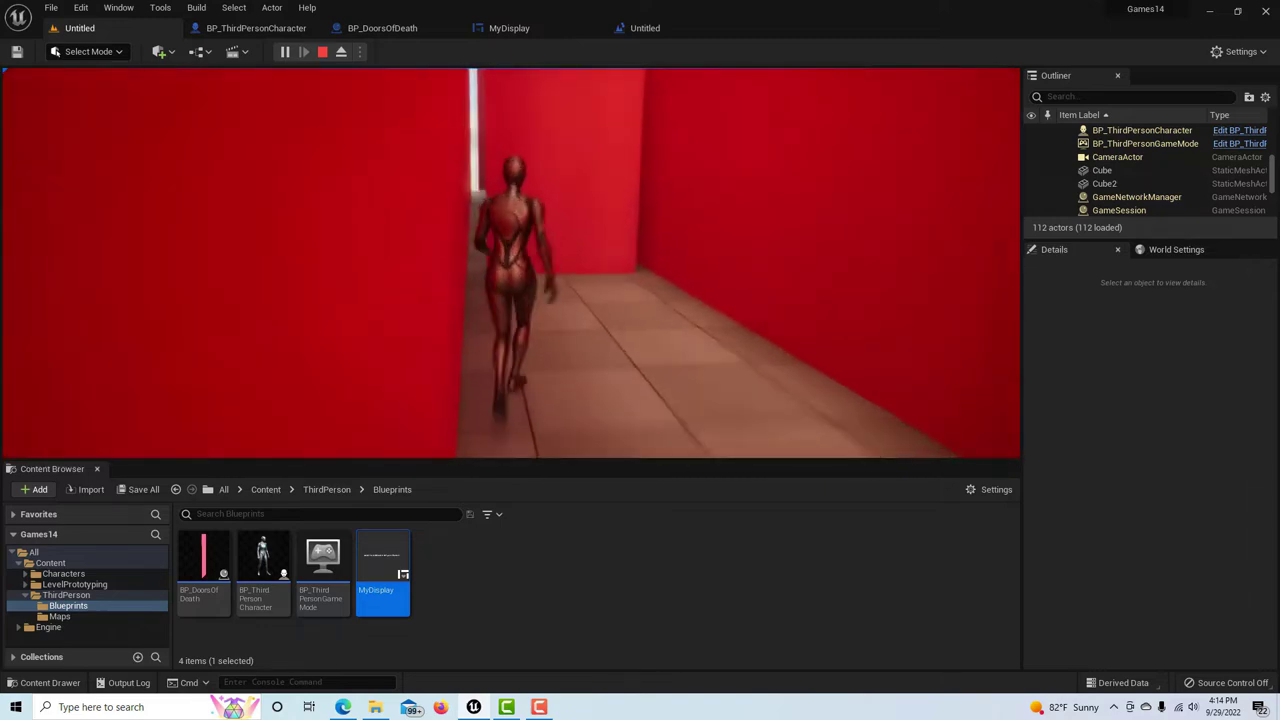
key(w)
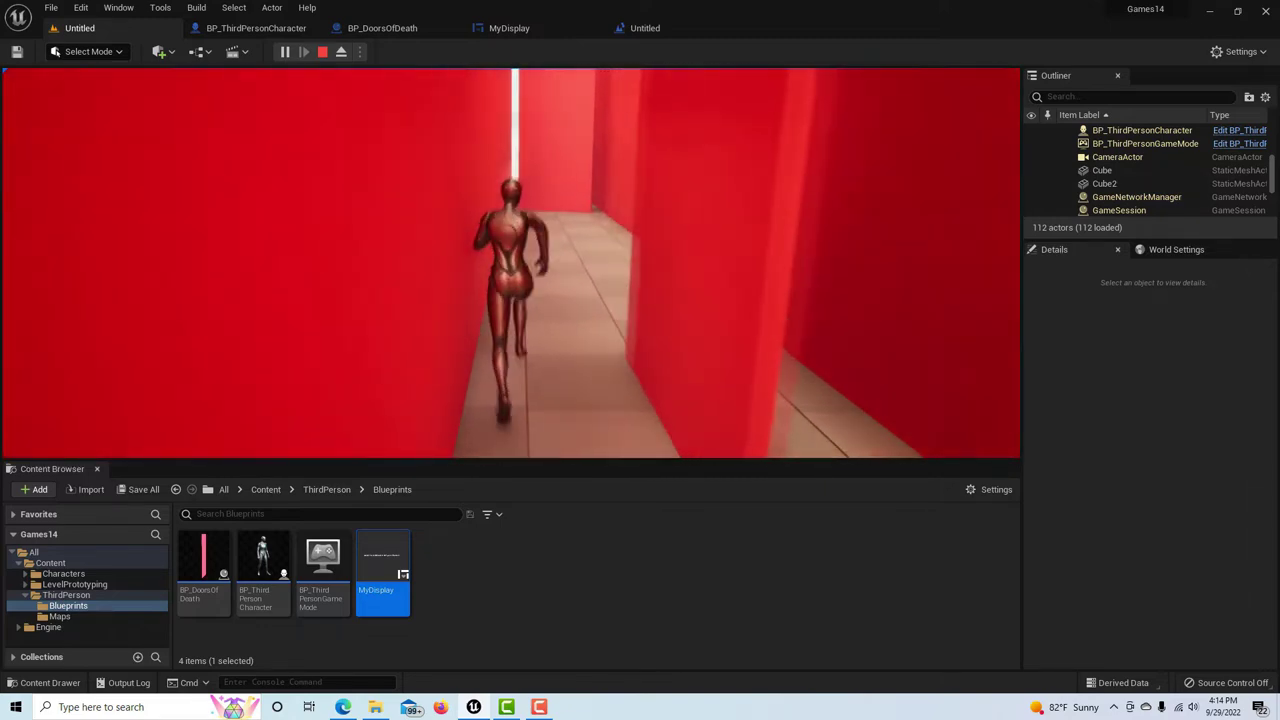
key(w)
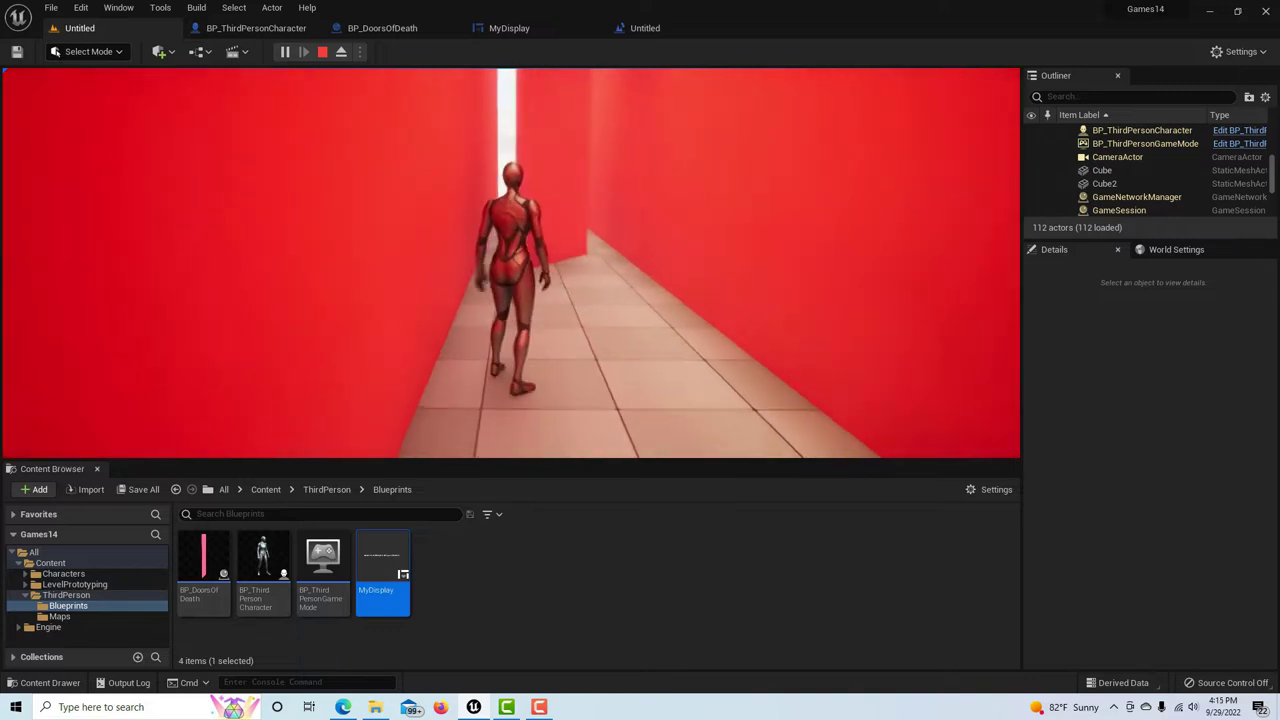
key(w)
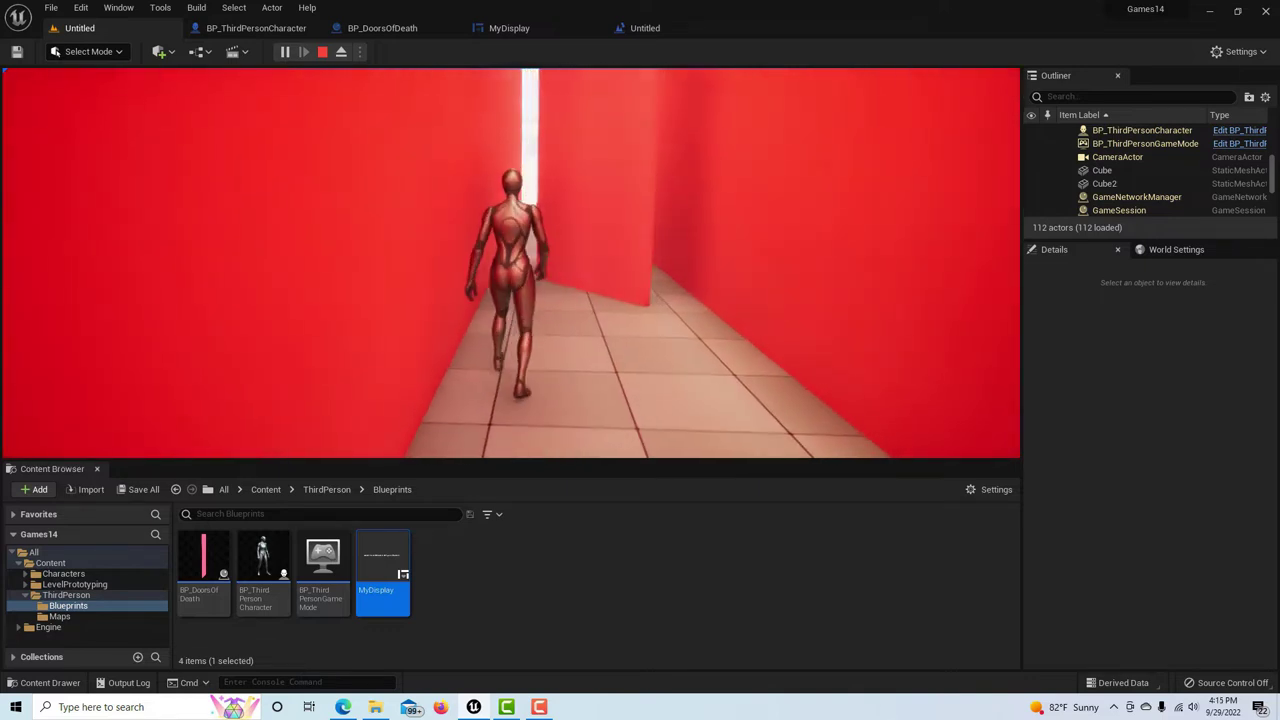
key(w)
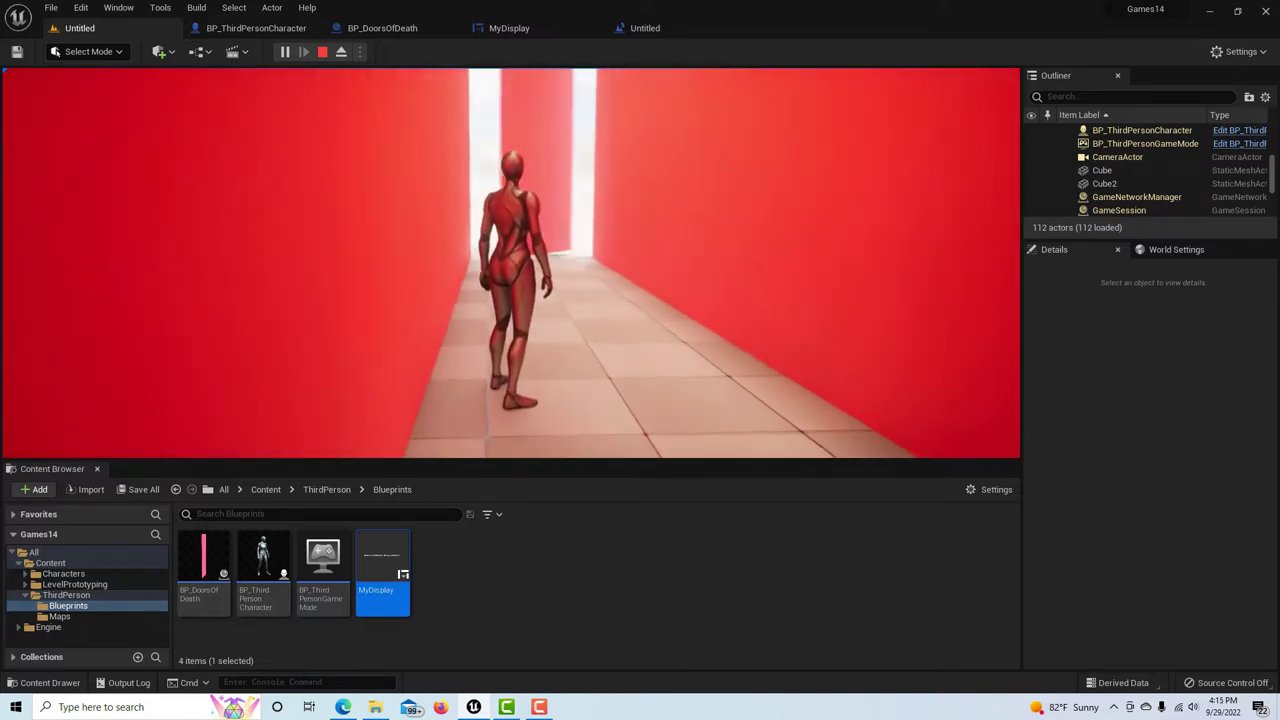
key(w)
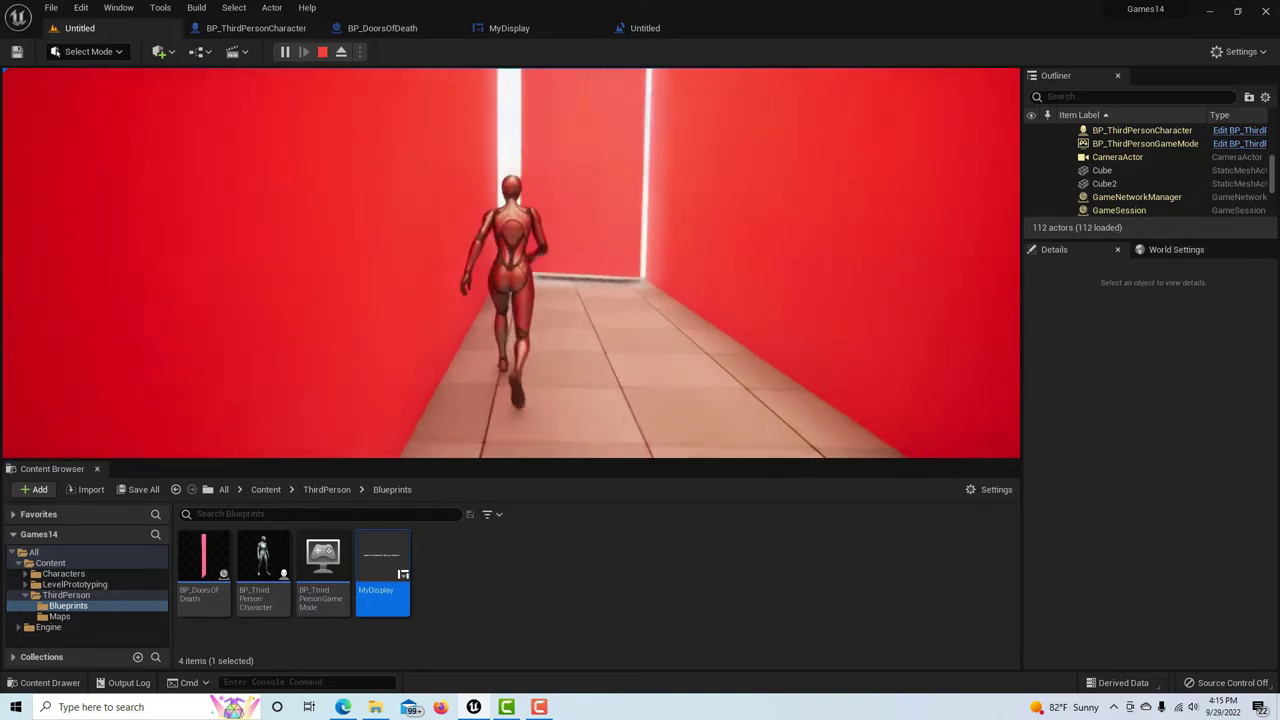
key(w)
key(w)
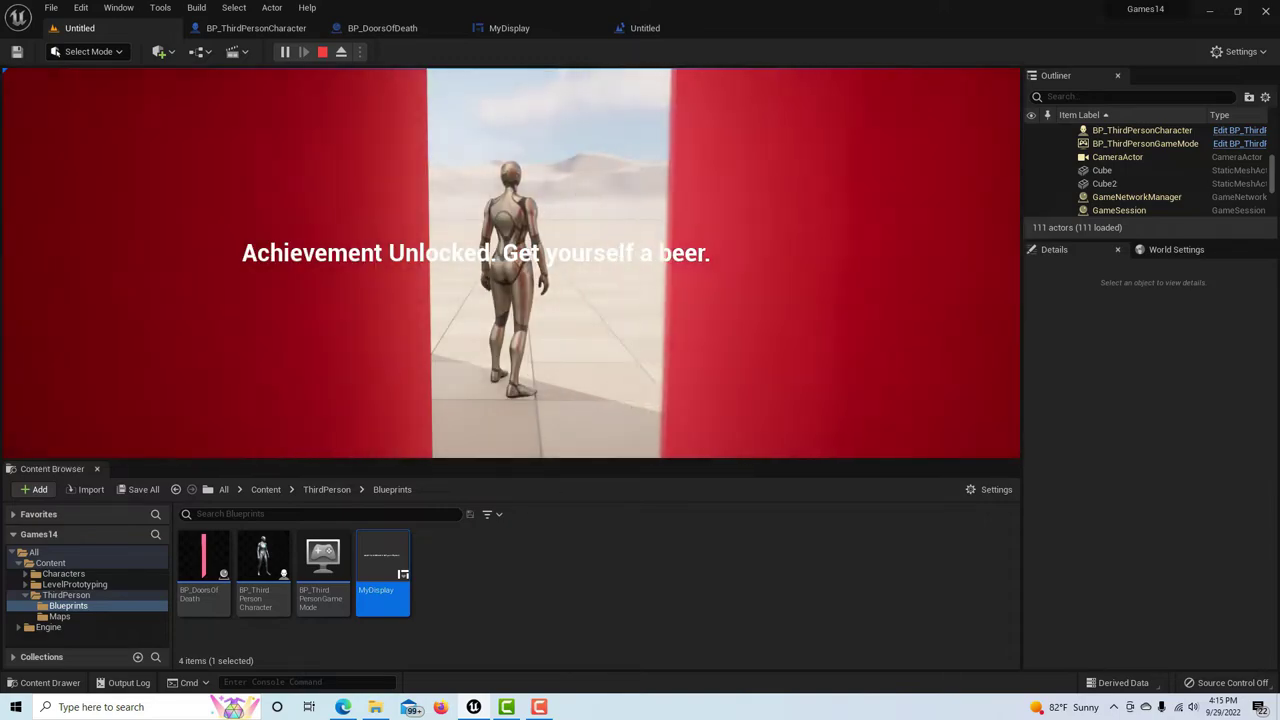
key(w)
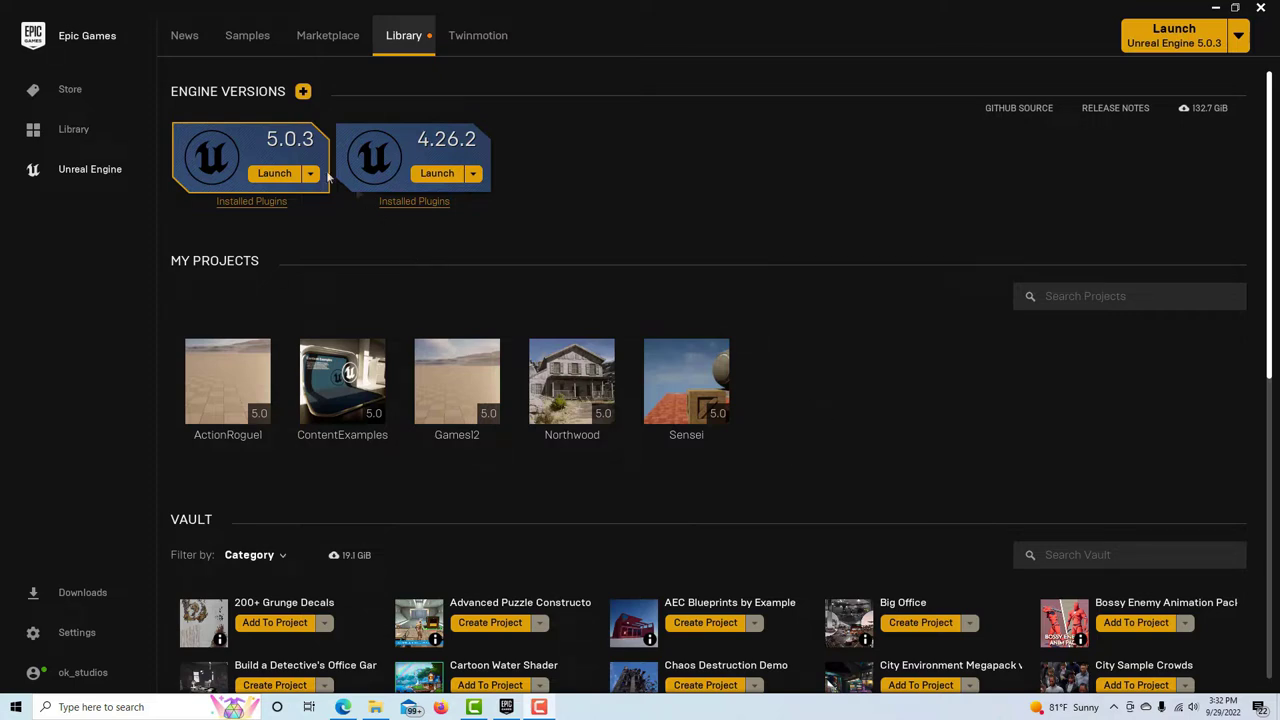
- Launch Unreal Engine 5.0.3 and create a Games project named Games14 from the Blank template
click(274, 174)
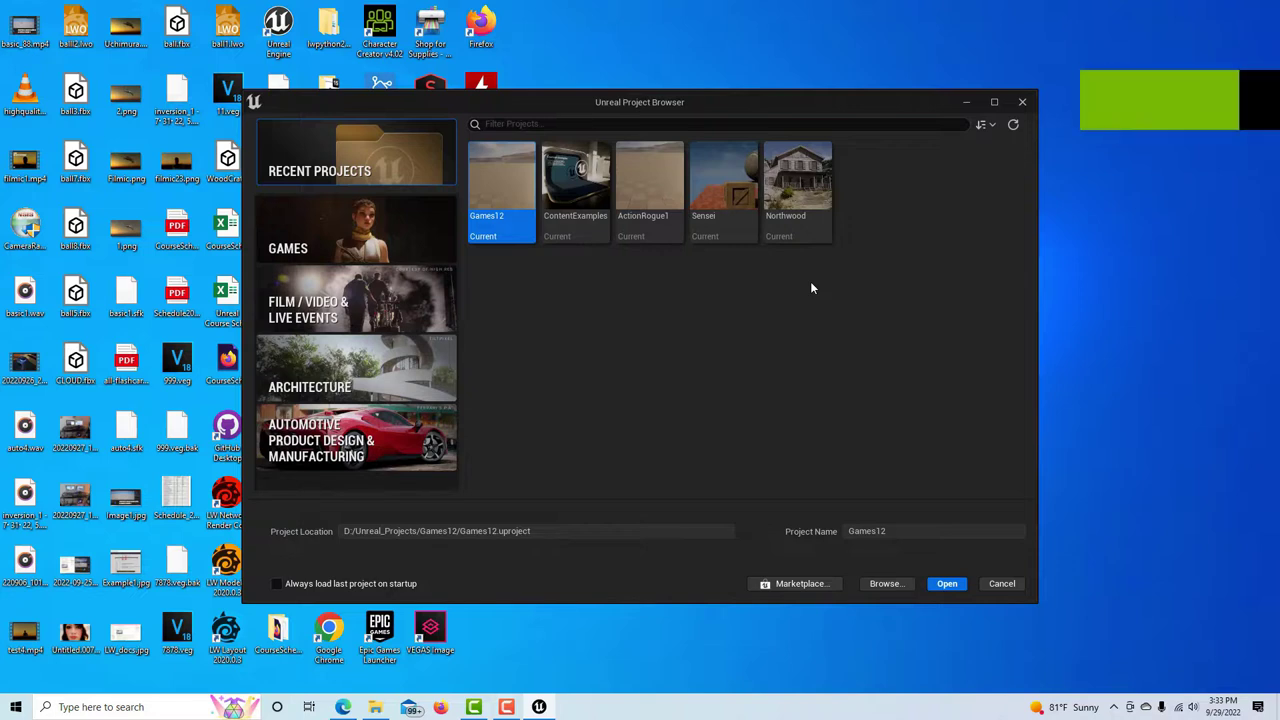
click(365, 233)
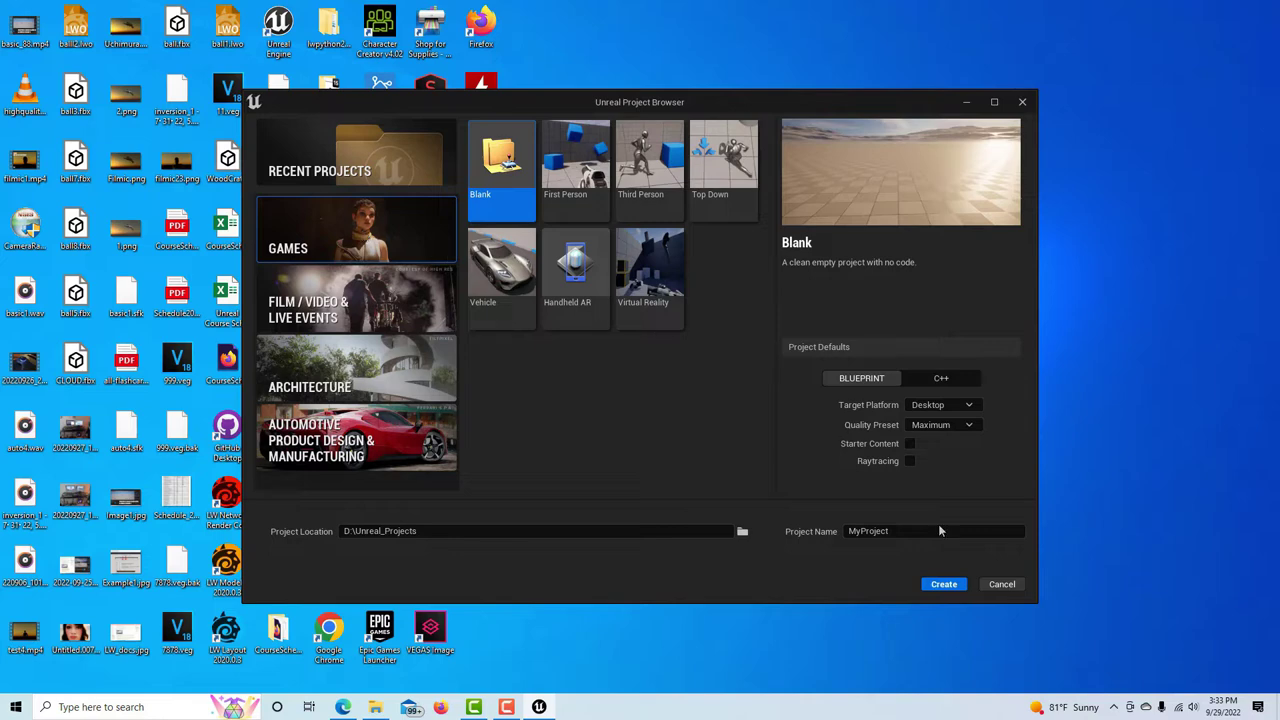
text(Games14)
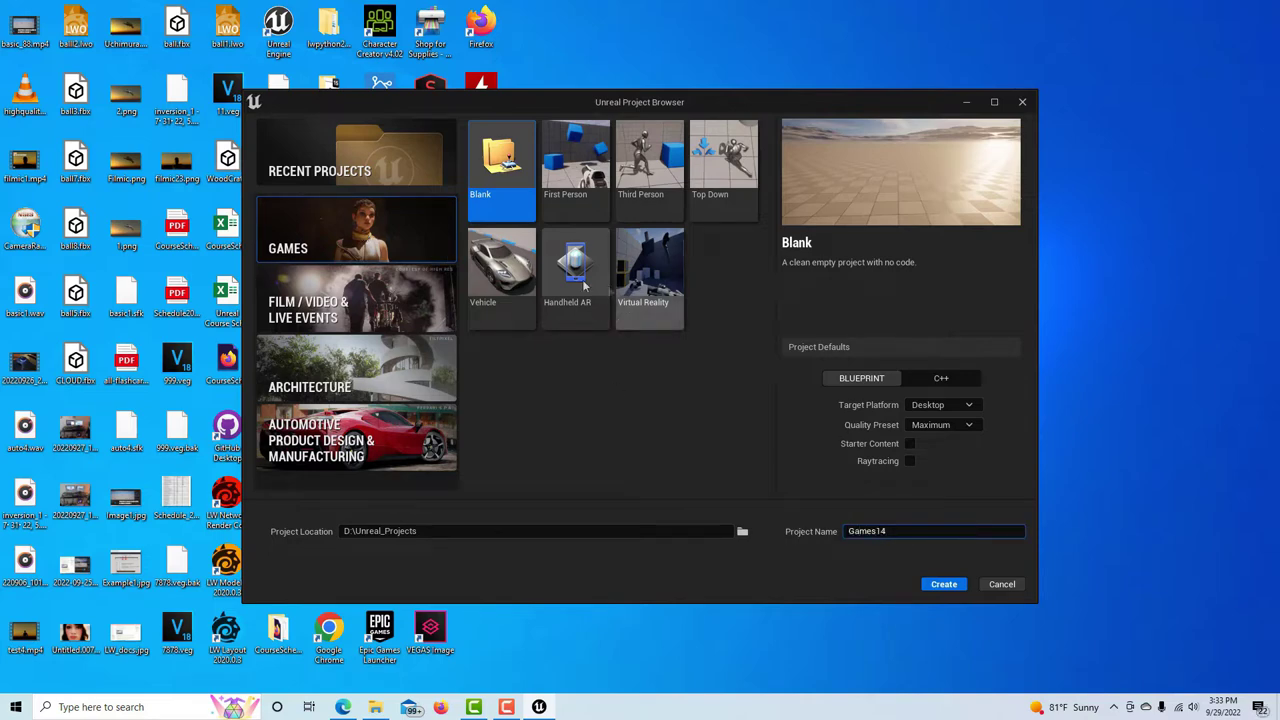
click(506, 196)
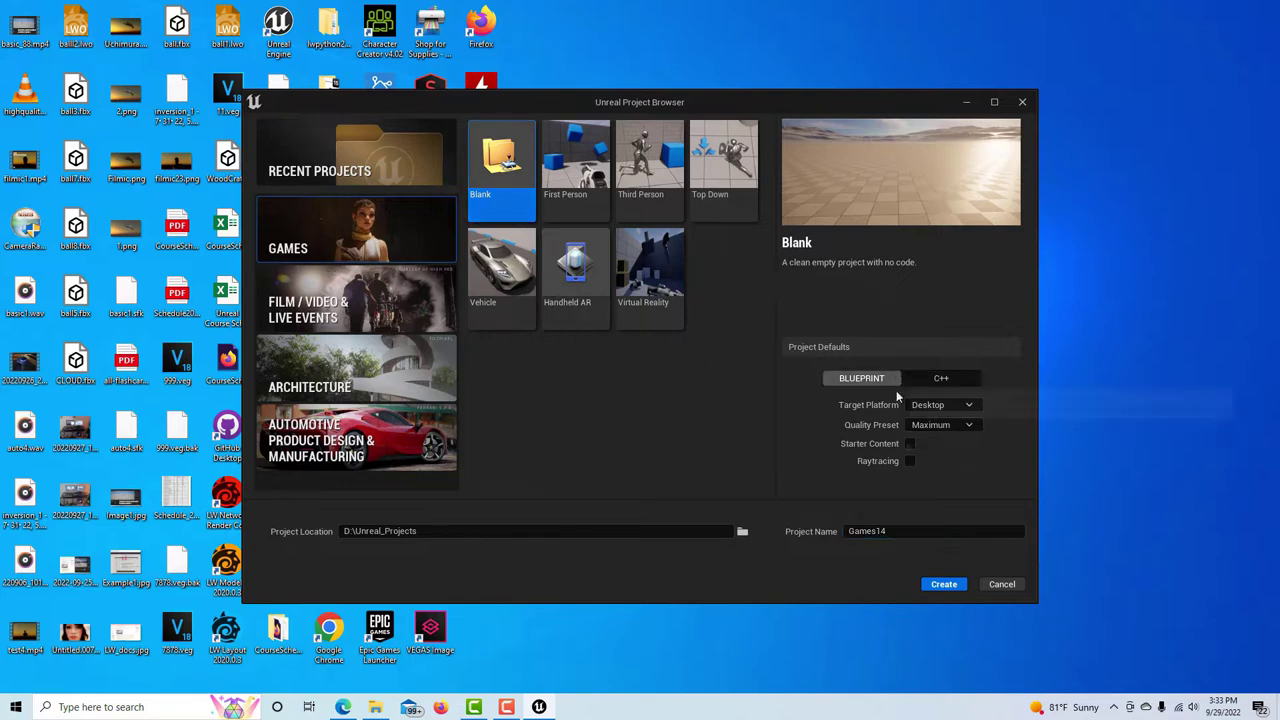
click(944, 585)
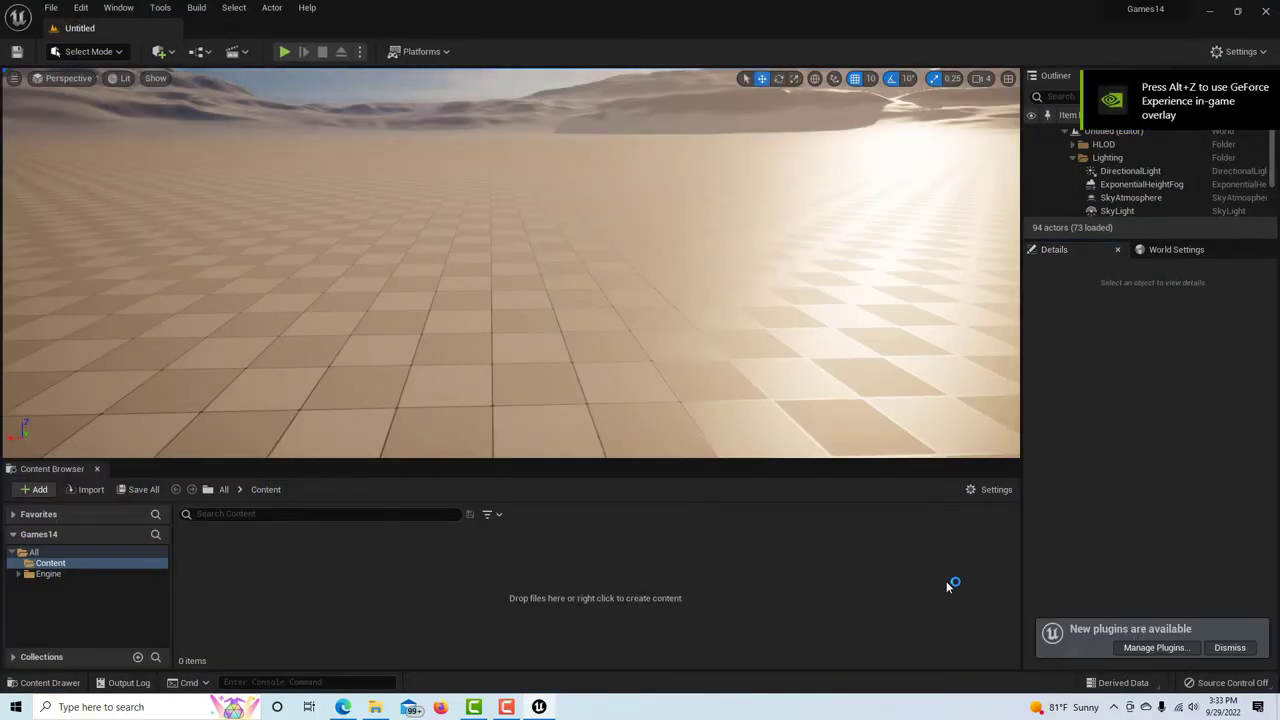
- Add the Third Person Blueprint feature pack to the project and close the Add Content dialog
right_drag(622, 252, 552, 222)
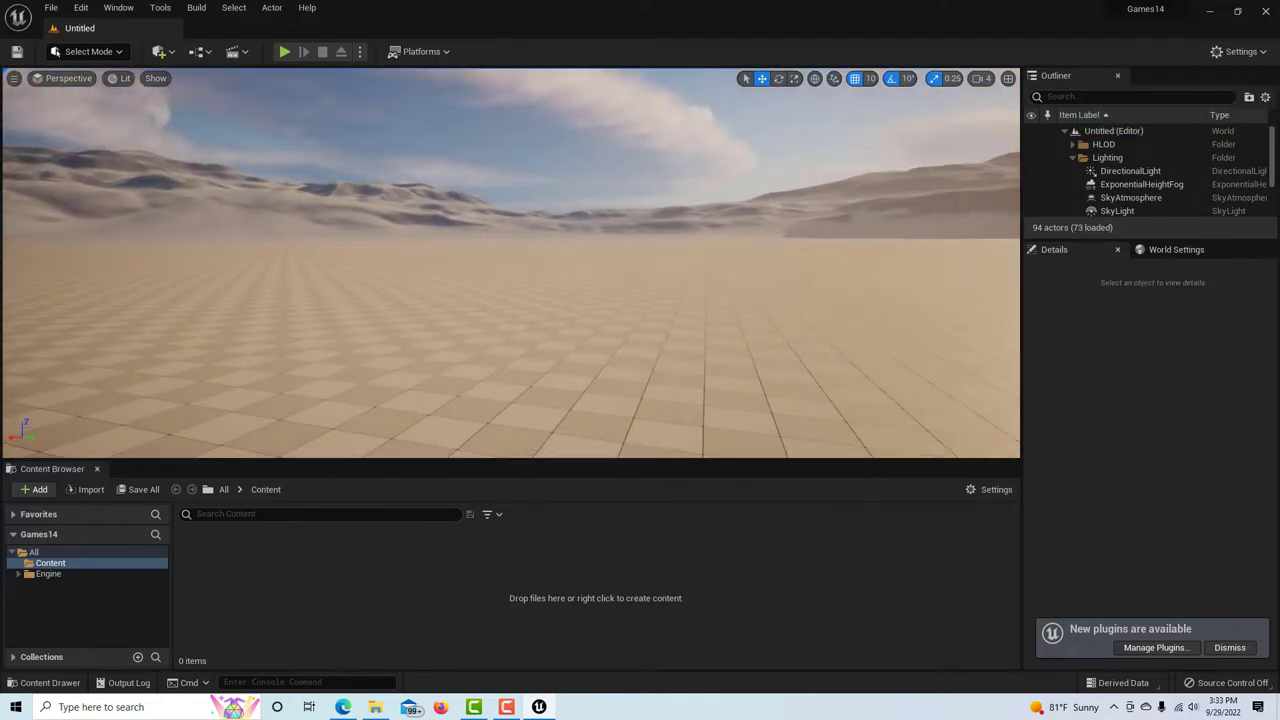
right_drag(646, 282, 638, 245)
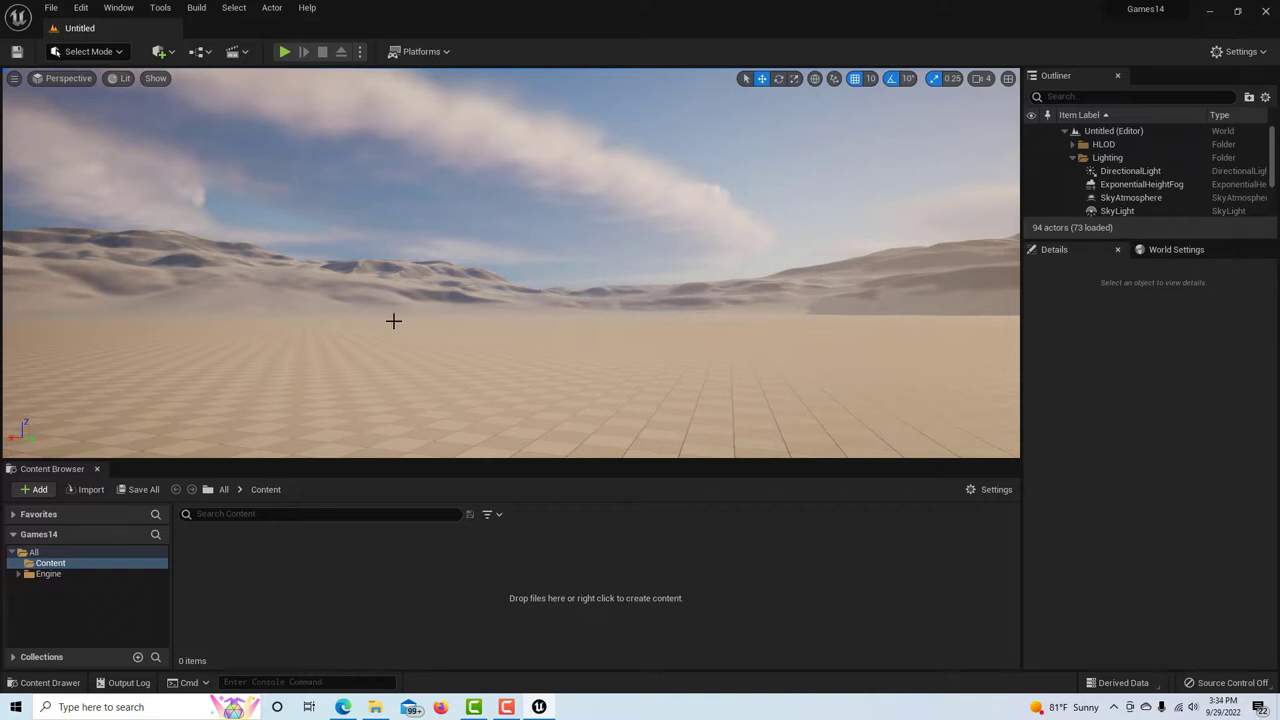
click(37, 489)
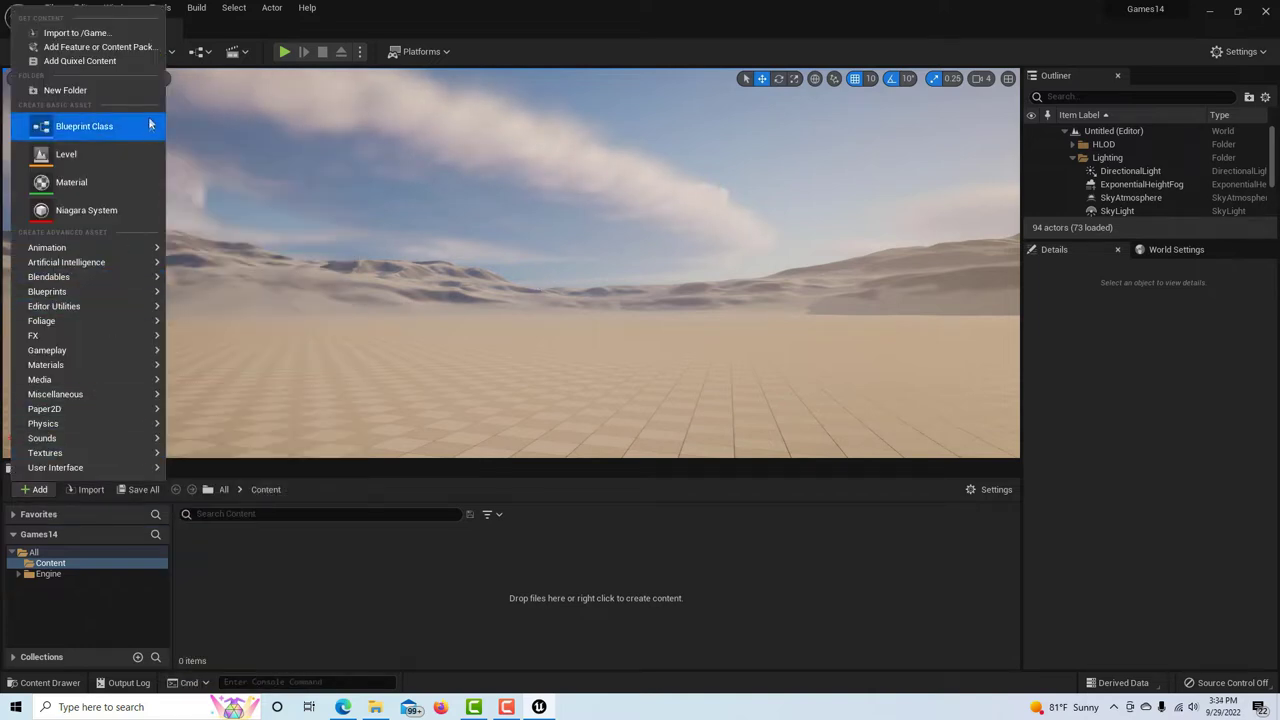
click(115, 48)
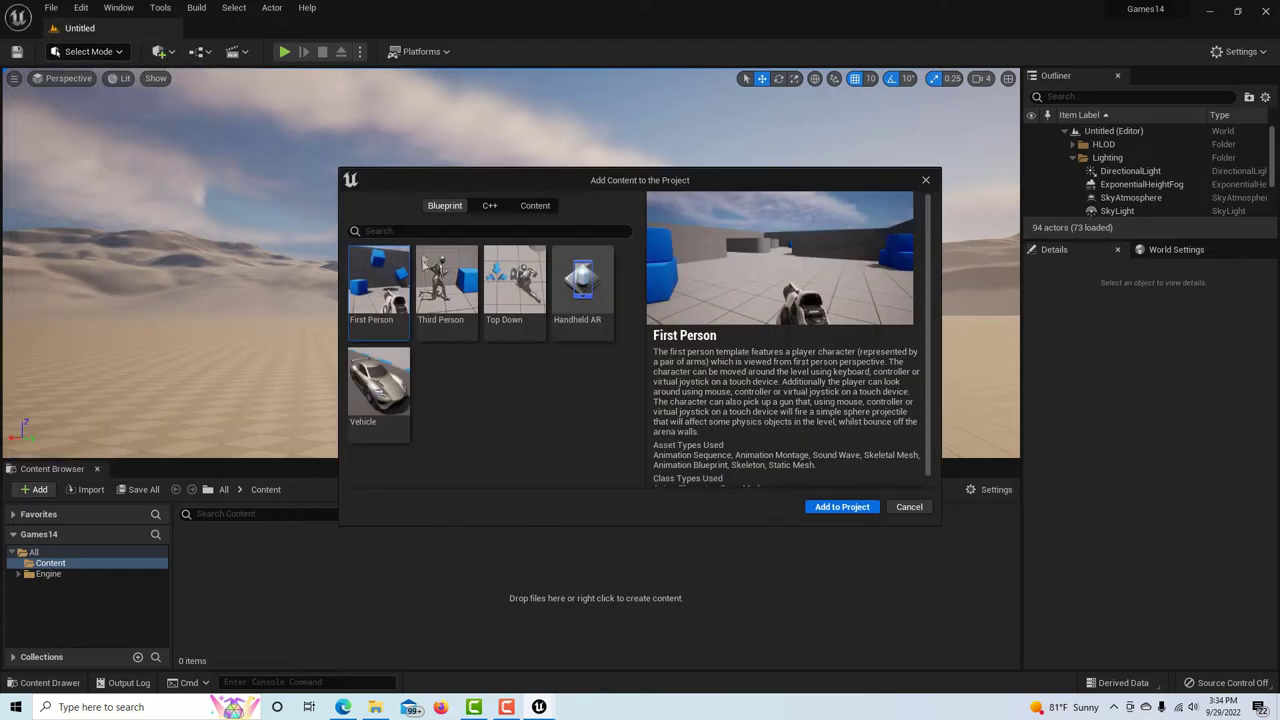
click(444, 303)
click(814, 510)
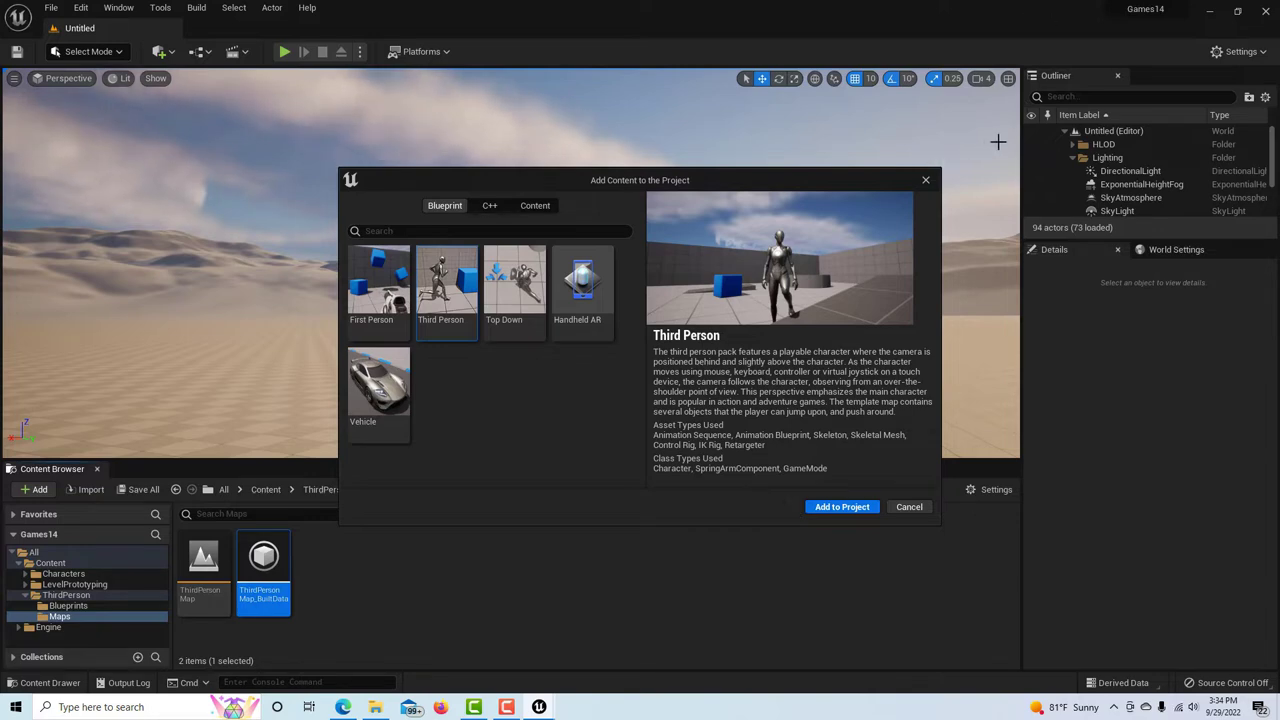
click(925, 182)
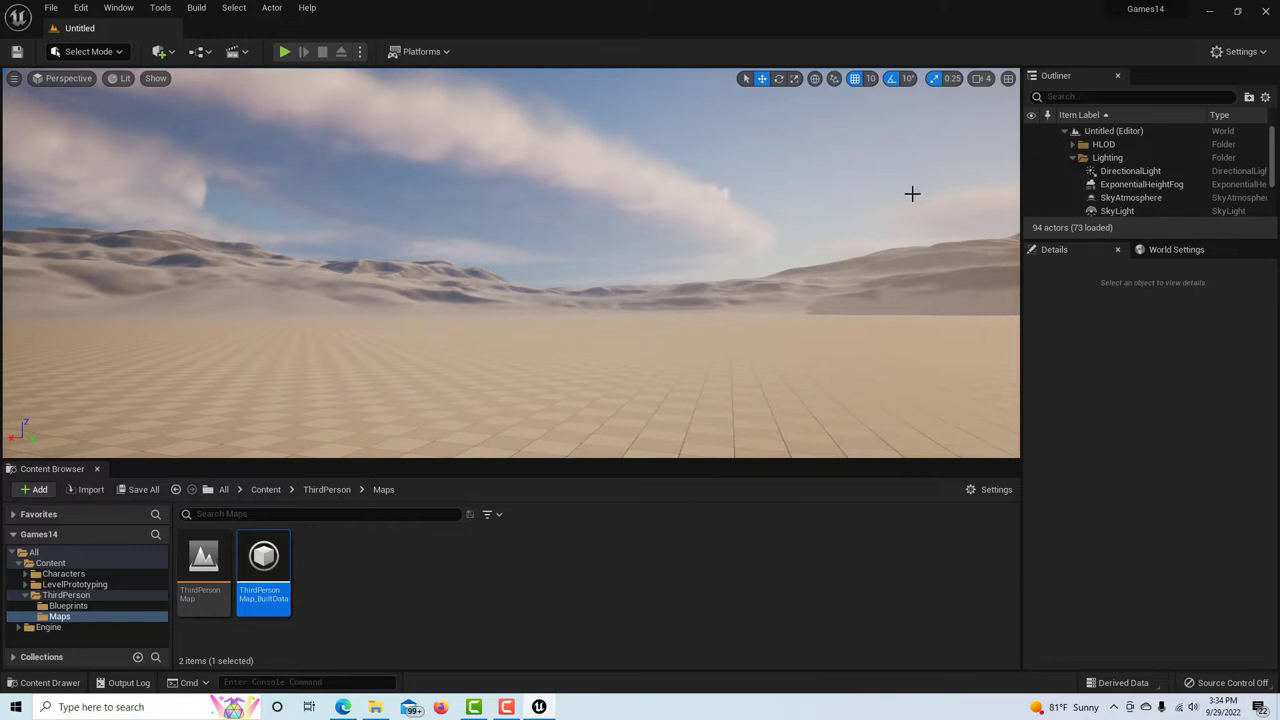
- Set the level's GameMode Override to BP_ThirdPersonGameMode in the World Settings
click(1181, 253)
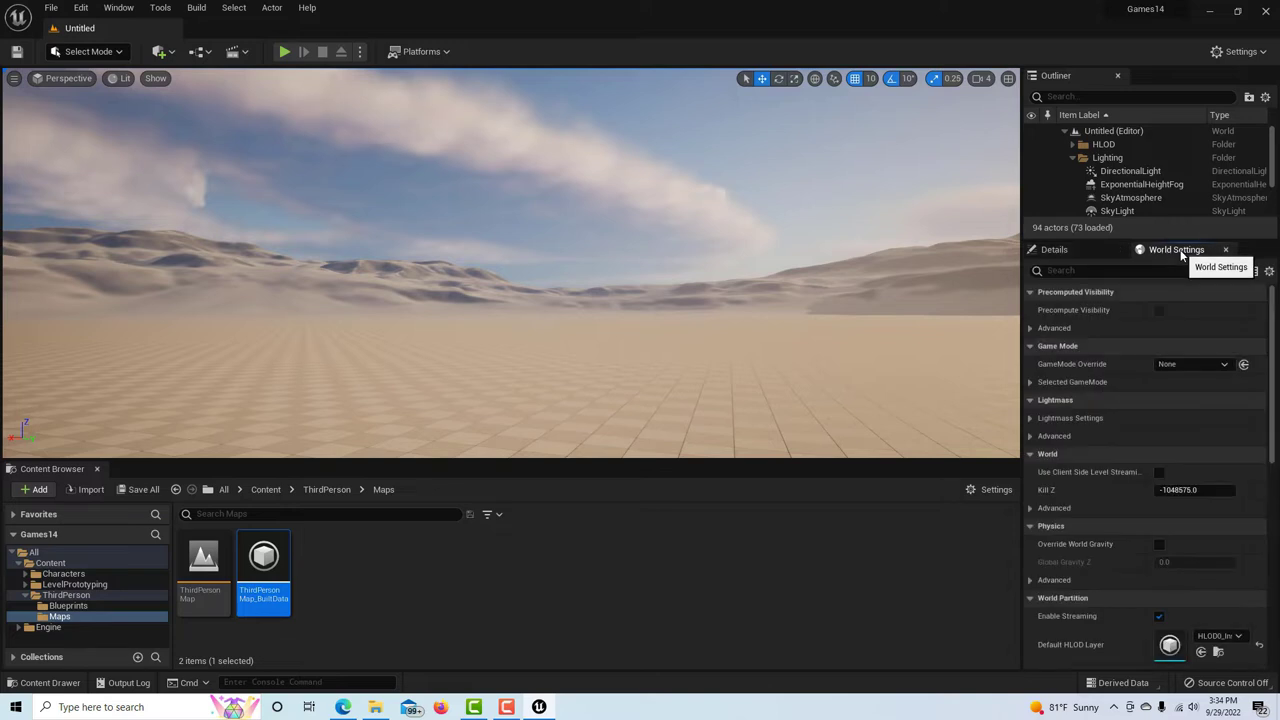
click(114, 9)
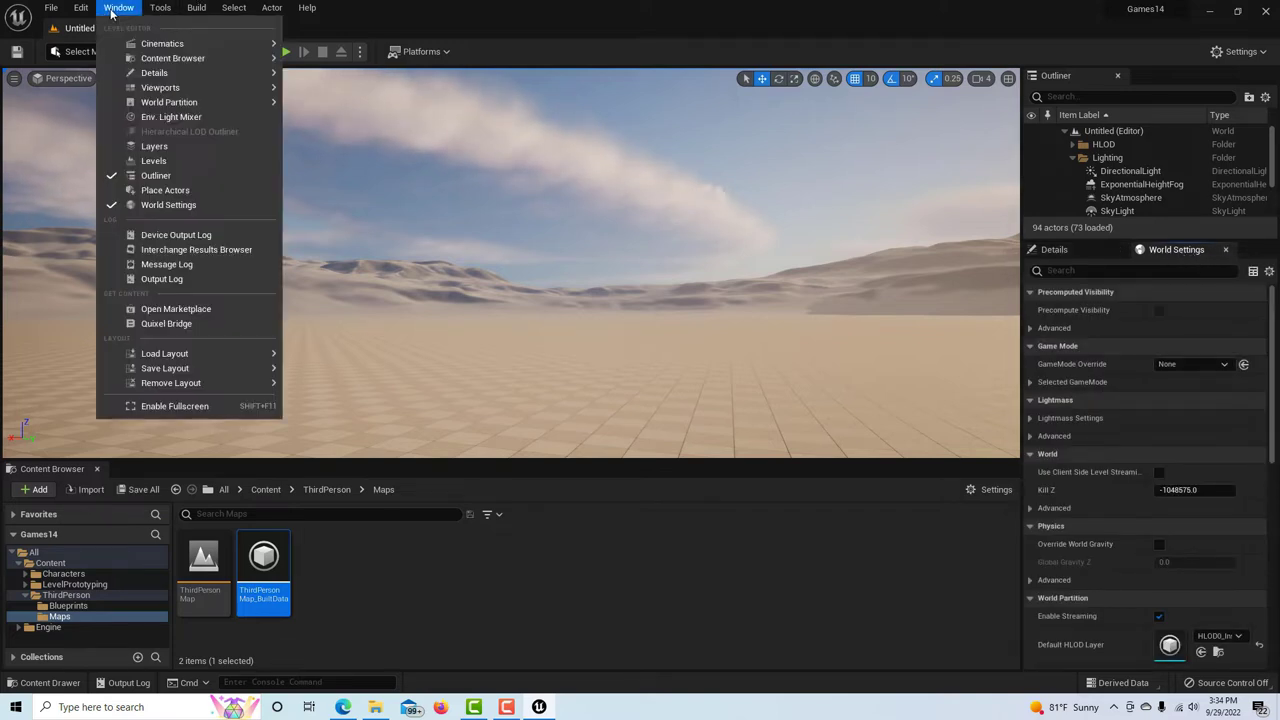
click(637, 189)
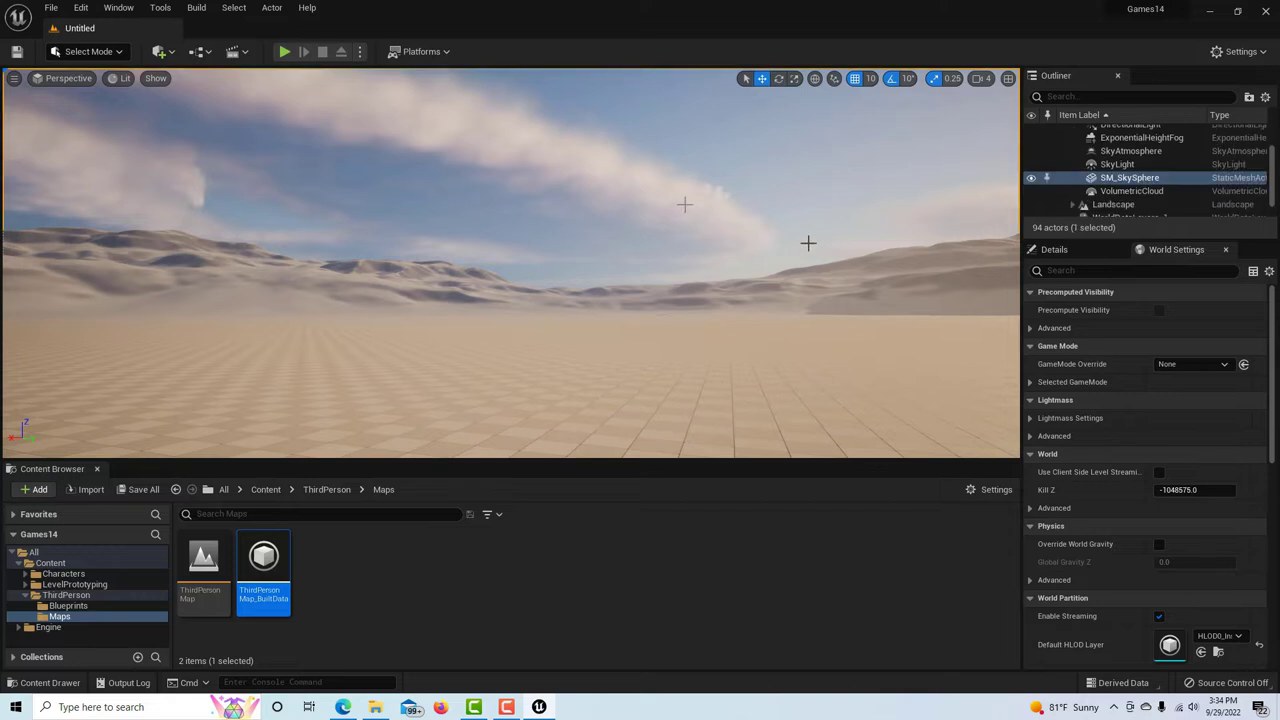
click(1225, 365)
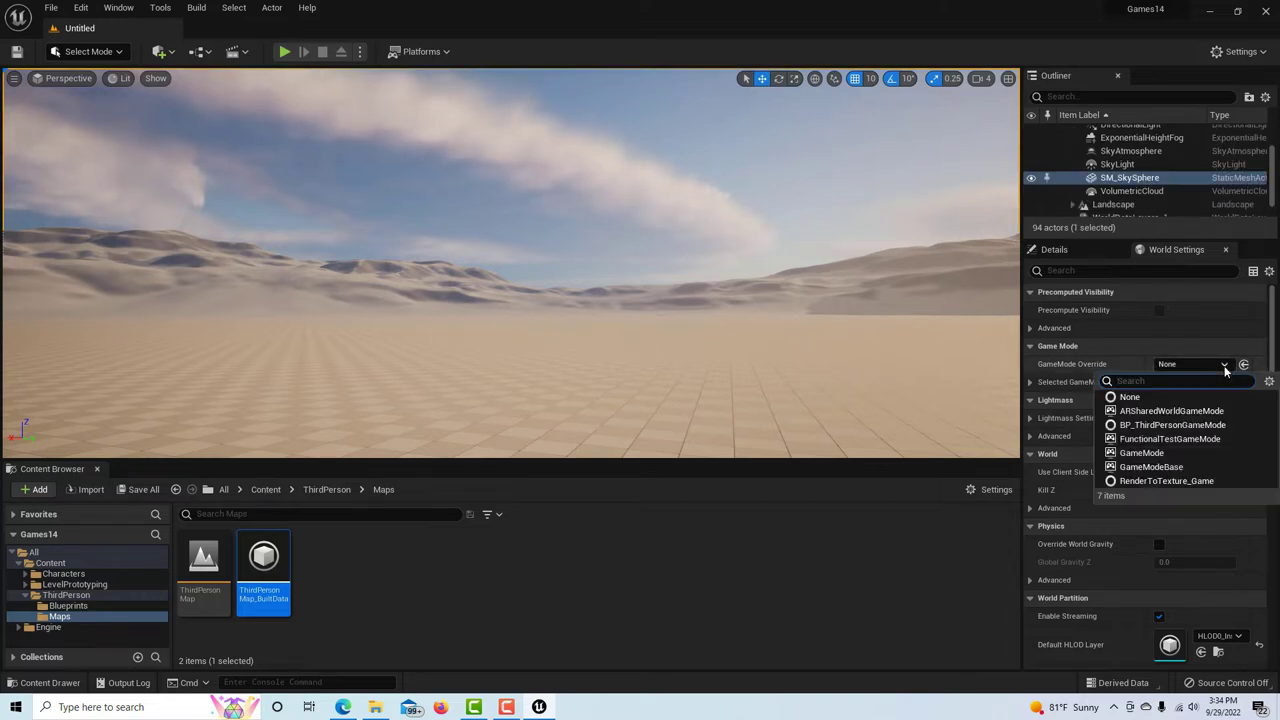
click(1210, 425)
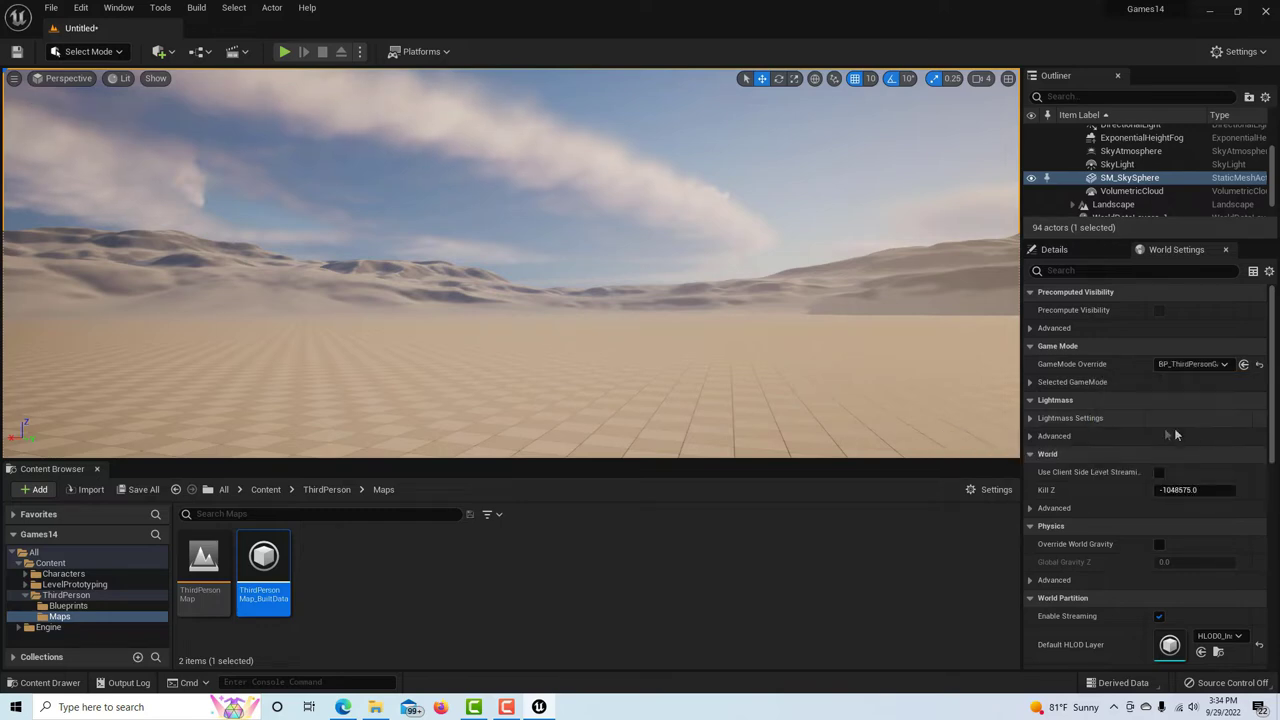
- Play the level to test moving the third-person character, and end the play session
click(282, 51)
click(590, 304)
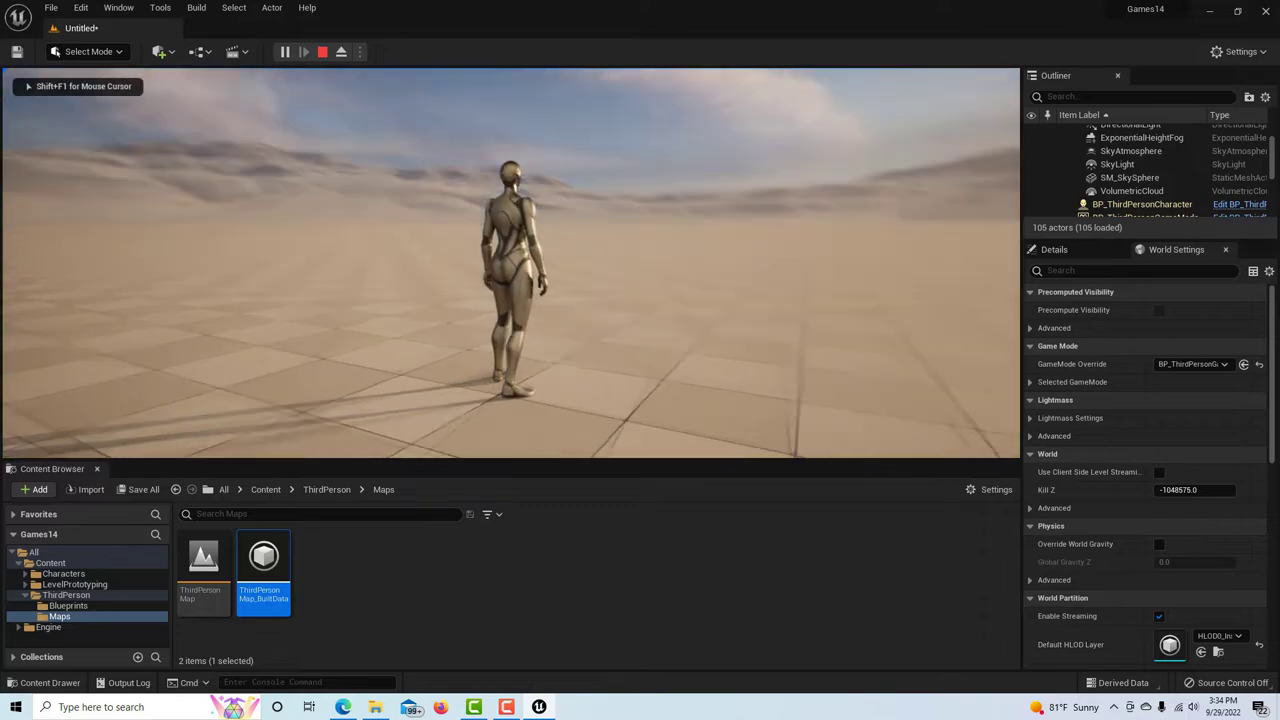
key(w)
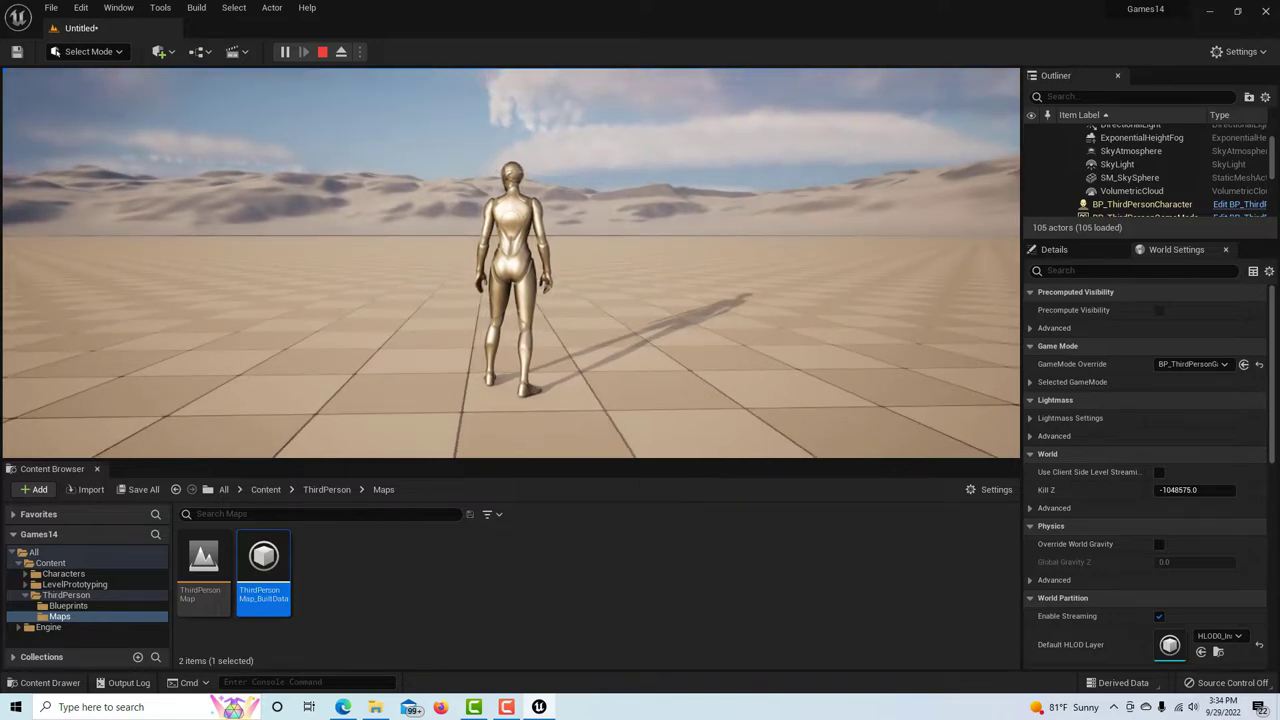
key(Escape)
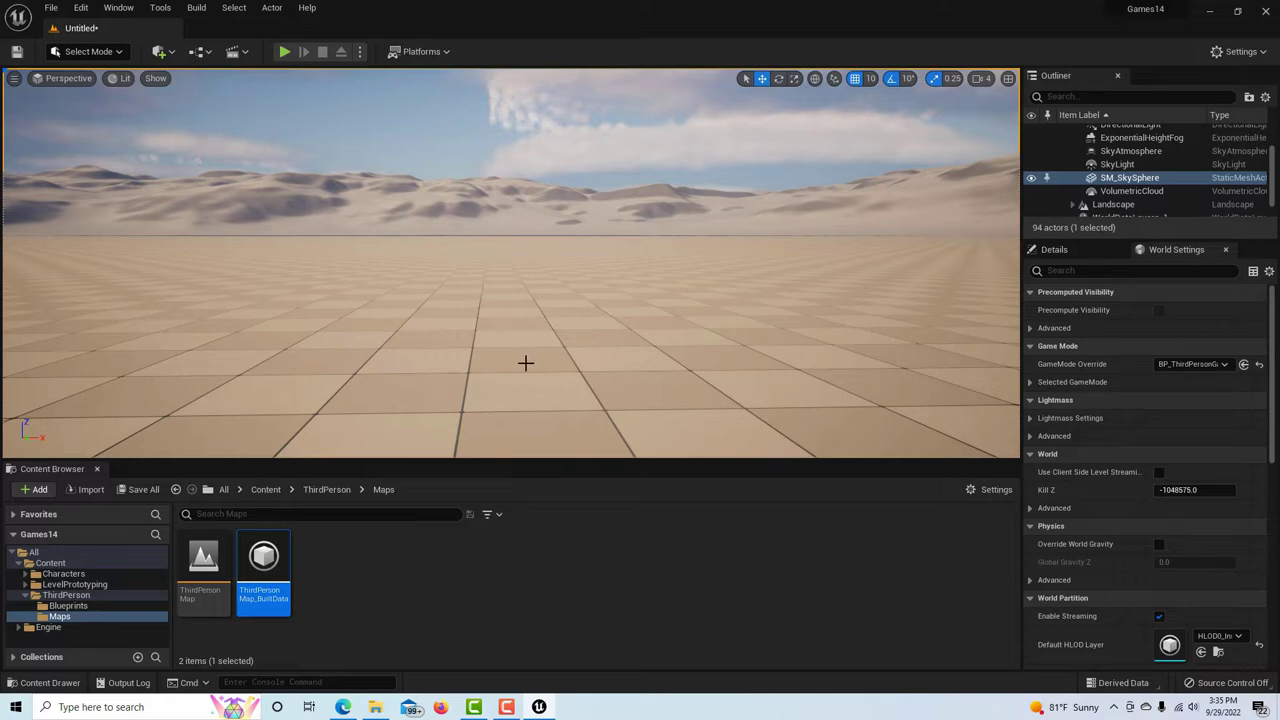
- Find the Player Start actor among all classes with "pla" and place it in the level
click(171, 56)
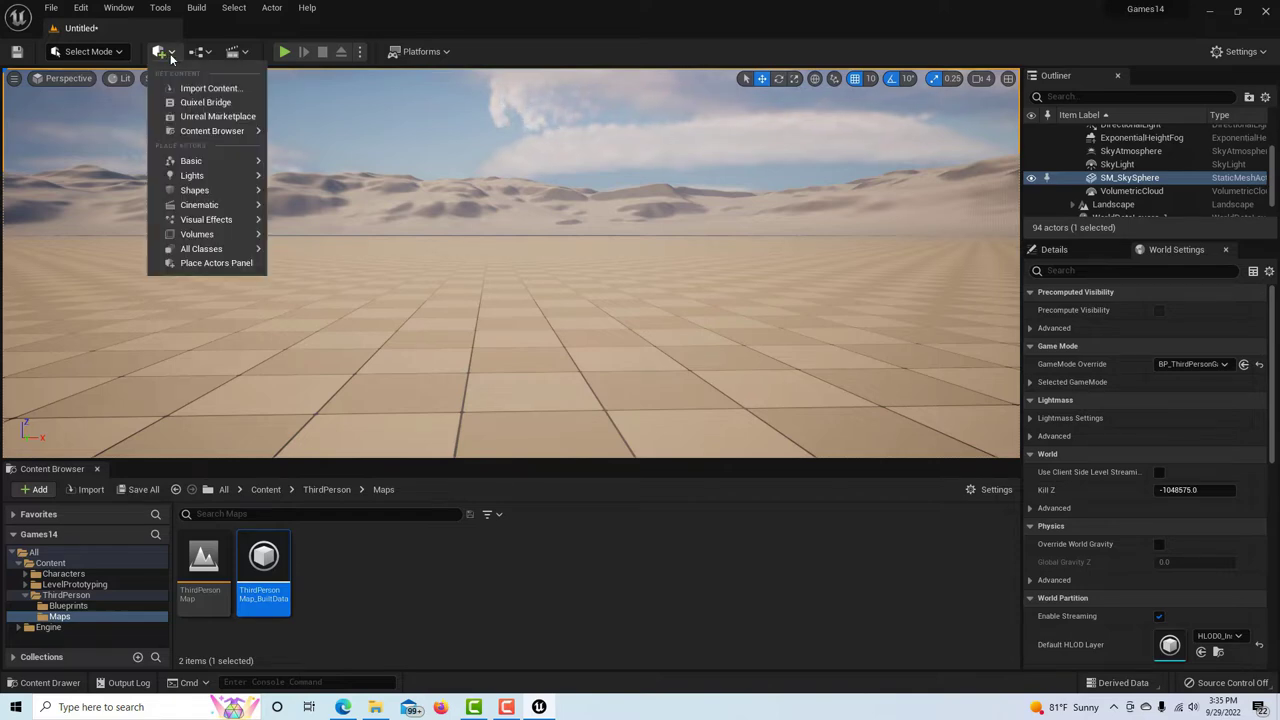
mouse_move(205, 251)
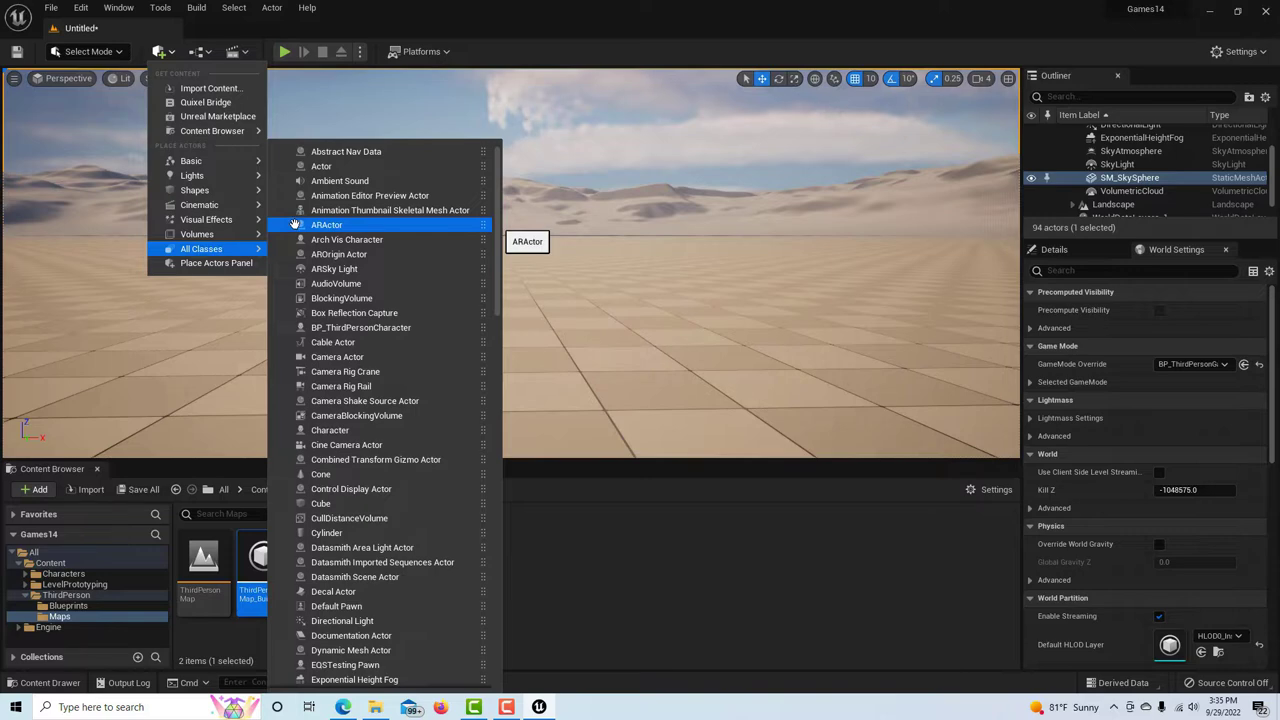
text(pla)
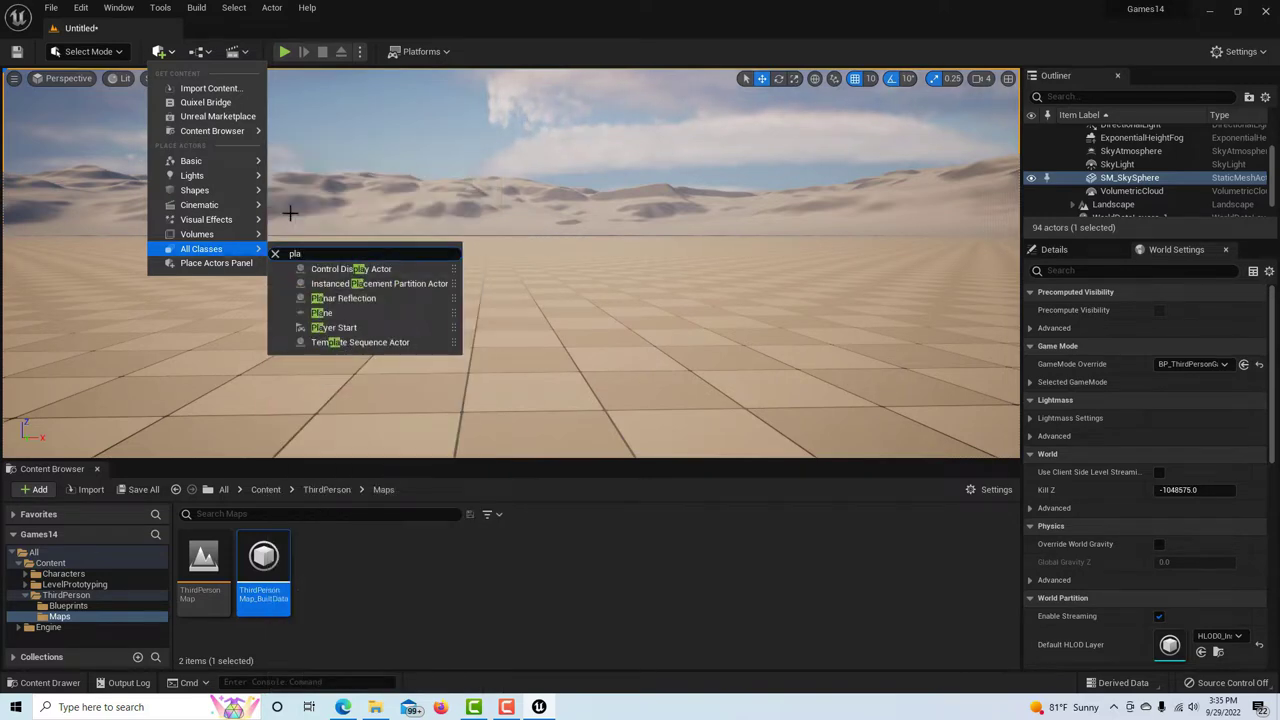
click(340, 327)
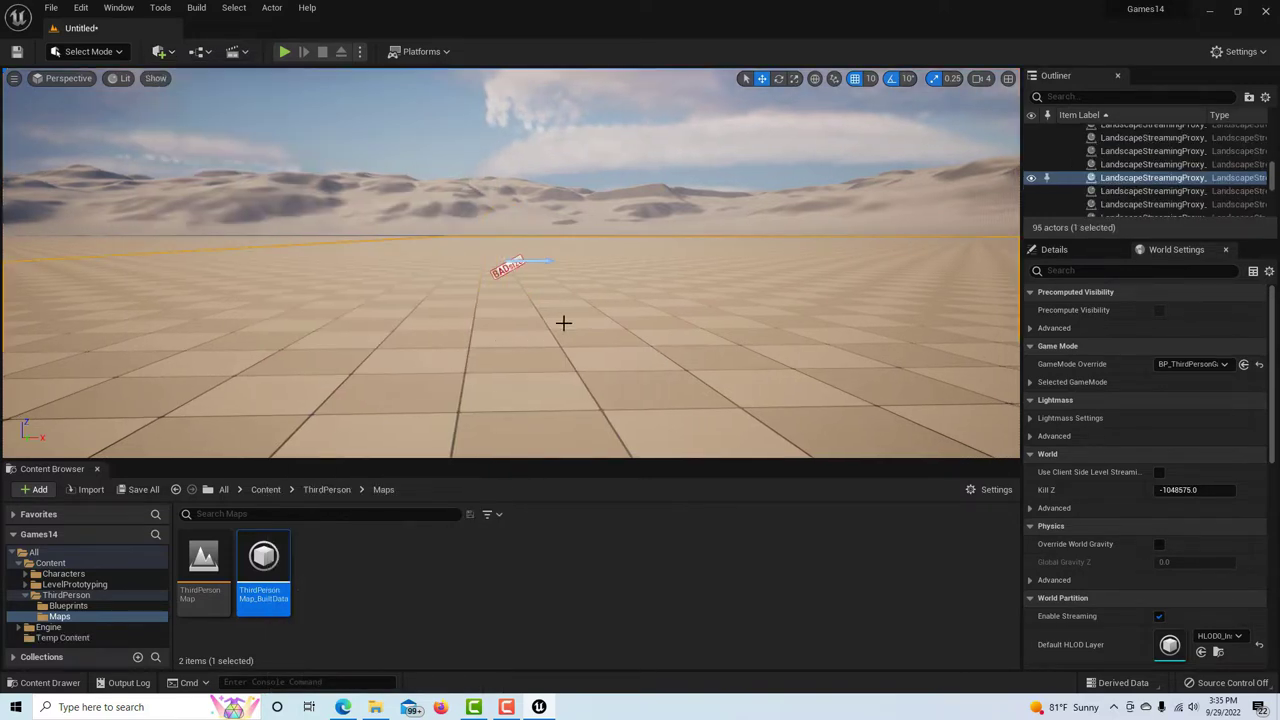
- Select the PlayerStart actor and raise it along the Z axis until it stands clear of the floor
scroll(607, 290, up, 3)
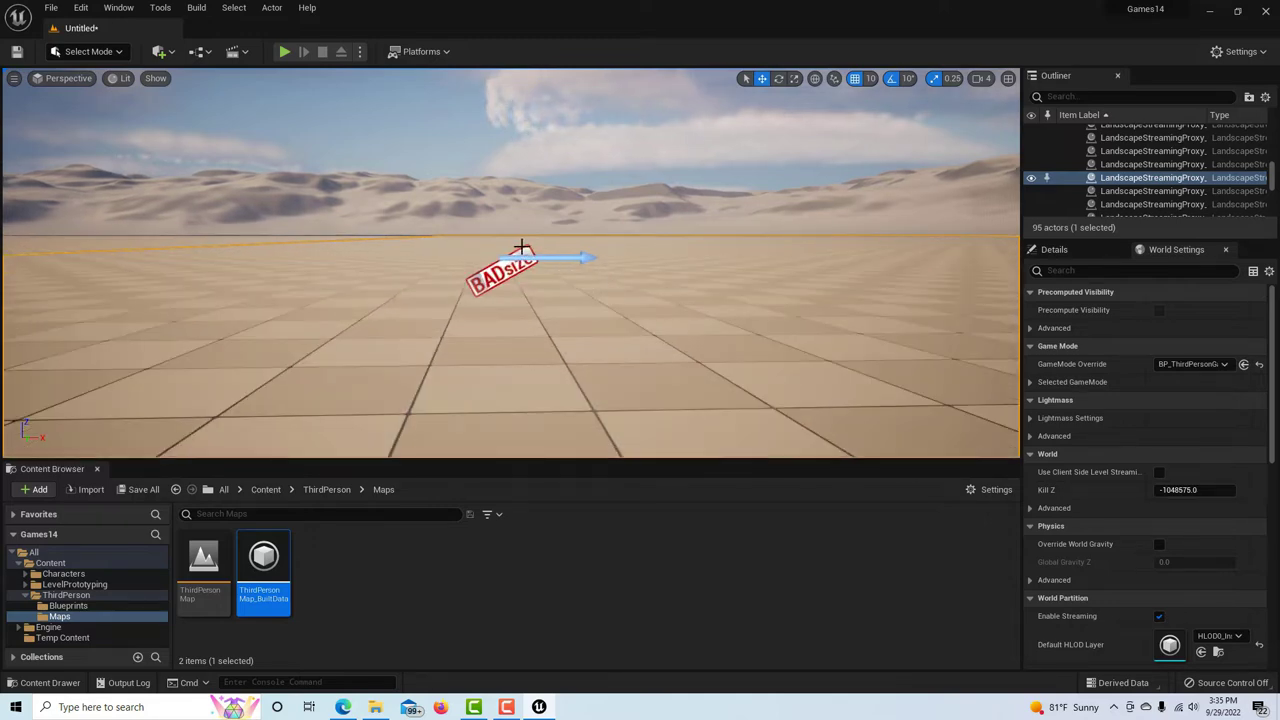
drag(1274, 172, 1271, 200)
click(1131, 190)
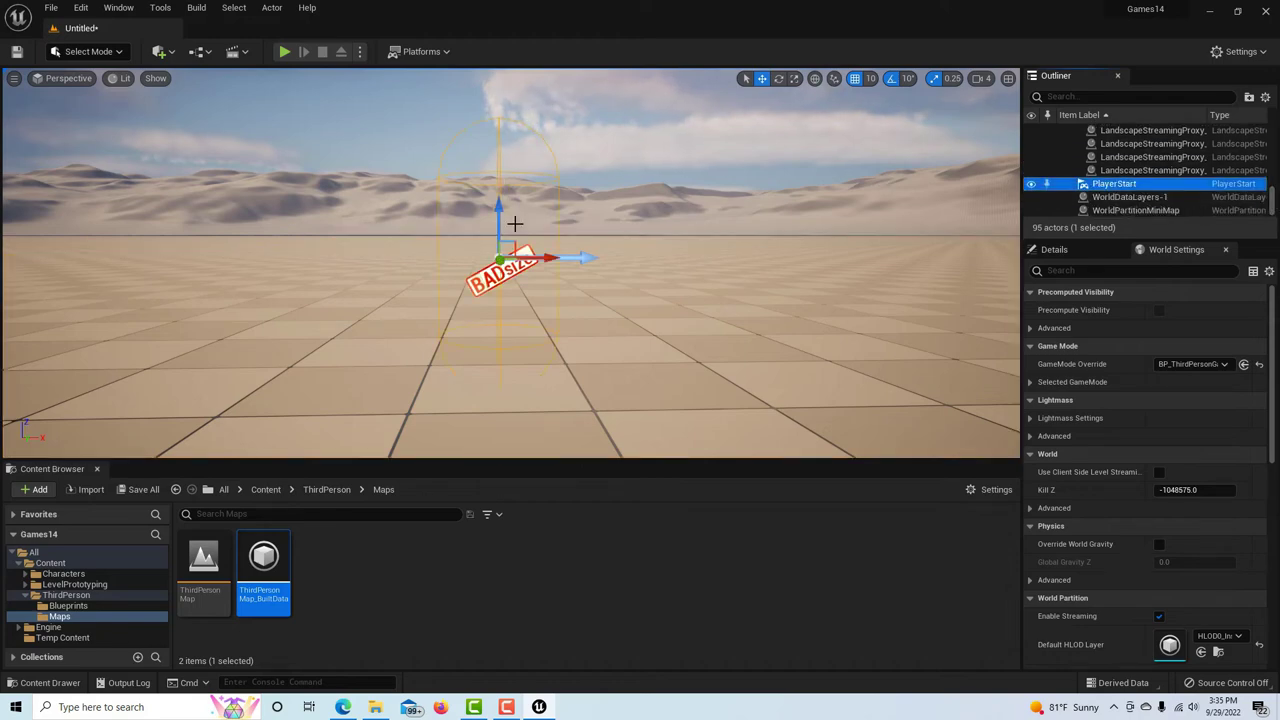
drag(499, 229, 498, 134)
scroll(606, 219, down, 3)
scroll(579, 240, up, 2)
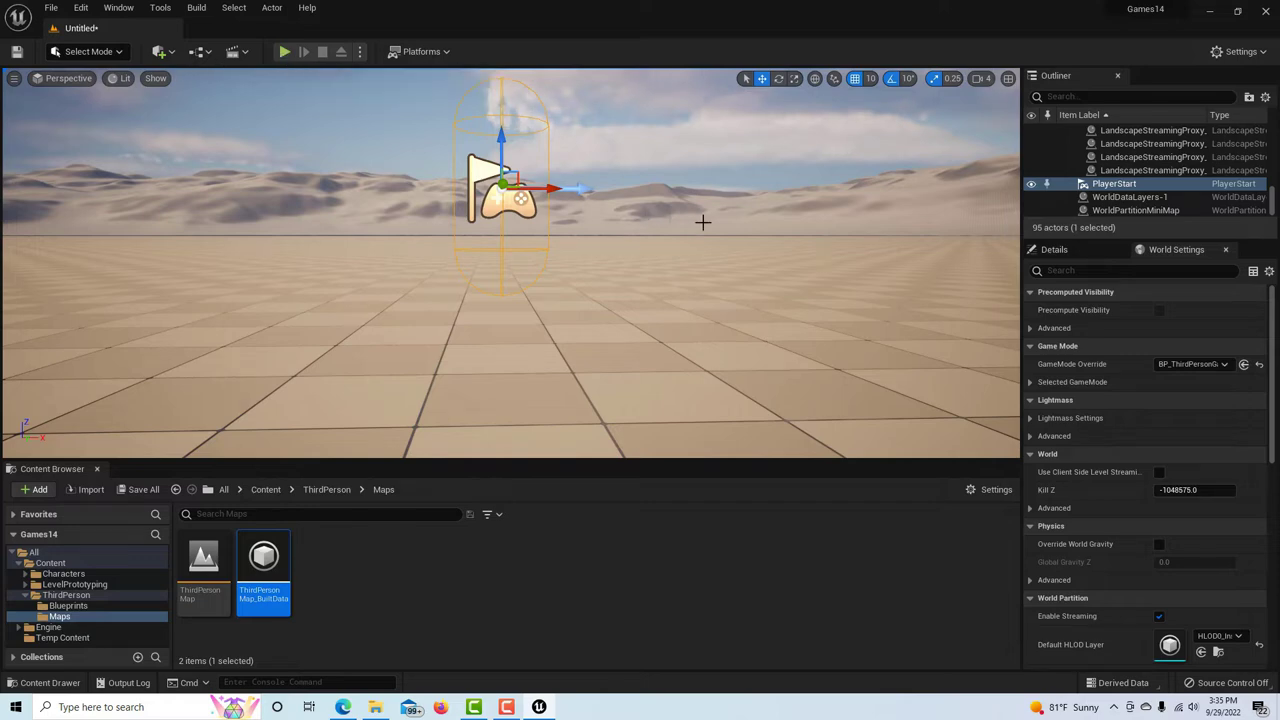
- Play the level to check where the character spawns, and end the play session
right_drag(702, 233, 548, 265)
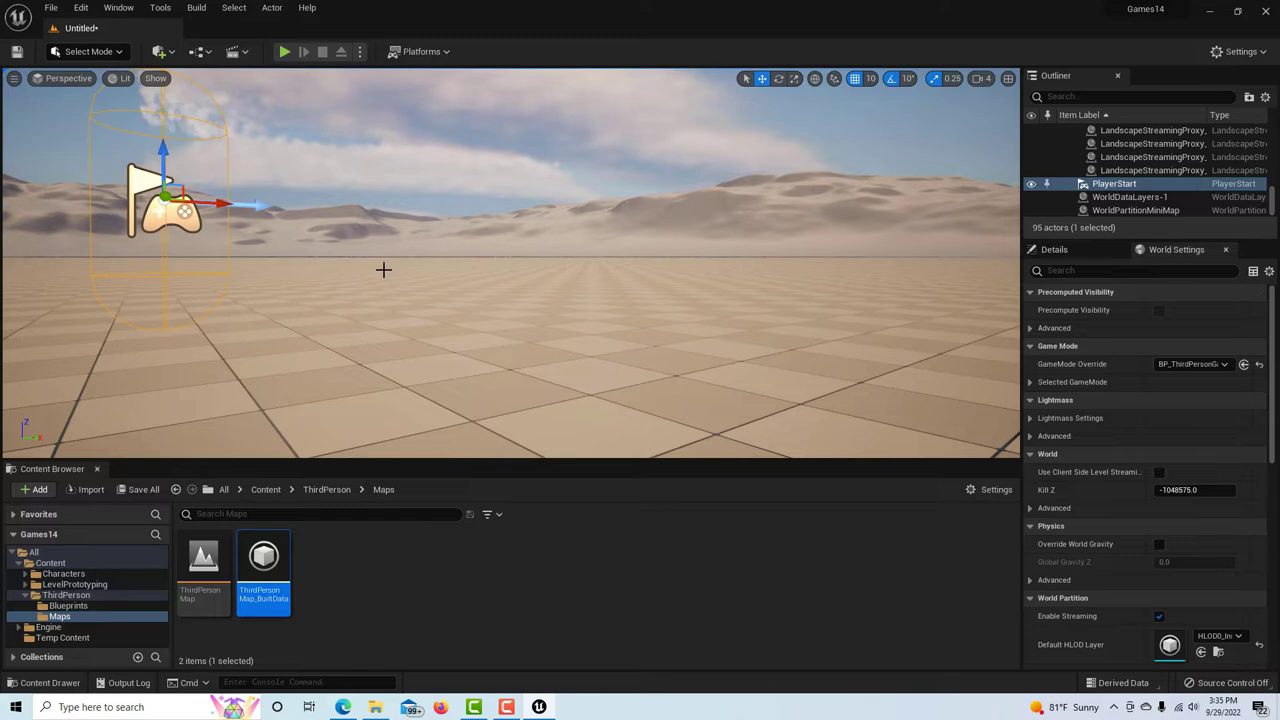
right_drag(292, 274, 135, 289)
right_drag(840, 304, 890, 300)
middle_drag(890, 300, 968, 304)
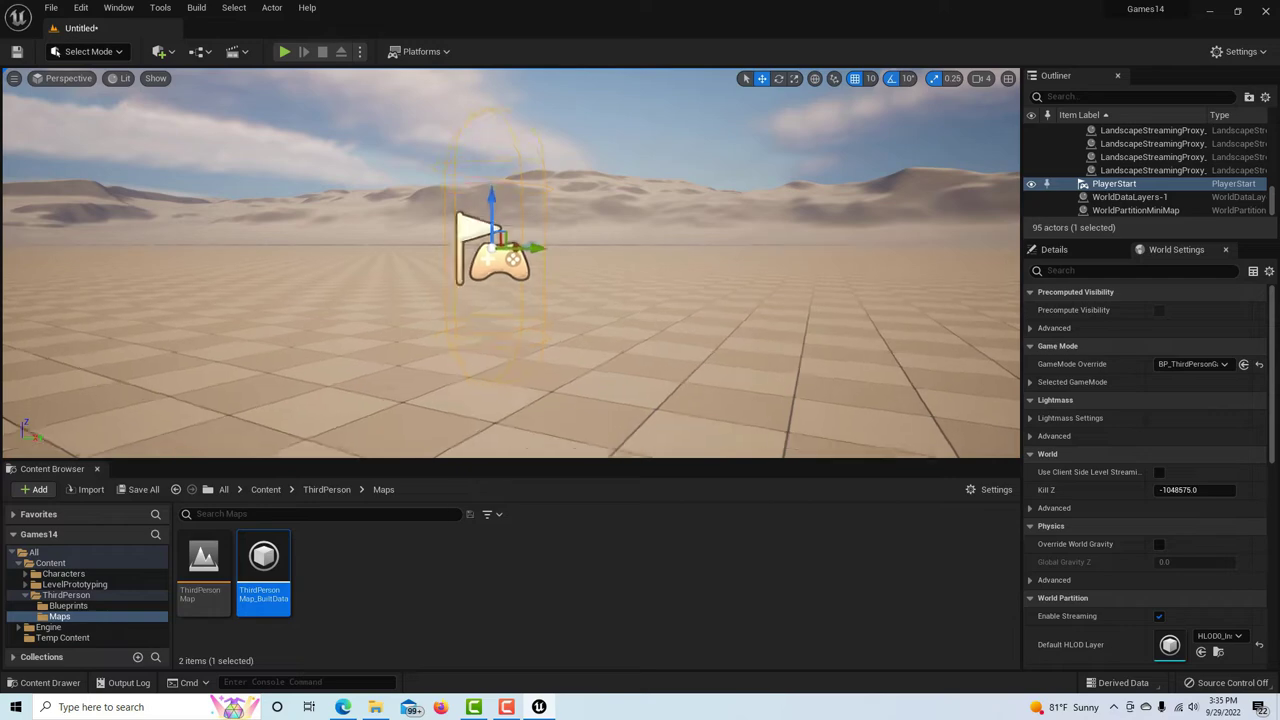
middle_drag(837, 303, 837, 284)
scroll(828, 303, down, 3)
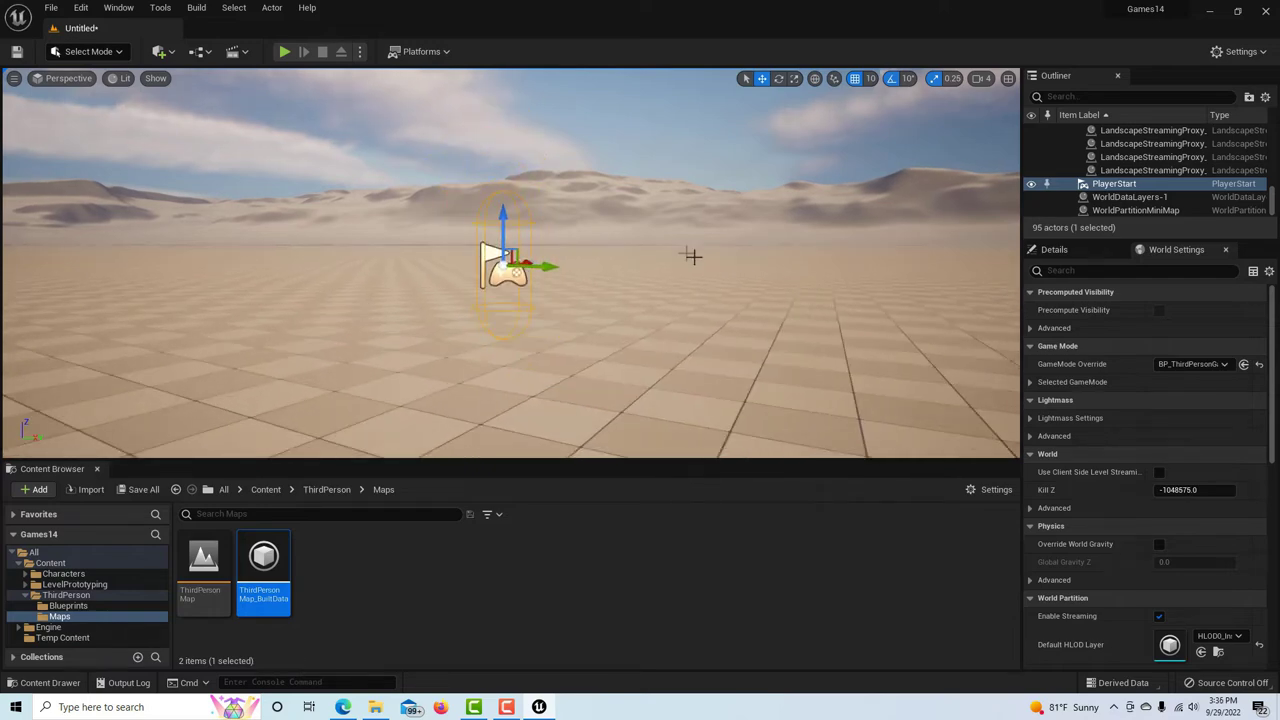
right_drag(678, 252, 652, 276)
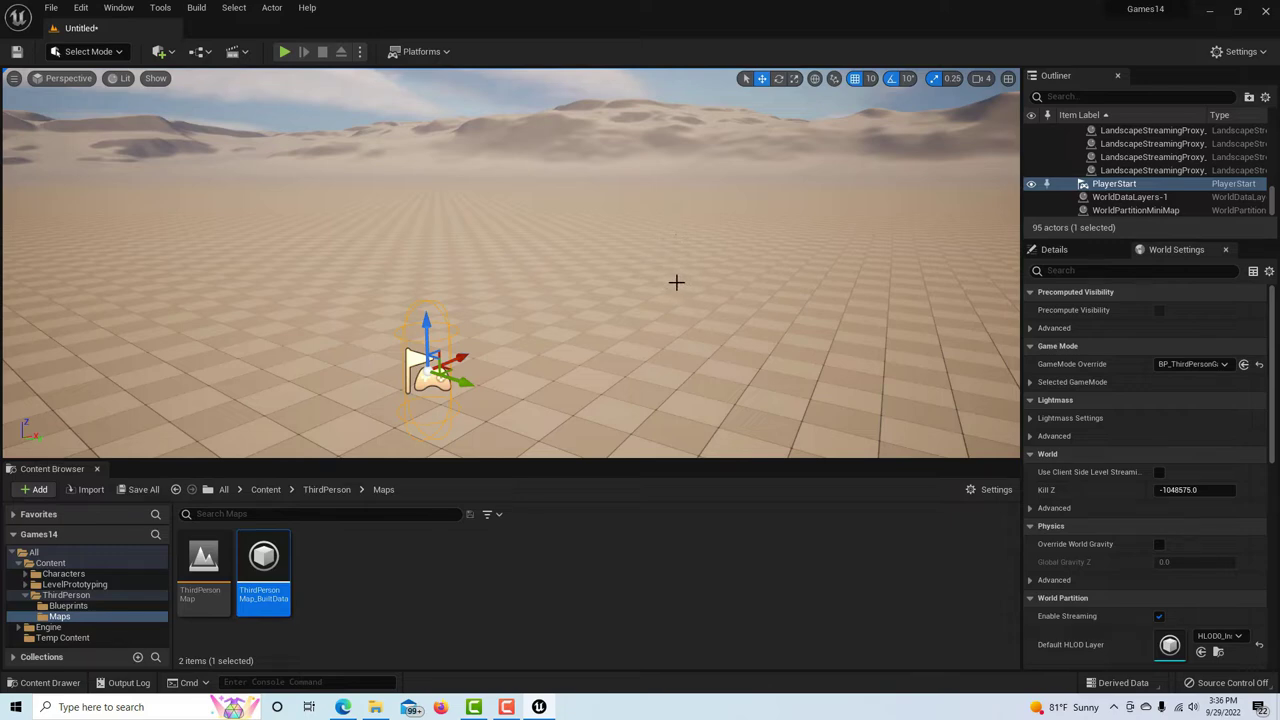
click(283, 52)
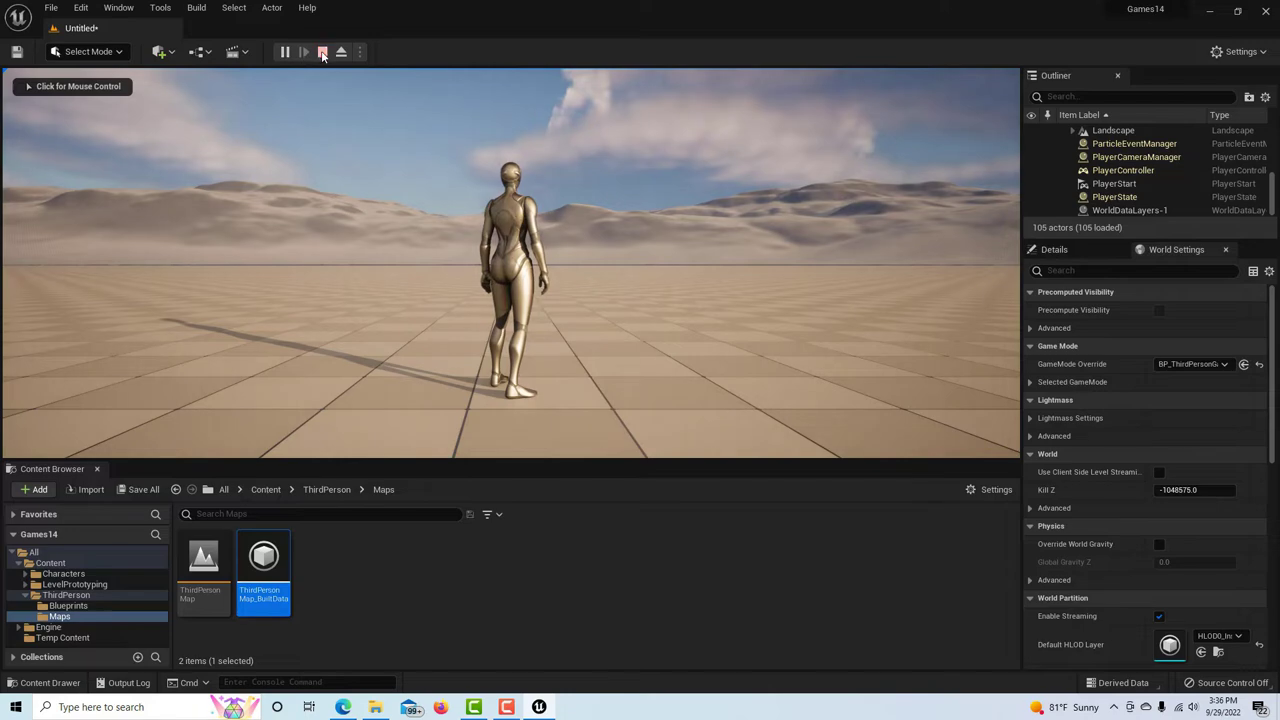
click(321, 53)
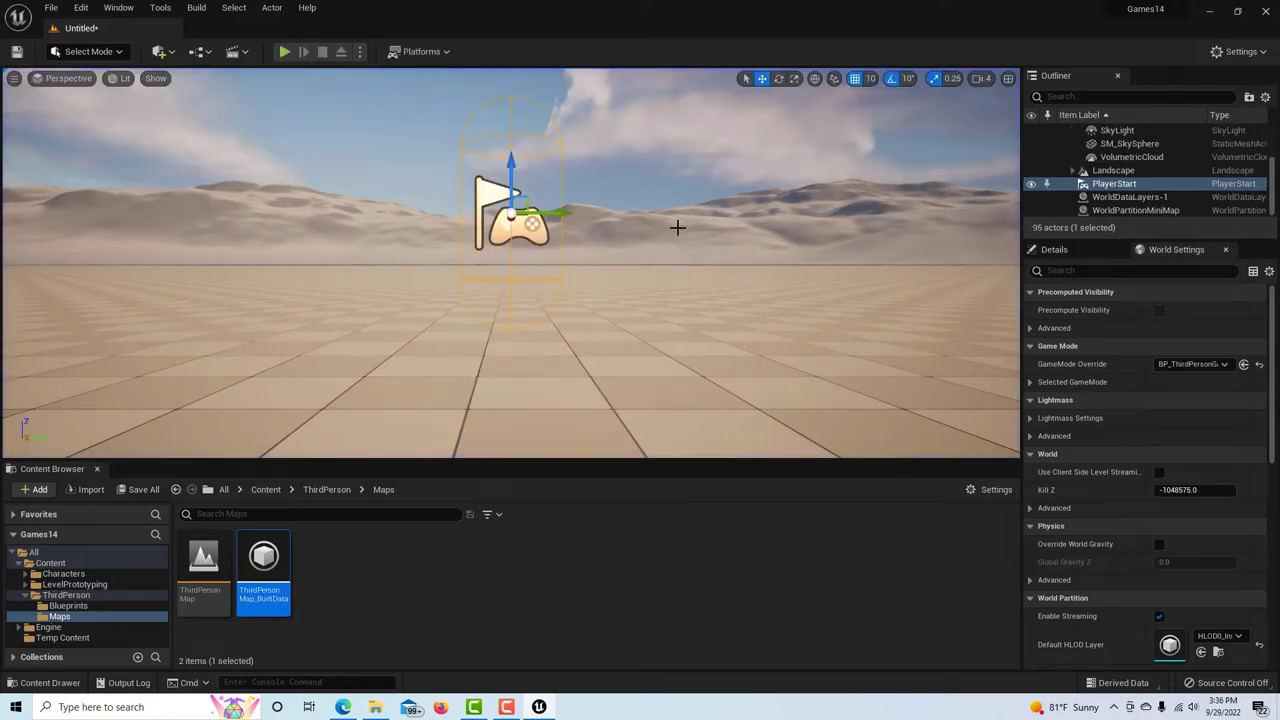
- Place a Cube shape in the level near the Player Start
right_drag(677, 231, 460, 278)
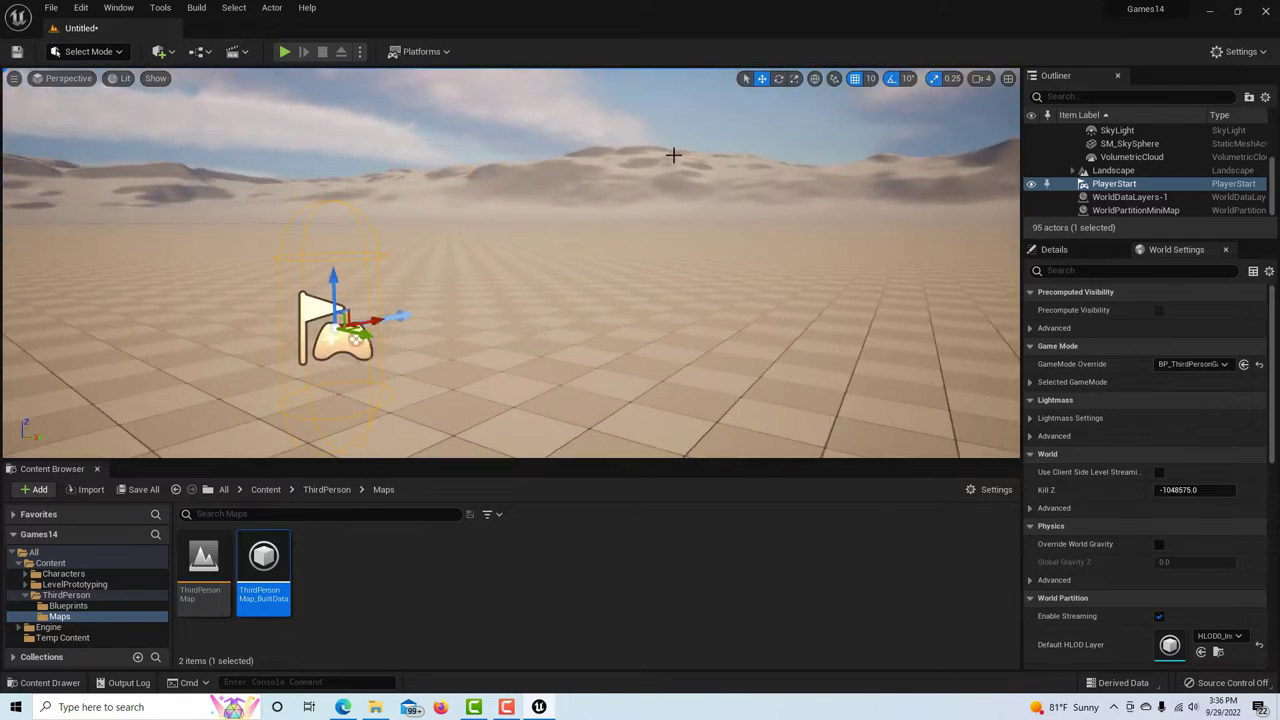
click(162, 52)
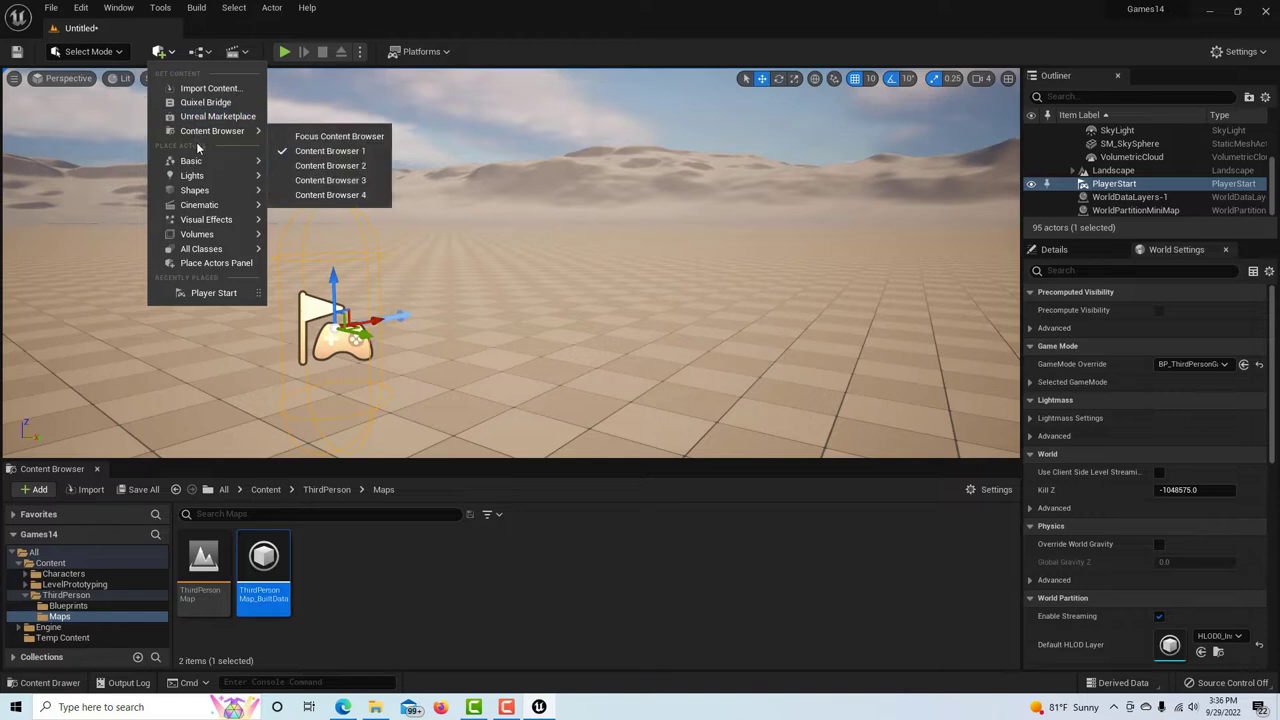
mouse_move(220, 195)
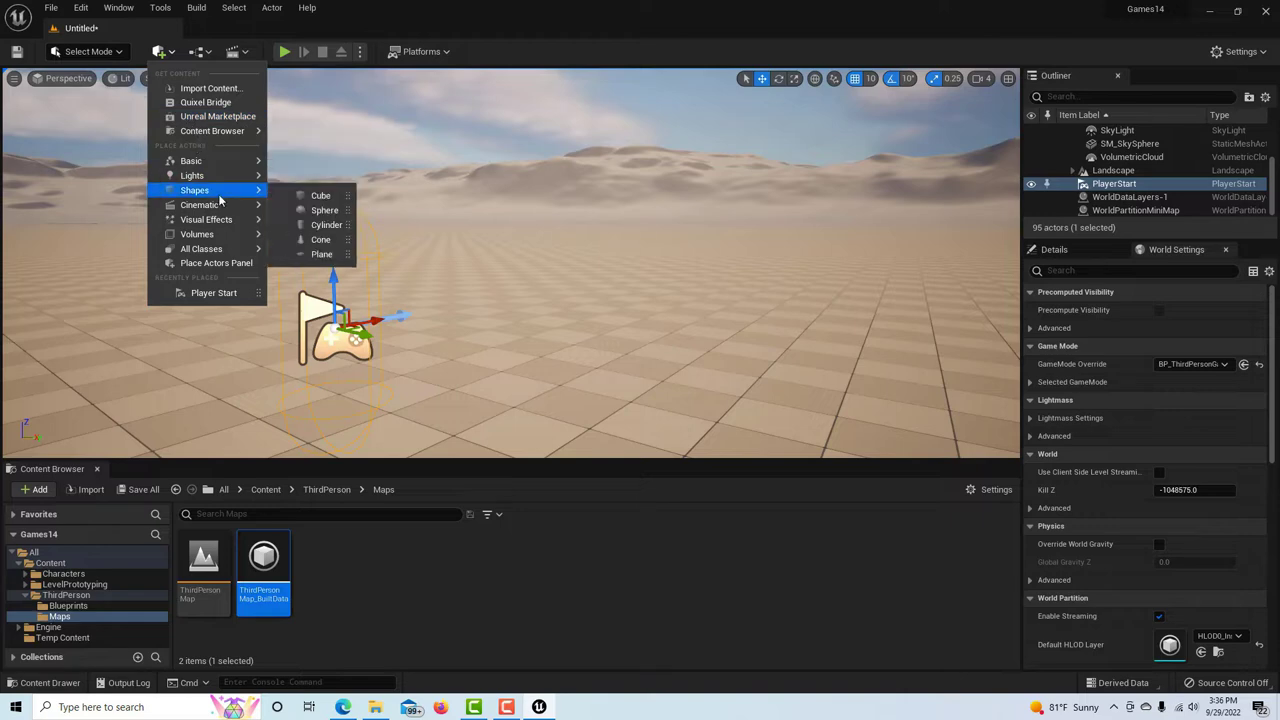
click(321, 196)
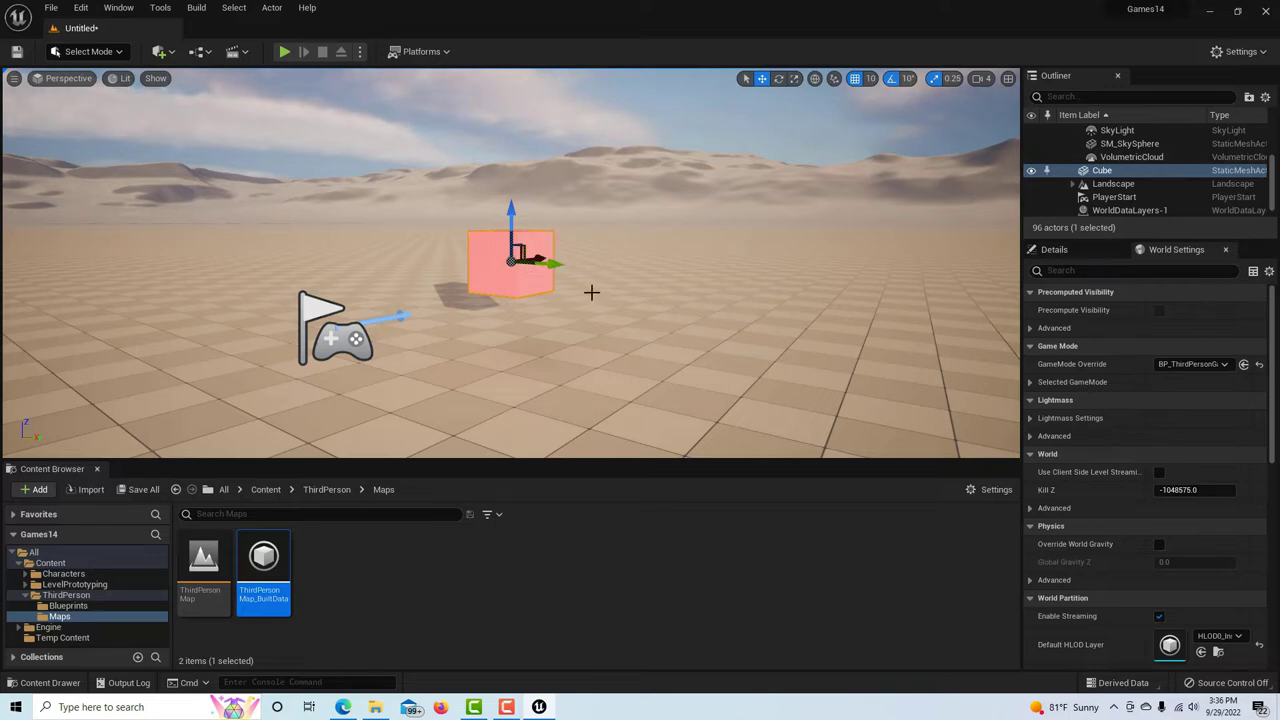
- Scale the cube along the X and Z axes to form a long, tall wall beside the Player Start
key(e)
key(r)
drag(537, 257, 640, 278)
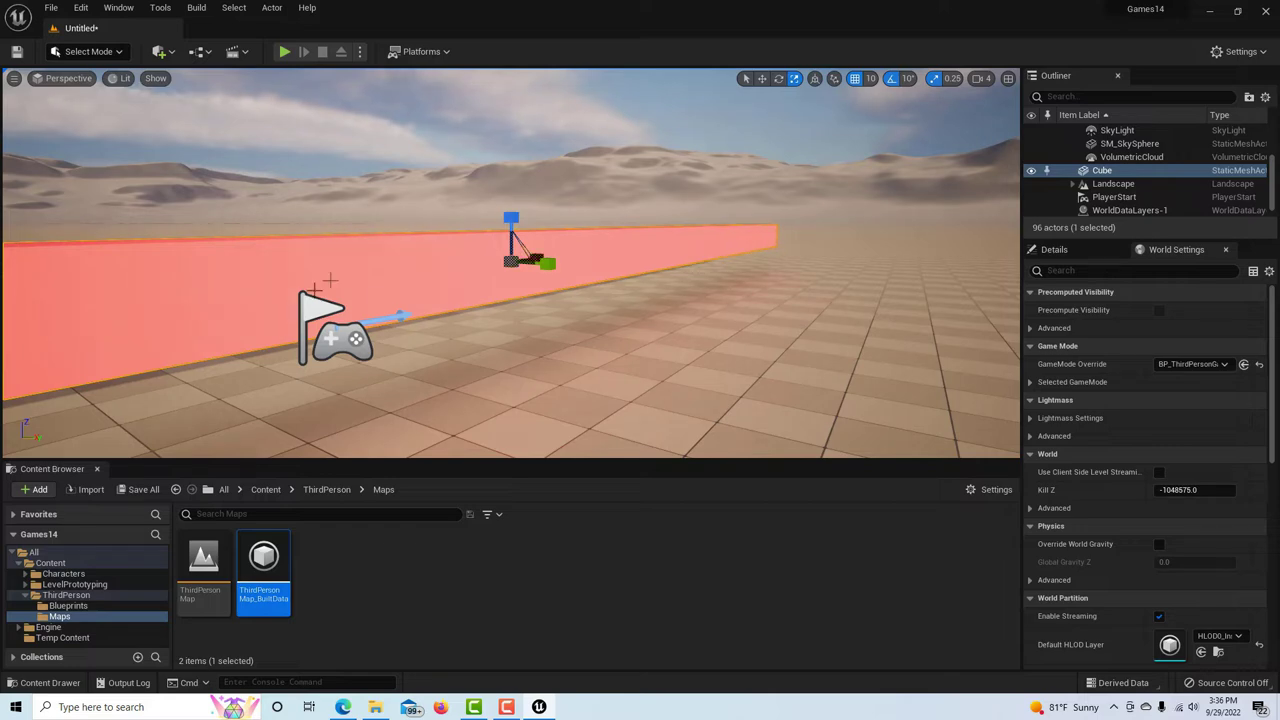
drag(513, 216, 513, 144)
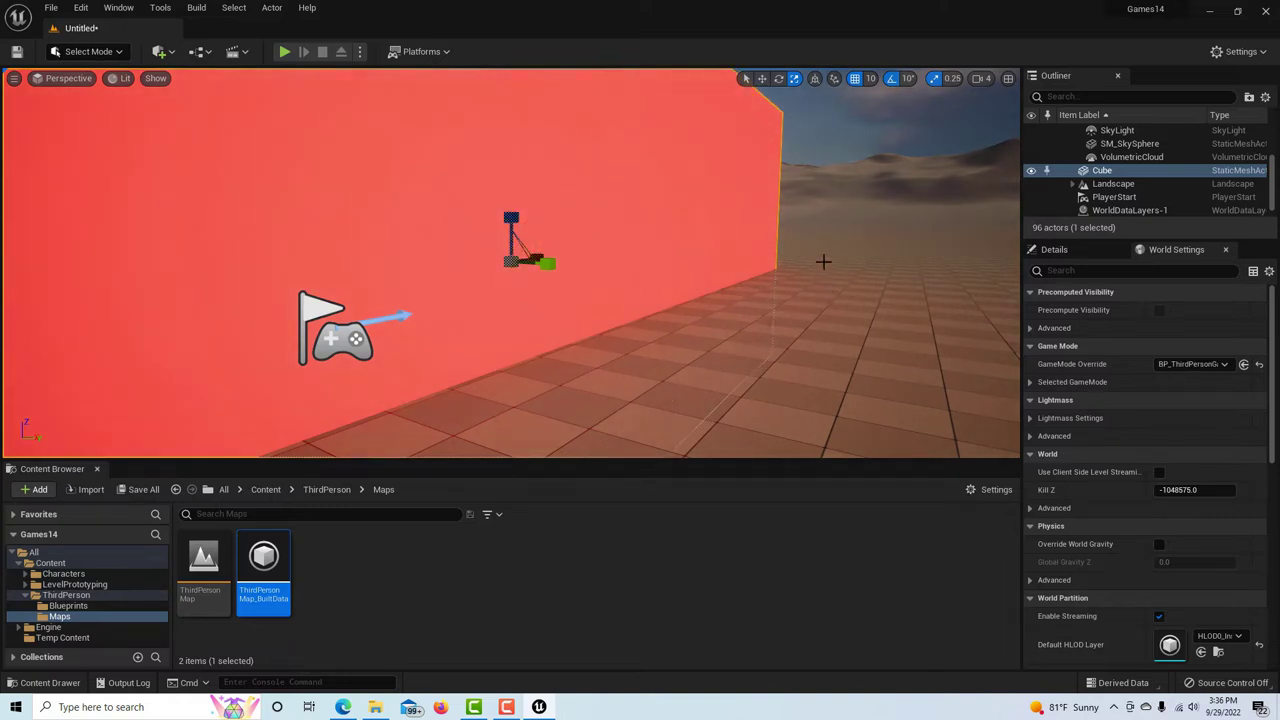
- Scale the cube wall down along the Y axis to make it thinner
scroll(820, 263, down, 10)
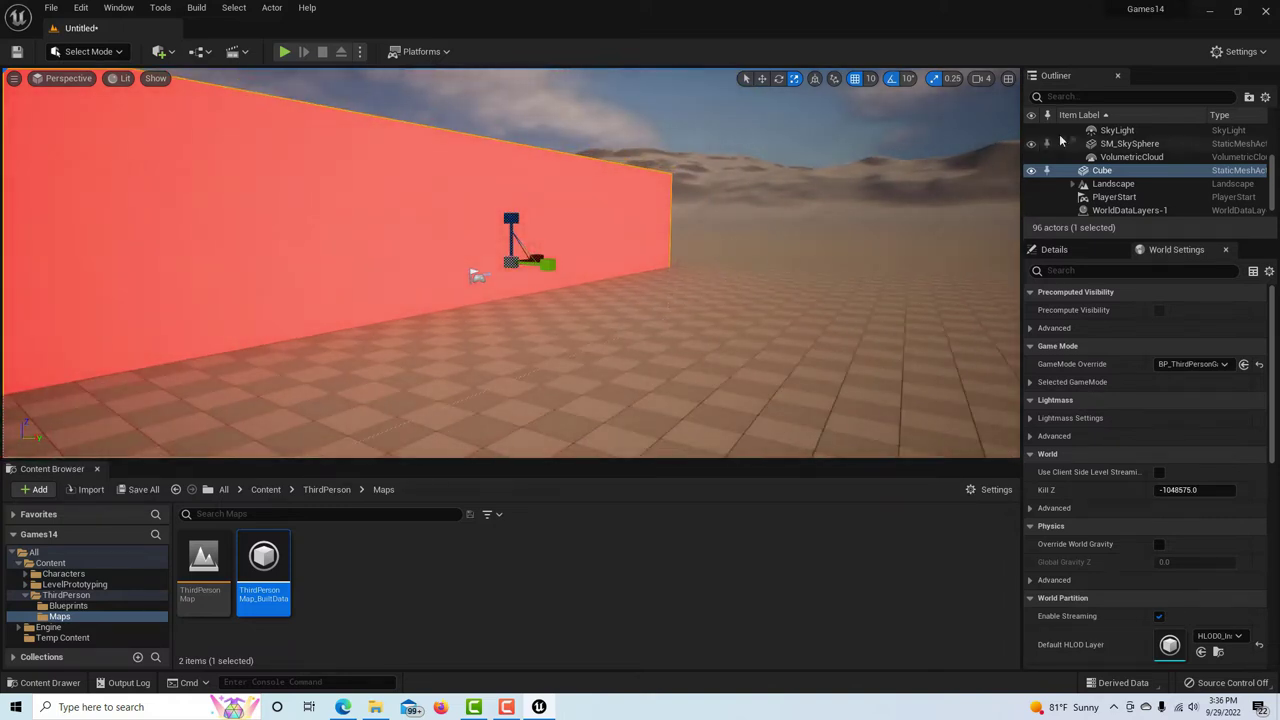
alt+drag(669, 314, 845, 365)
alt+drag(515, 365, 513, 313)
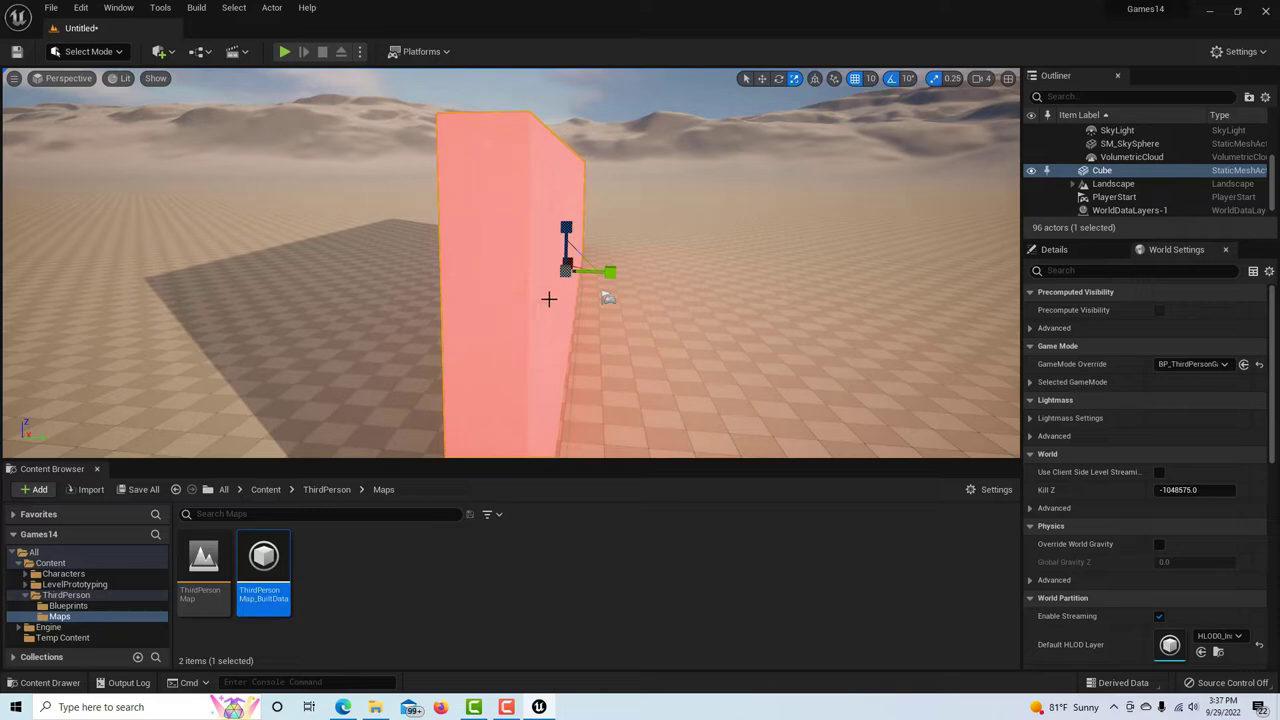
drag(607, 296, 607, 296)
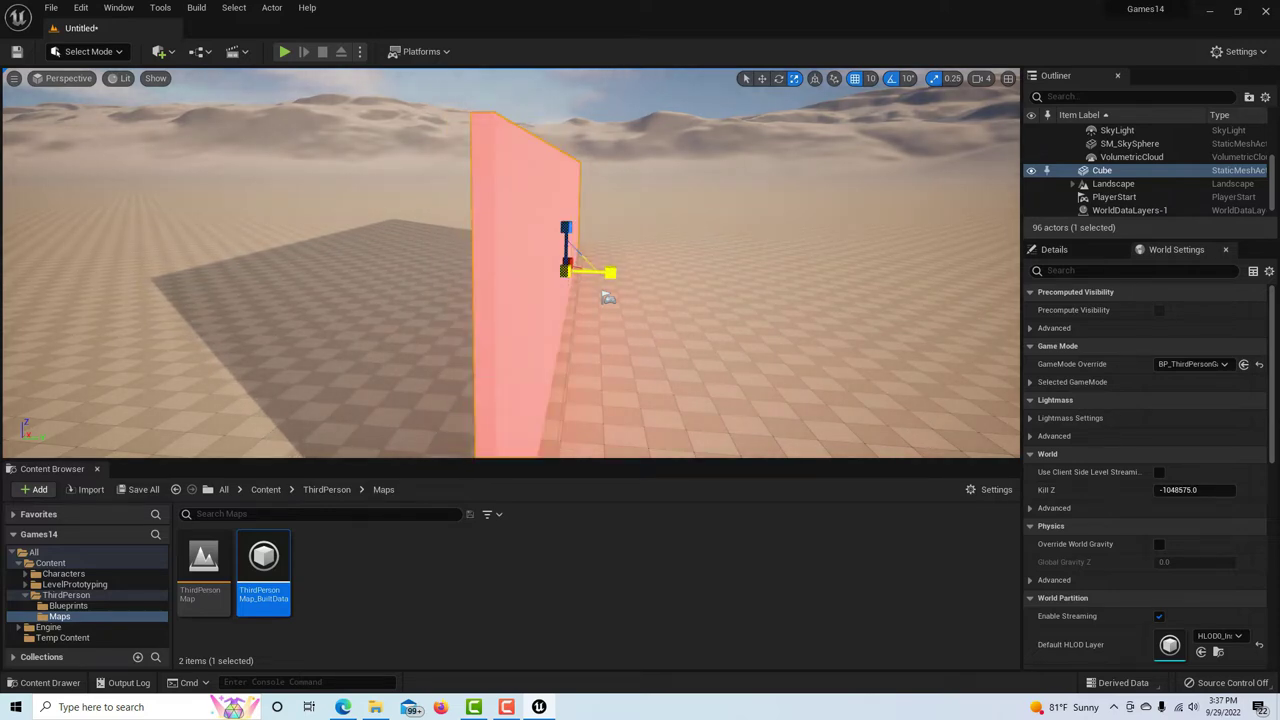
- Raise the cube wall along the Z axis so its lower edge sits at floor level
scroll(679, 262, down, 4)
right_drag(685, 298, 685, 298)
alt+drag(685, 298, 685, 298)
right_drag(685, 298, 685, 298)
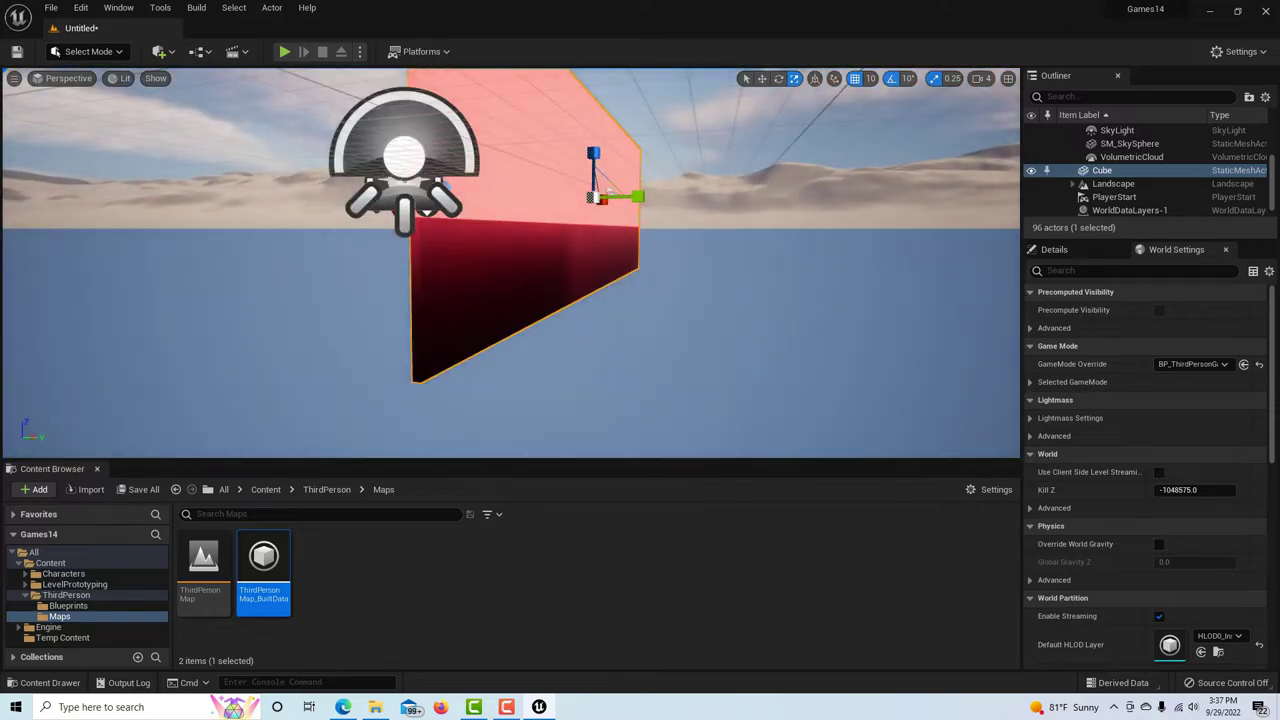
key(w)
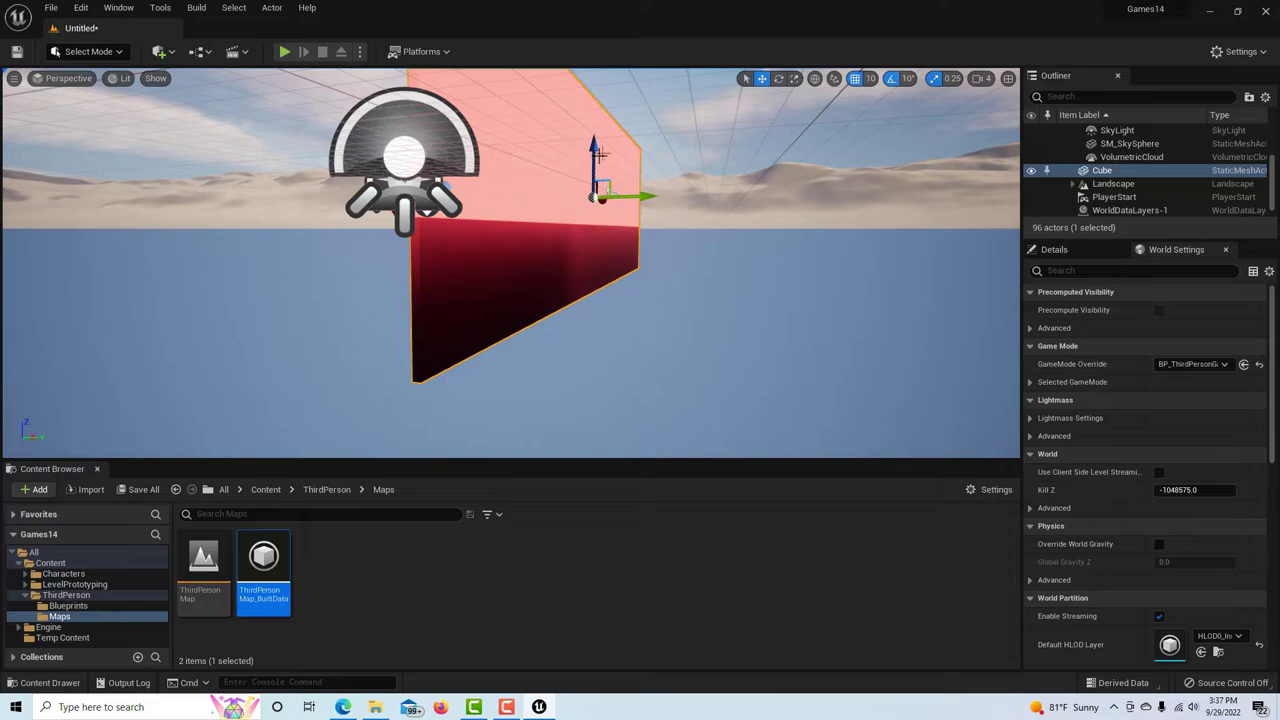
drag(594, 147, 596, 73)
- Move the cube wall forward along the X axis so the Player Start is near its starting end
right_drag(721, 219, 721, 219)
right_drag(582, 132, 705, 207)
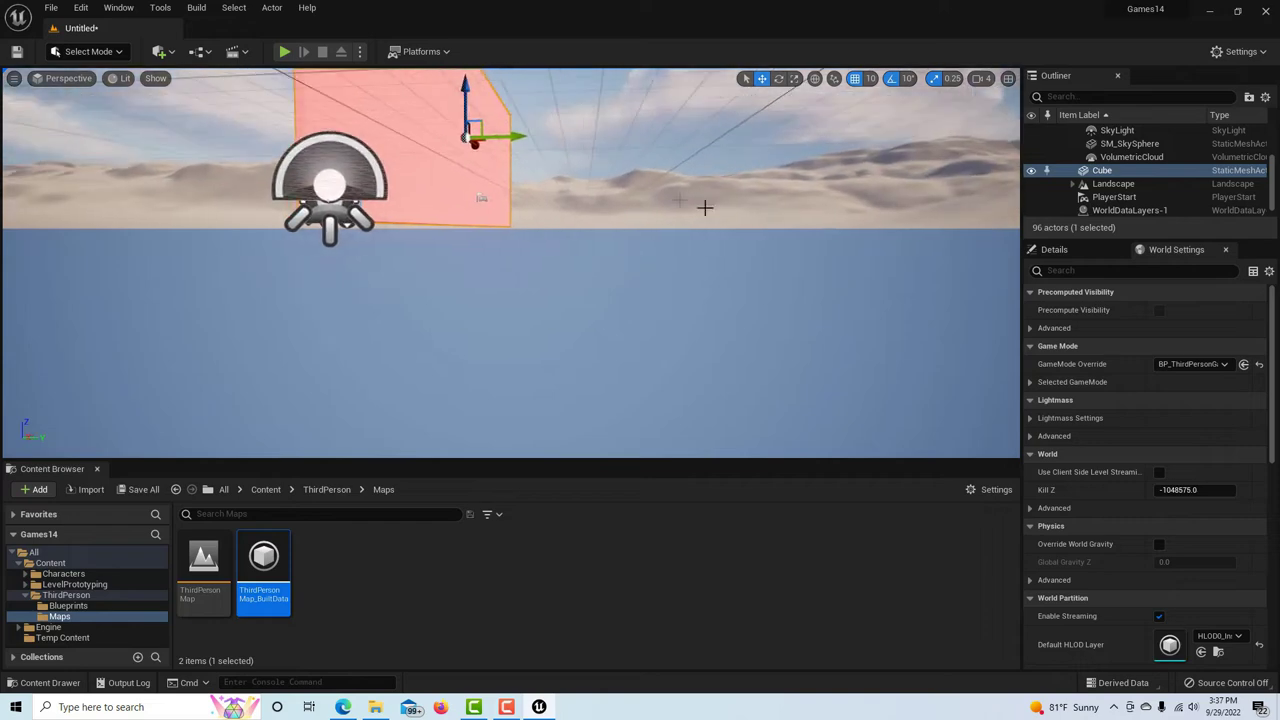
alt+drag(580, 116, 580, 200)
right_drag(614, 150, 458, 193)
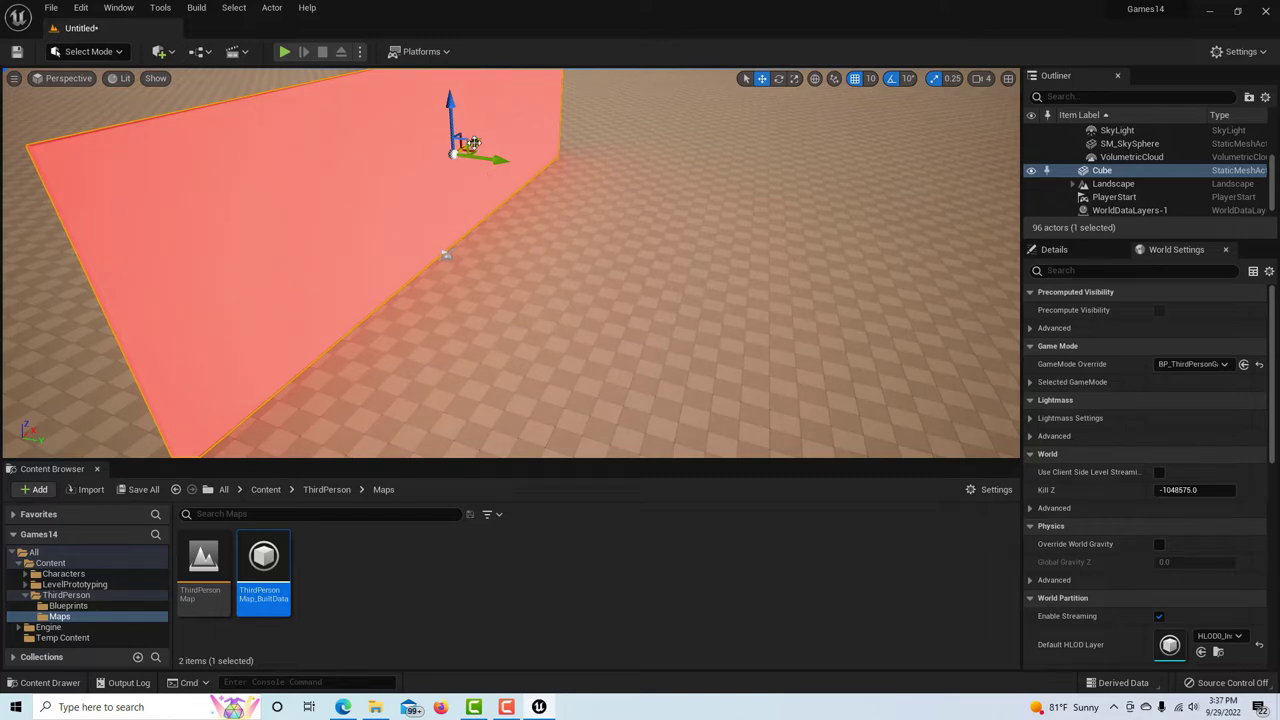
drag(473, 140, 491, 87)
- Duplicate the cube wall along the Y axis to form the opposite side of the corridor, with the Player Start between the walls
right_drag(643, 196, 662, 191)
alt+drag(606, 223, 645, 195)
scroll(568, 245, up, 6)
mouse_move(584, 130)
alt+mouse_down()
mouse_move(588, 155)
mouse_move(540, 122)
mouse_move(540, 100)
mouse_move(545, 125)
mouse_move(595, 155)
mouse_move(590, 135)
alt+mouse_up()
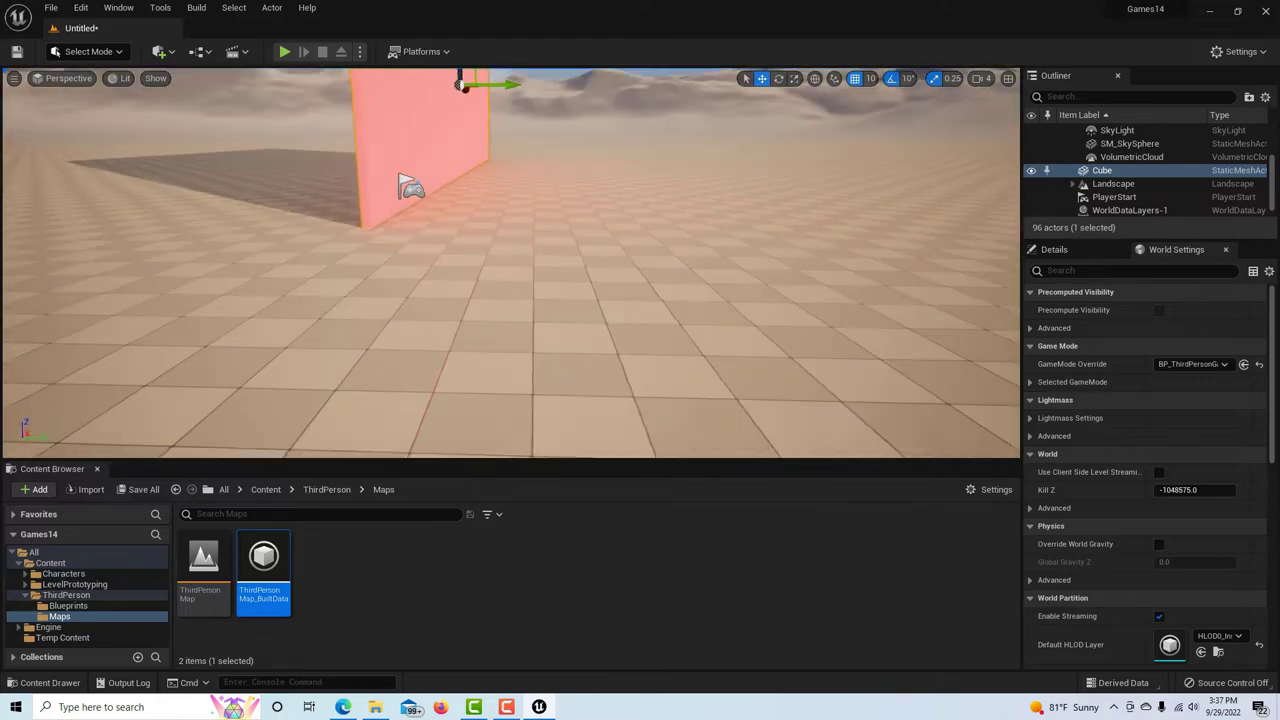
right_drag(611, 136, 524, 167)
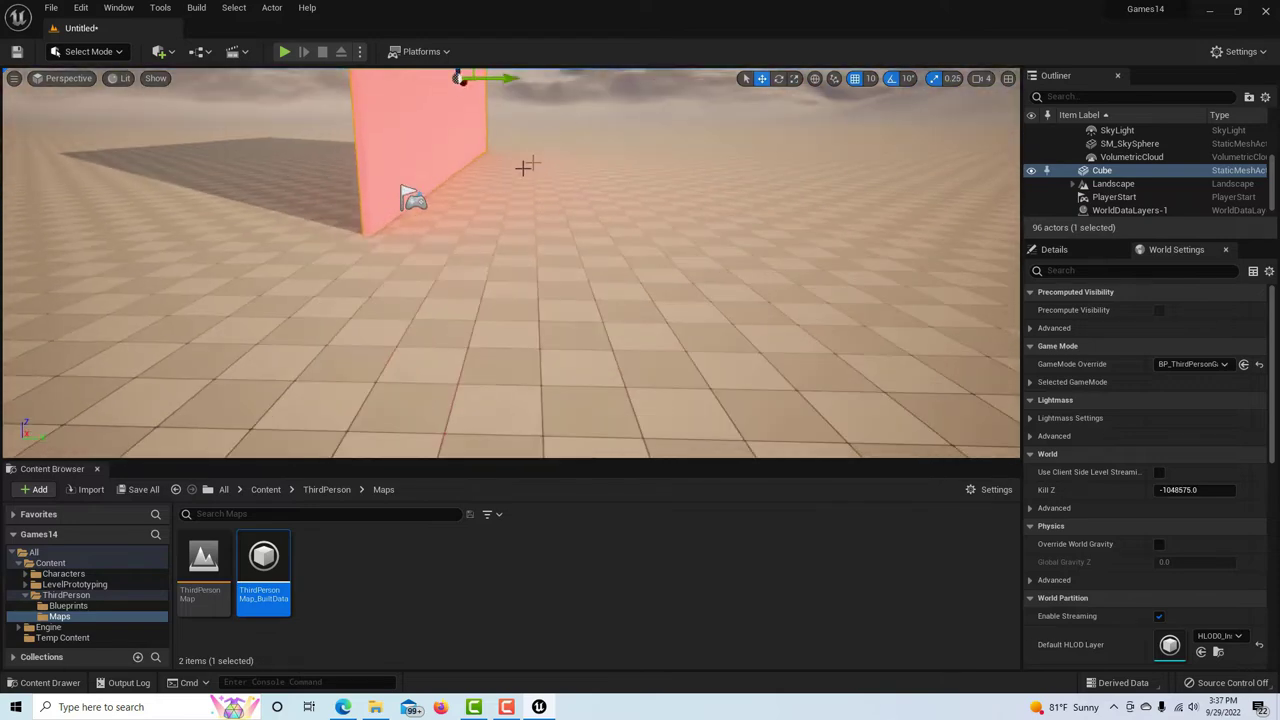
click(503, 80)
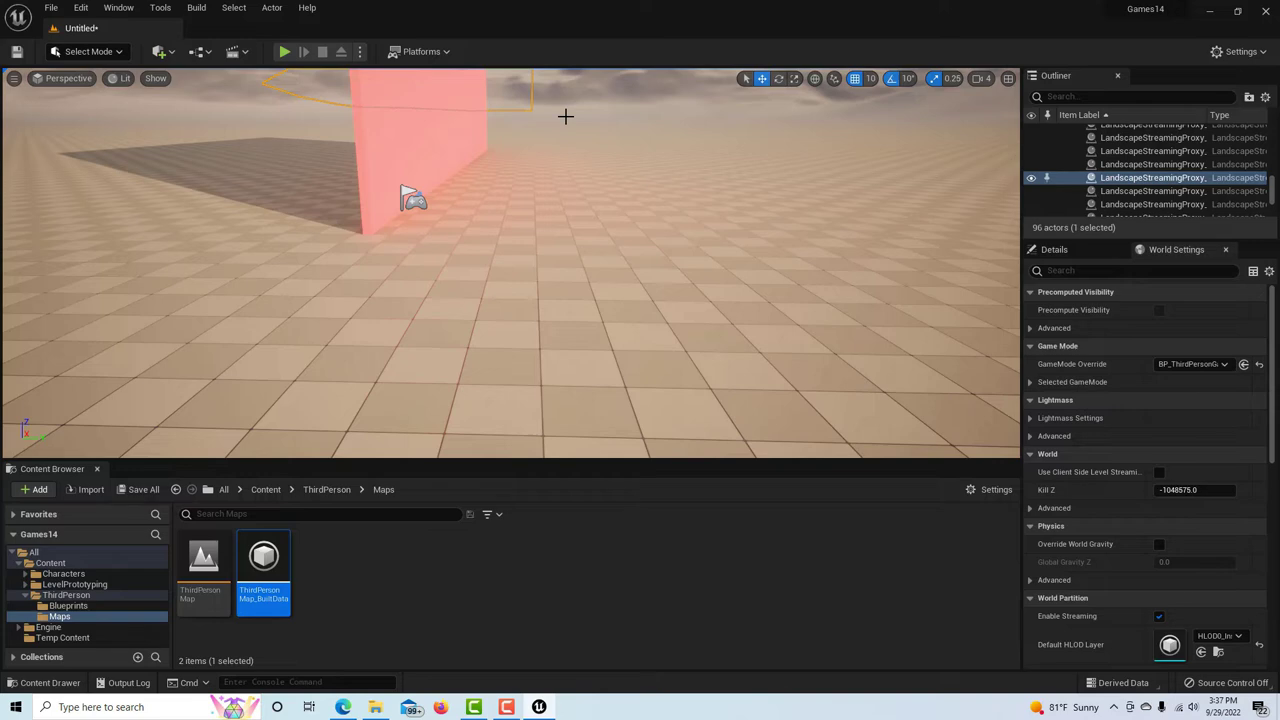
scroll(566, 122, down, 5)
scroll(563, 122, up, 3)
key(e)
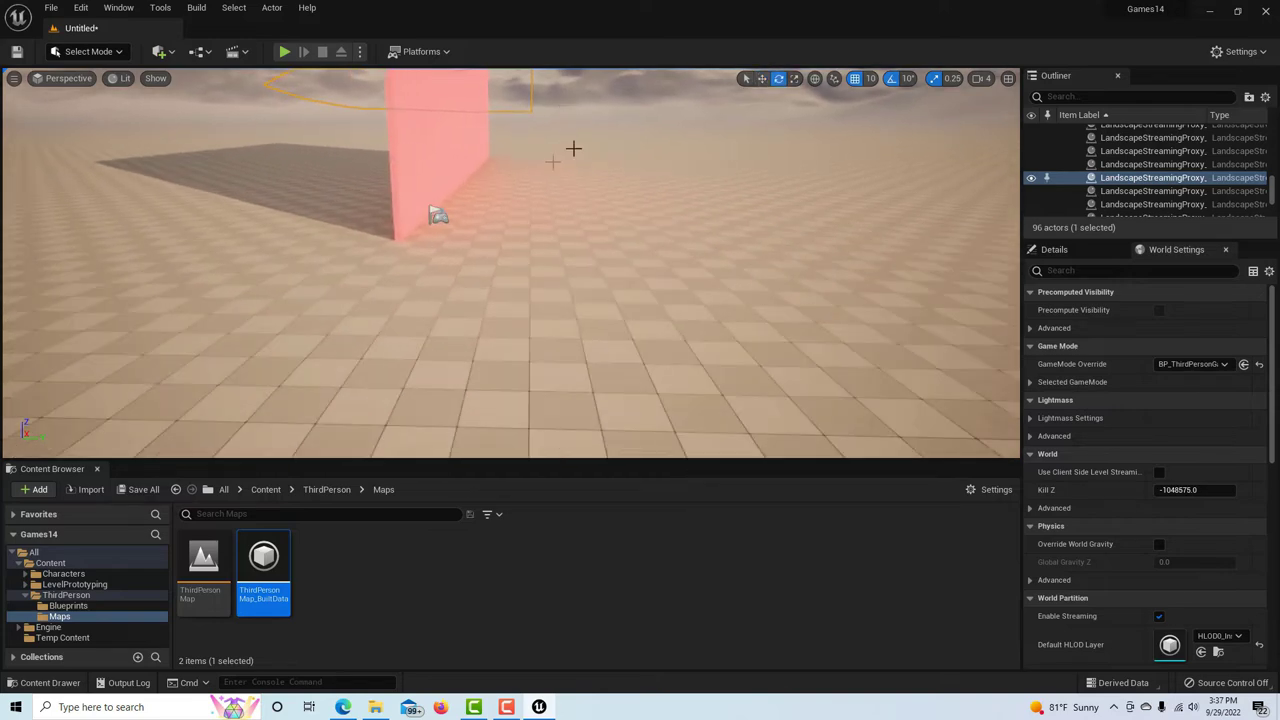
drag(1274, 190, 1270, 146)
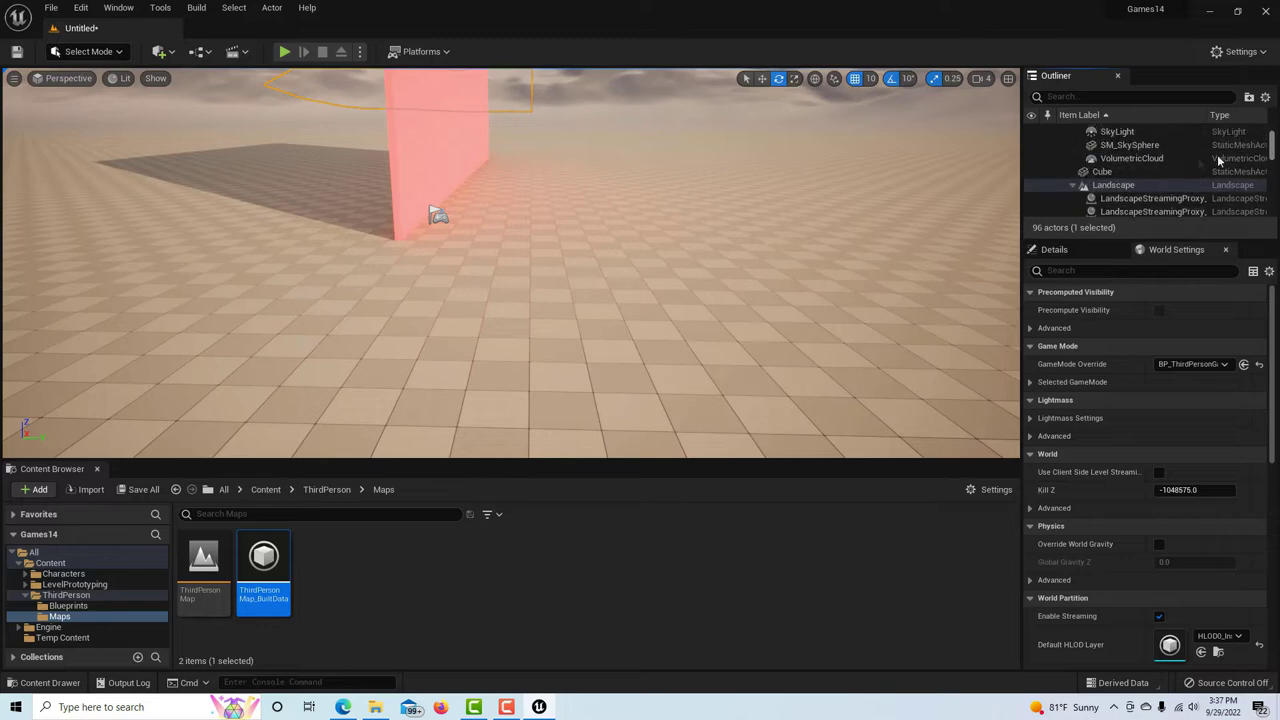
click(1102, 172)
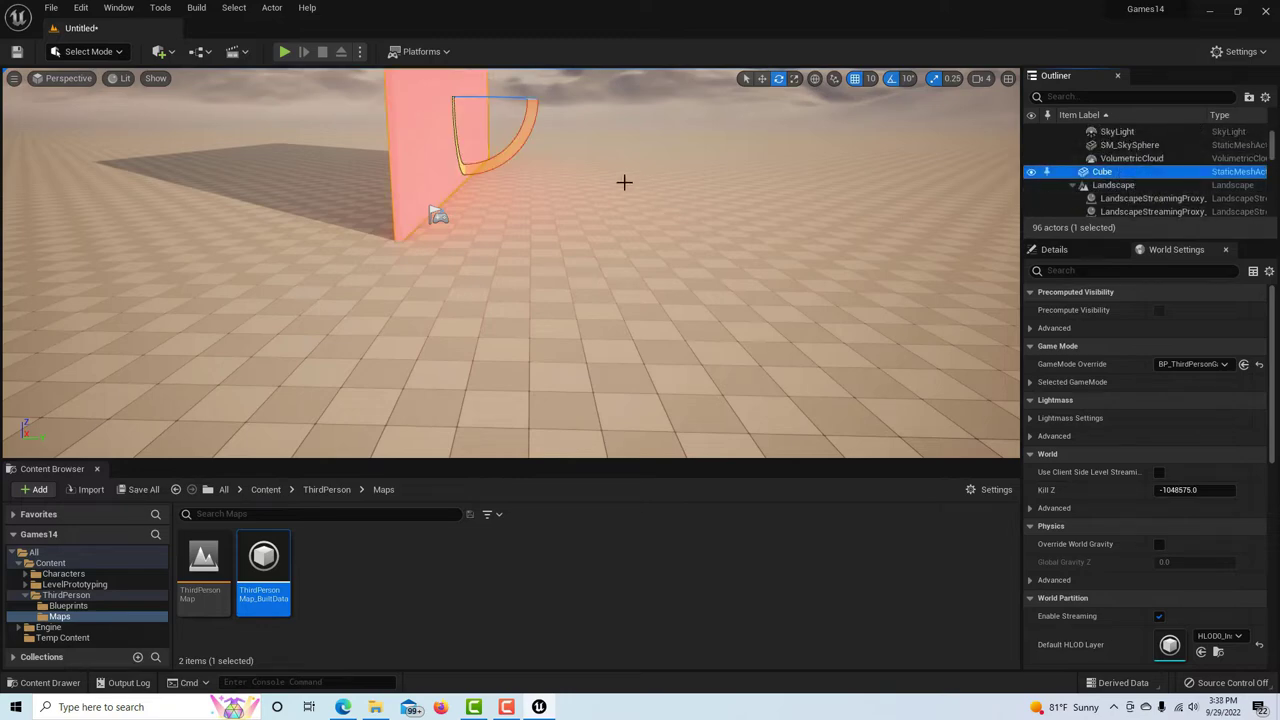
key(w)
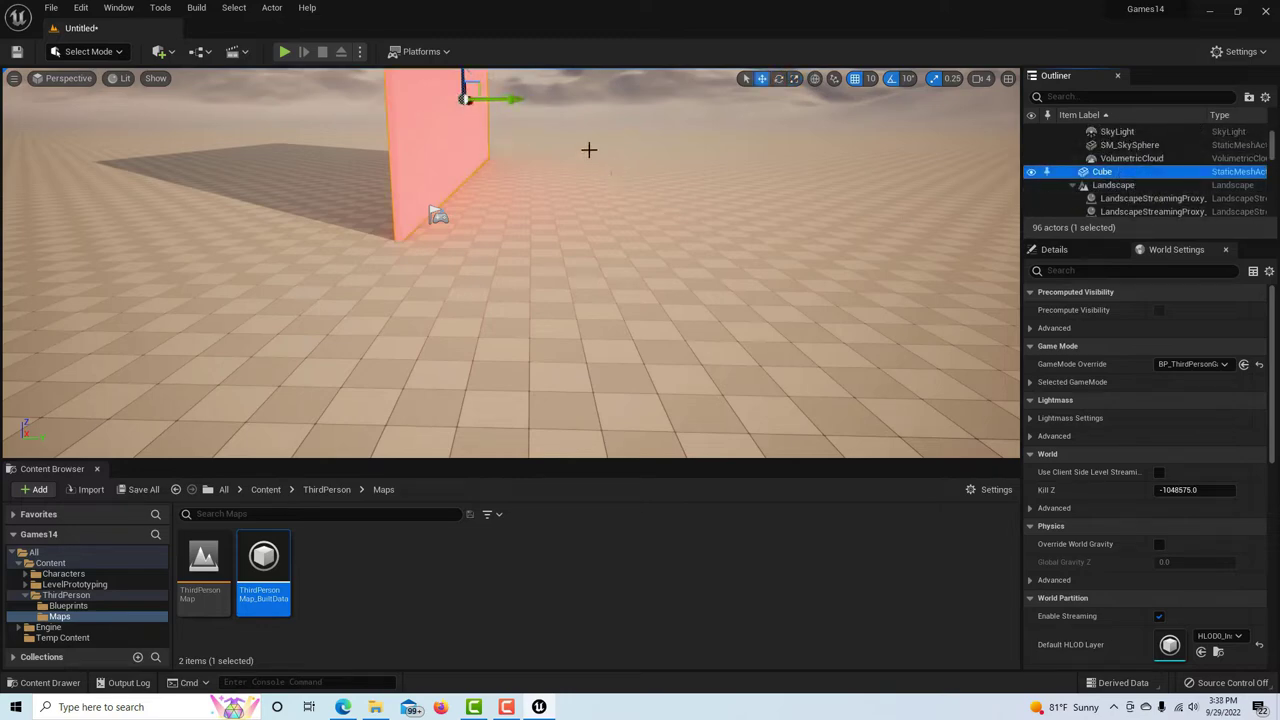
alt+drag(513, 98, 557, 100)
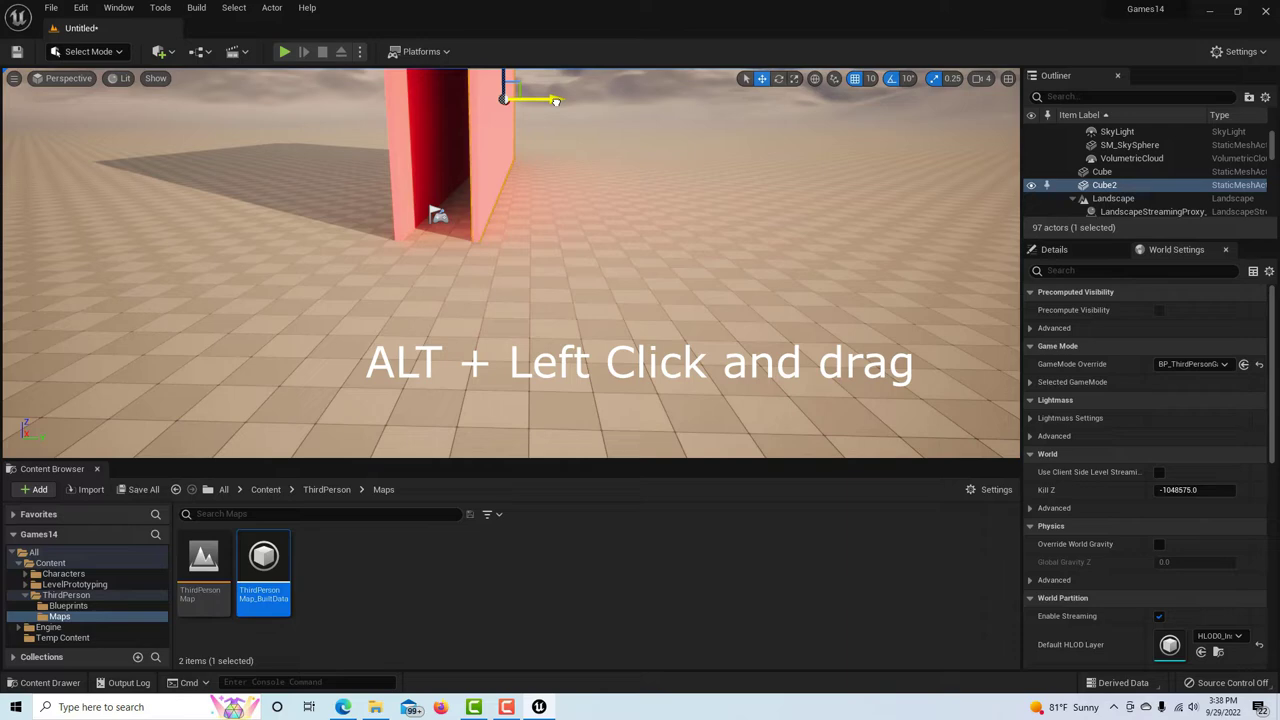
- Delete the extra wall copy and move the second wall, Cube2, farther out along the Y axis to widen the corridor
scroll(609, 151, down, 6)
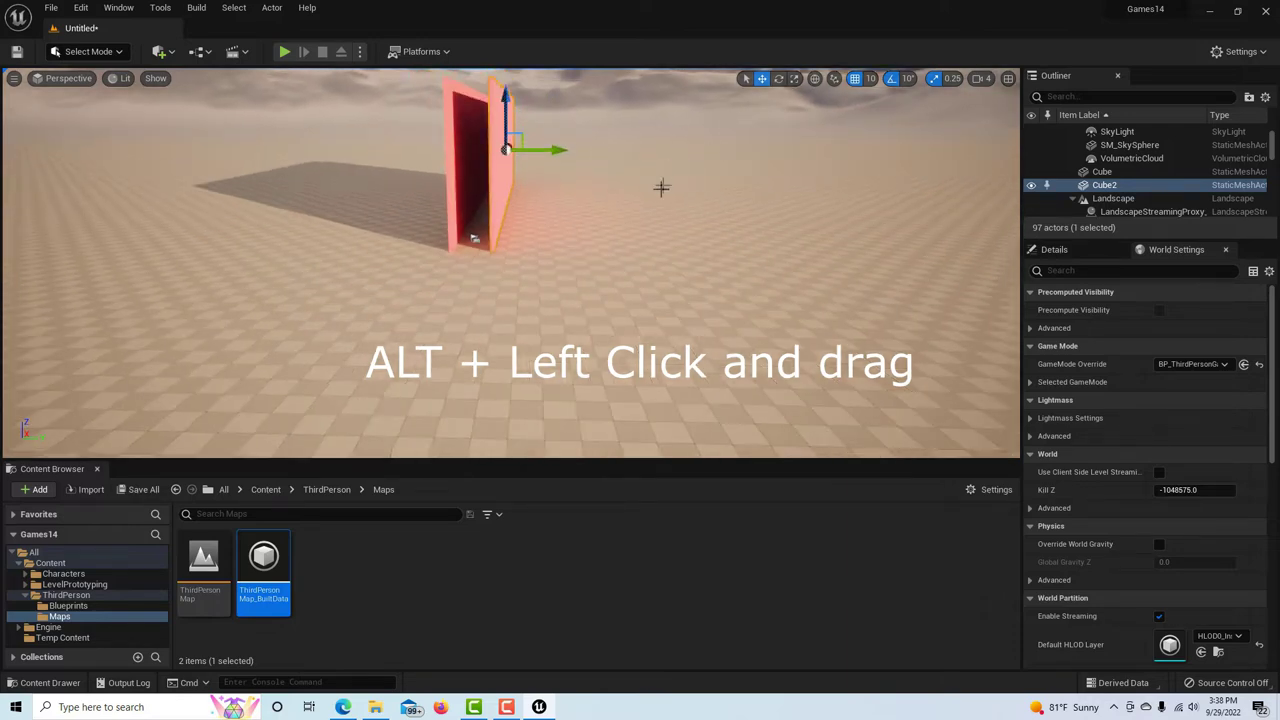
mouse_move(660, 192)
alt+mouse_down()
mouse_move(660, 150)
mouse_move(660, 205)
alt+mouse_up()
scroll(657, 192, up, 4)
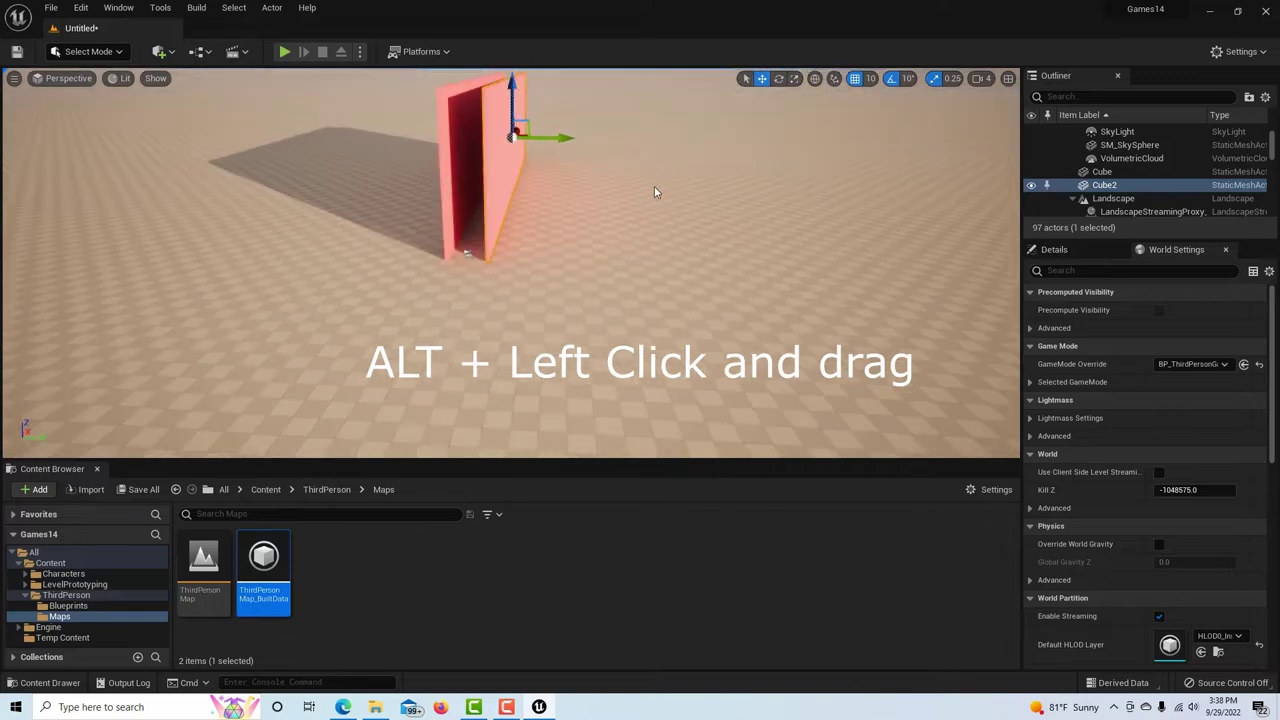
scroll(648, 180, up, 2)
alt+drag(632, 157, 690, 145)
alt+drag(560, 170, 530, 168)
alt+drag(545, 101, 565, 109)
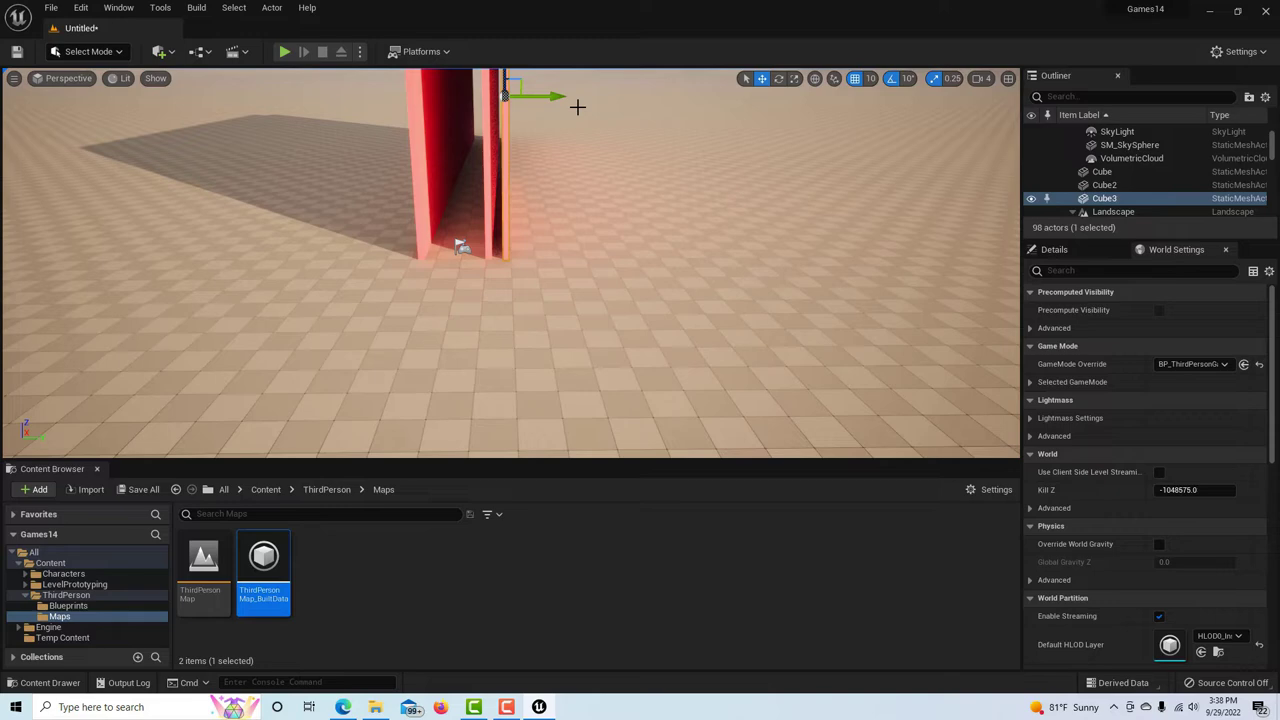
key(Delete)
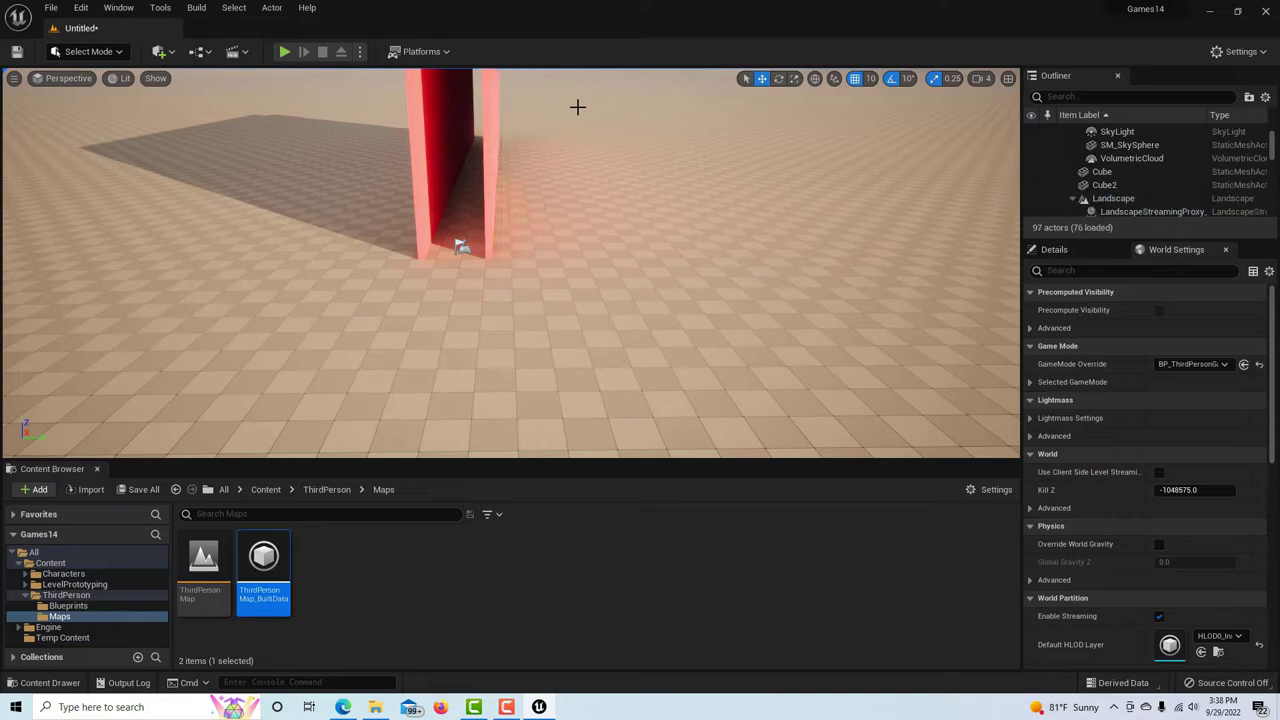
click(487, 111)
drag(542, 97, 550, 99)
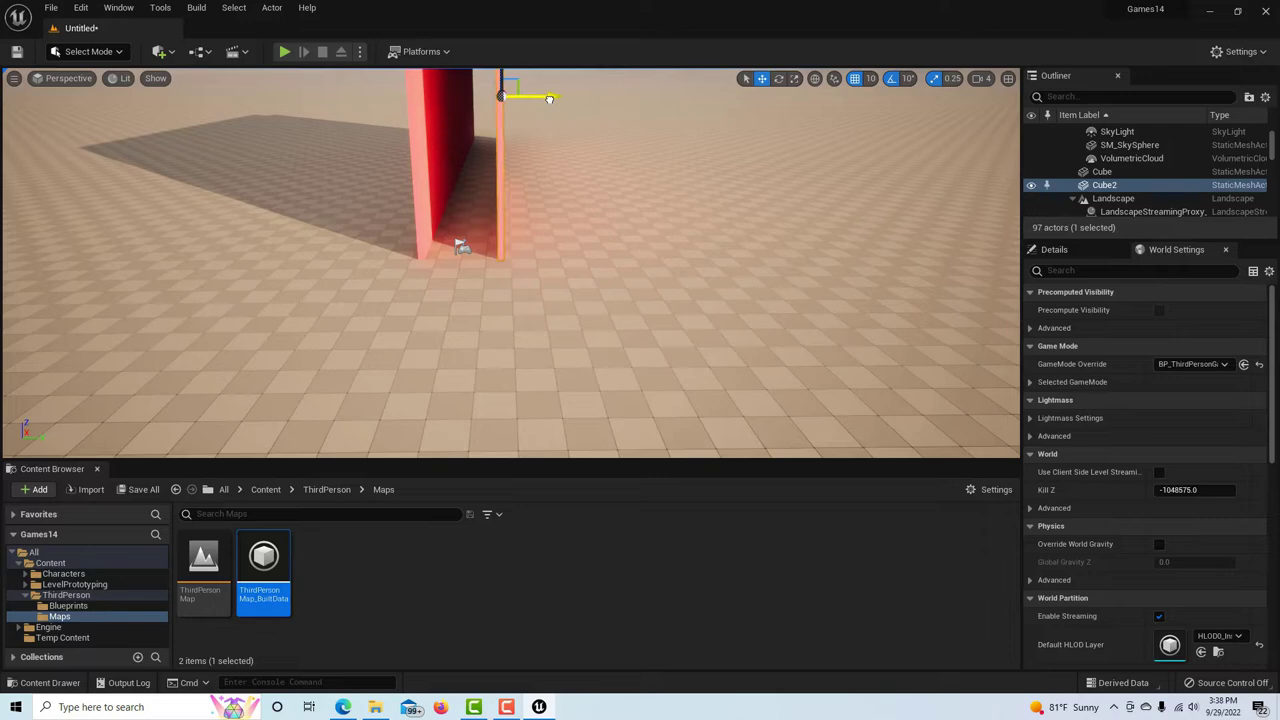
- Add a Trigger Volume to the level and move it along the X axis to the corridor's far end
scroll(654, 152, down, 3)
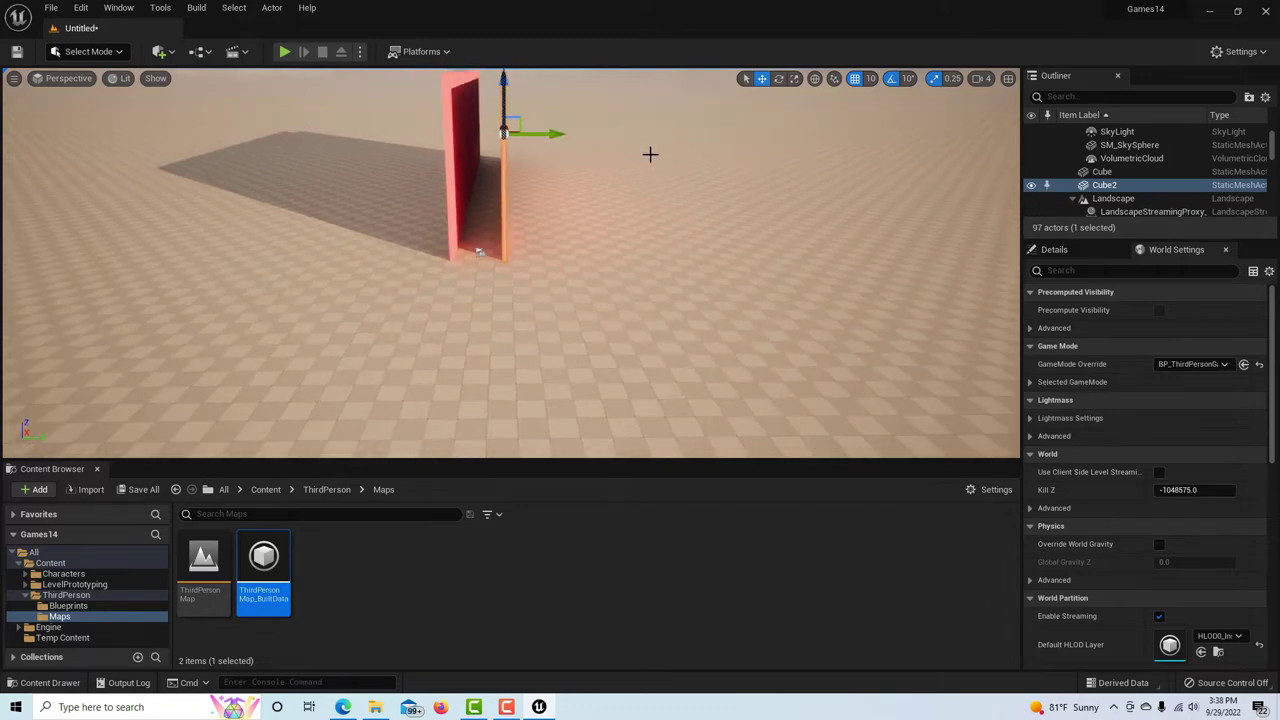
drag(614, 182, 435, 210)
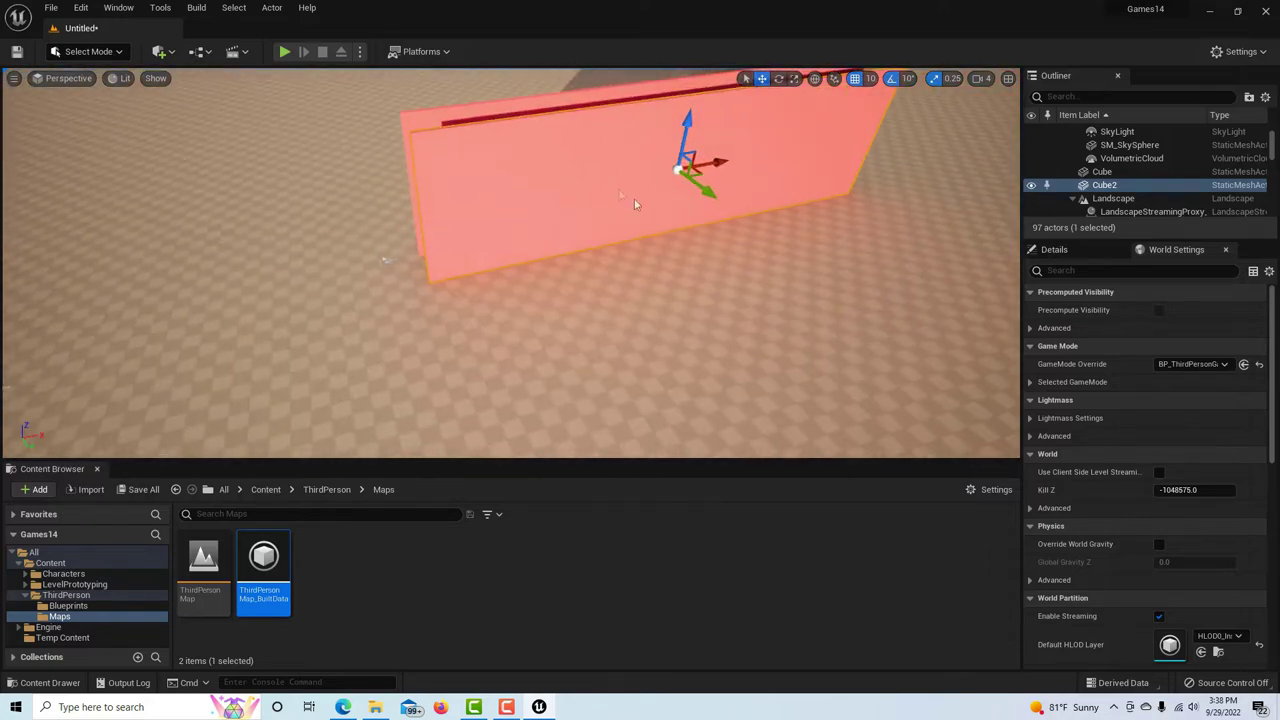
key(e)
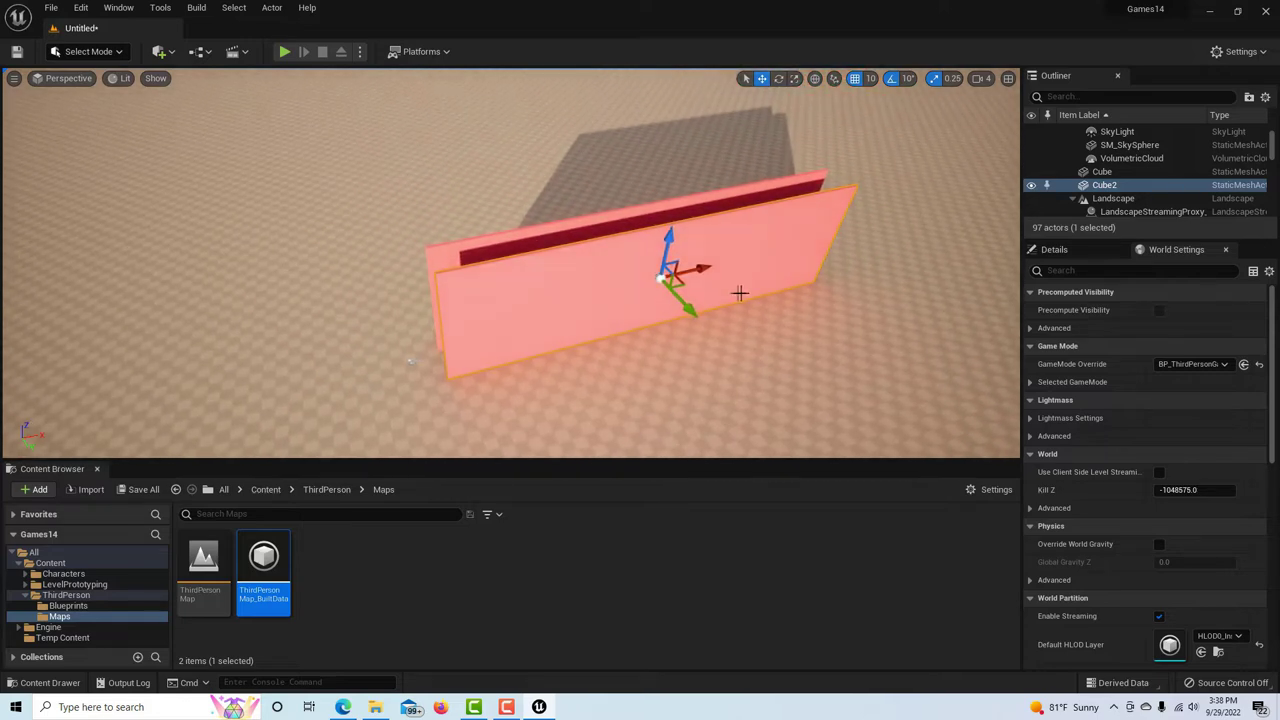
click(172, 53)
mouse_move(229, 234)
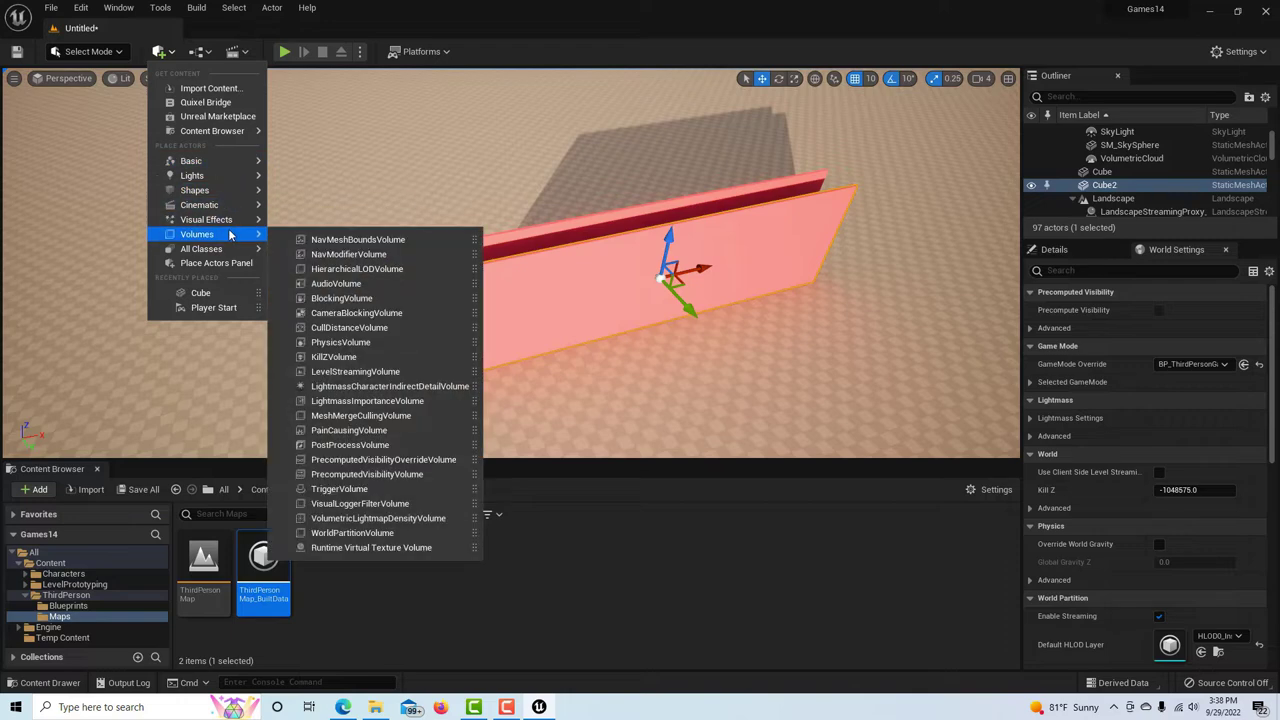
click(405, 489)
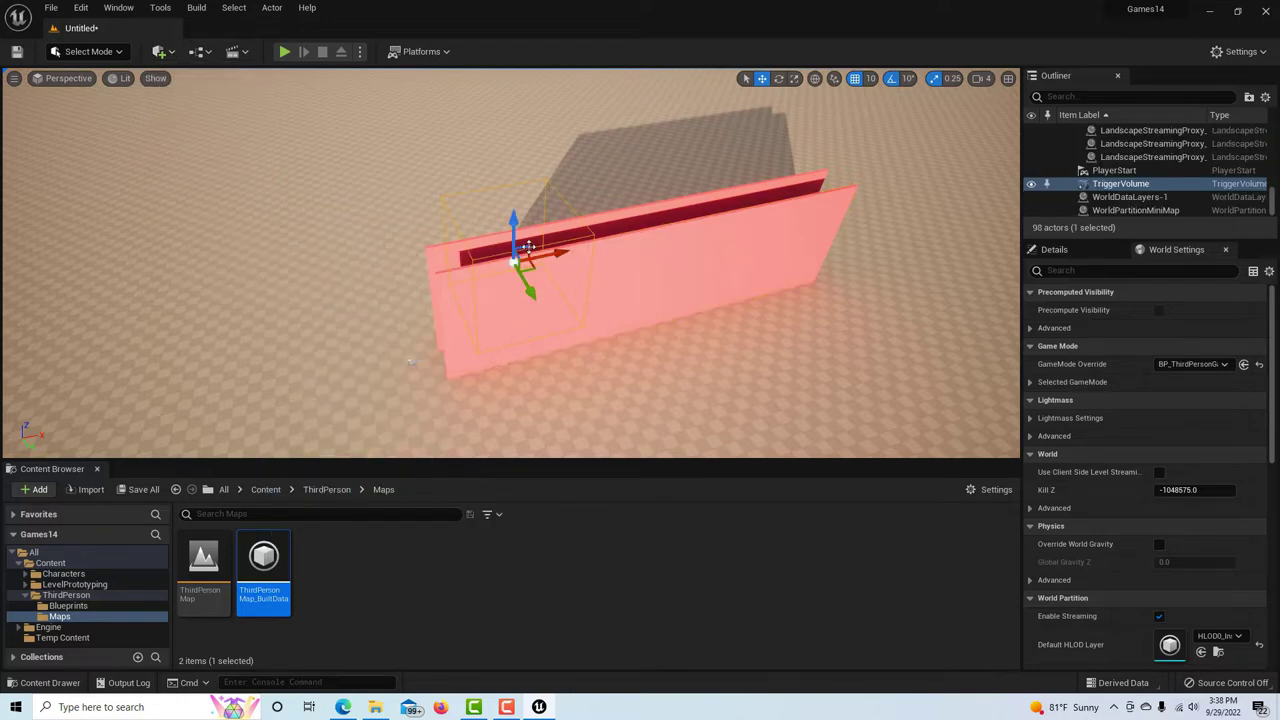
drag(552, 256, 896, 163)
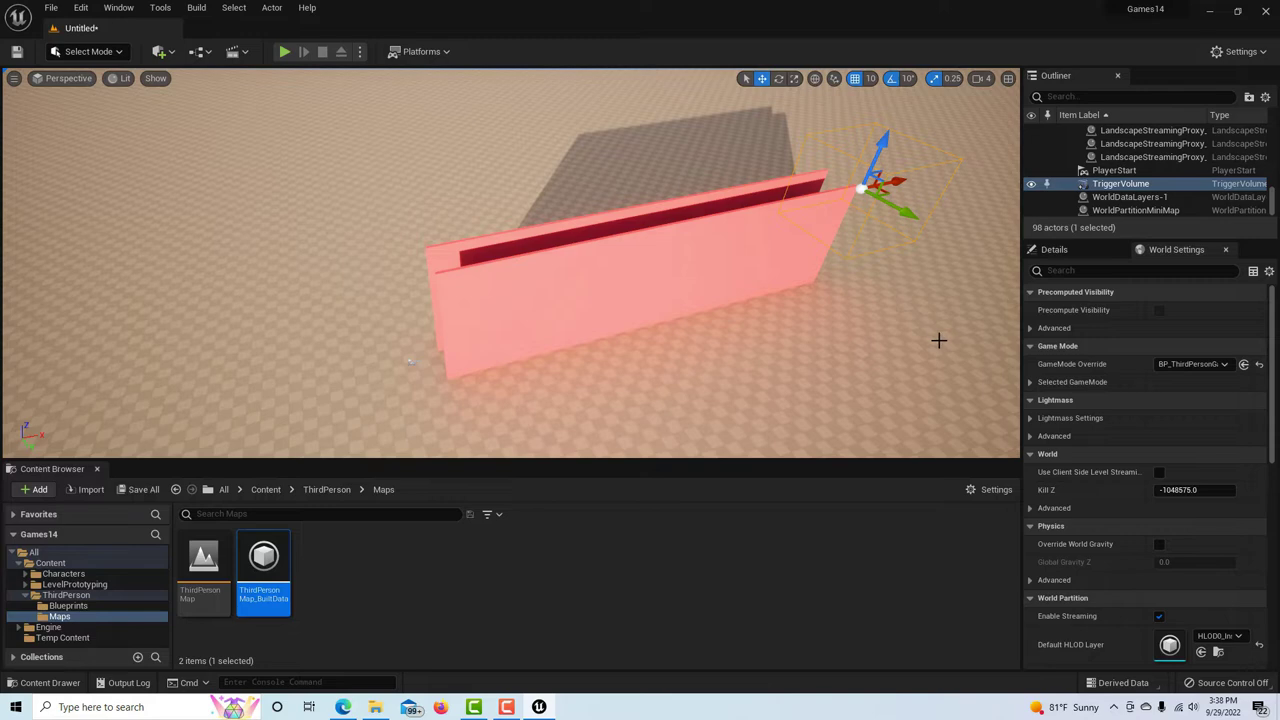
- Reposition the trigger volume along its axes so it sits just outside the corridor's far opening
mouse_move(934, 334)
alt+mouse_down()
mouse_move(912, 324)
mouse_move(942, 331)
mouse_move(938, 359)
alt+mouse_up()
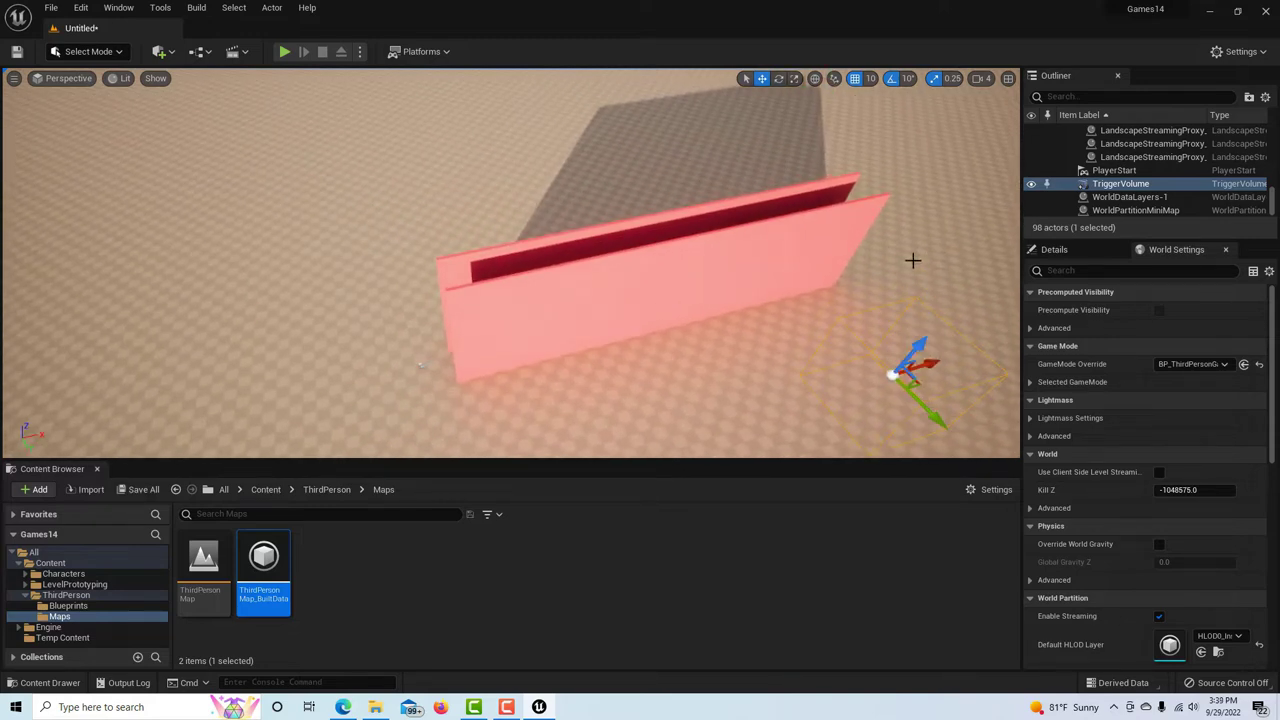
drag(921, 358, 946, 185)
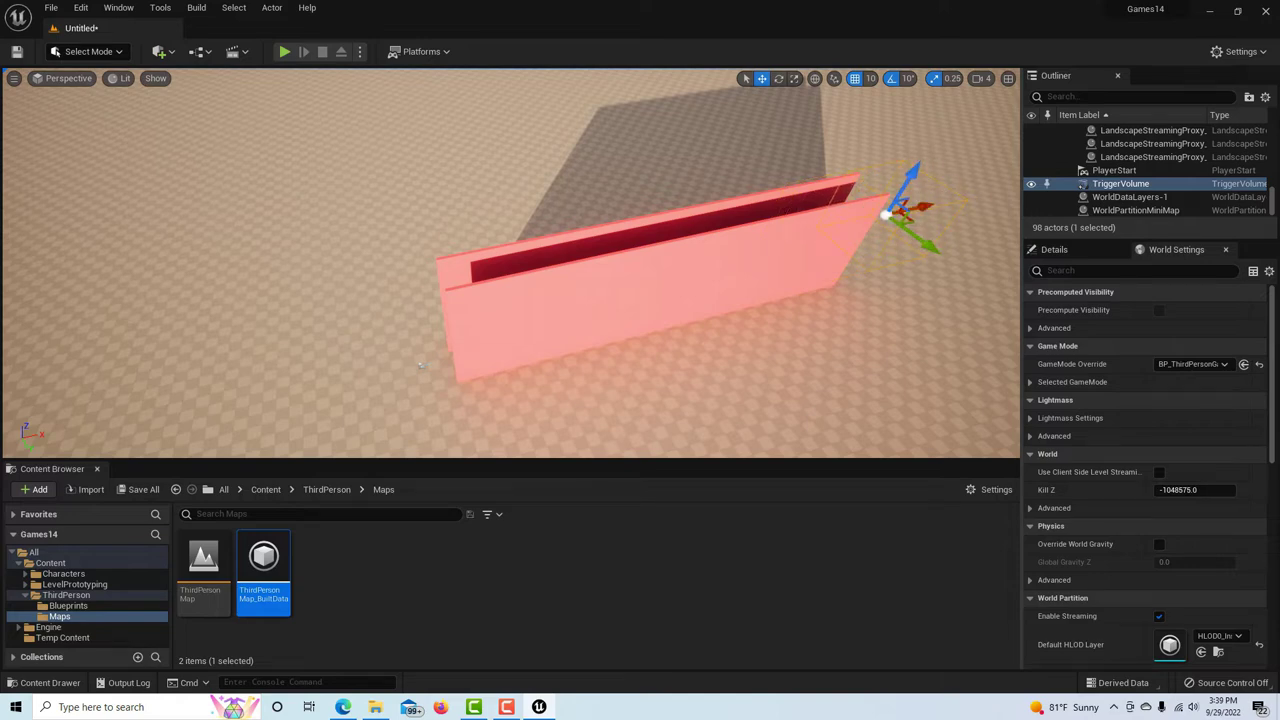
key(e)
mouse_move(919, 313)
alt+mouse_down()
mouse_move(884, 315)
mouse_move(955, 260)
mouse_move(919, 313)
alt+mouse_up()
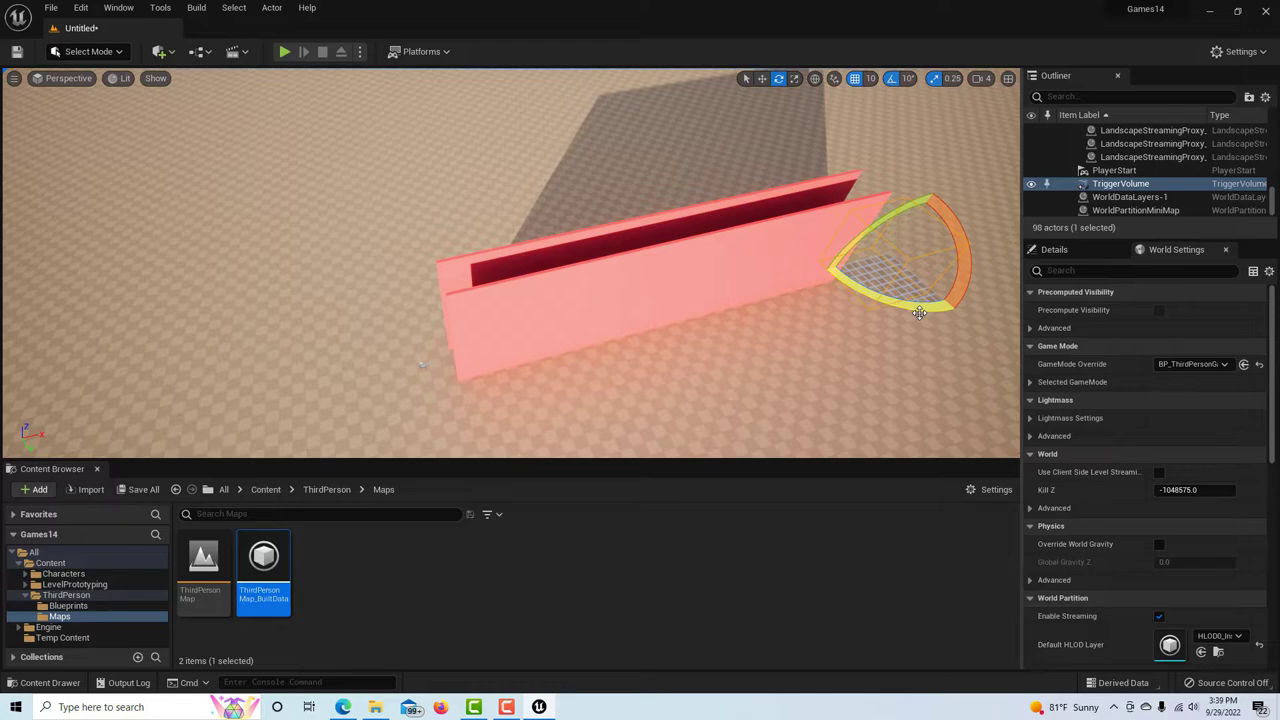
right_drag(971, 337, 1008, 340)
right_drag(559, 382, 551, 375)
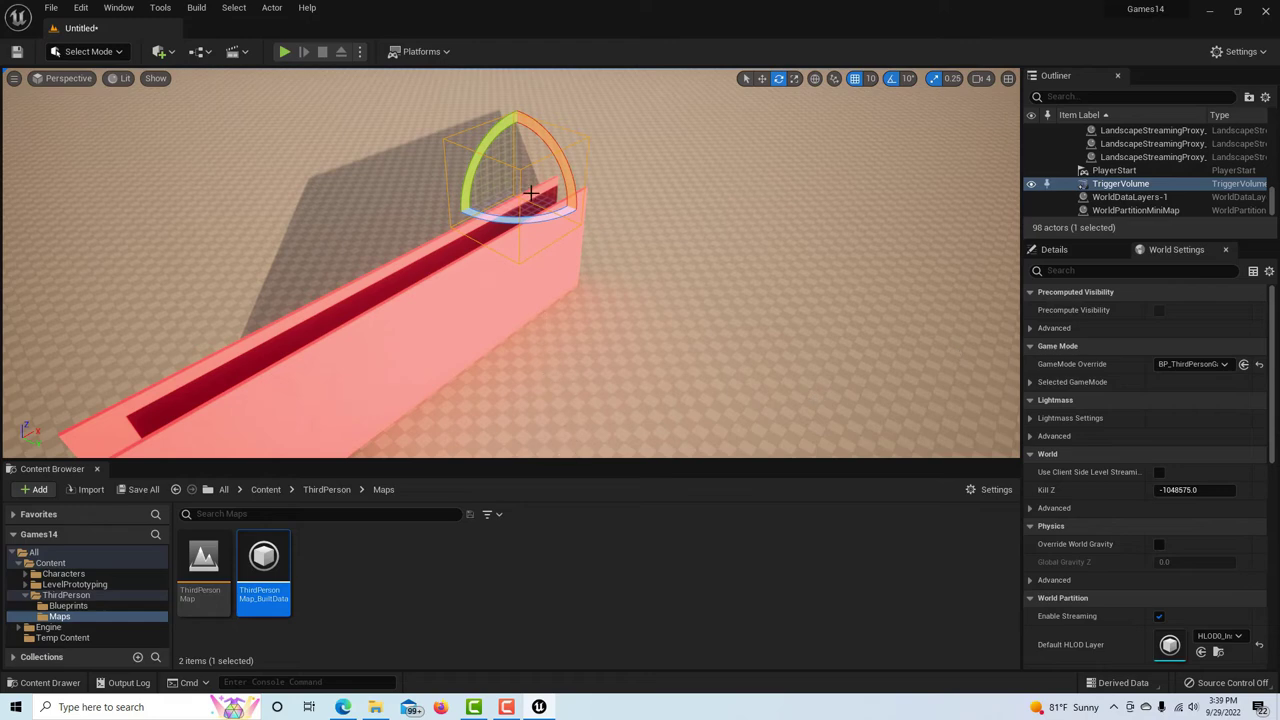
key(r)
key(w)
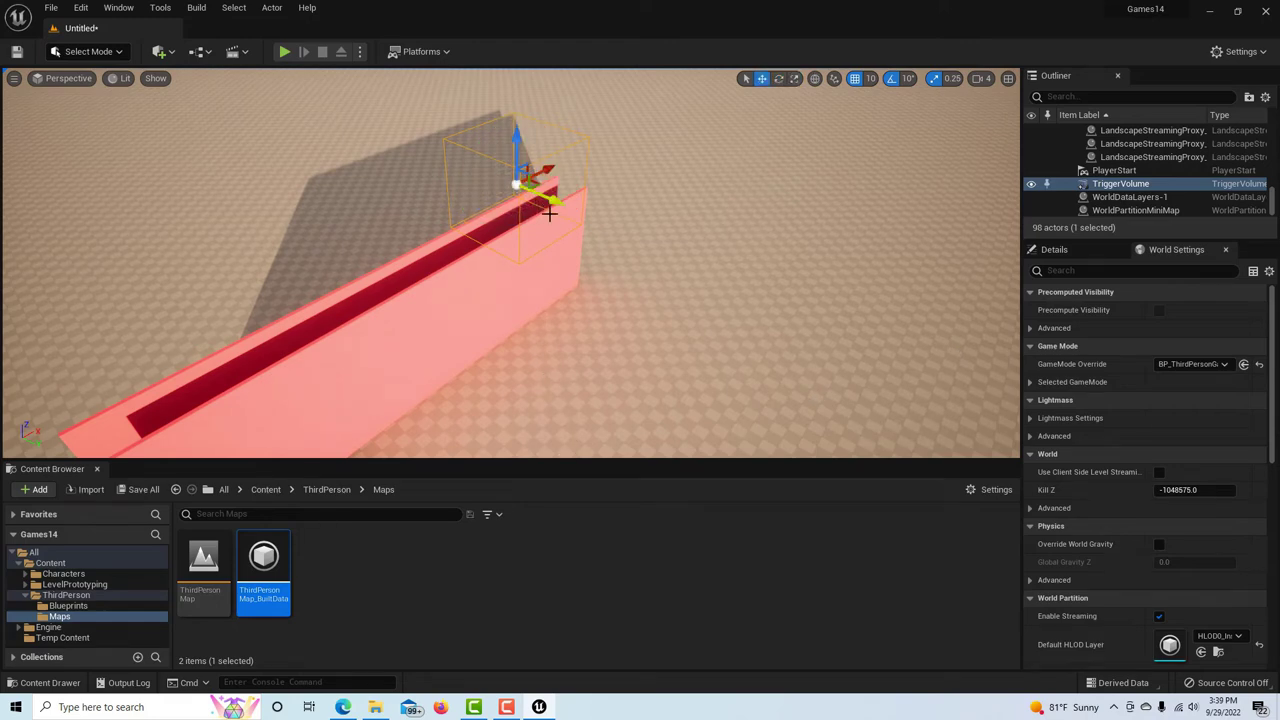
drag(512, 139, 619, 192)
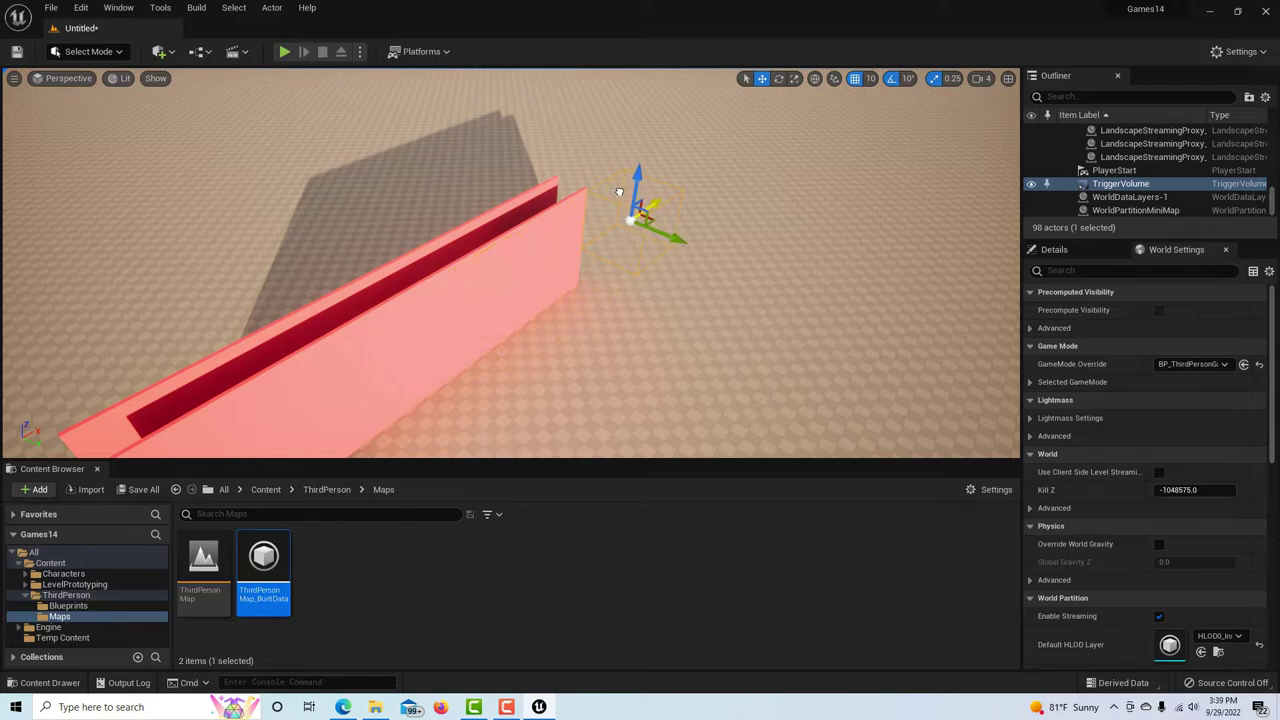
alt+drag(783, 302, 753, 349)
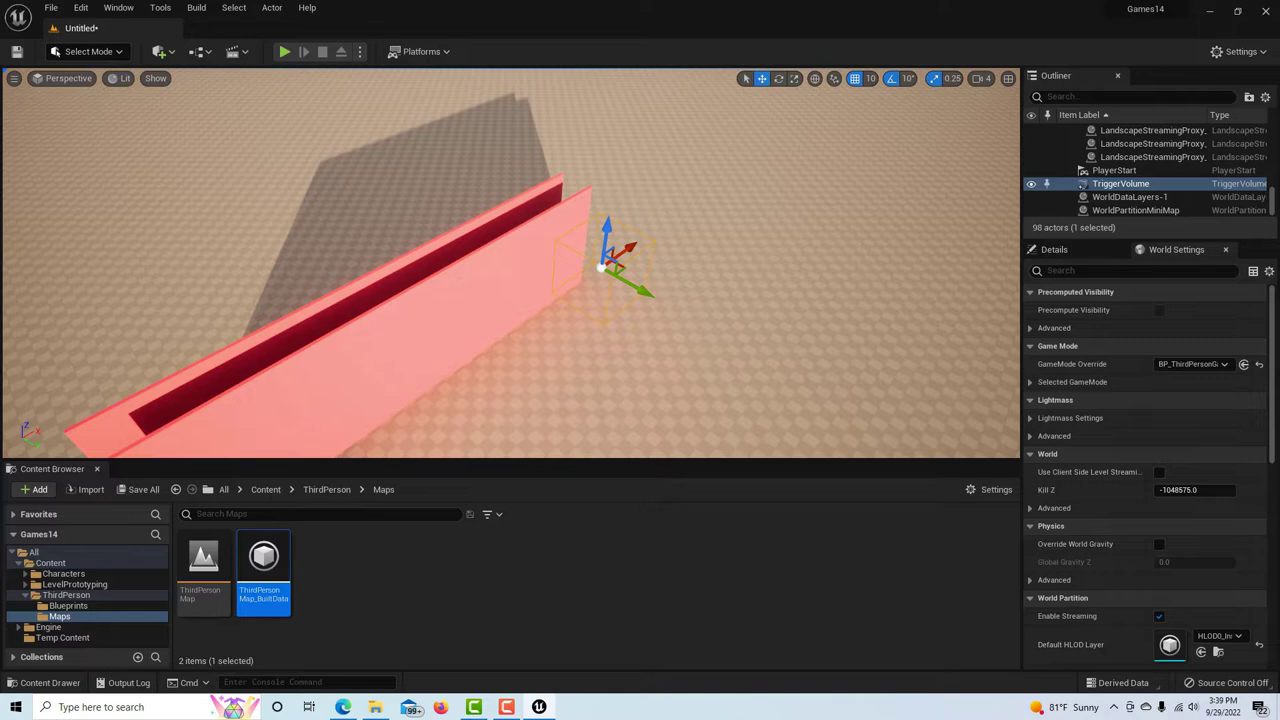
right_drag(778, 303, 756, 298)
right_drag(879, 380, 876, 382)
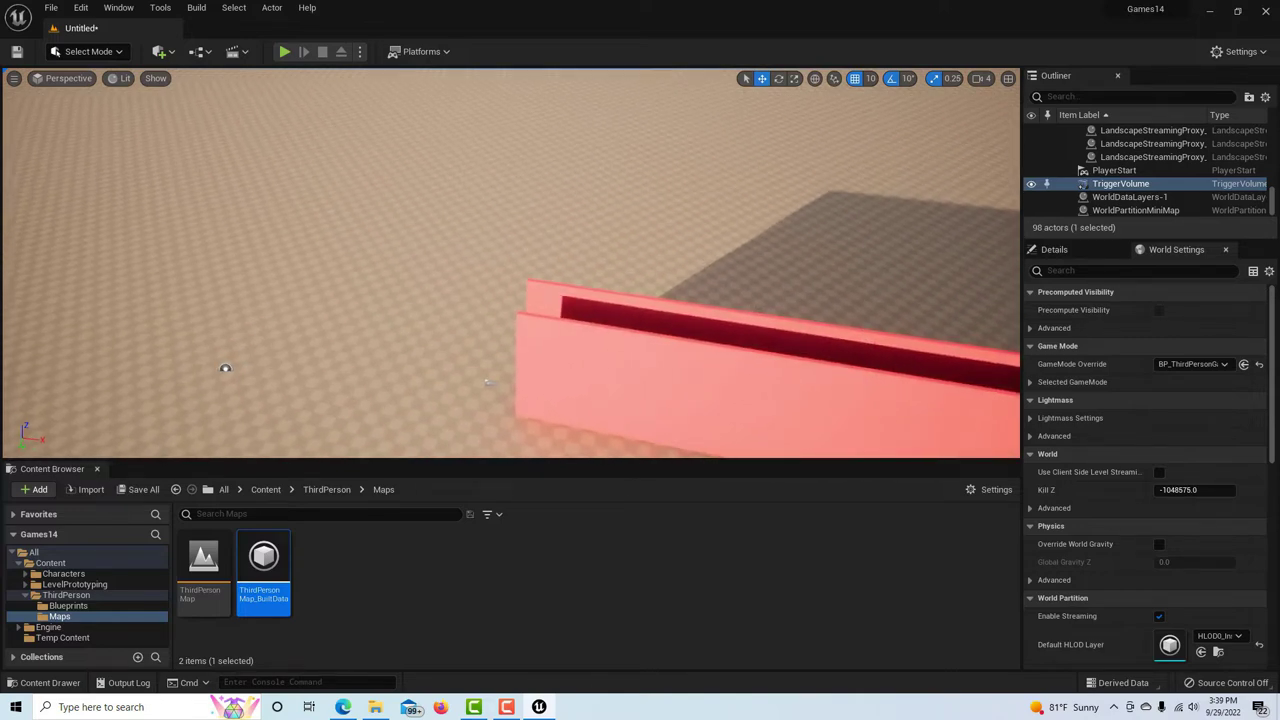
click(902, 403)
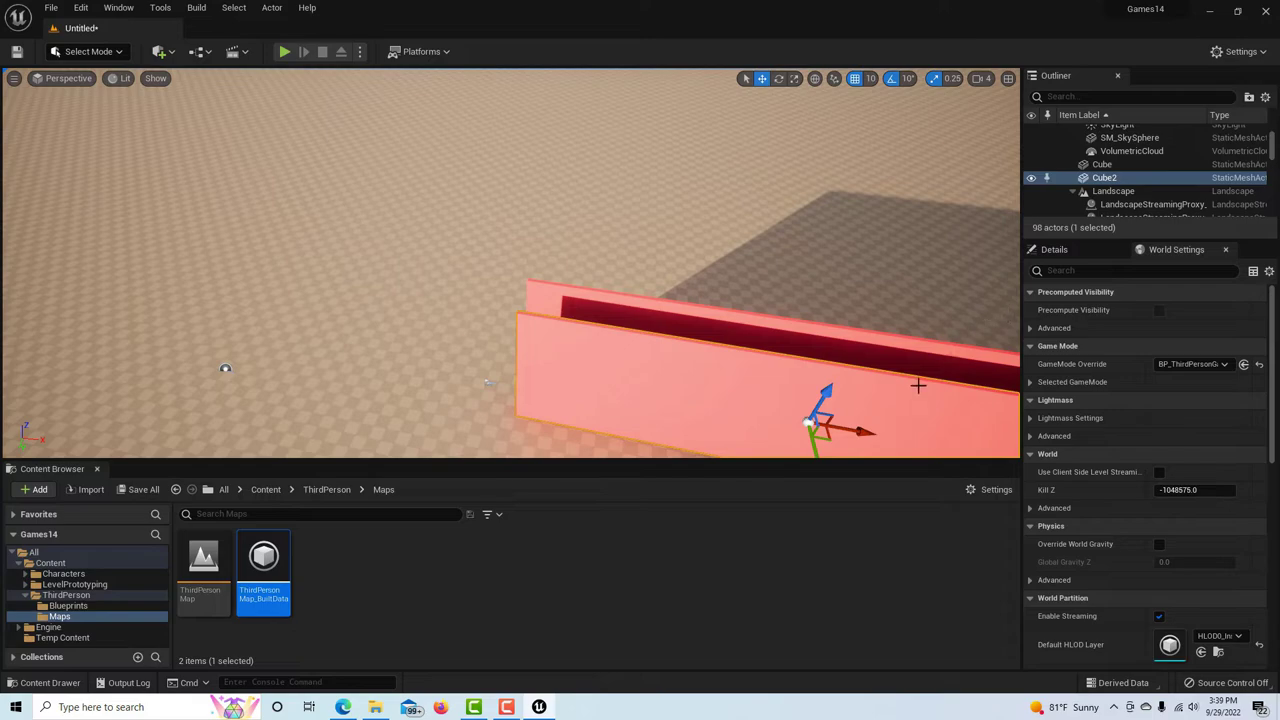
mouse_move(915, 402)
right_down()
mouse_move(935, 355)
mouse_move(907, 397)
right_up()
drag(867, 215, 870, 224)
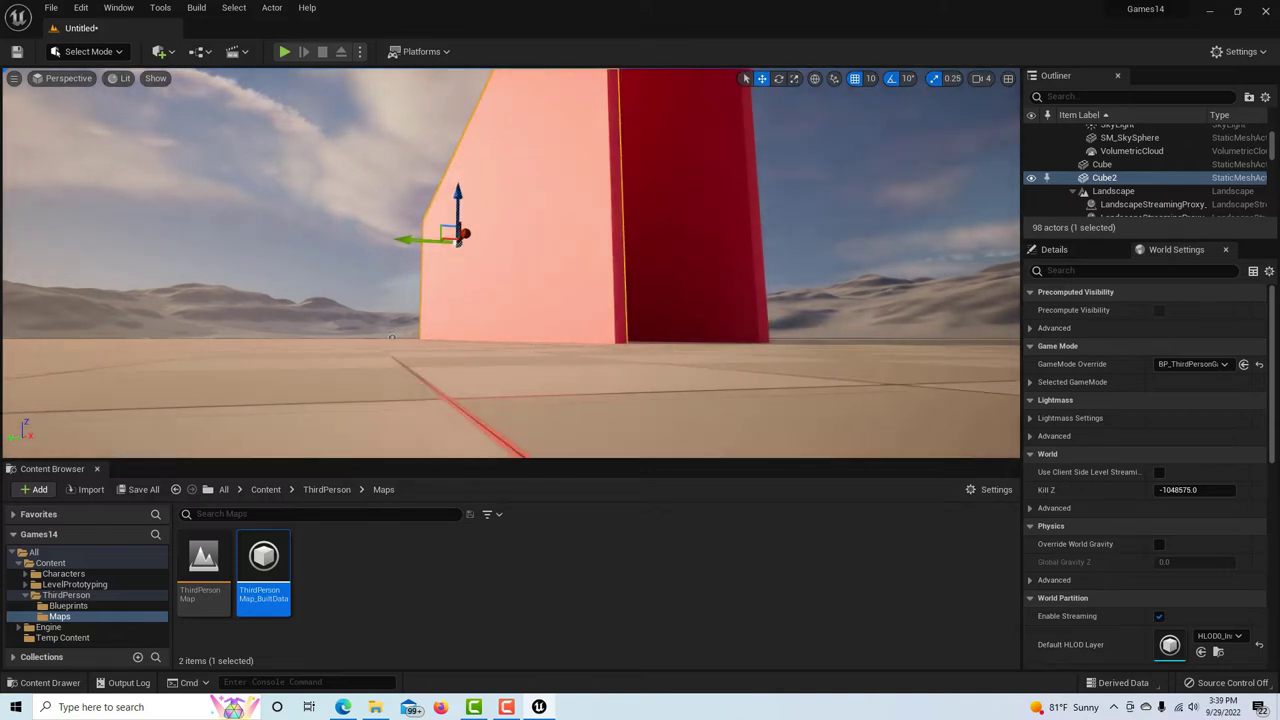
- Reselect the trigger volume, focus on it and lower it along the Z axis
scroll(1180, 178, down, 10)
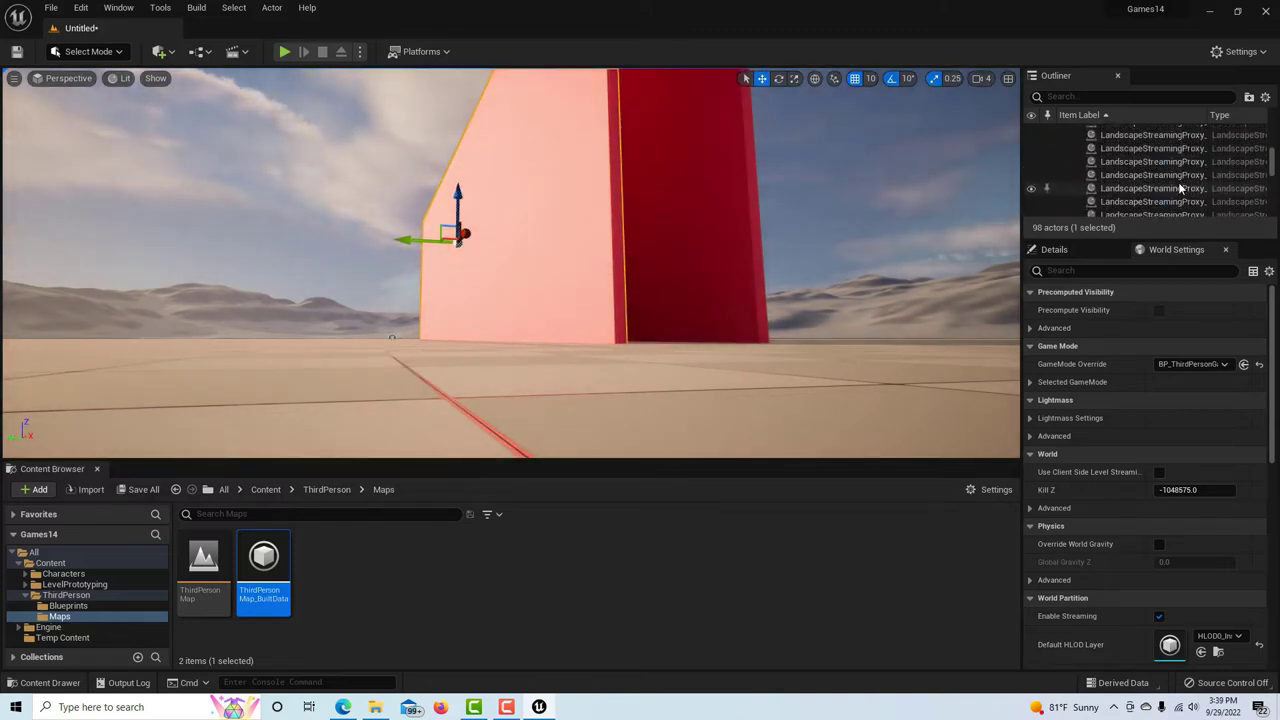
scroll(1188, 186, down, 5)
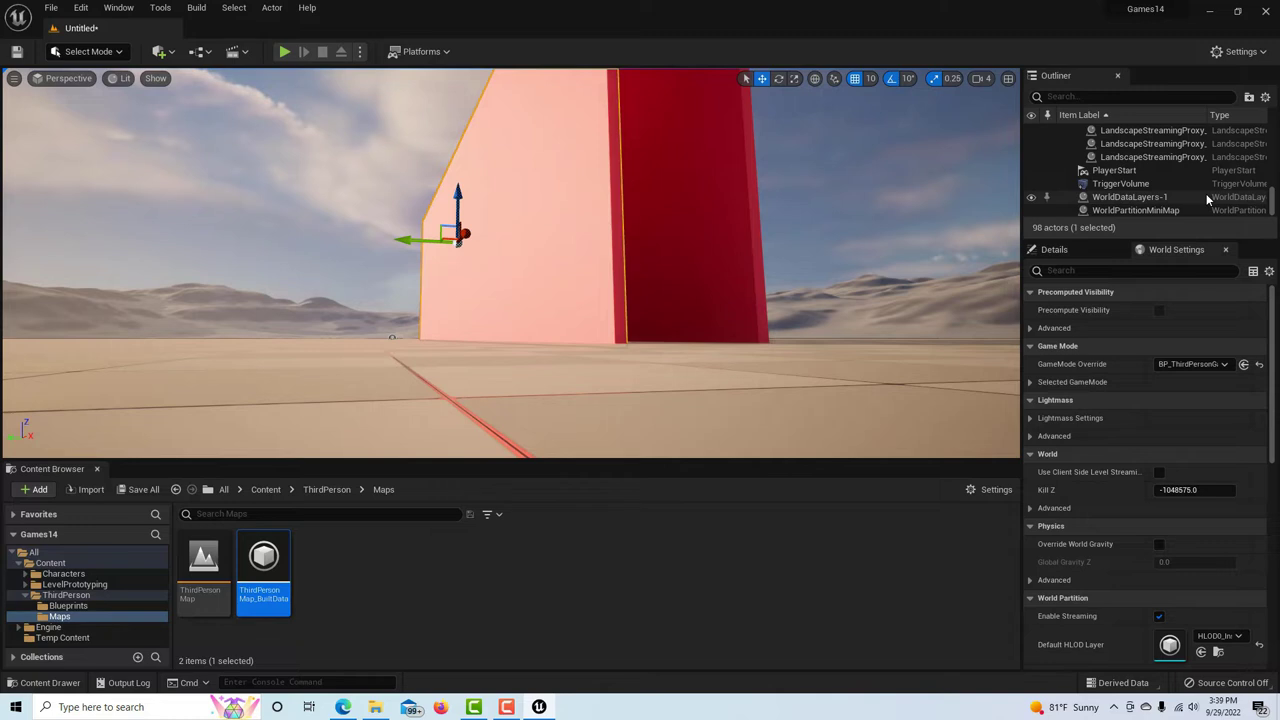
click(1115, 184)
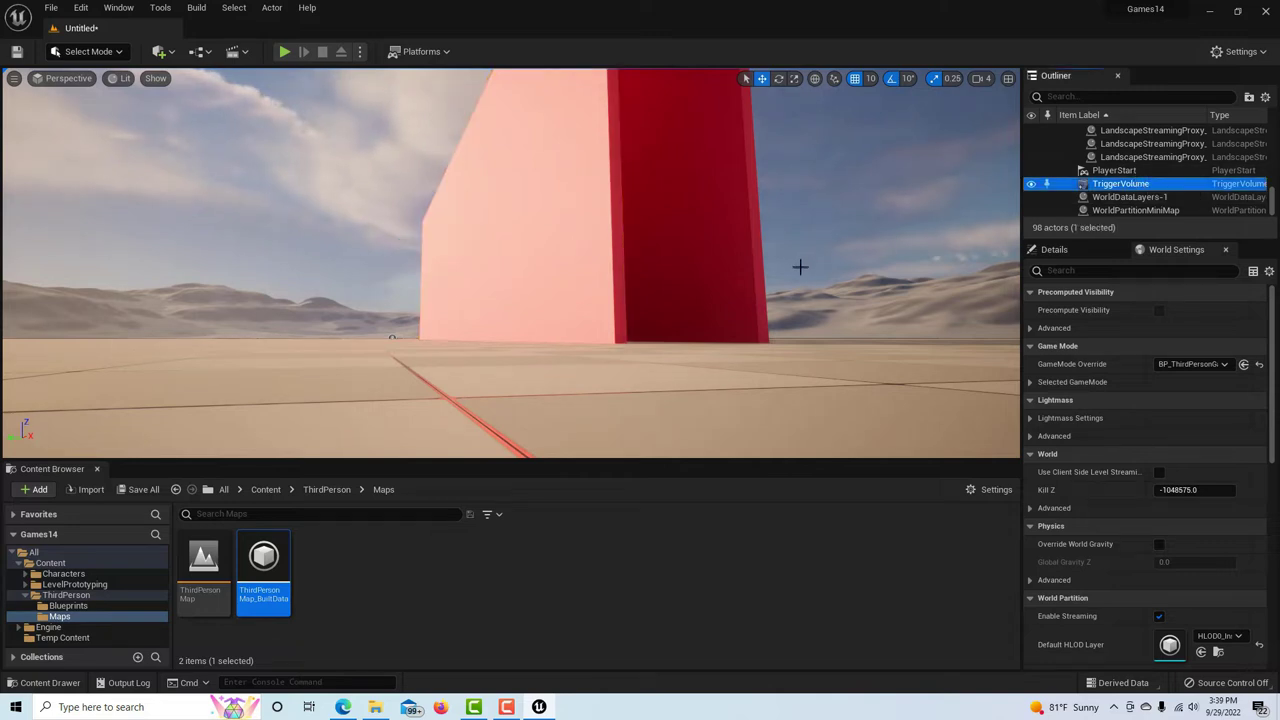
key(f)
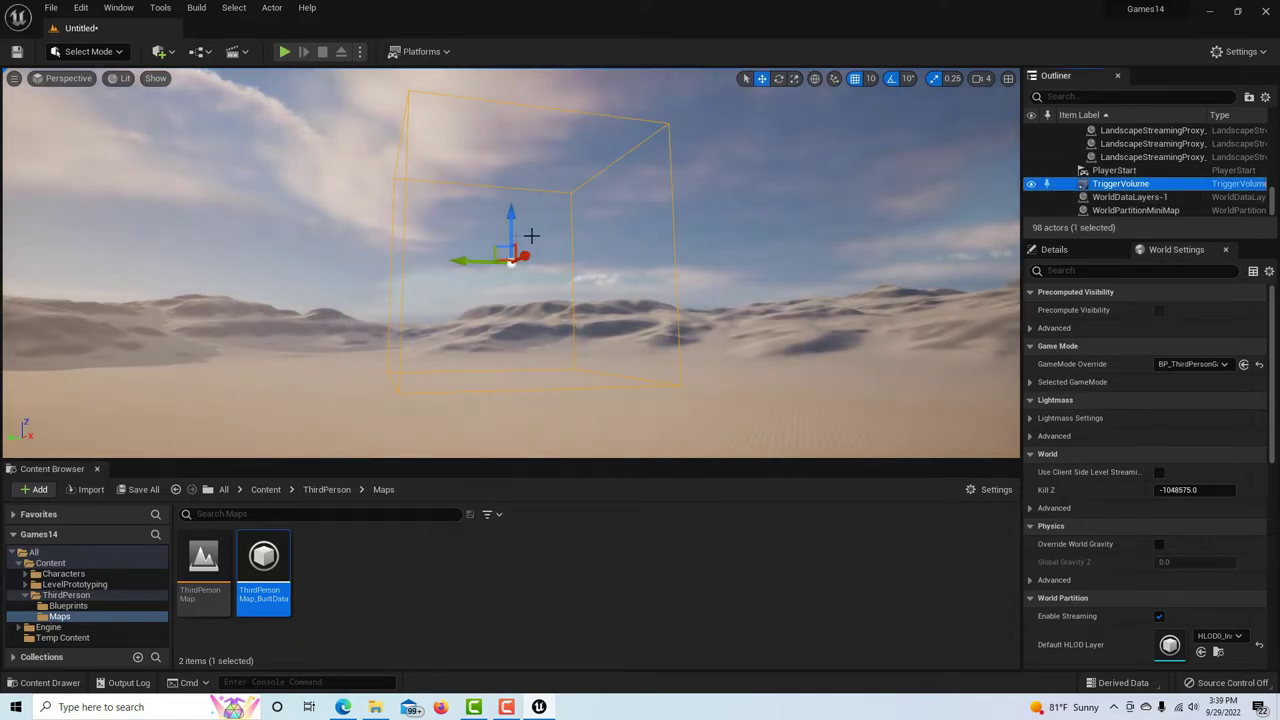
drag(508, 215, 542, 425)
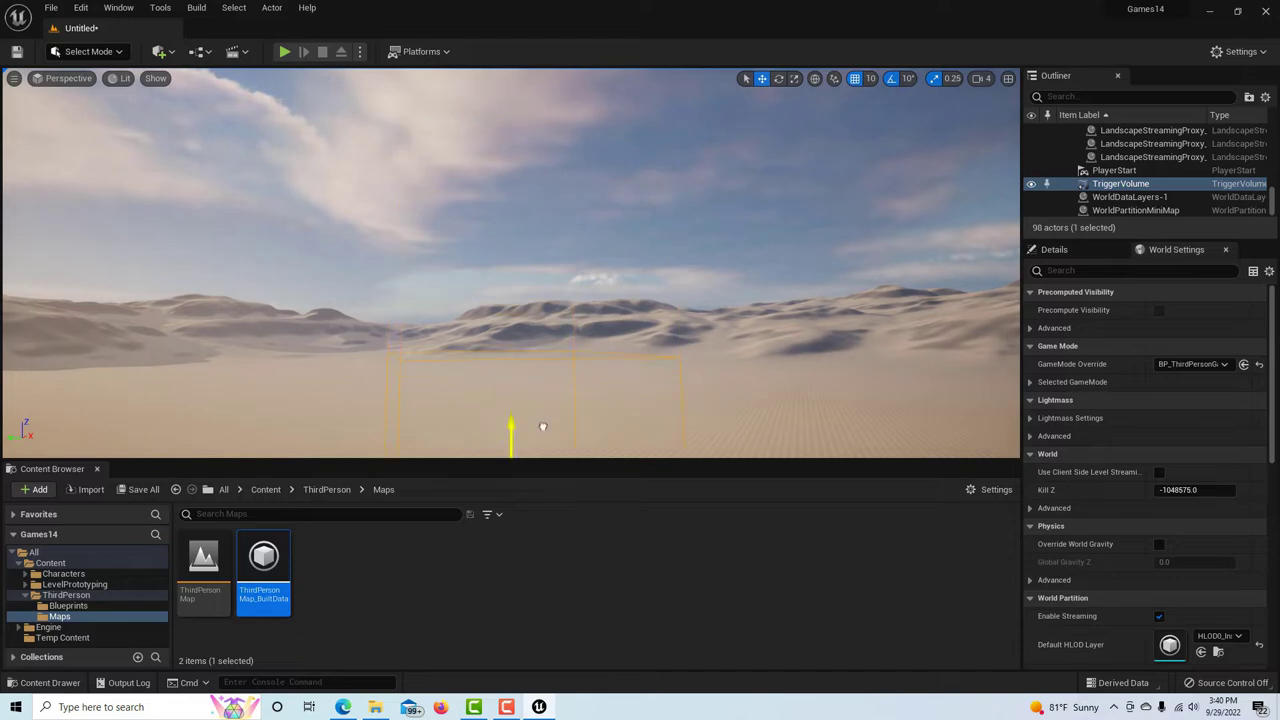
- Bring the trigger volume the rest of the way down to floor level near the corridor's far end
scroll(650, 222, down, 5)
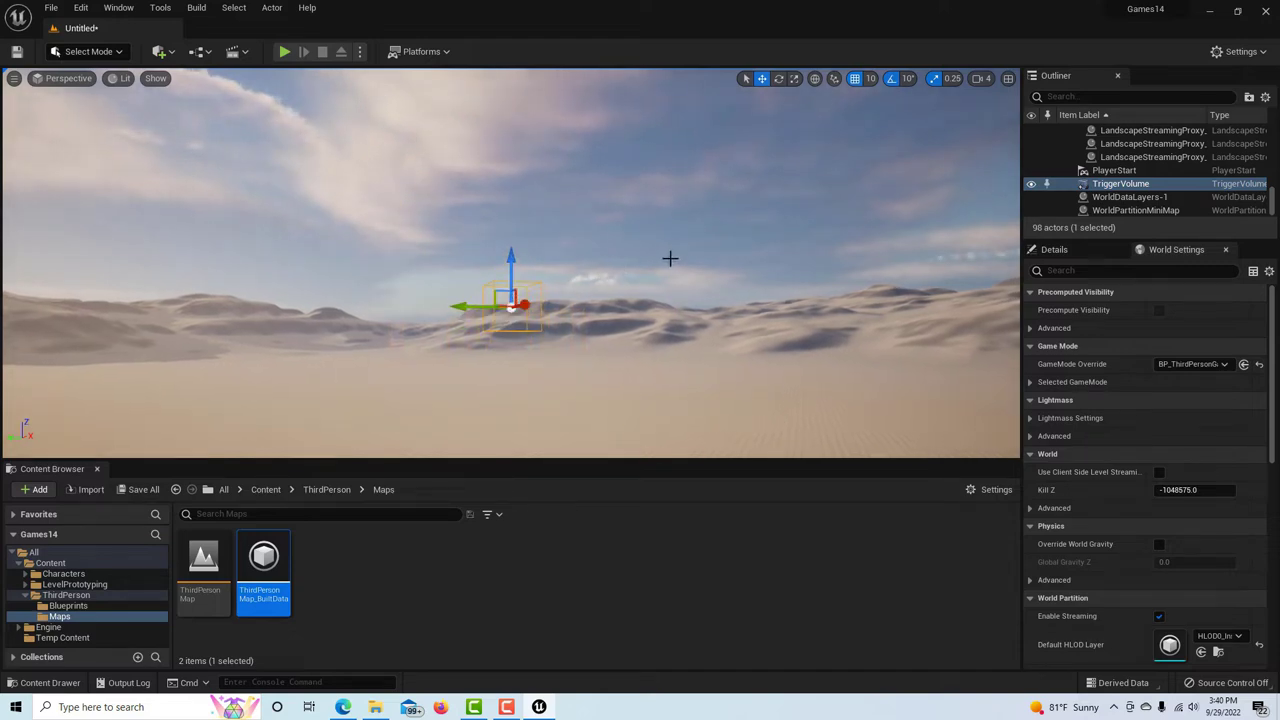
right_drag(686, 358, 653, 354)
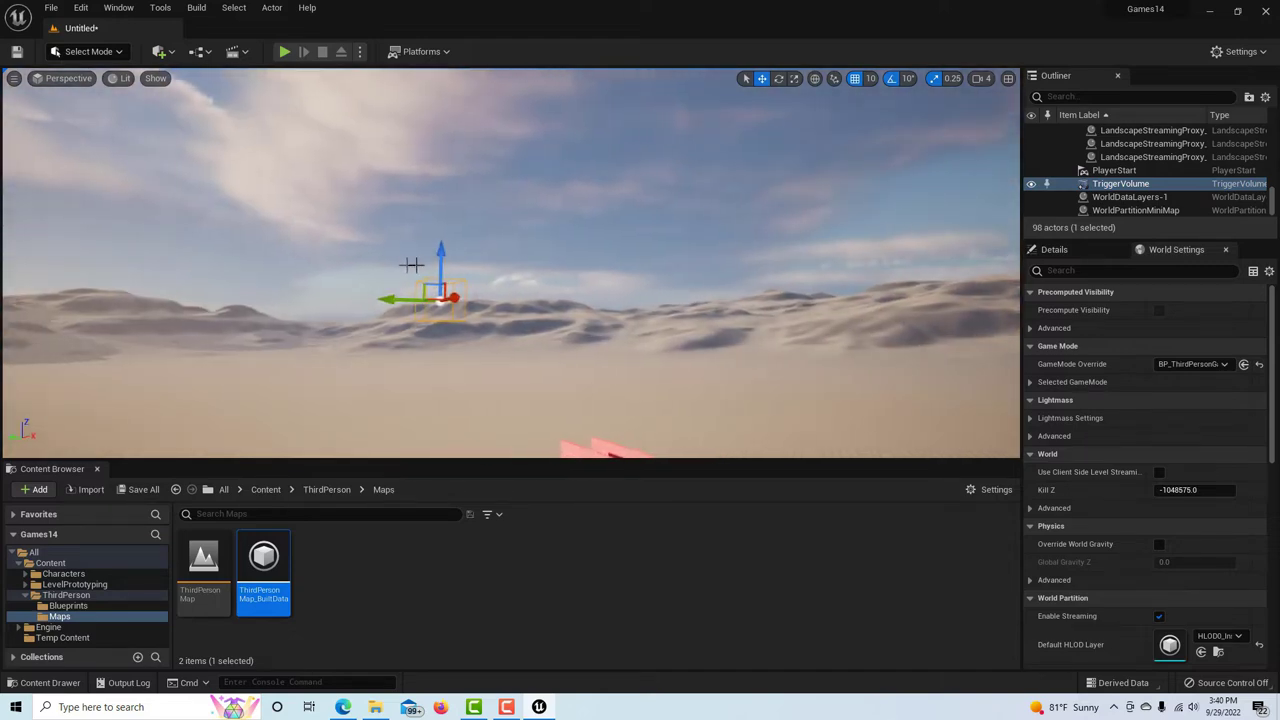
drag(440, 250, 502, 435)
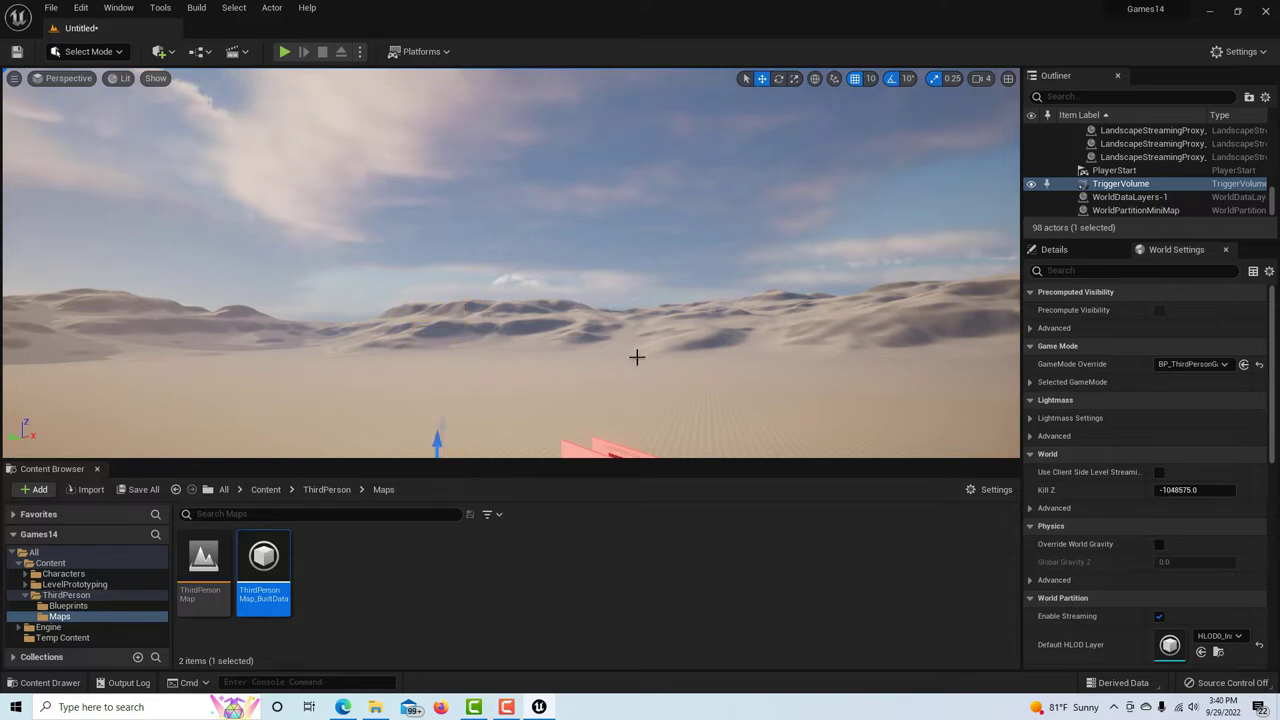
scroll(640, 350, down, 10)
right_drag(642, 343, 530, 336)
key(s)
drag(547, 344, 823, 418)
drag(716, 288, 695, 371)
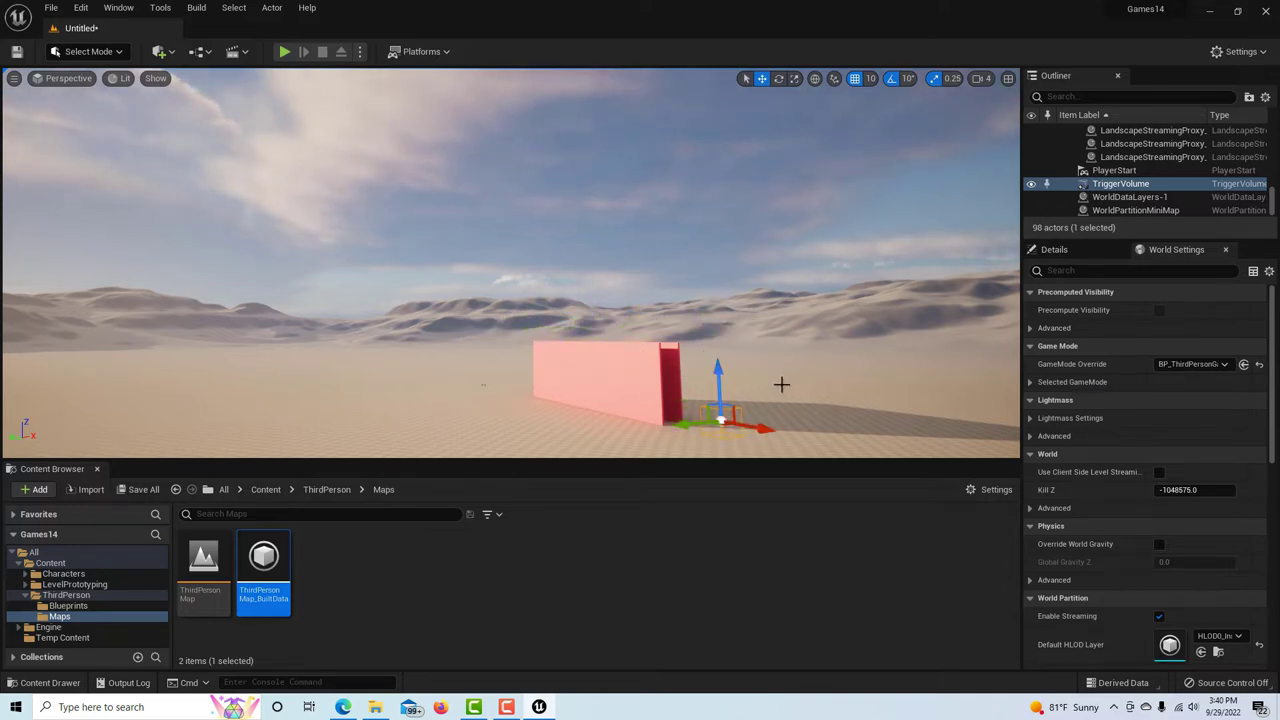
- Shift the trigger volume along the X and Y axes to line it up with the corridor opening
key(a)
right_drag(695, 371, 758, 441)
drag(924, 390, 766, 398)
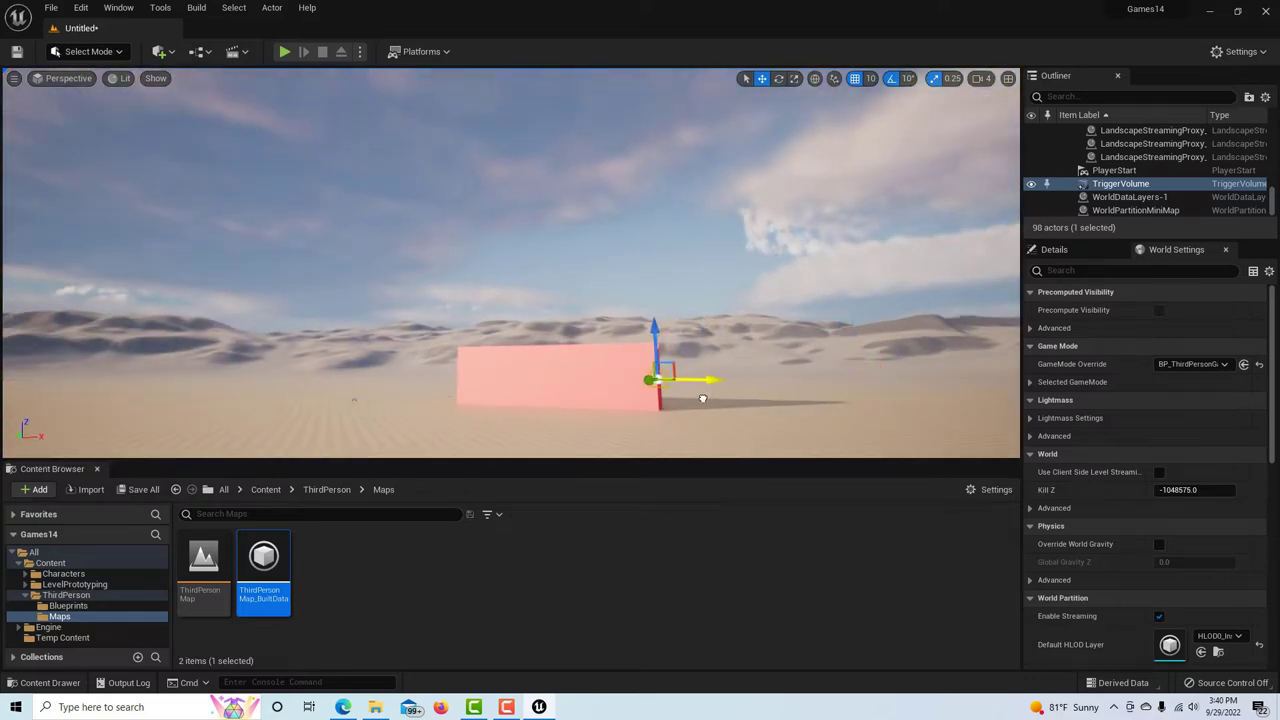
drag(725, 294, 689, 294)
alt+drag(909, 357, 507, 368)
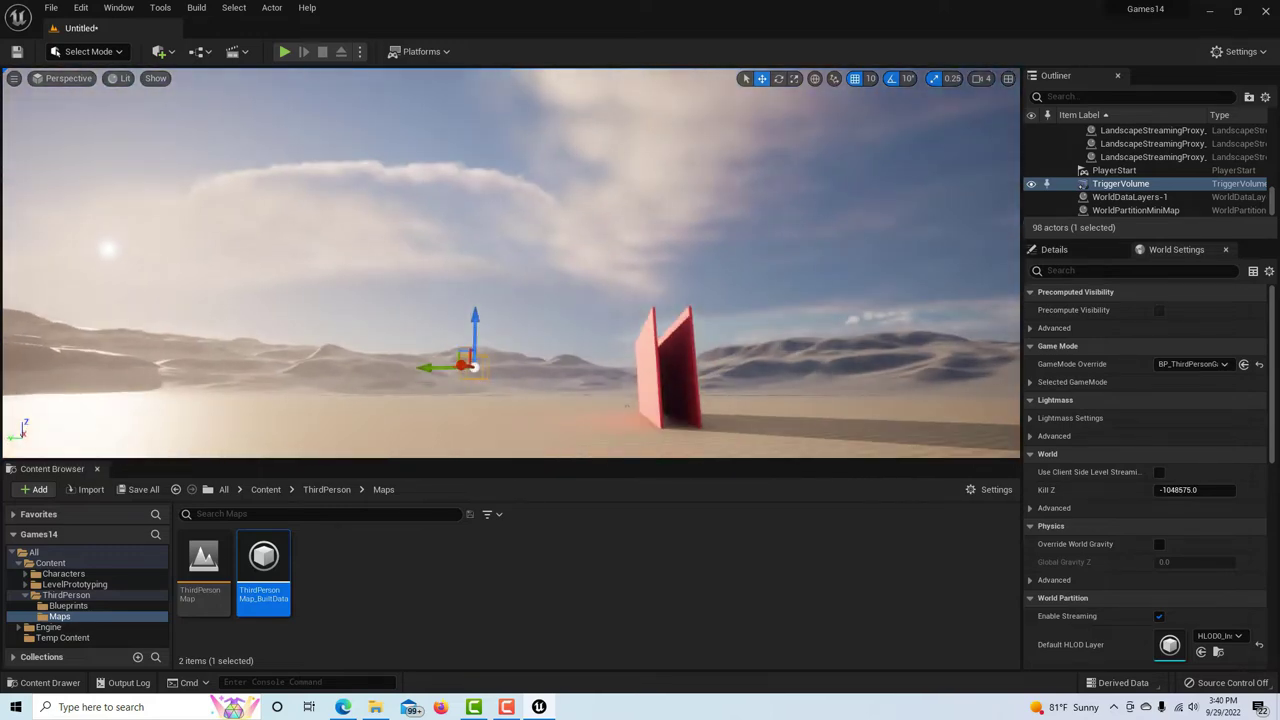
drag(422, 365, 630, 403)
drag(737, 428, 950, 440)
- Fine-tune the trigger volume's X position close to the far ends of the two walls
alt+drag(700, 362, 771, 351)
scroll(806, 362, up, 6)
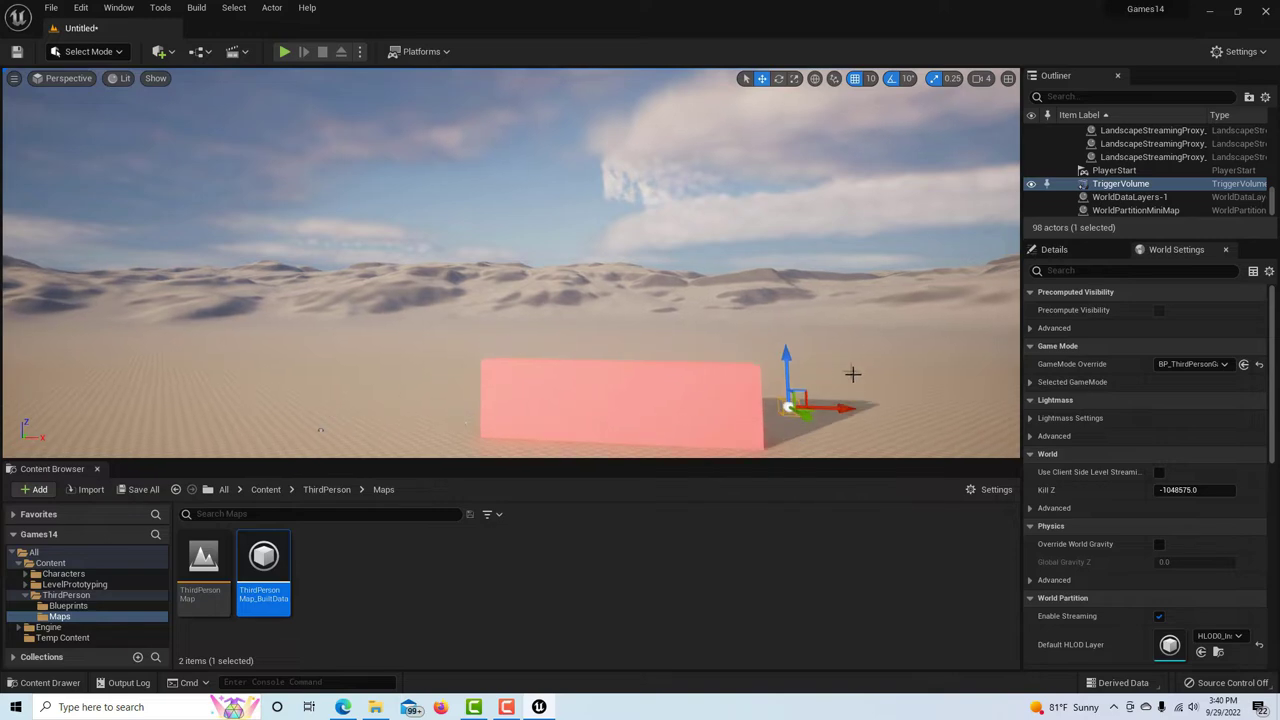
drag(912, 338, 882, 338)
key(f)
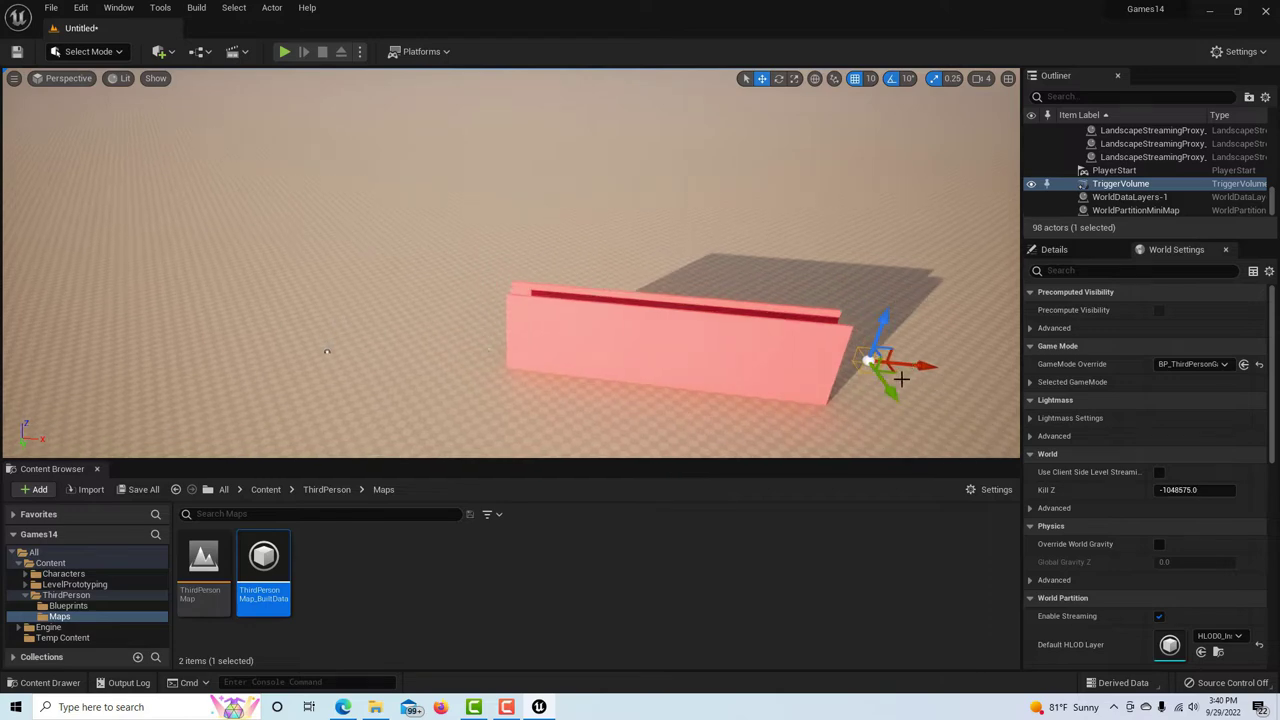
key(e)
key(r)
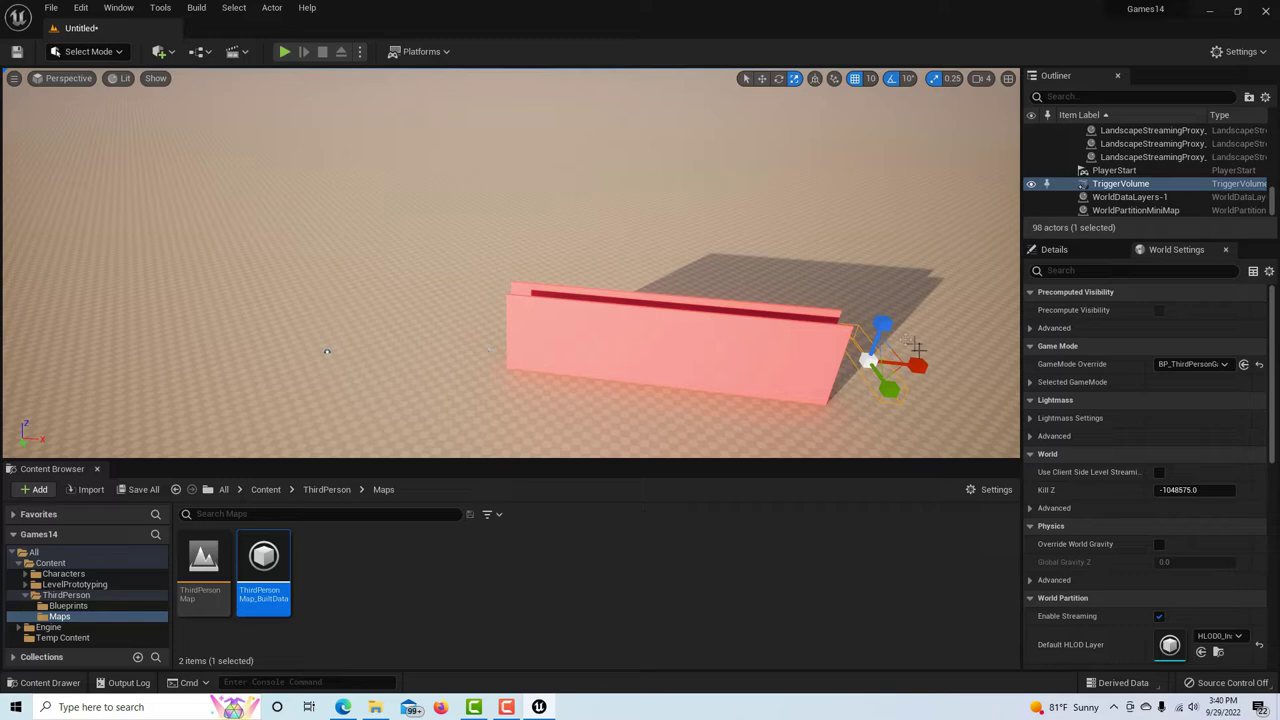
key(w)
drag(924, 368, 928, 396)
- Check the trigger volume's placement against the corridor walls in the Top and Left views, ending back in Perspective
mouse_move(939, 388)
right_down()
mouse_move(934, 358)
mouse_move(948, 398)
mouse_move(972, 346)
mouse_move(990, 402)
mouse_move(938, 388)
right_up()
scroll(414, 431, up, 3)
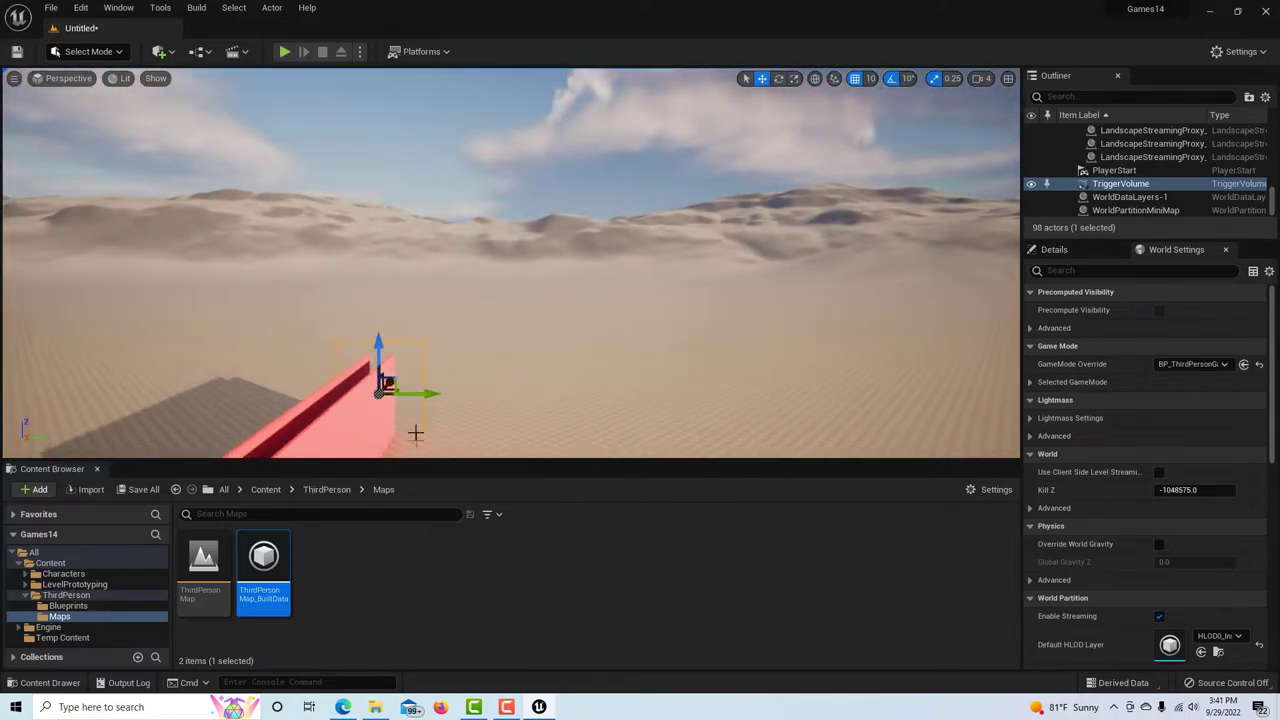
middle_drag(474, 358, 496, 402)
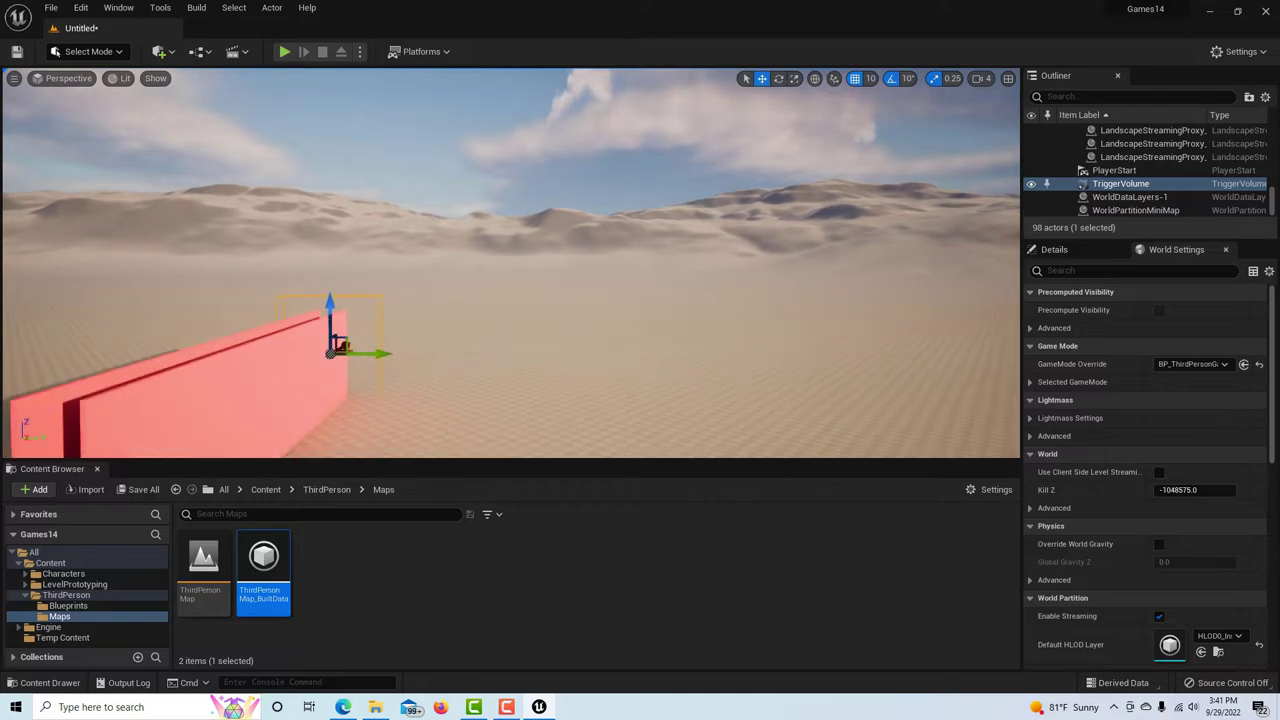
scroll(490, 374, down, 1)
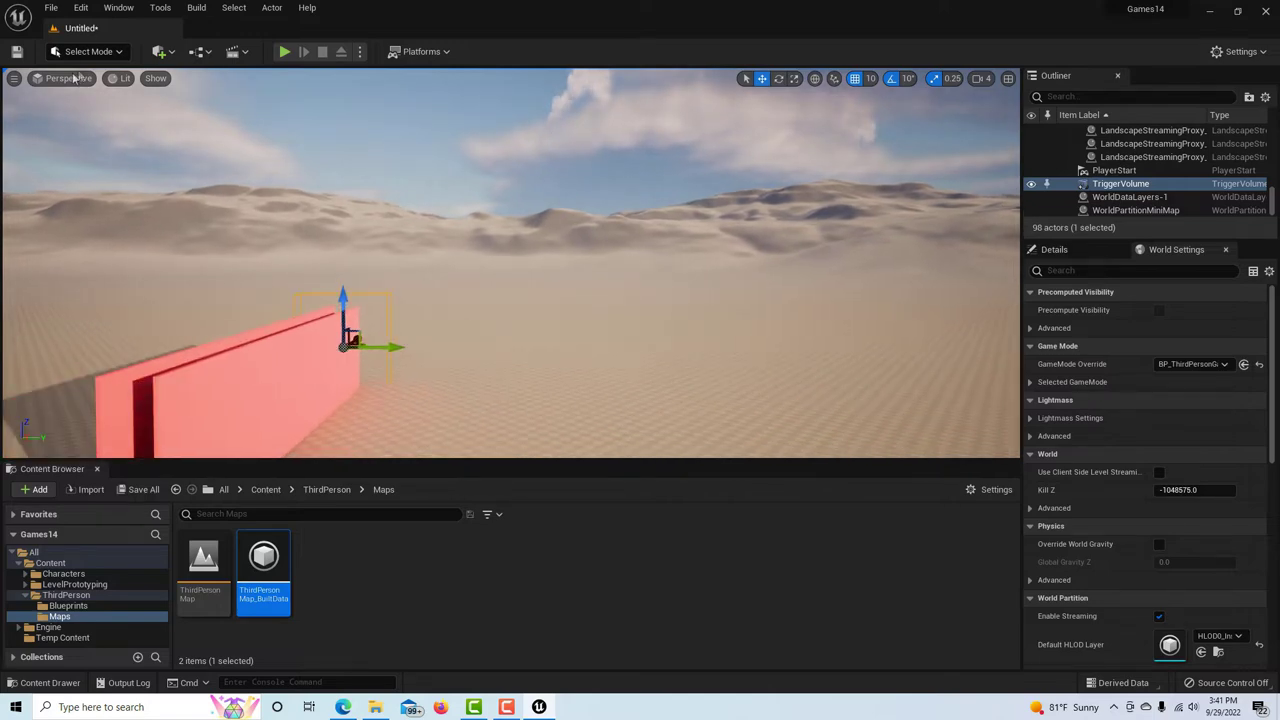
click(70, 79)
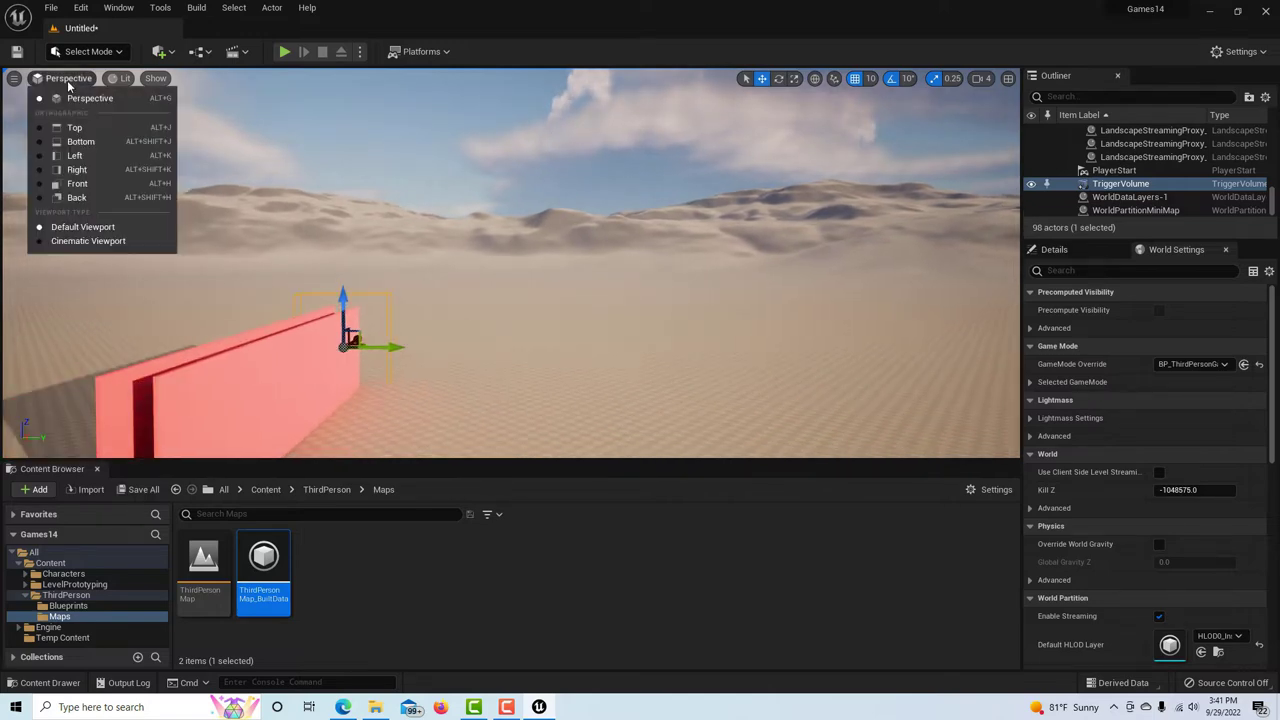
click(74, 127)
scroll(449, 317, down, 4)
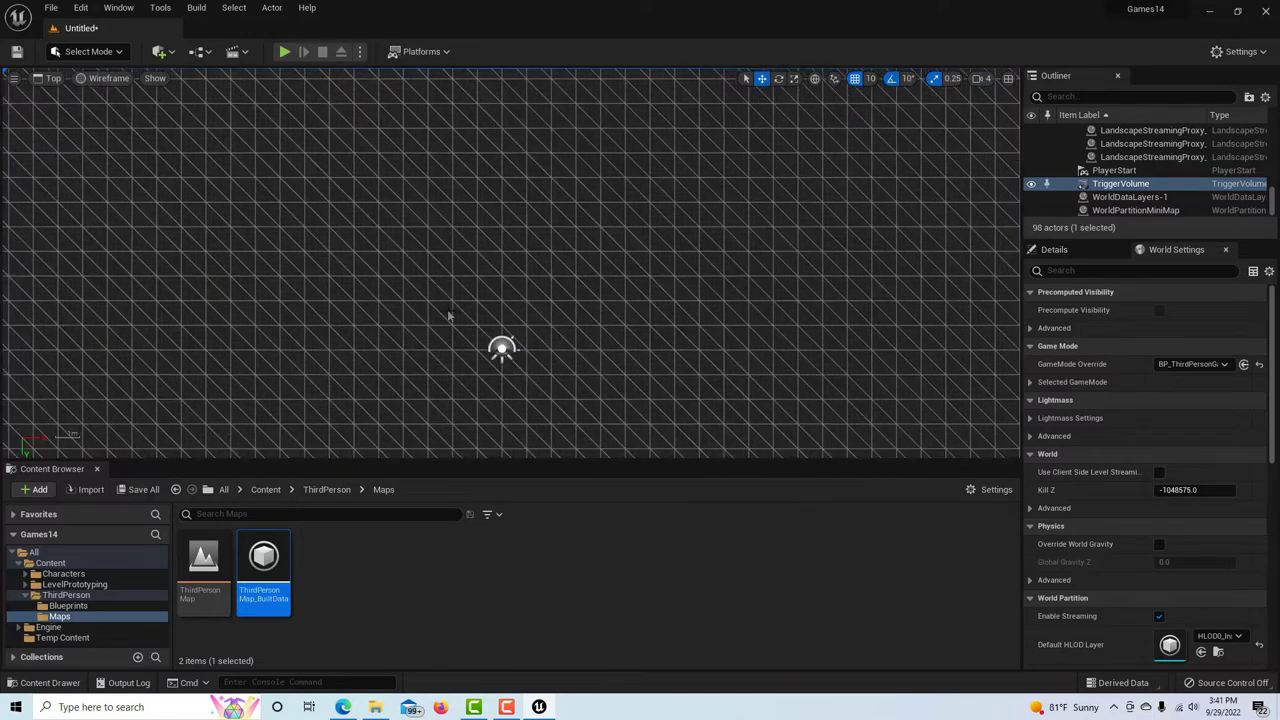
scroll(424, 296, down, 2)
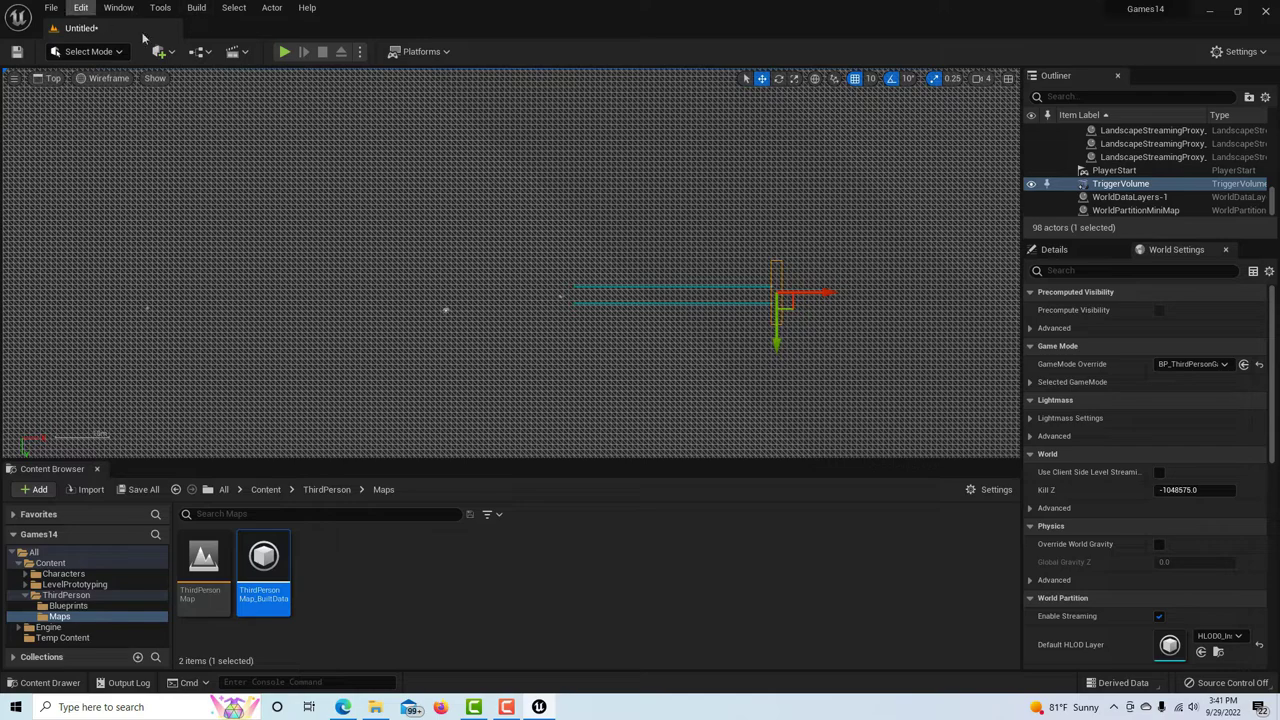
click(52, 78)
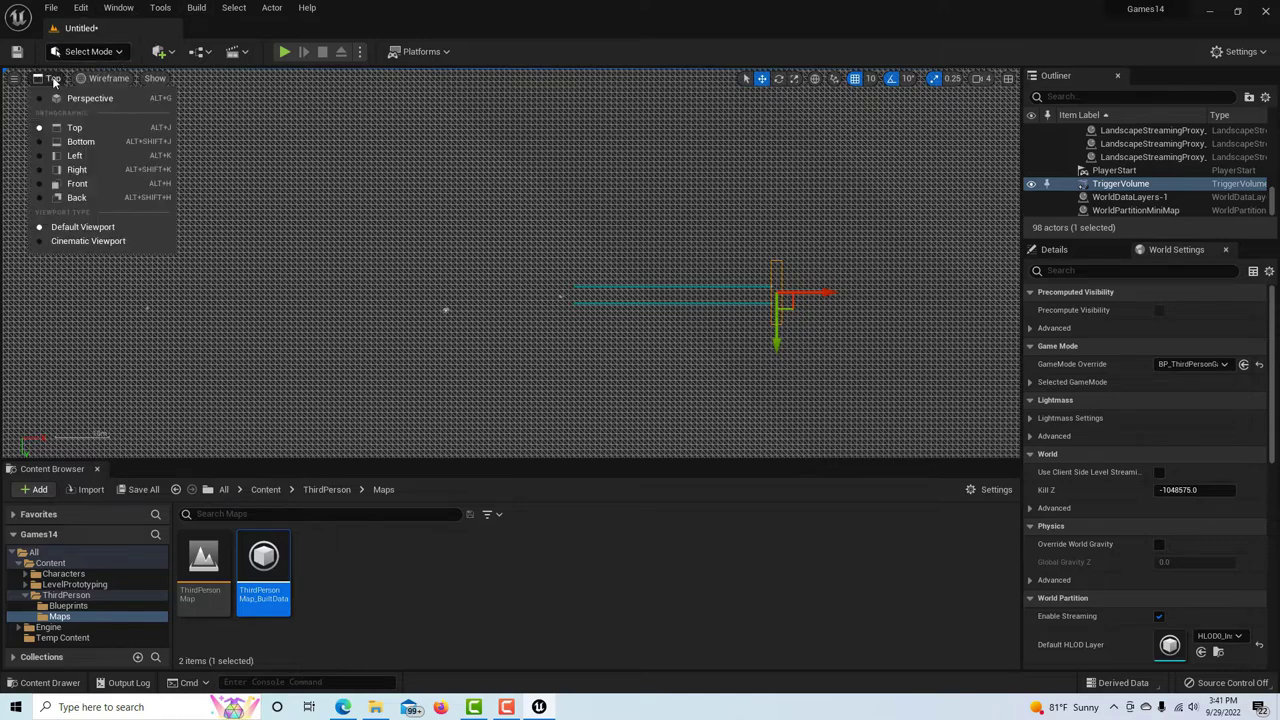
click(72, 154)
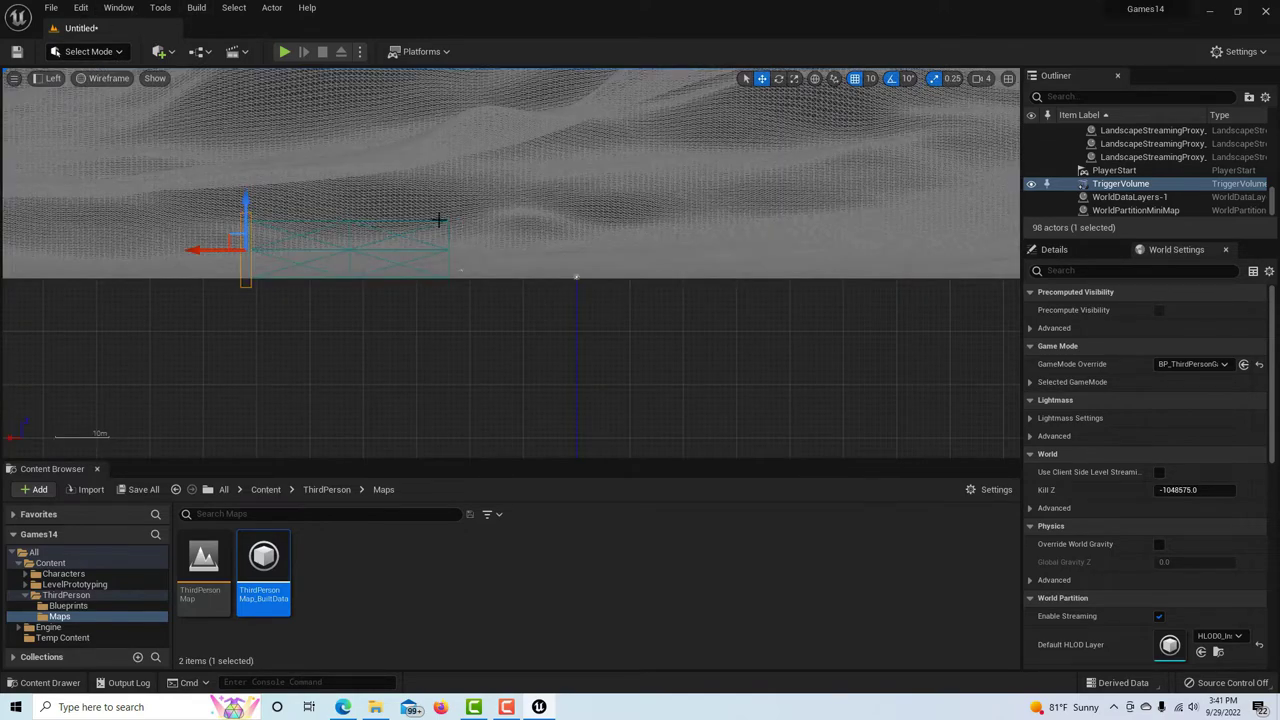
scroll(440, 219, up, 2)
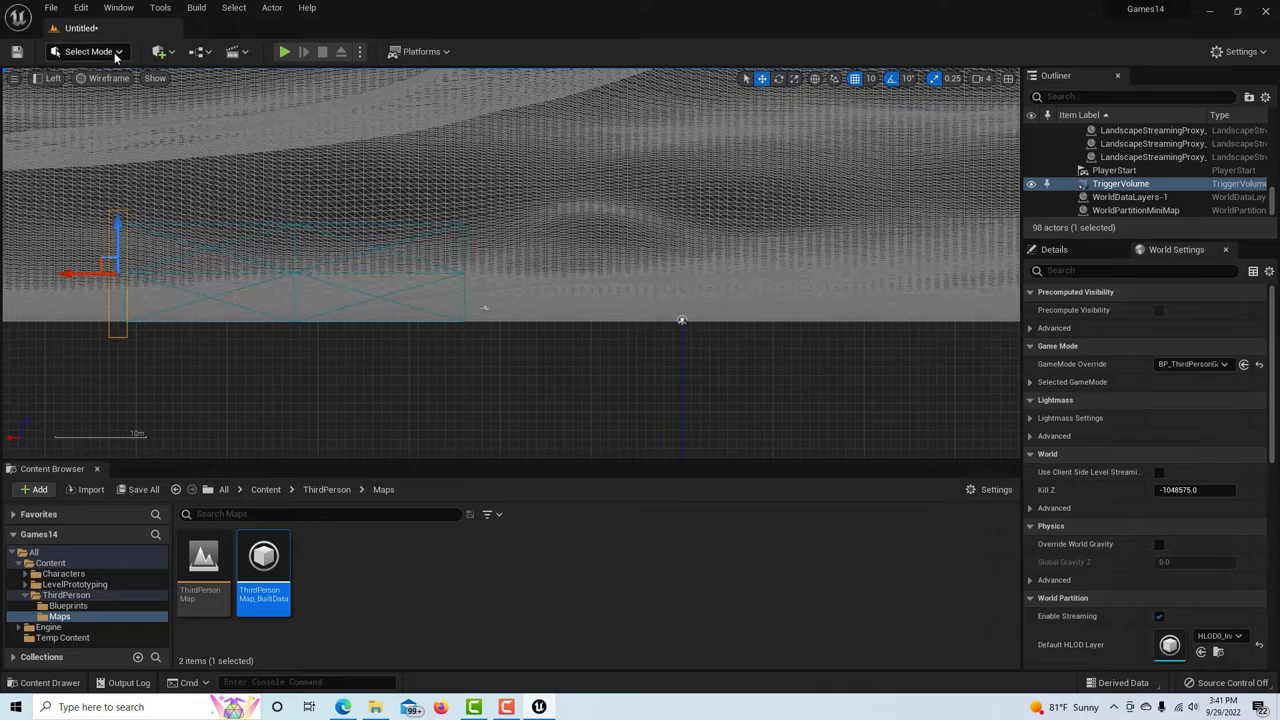
click(45, 78)
click(80, 94)
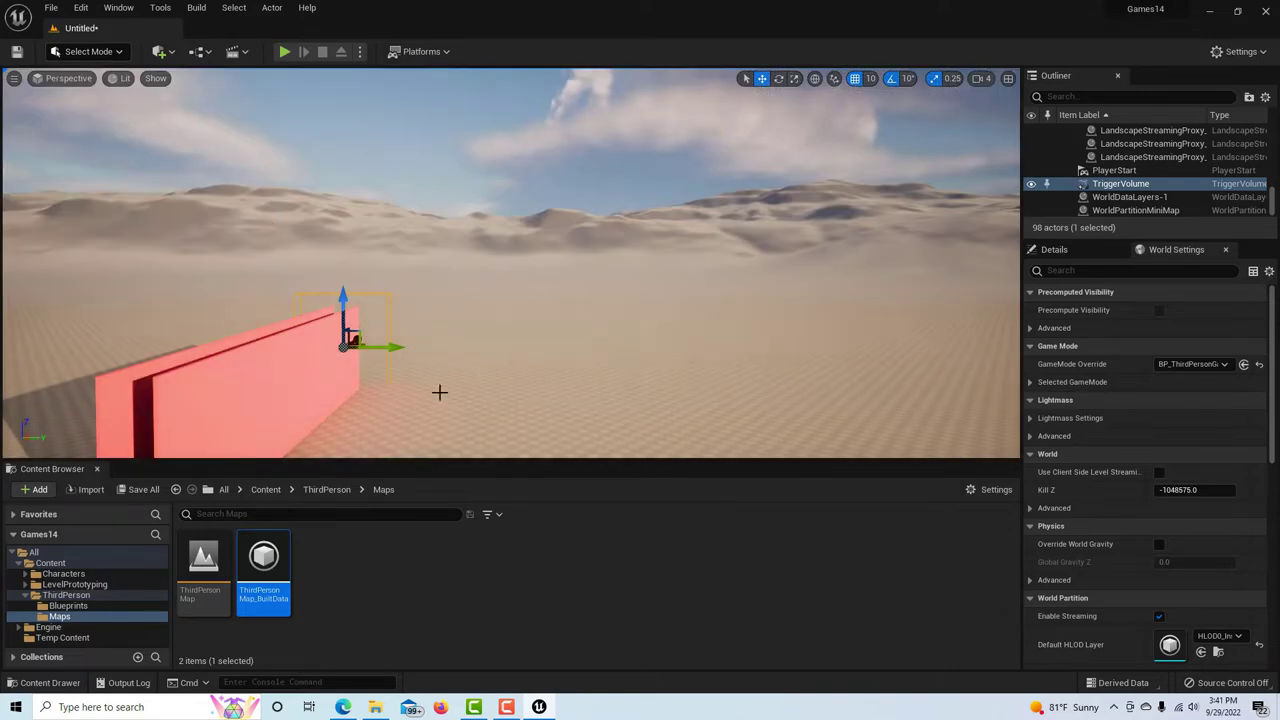
- Inspect the corridor walls and the trigger volume from both ends of the corridor
click(385, 363)
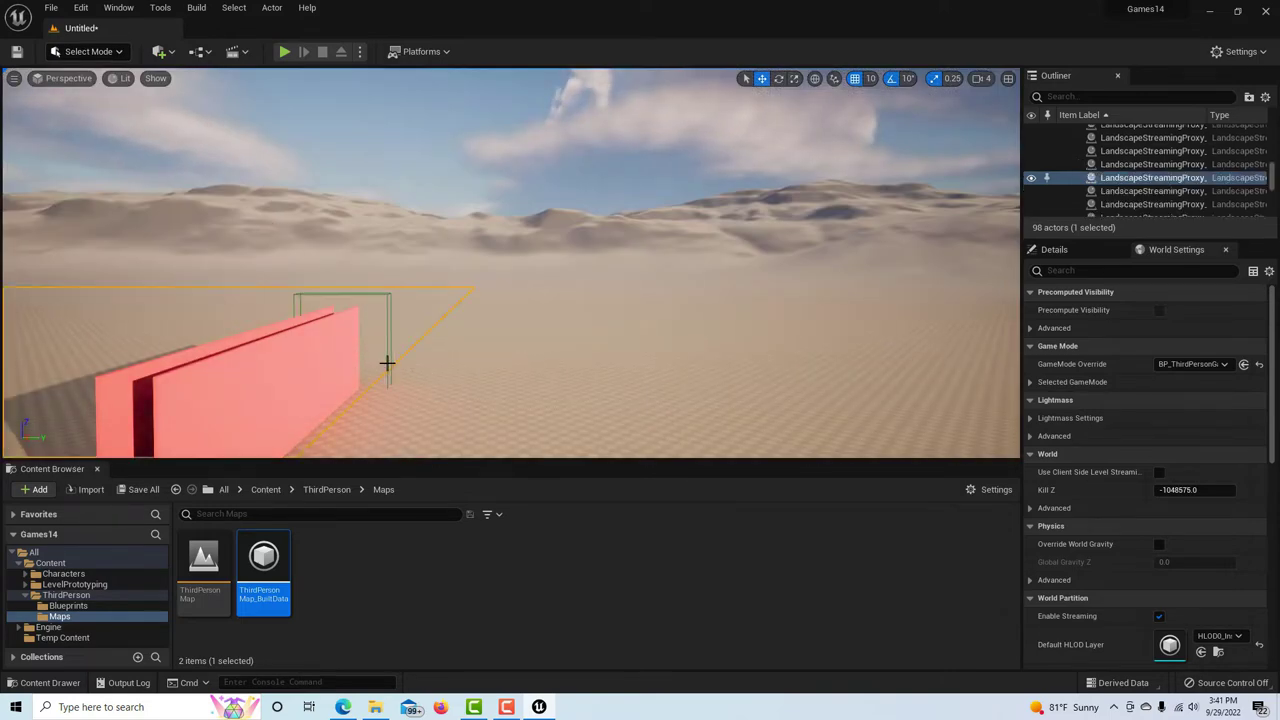
right_drag(385, 363, 190, 363)
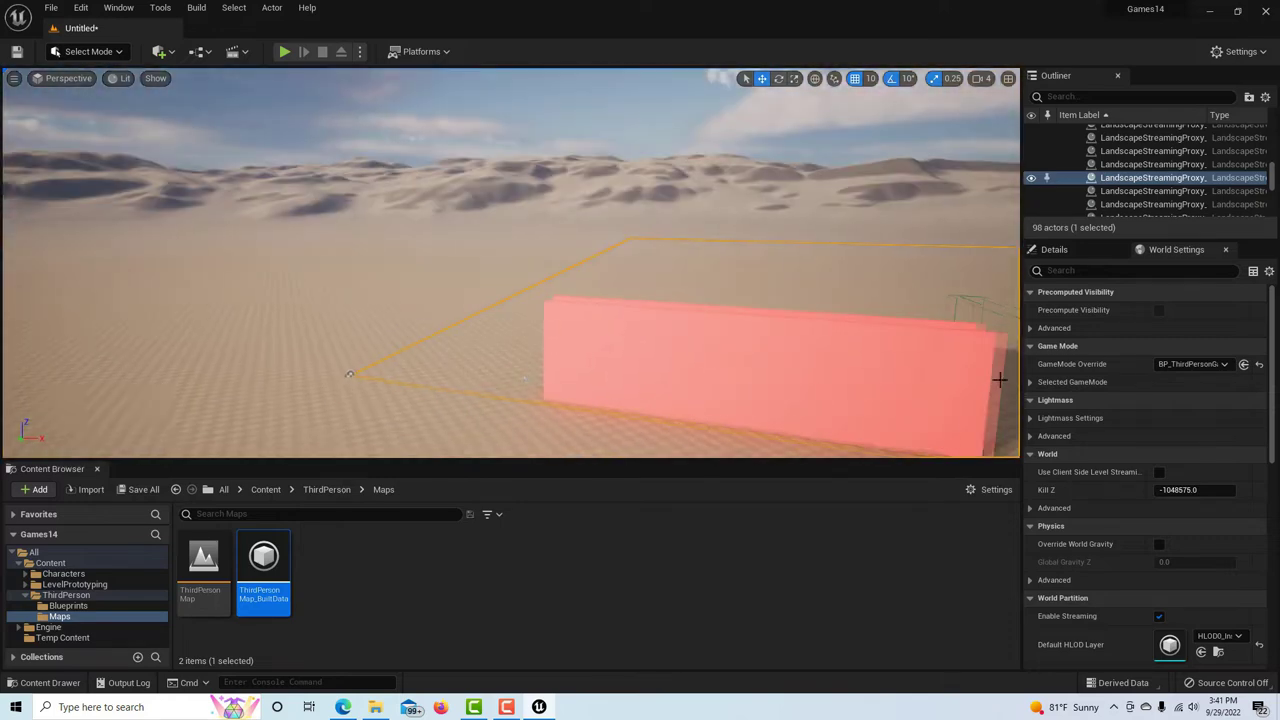
scroll(1000, 380, down, 4)
right_drag(967, 372, 765, 368)
scroll(690, 332, down, 5)
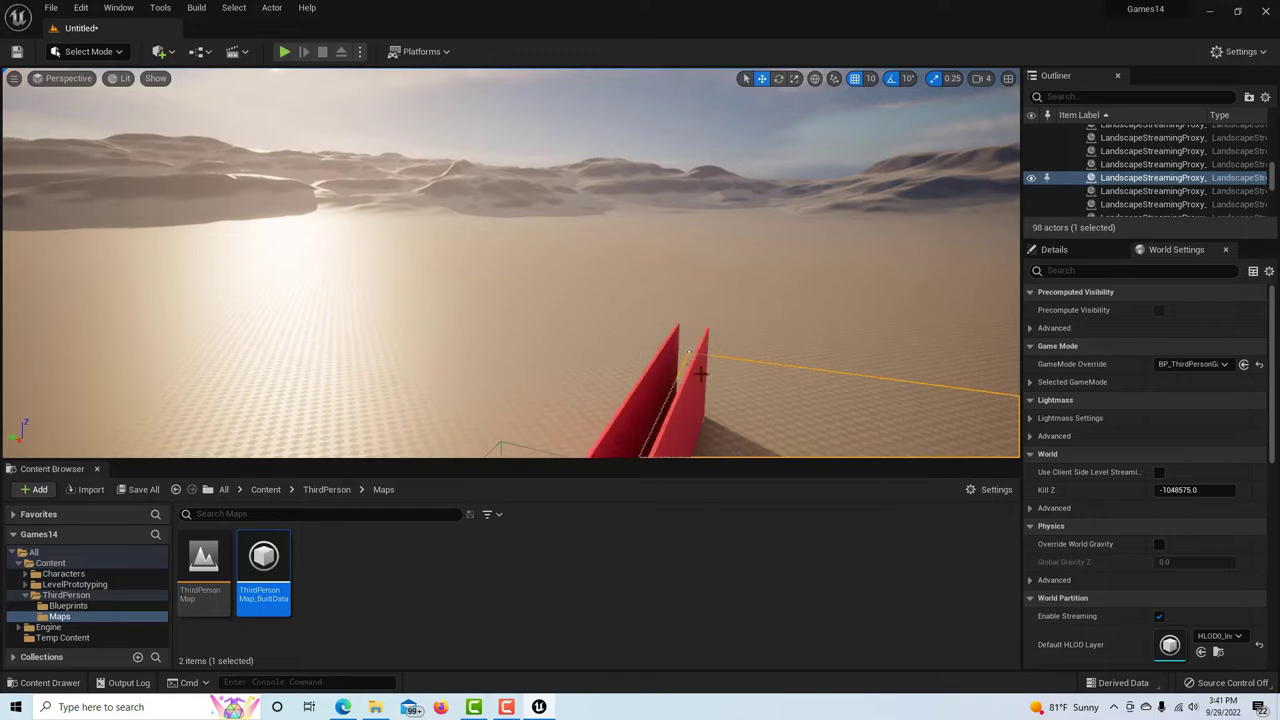
scroll(701, 374, down, 2)
click(665, 383)
alt+drag(665, 383, 783, 401)
right_drag(783, 400, 283, 371)
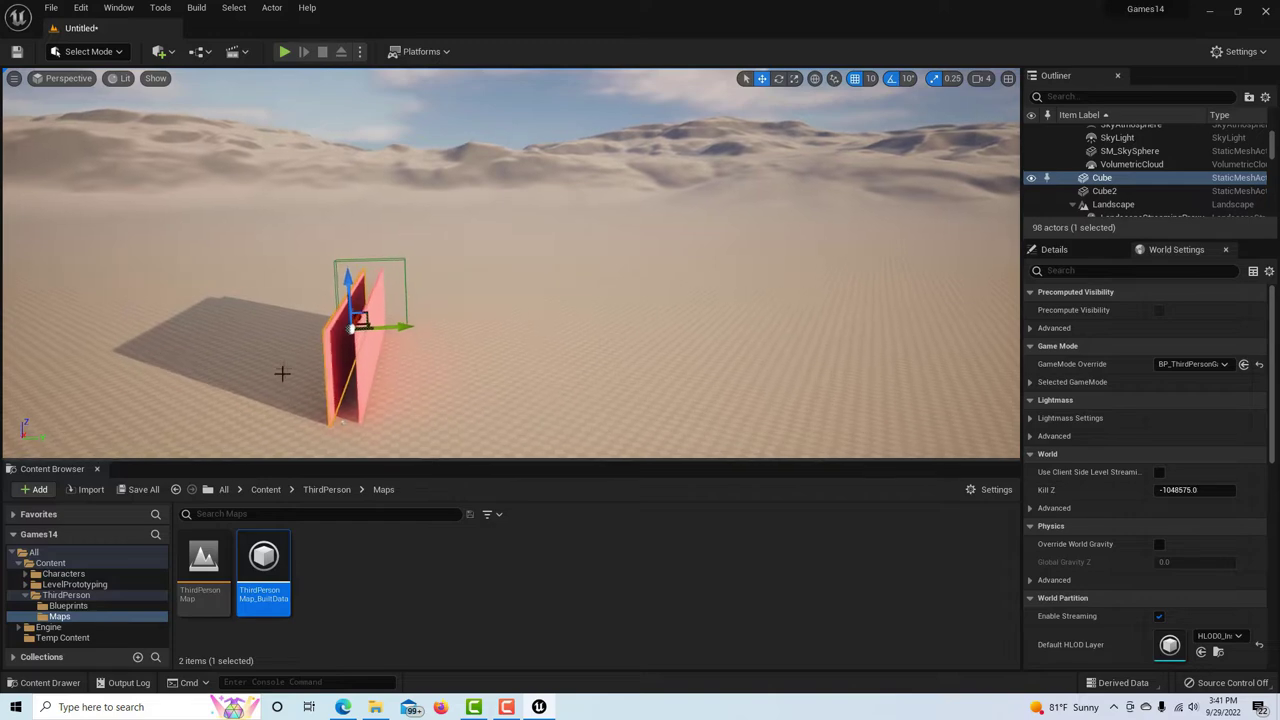
click(560, 386)
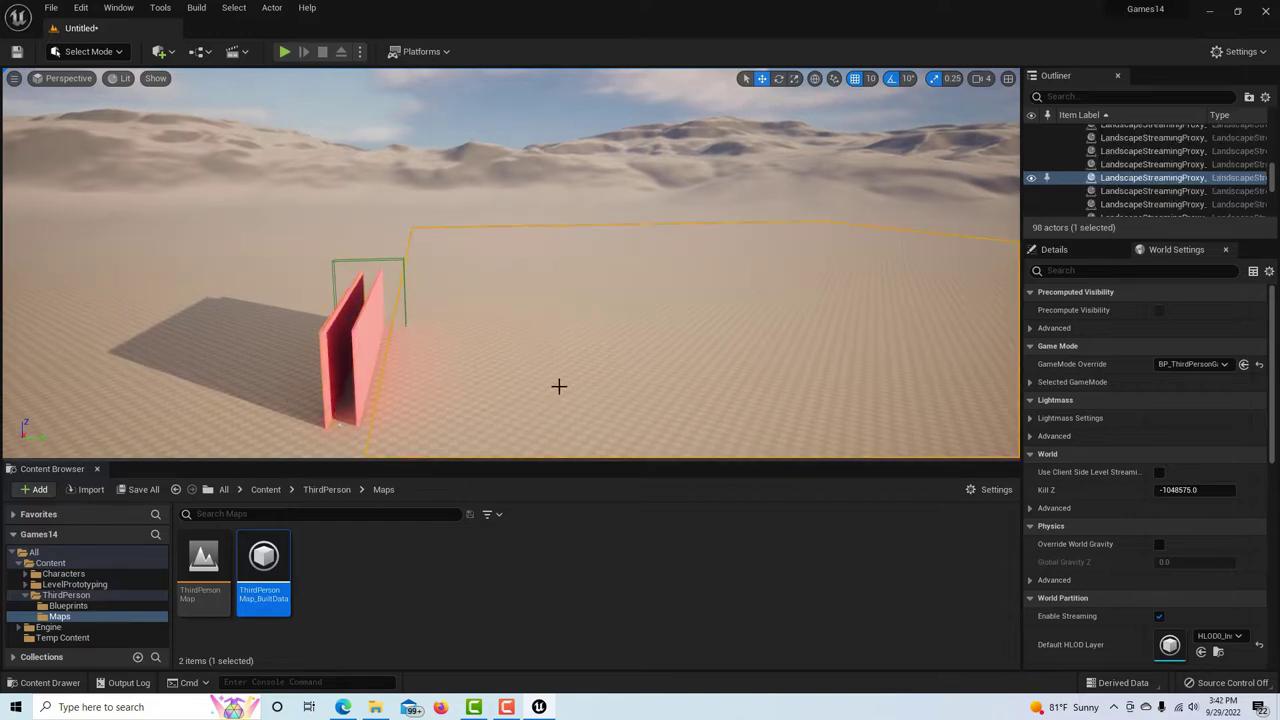
- Play-test the level by running the character through the corridor and out the far end, and stop the session
click(285, 52)
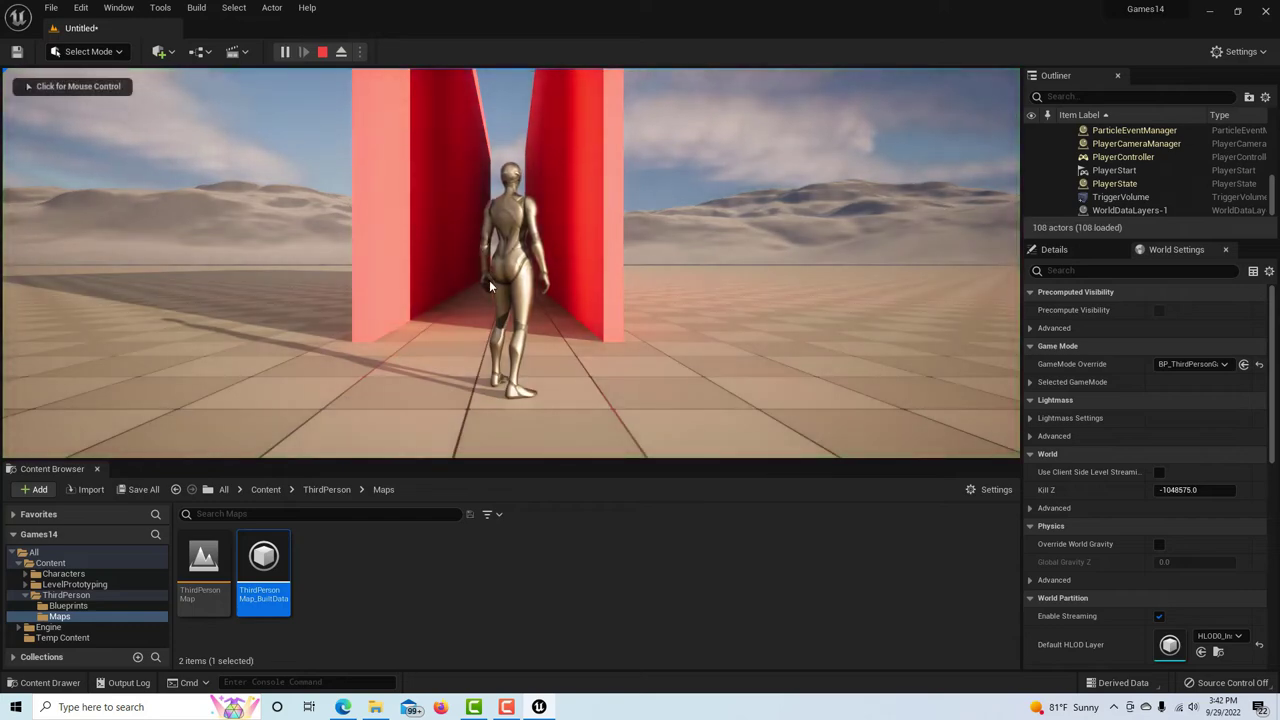
key(w)
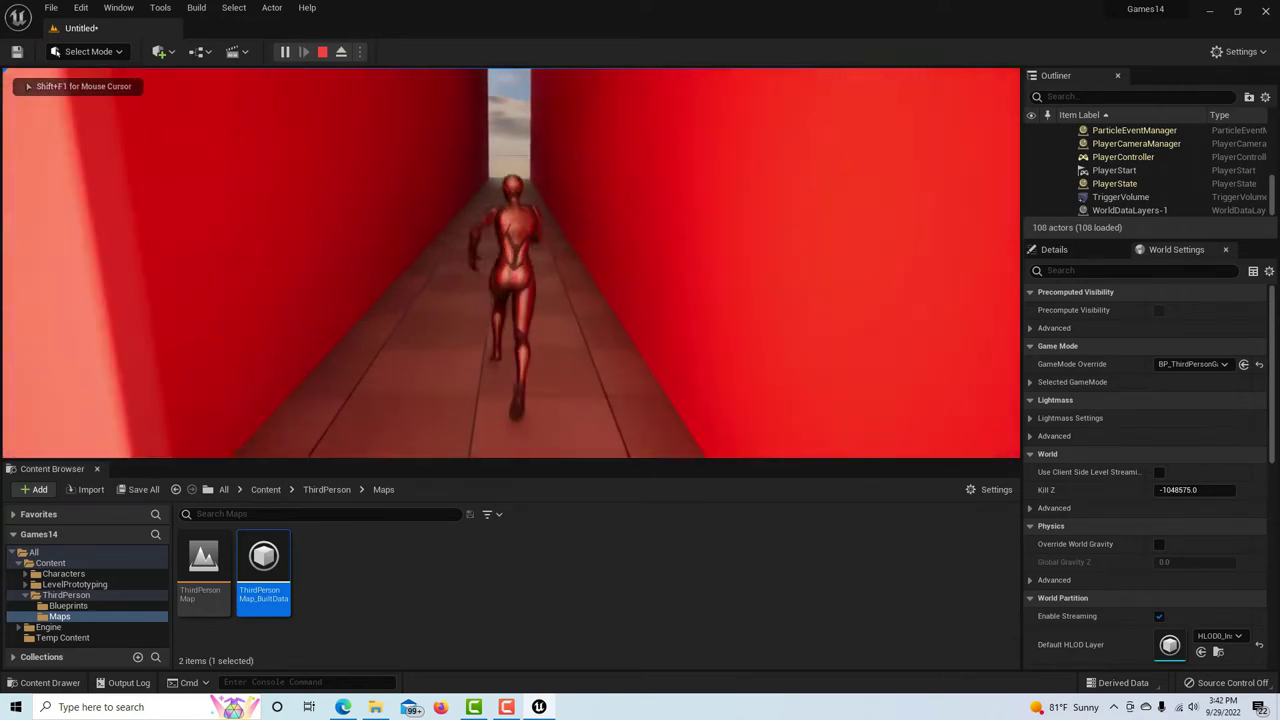
key(w)
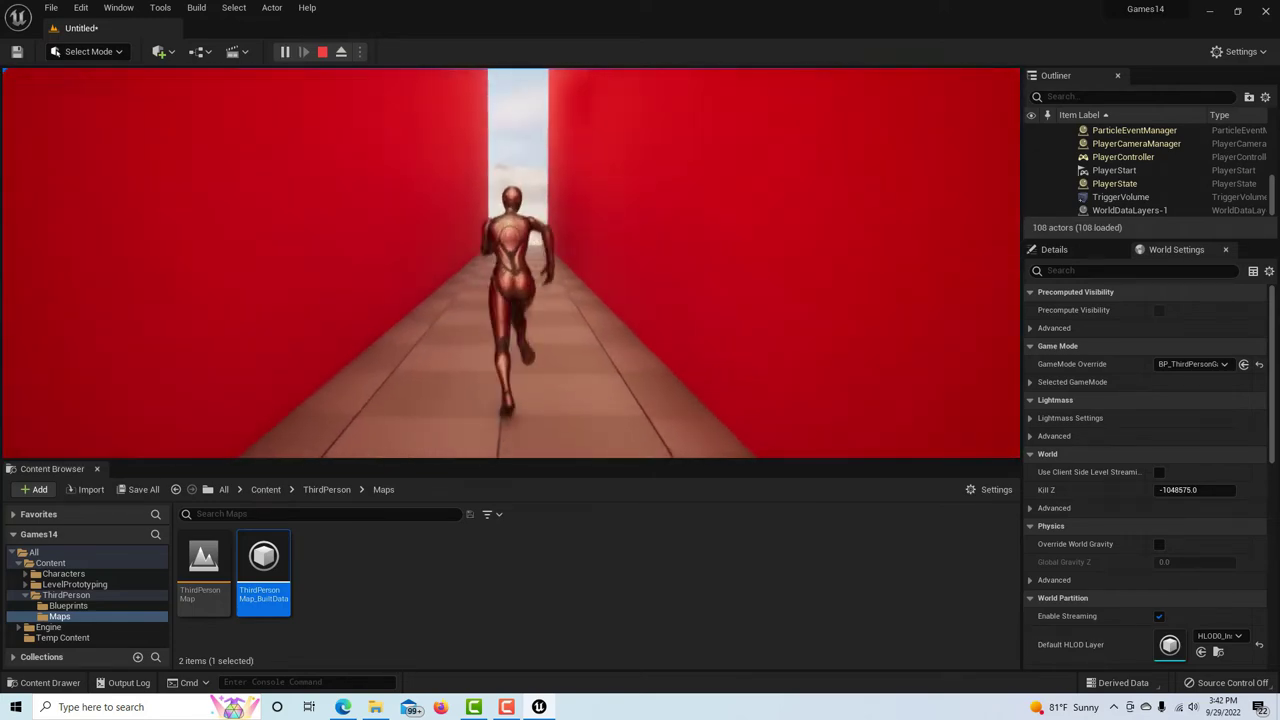
key(w)
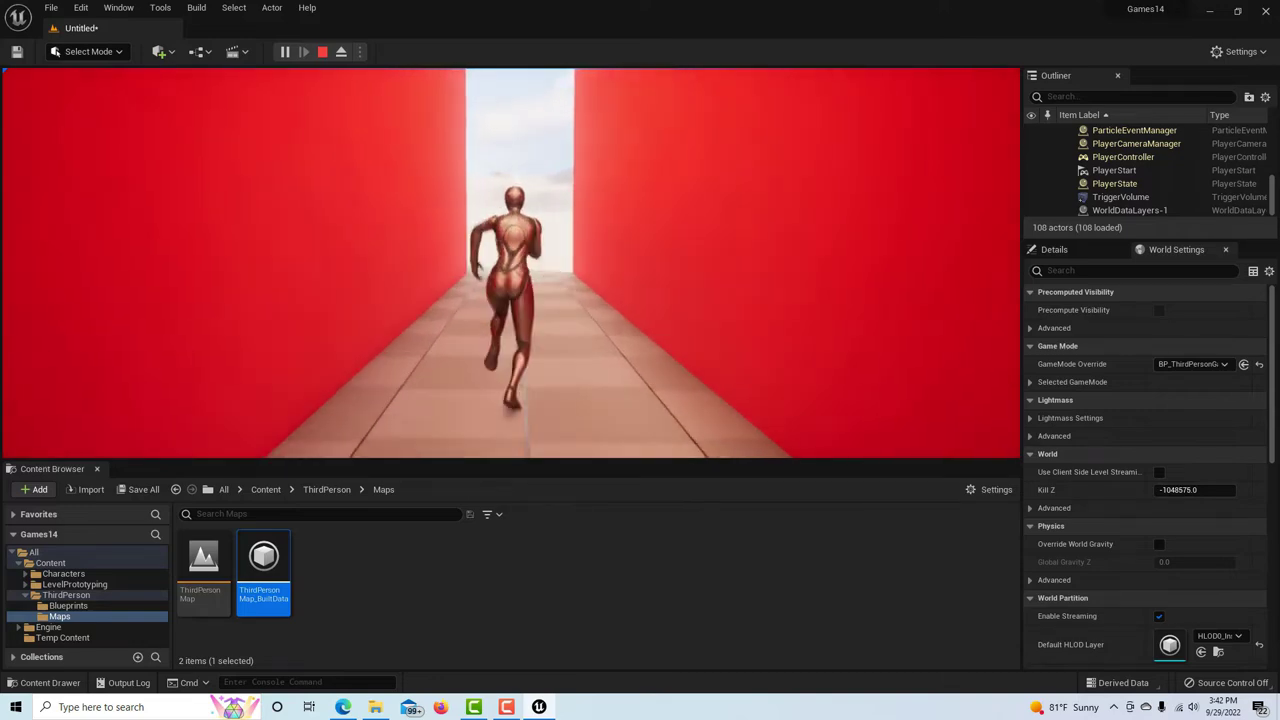
key(w)
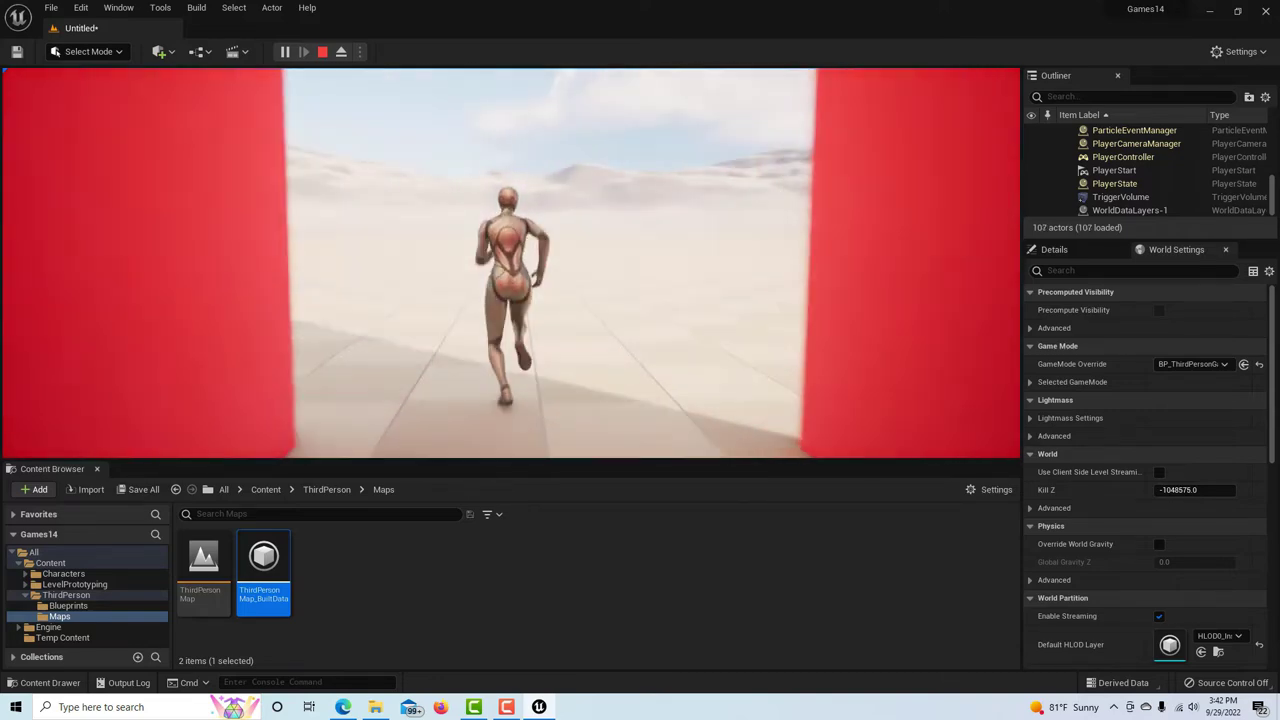
key(Escape)
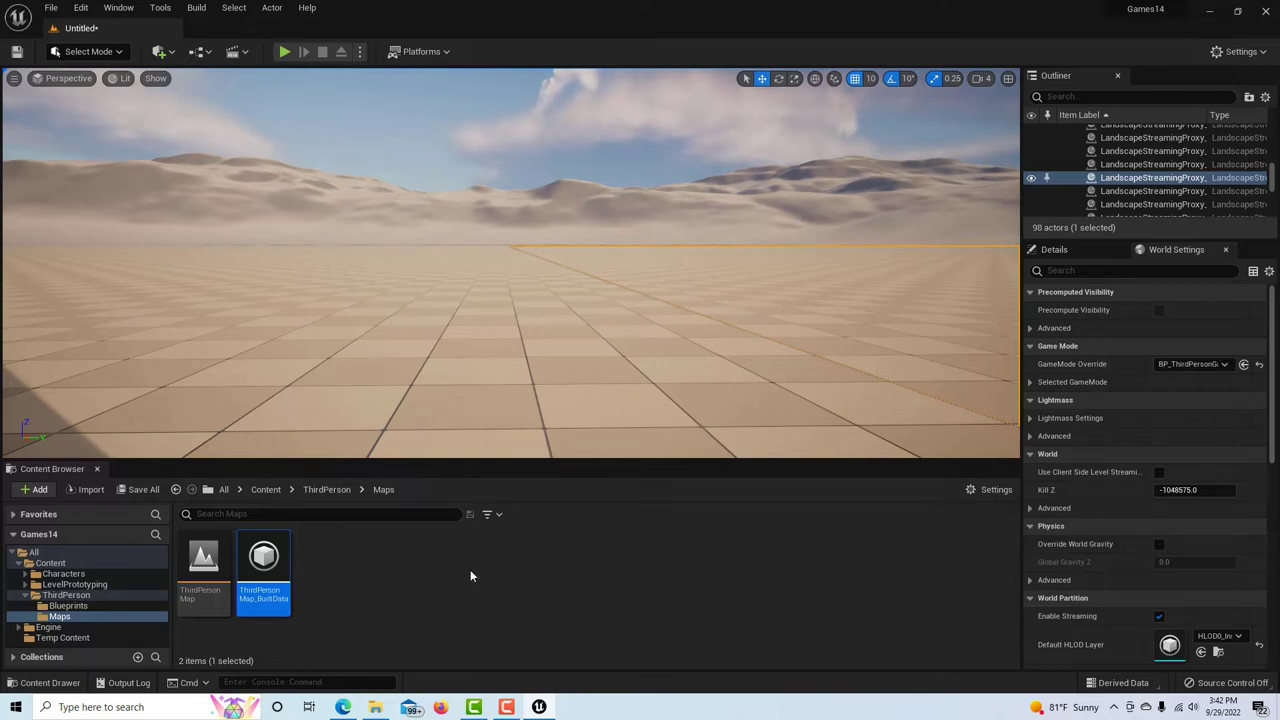
- Open the BP_ThirdPersonCharacter blueprint from the ThirdPerson Blueprints folder and dock its editor in the main window
click(66, 595)
click(210, 576)
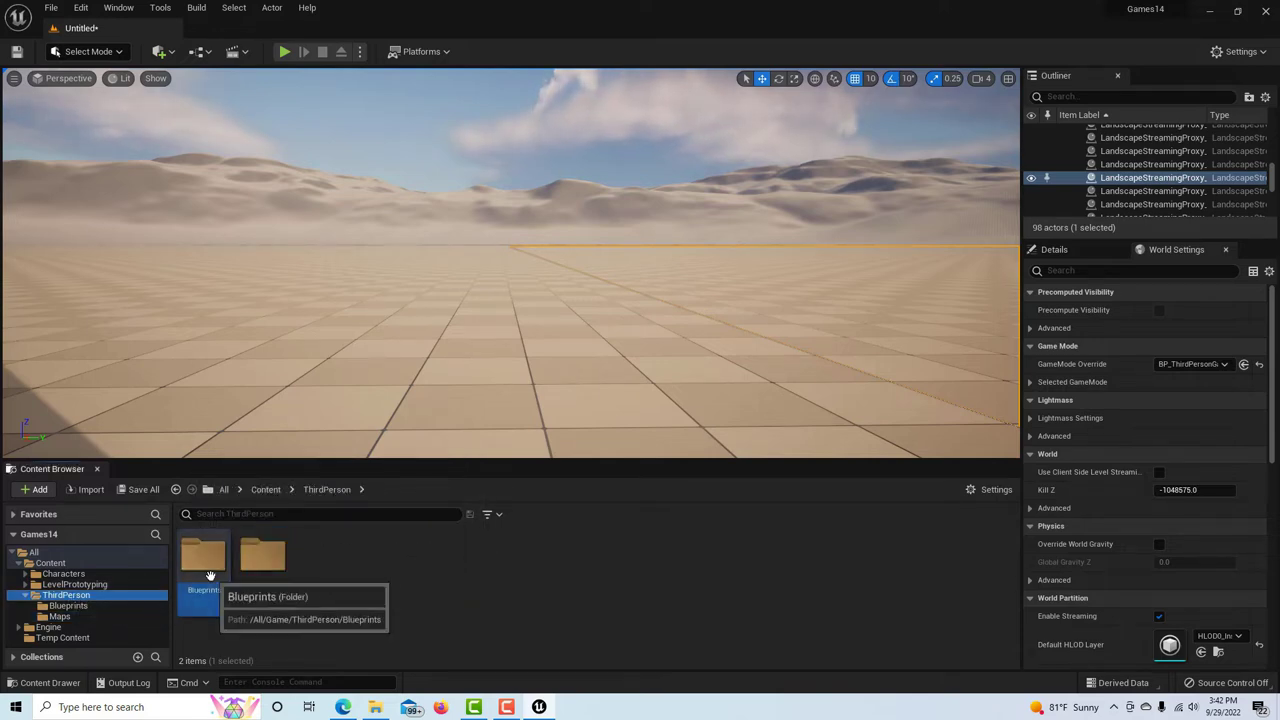
double_click(210, 576)
click(218, 575)
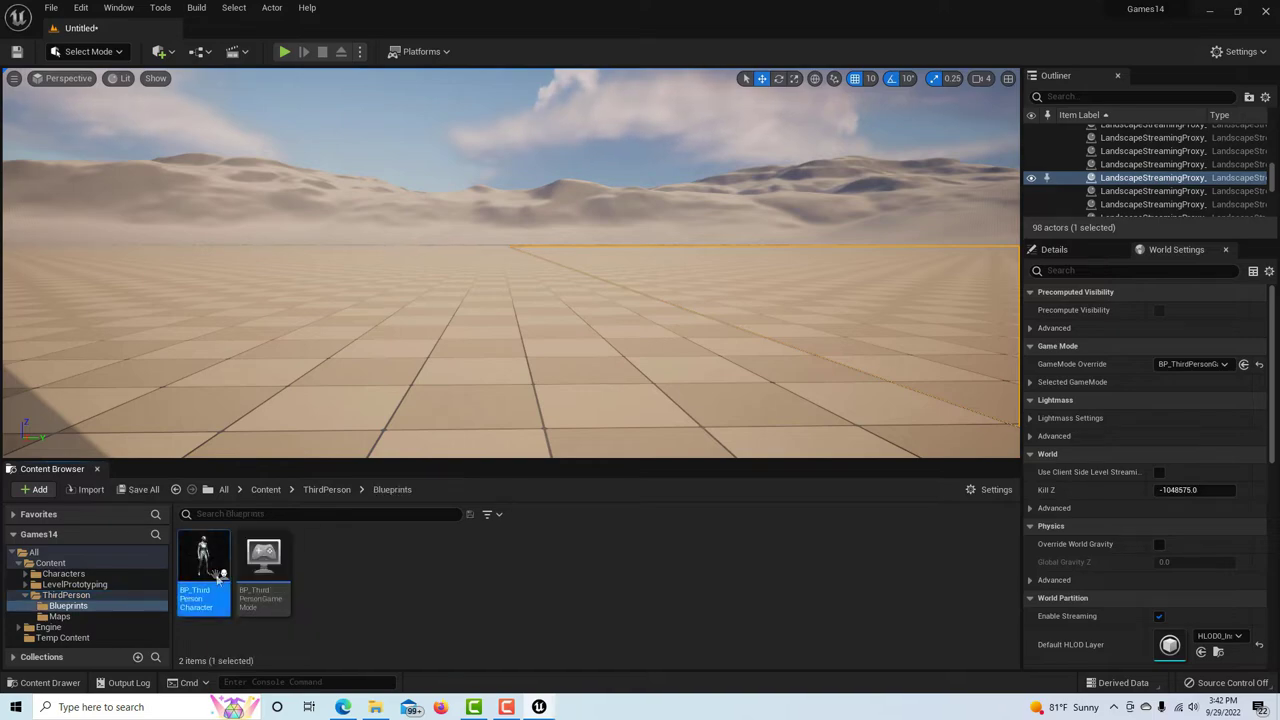
double_click(218, 578)
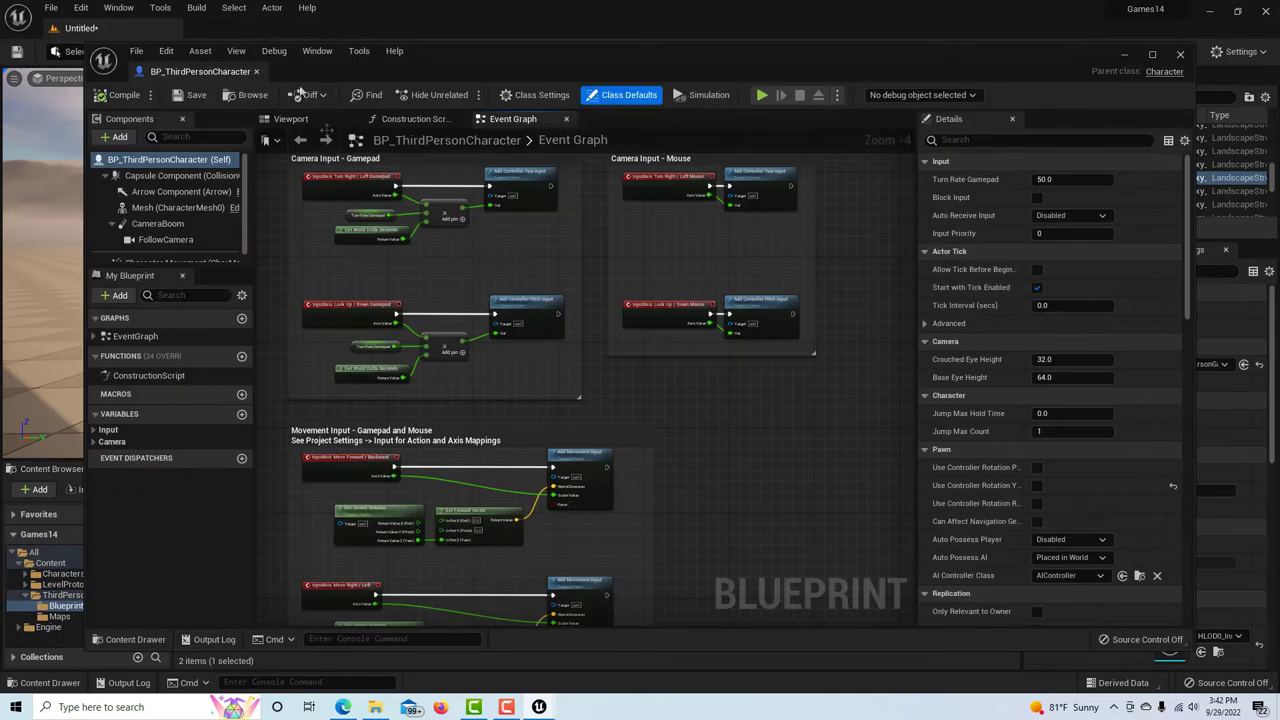
double_click(226, 62)
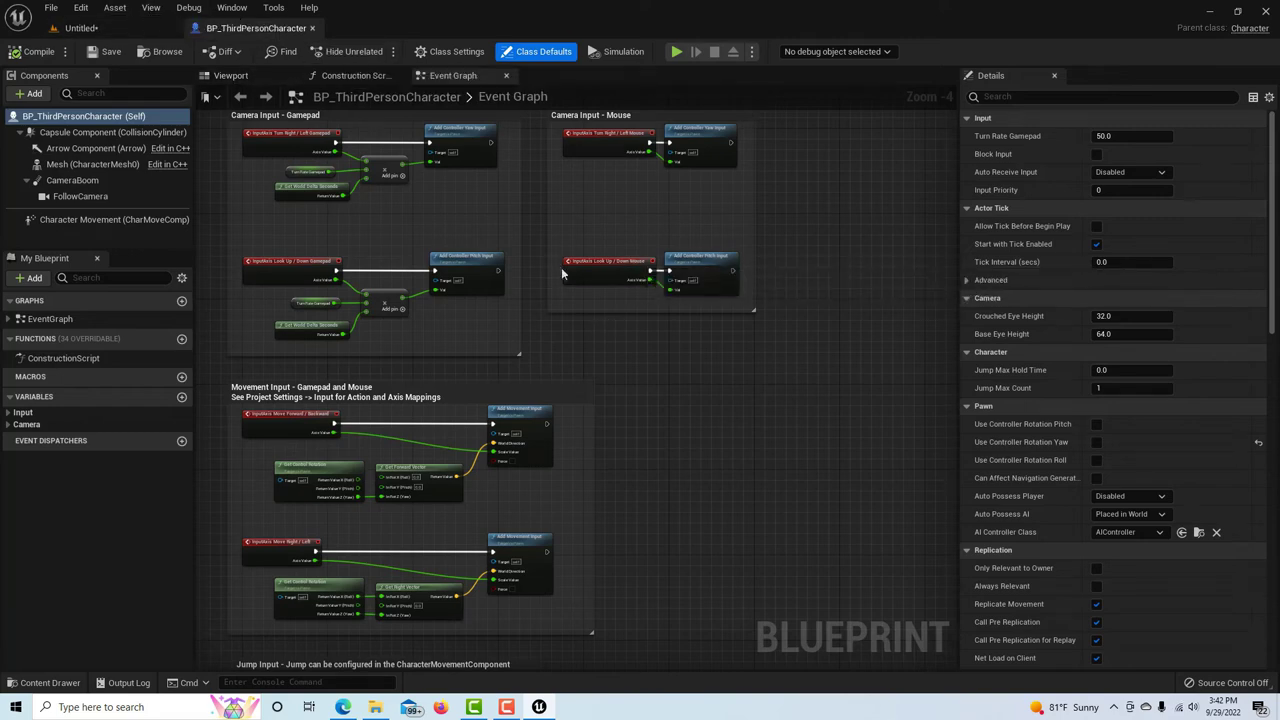
- Add a keyboard event for the 1 key in an empty area of the Event Graph
scroll(776, 417, down, 4)
scroll(778, 417, up, 4)
right_click(764, 417)
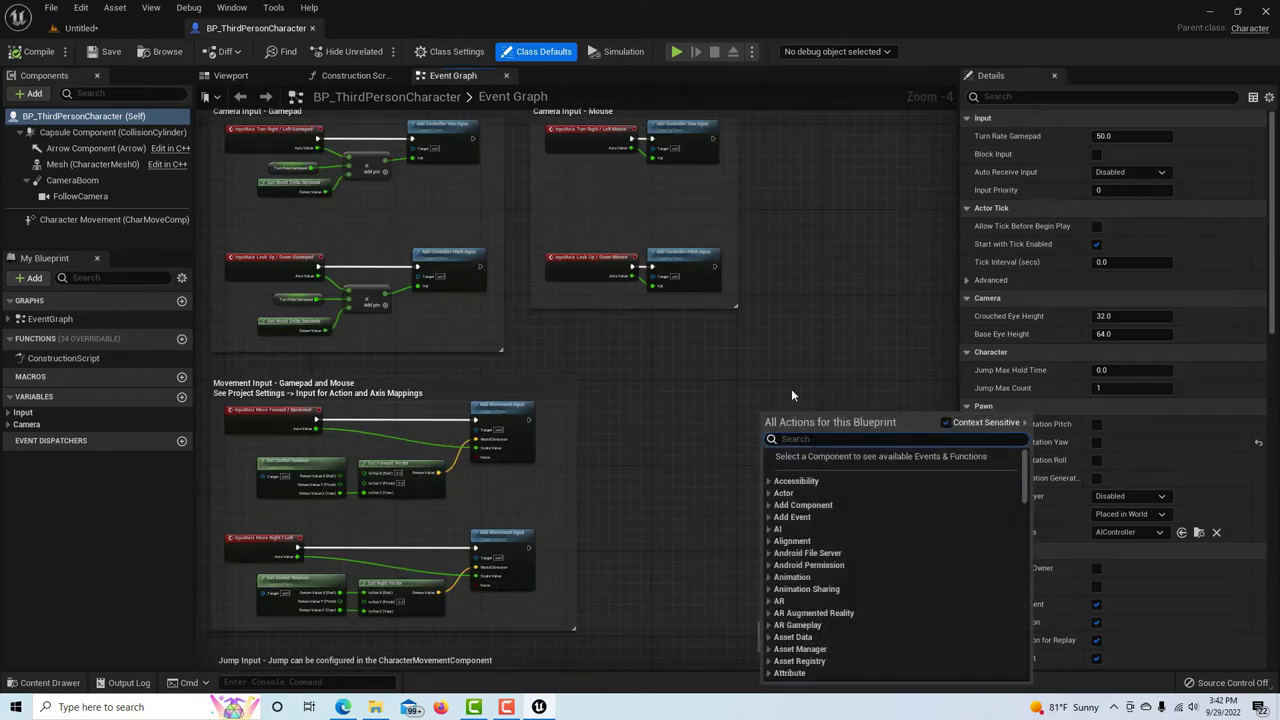
text(keyb)
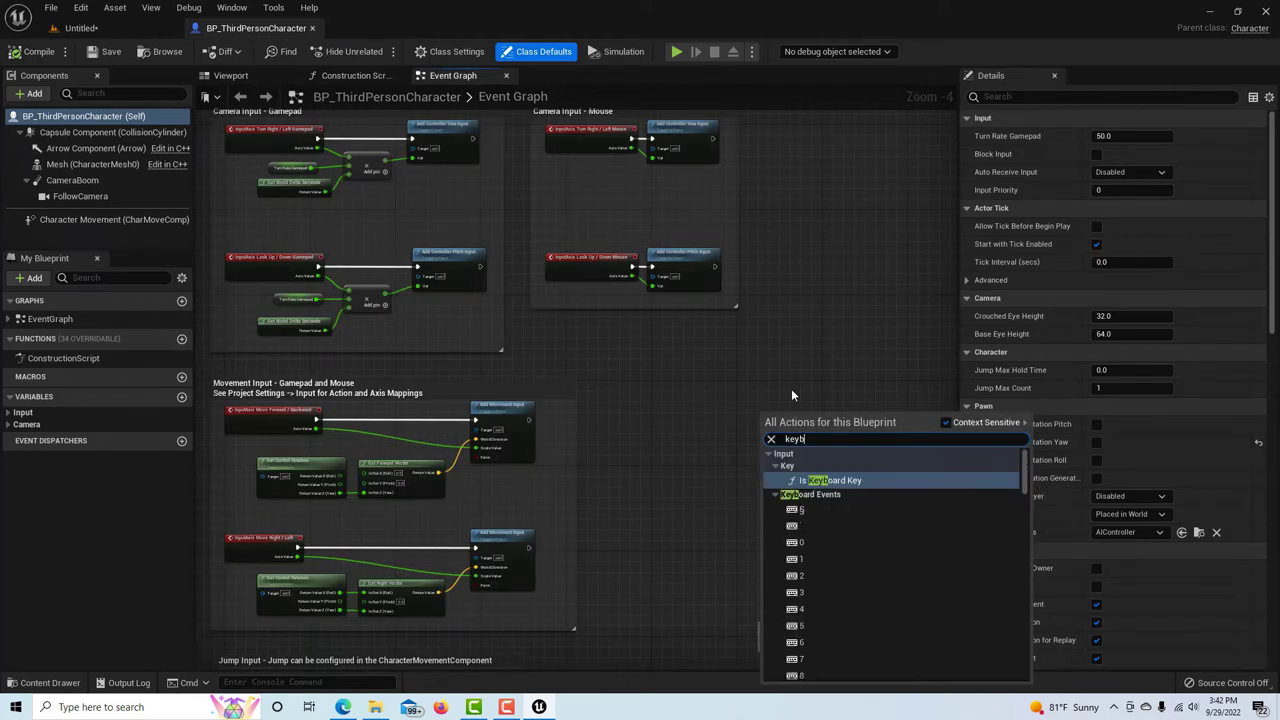
text(oard)
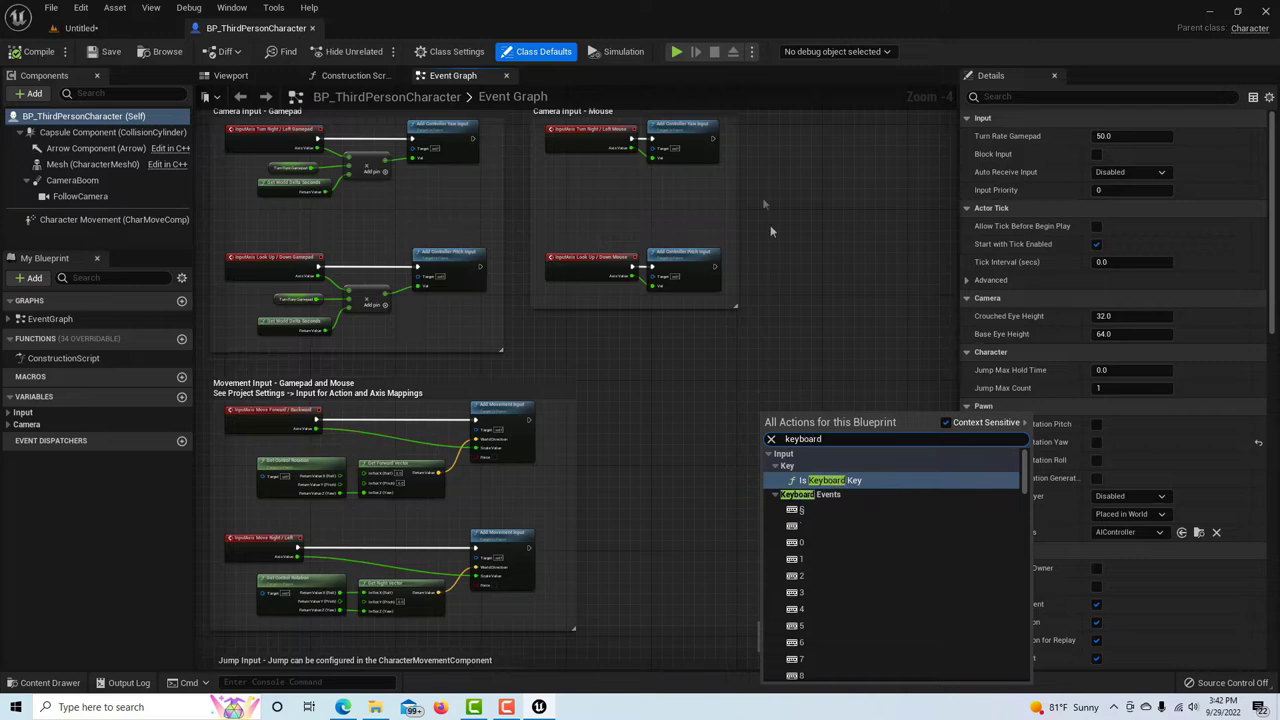
click(788, 562)
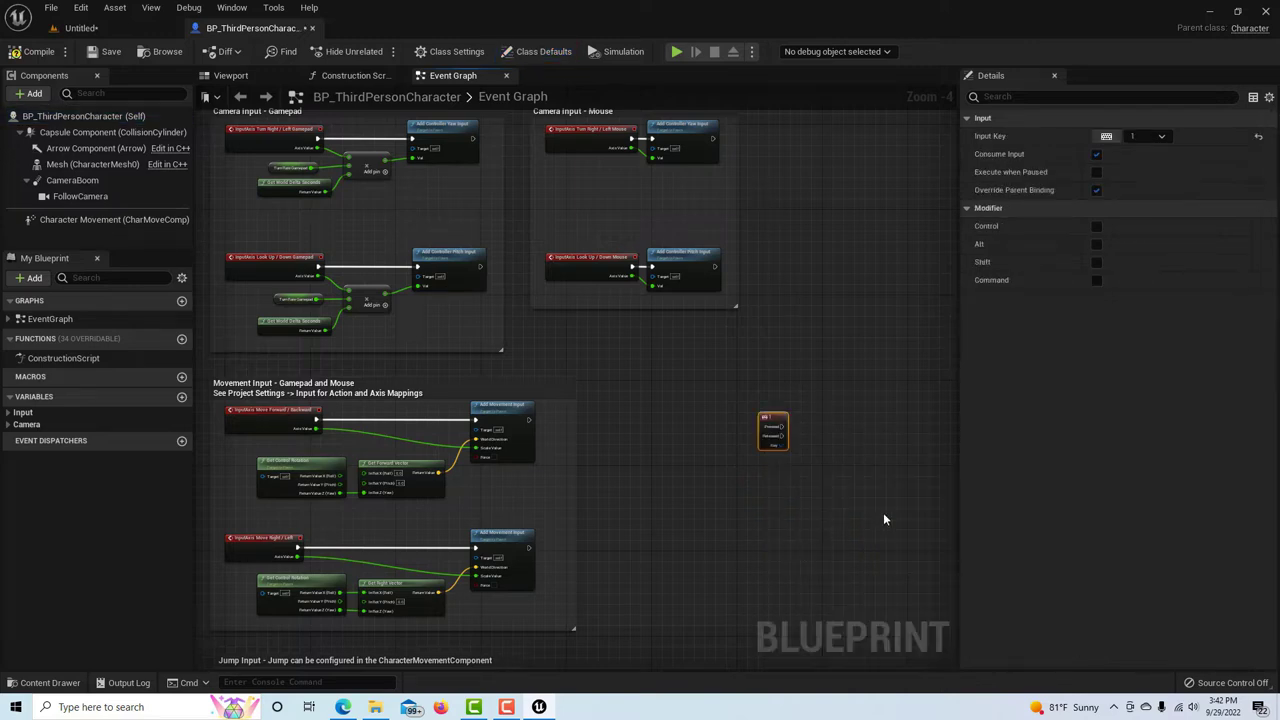
- Add a Set Collision Enabled (Mesh) node driven by the Pressed output of the 1 key event
scroll(883, 513, up, 4)
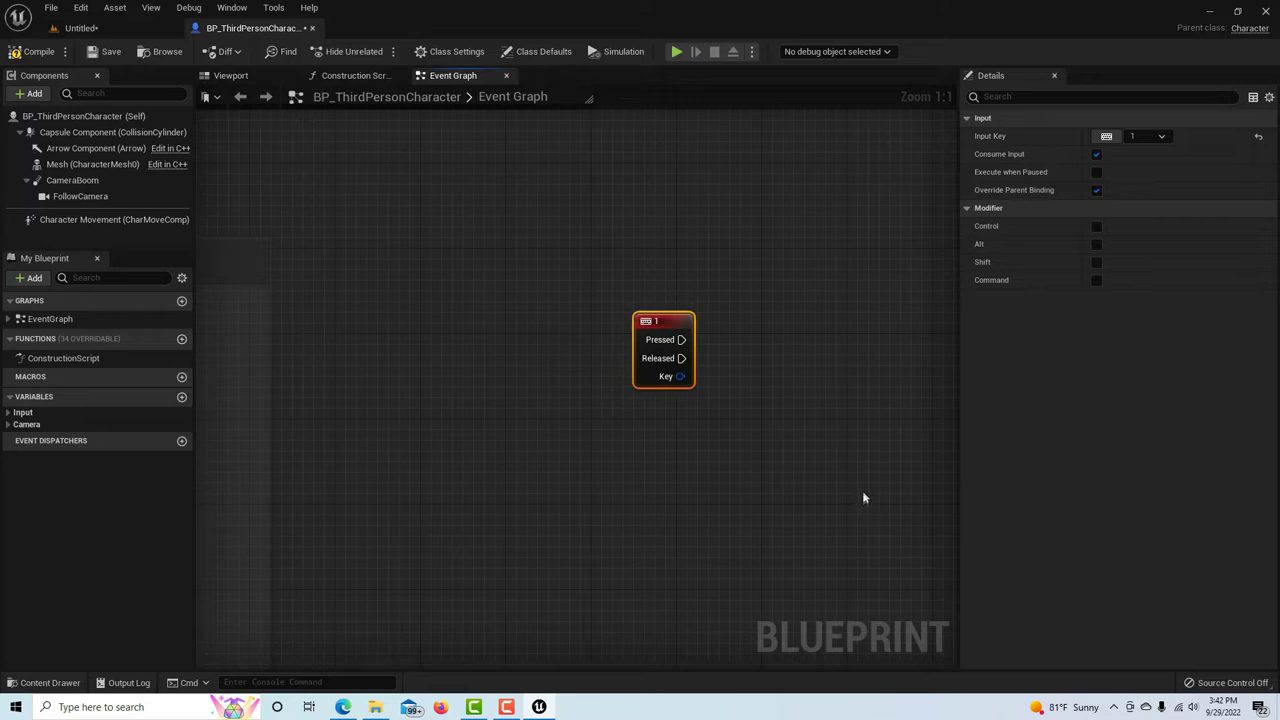
drag(679, 327, 440, 368)
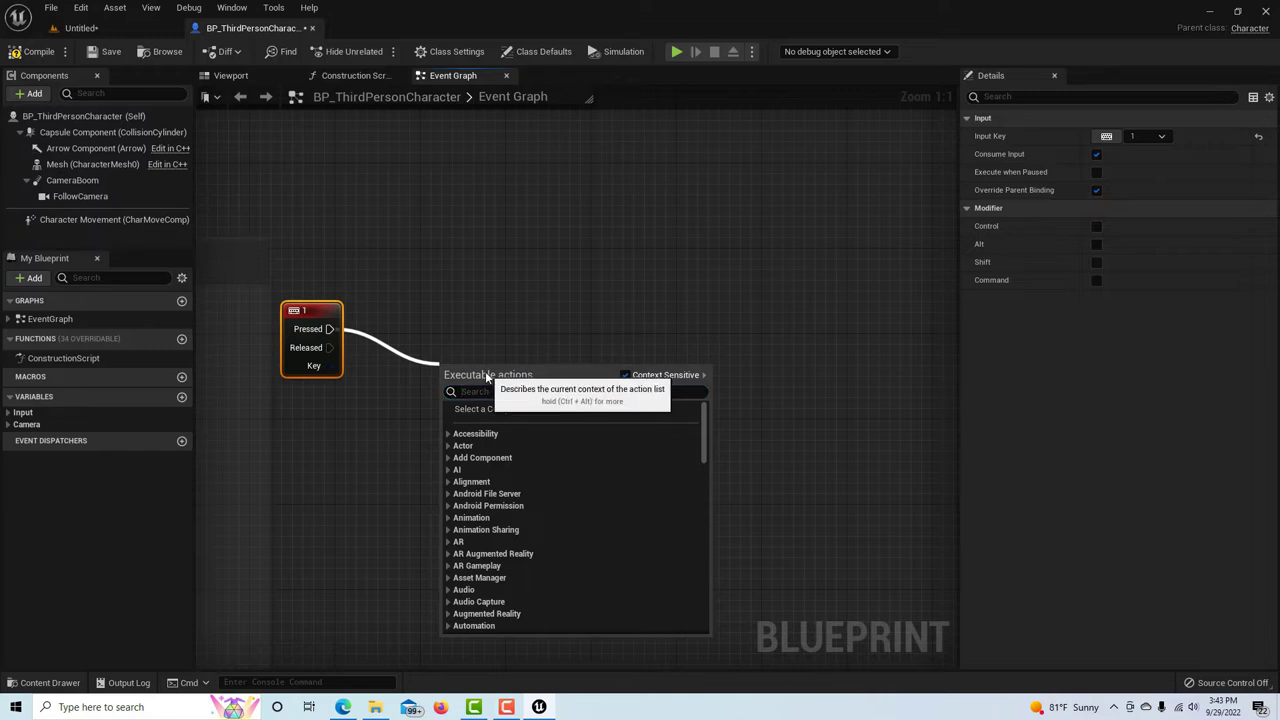
text(set coll)
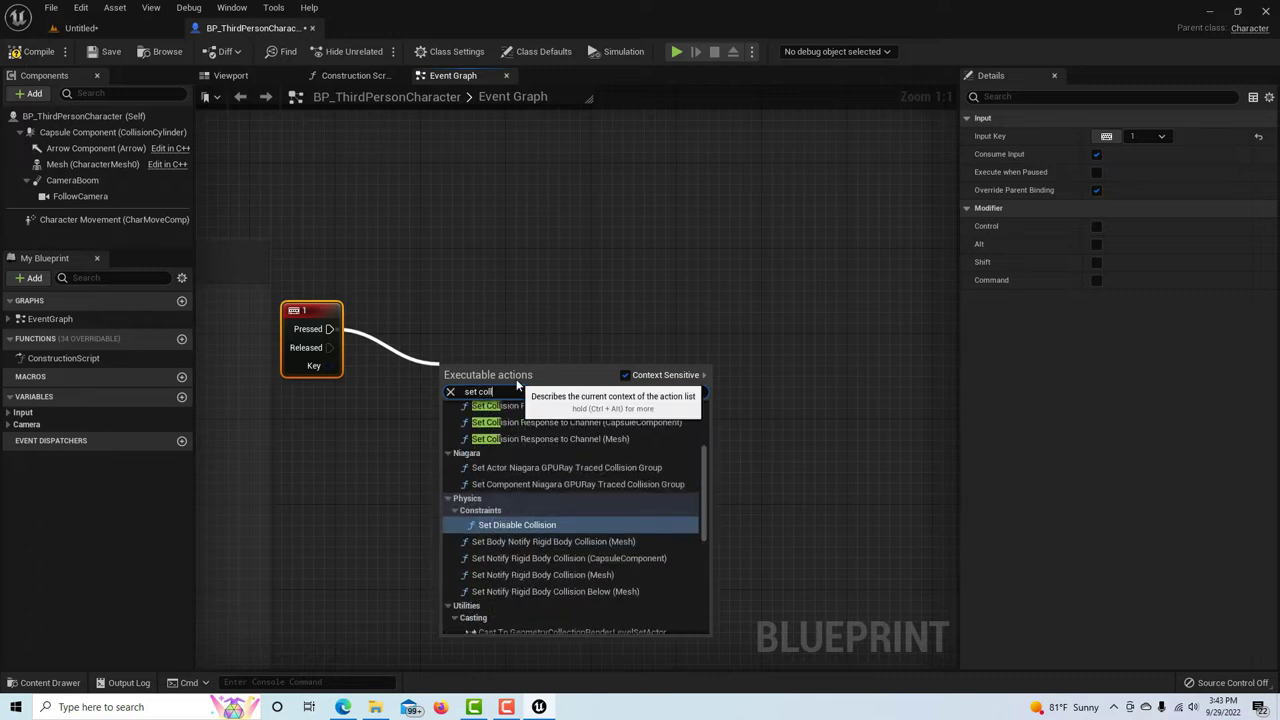
text(ision)
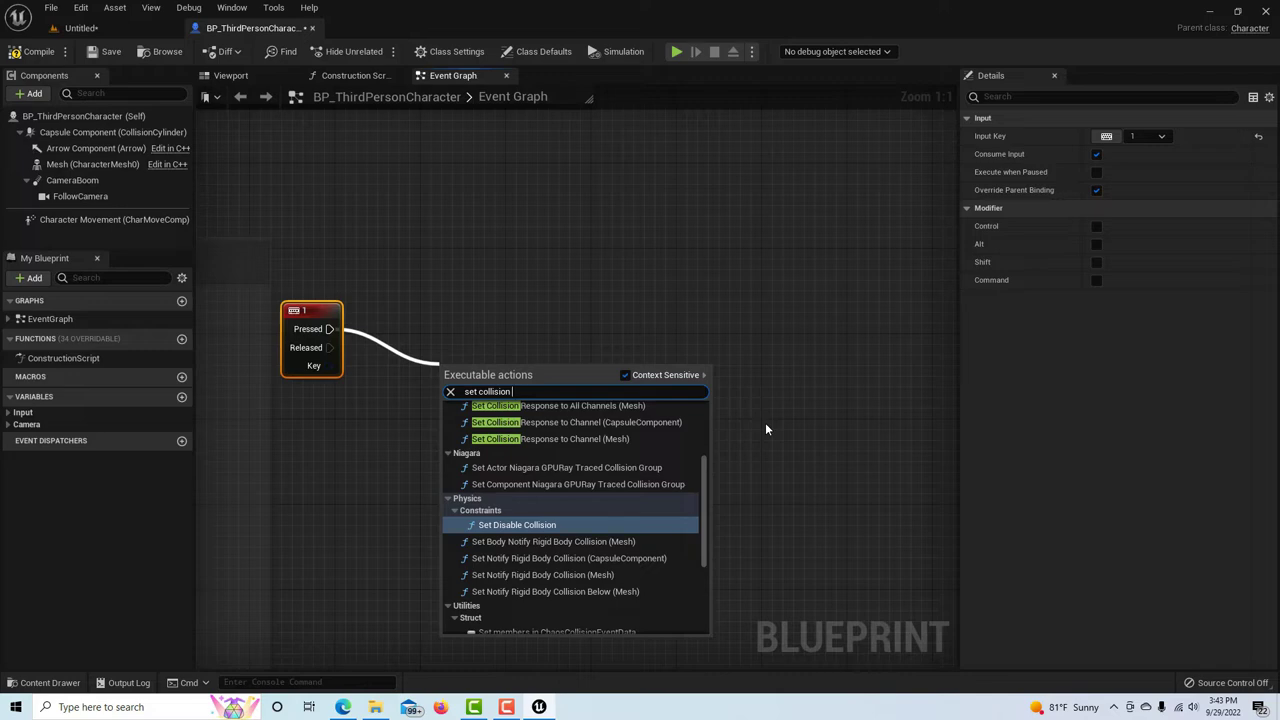
text( en)
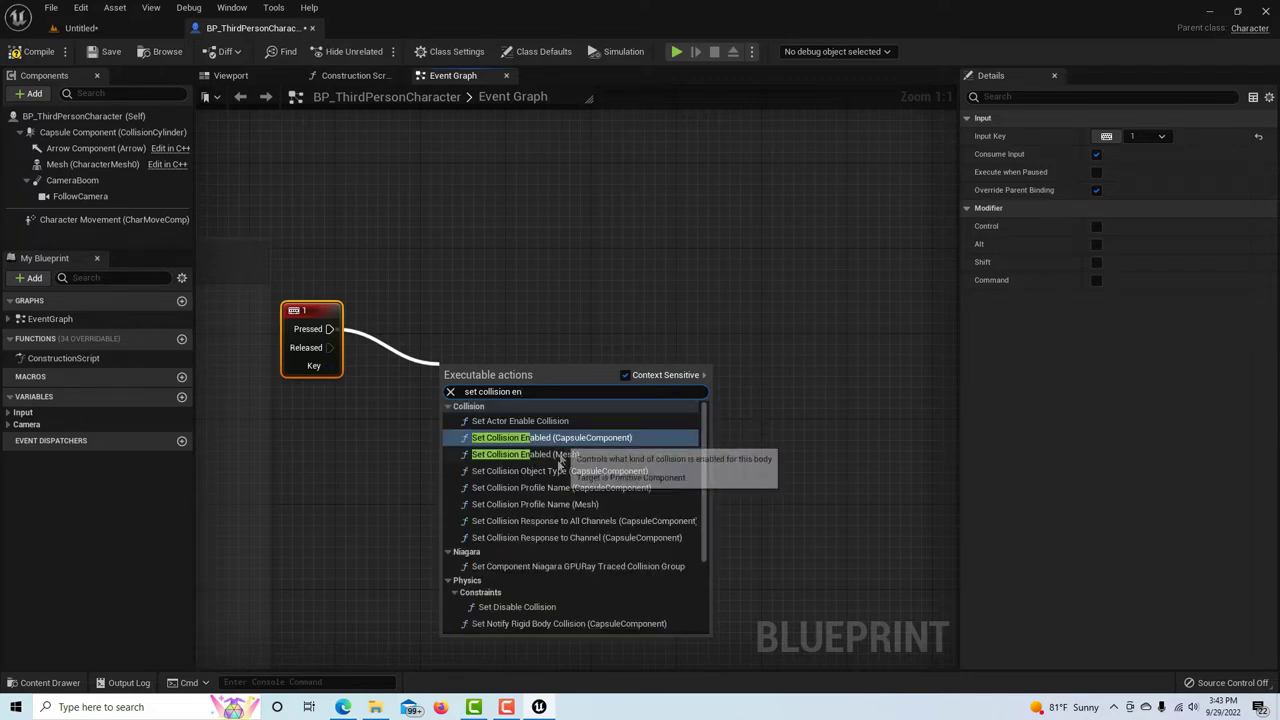
click(558, 454)
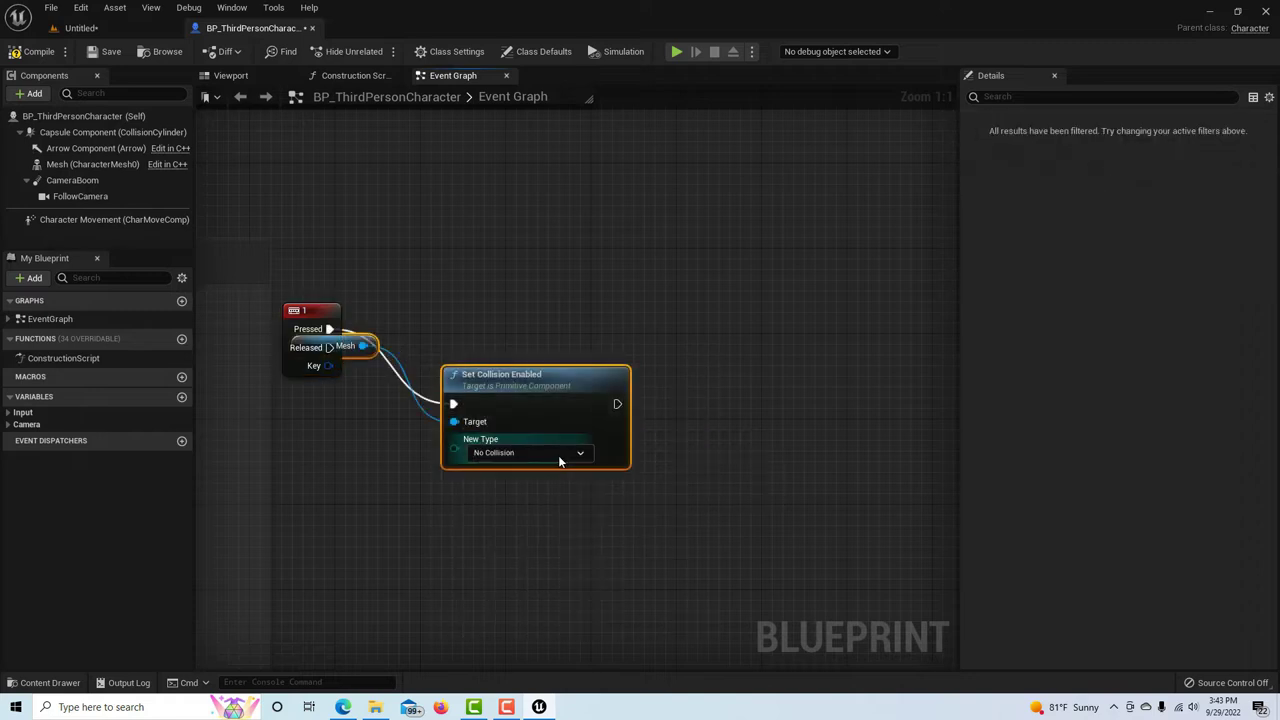
- Move the Mesh reference node below the 1 key event and set the collision node's New Type to Collision Enabled (Query and Physics)
drag(340, 344, 455, 335)
drag(360, 348, 335, 437)
key(Escape)
click(718, 241)
drag(341, 350, 345, 466)
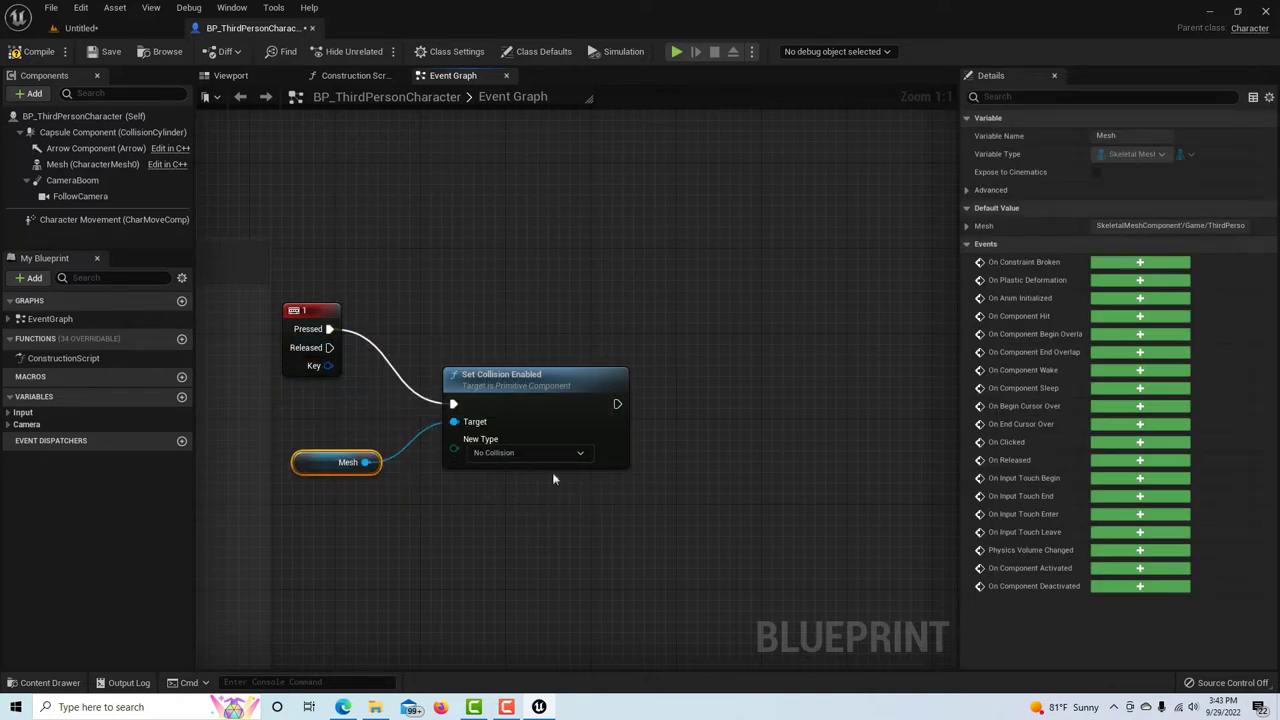
click(578, 456)
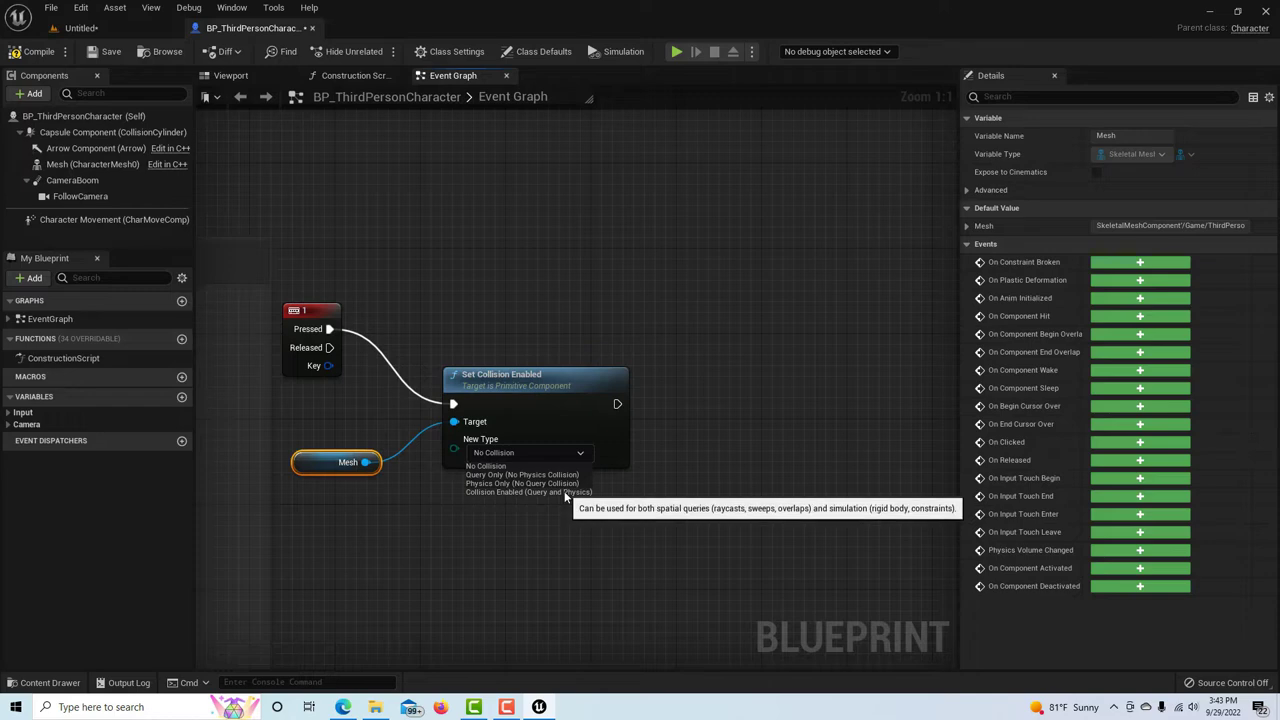
click(567, 493)
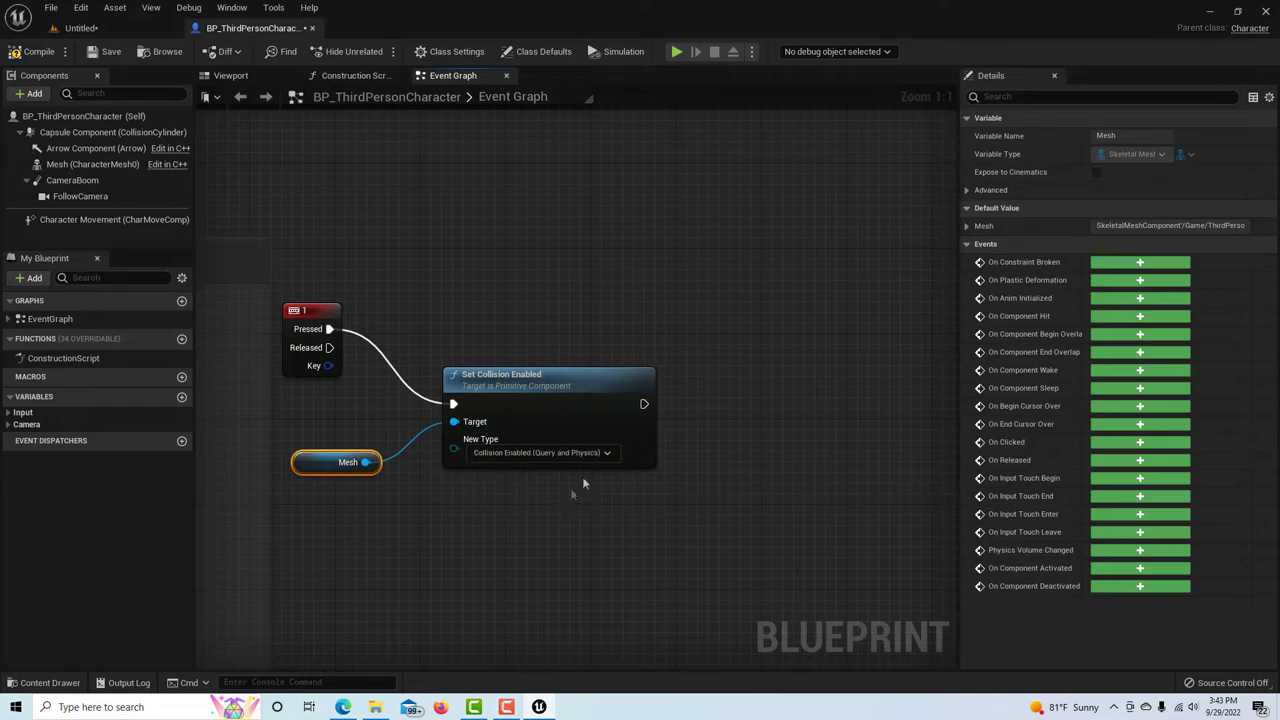
- Add a Set Simulate Physics (Mesh) node driven by the output of the Set Collision Enabled node
drag(649, 403, 693, 444)
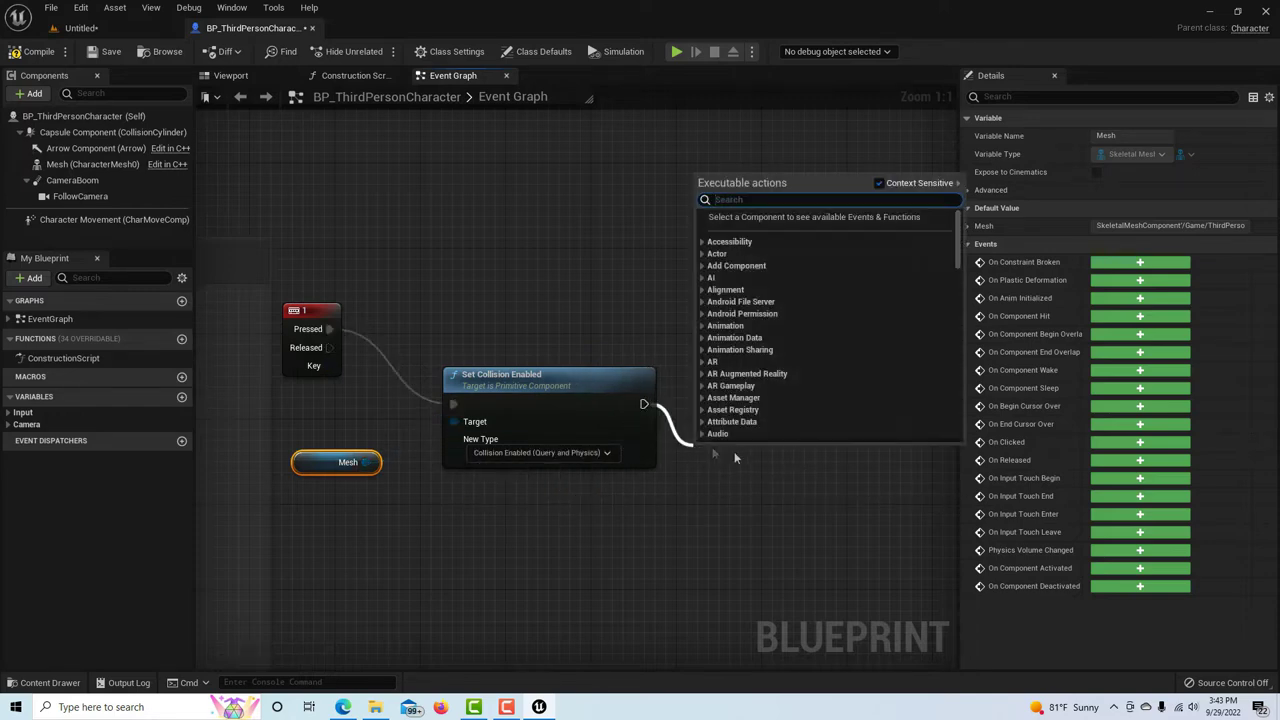
text(s)
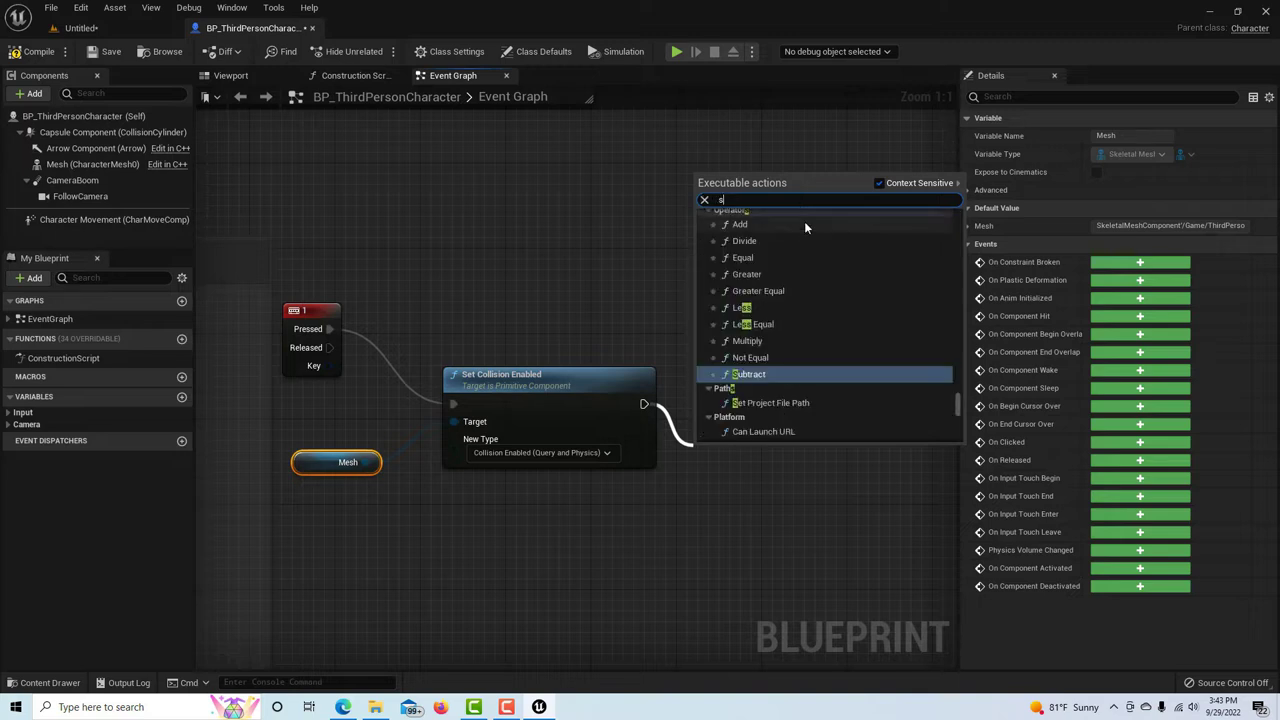
text(et simulat)
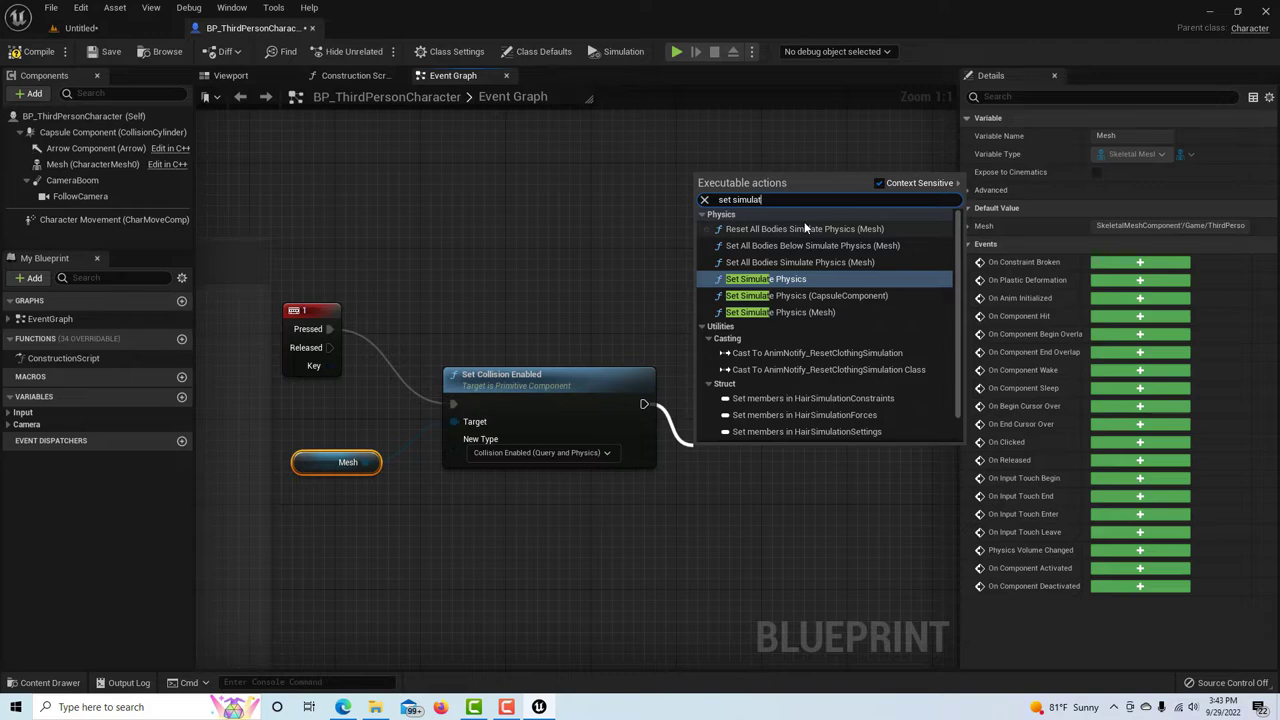
click(805, 312)
scroll(890, 465, down, 2)
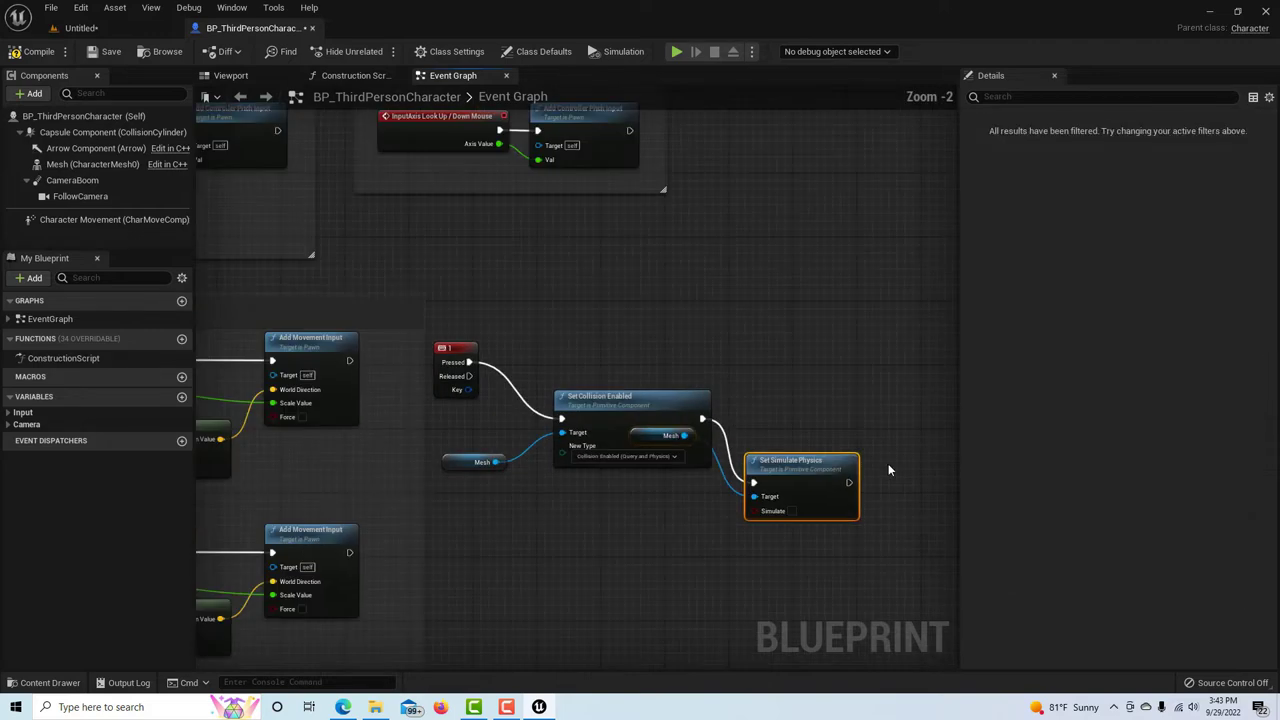
- Add a Set Physics Blend Weight (Mesh) node after Set Simulate Physics and space it and its Mesh reference away from that node
click(895, 407)
right_drag(895, 407, 517, 277)
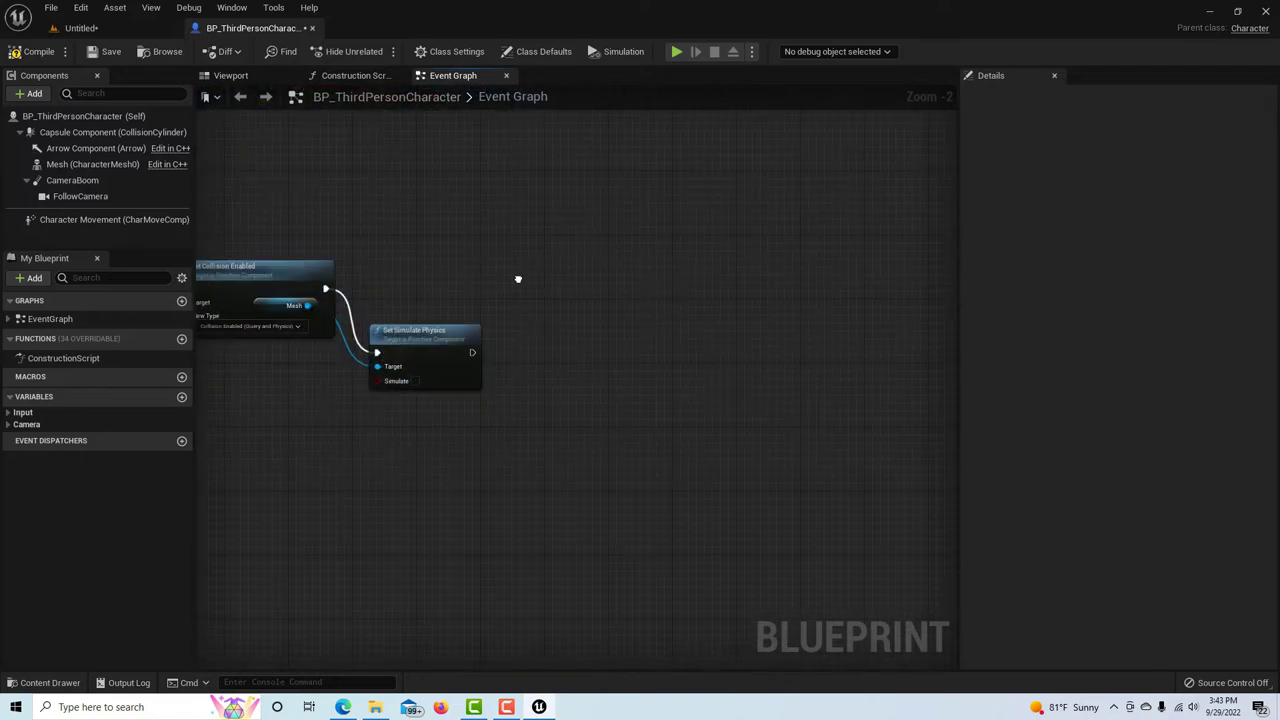
drag(476, 352, 578, 378)
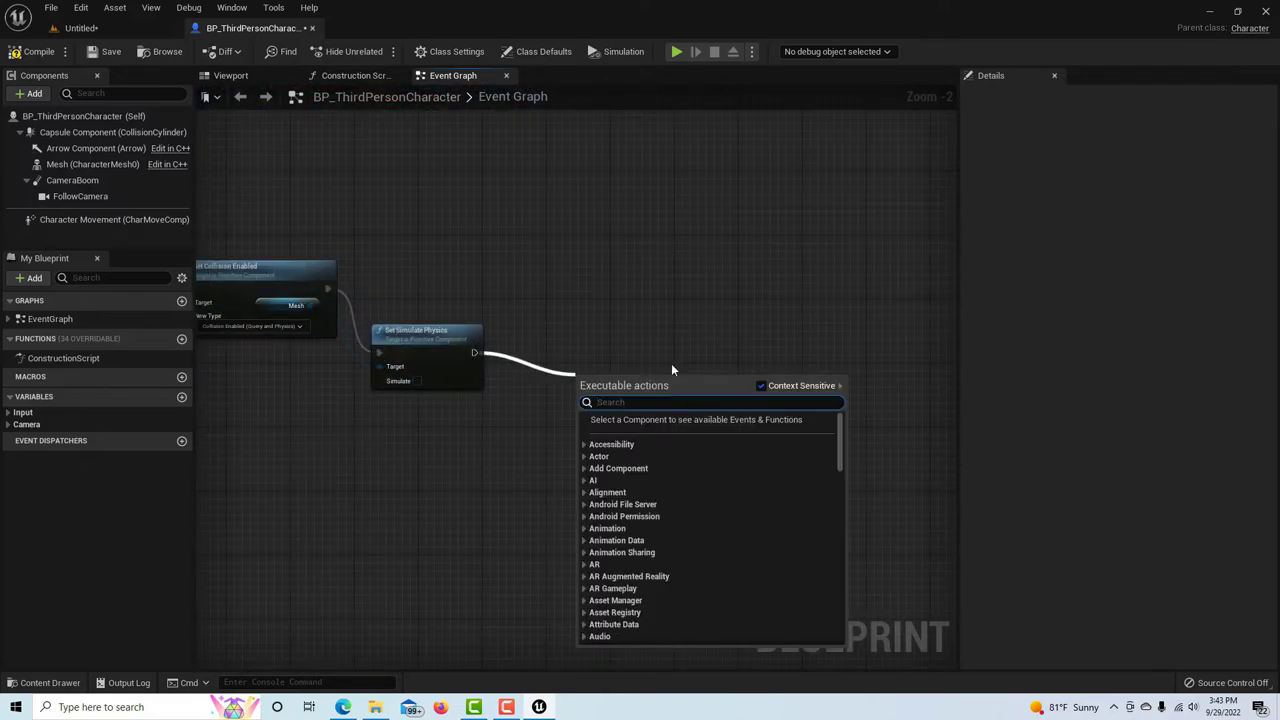
text(se)
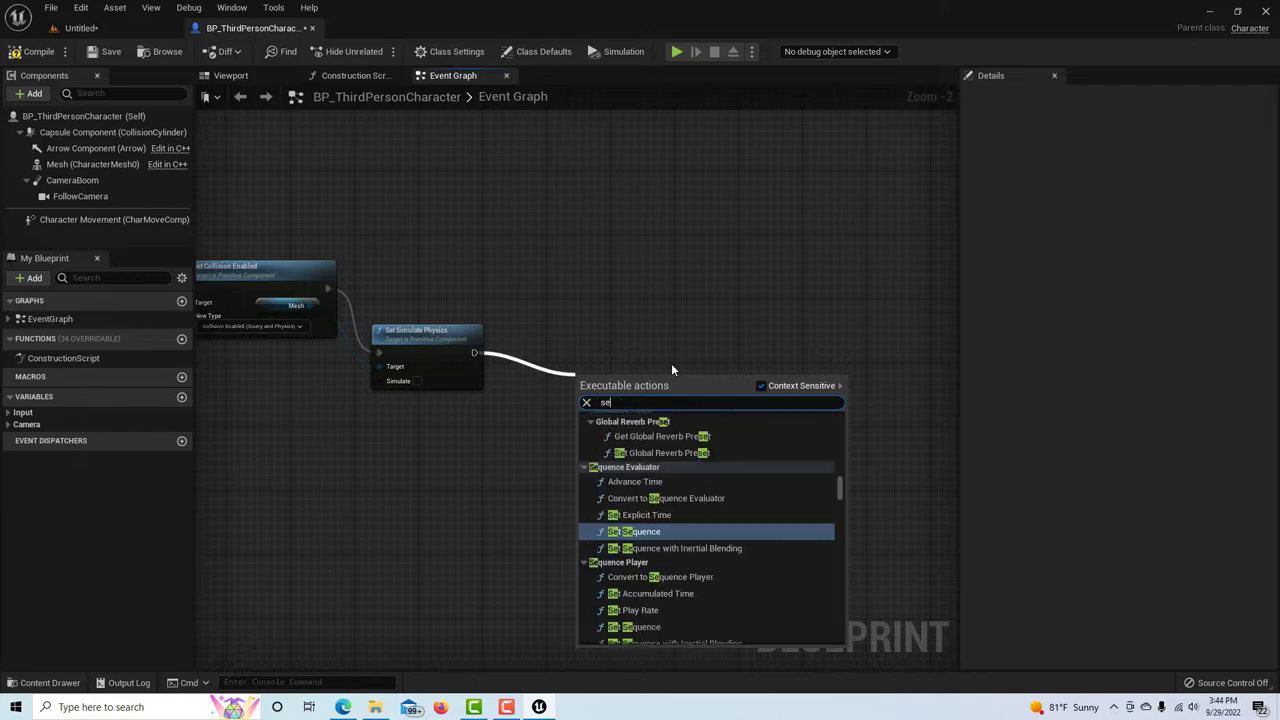
text(t physics be)
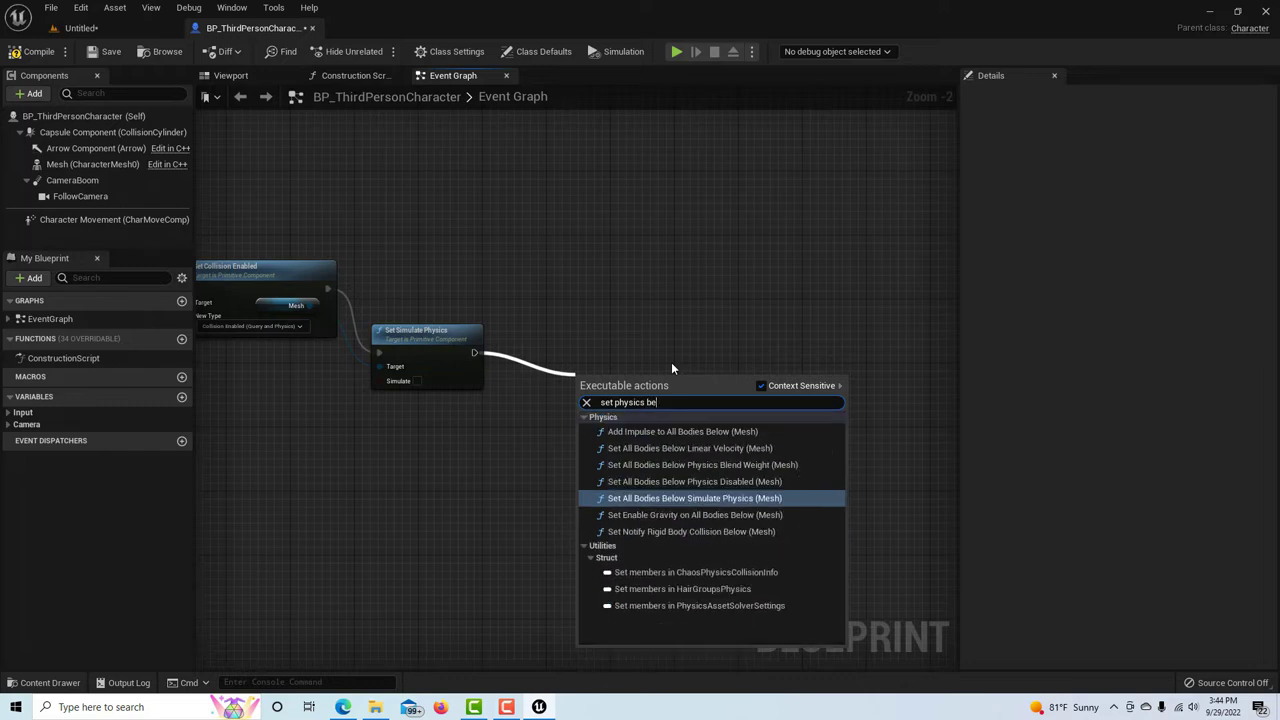
key(BackSpace)
text(lend)
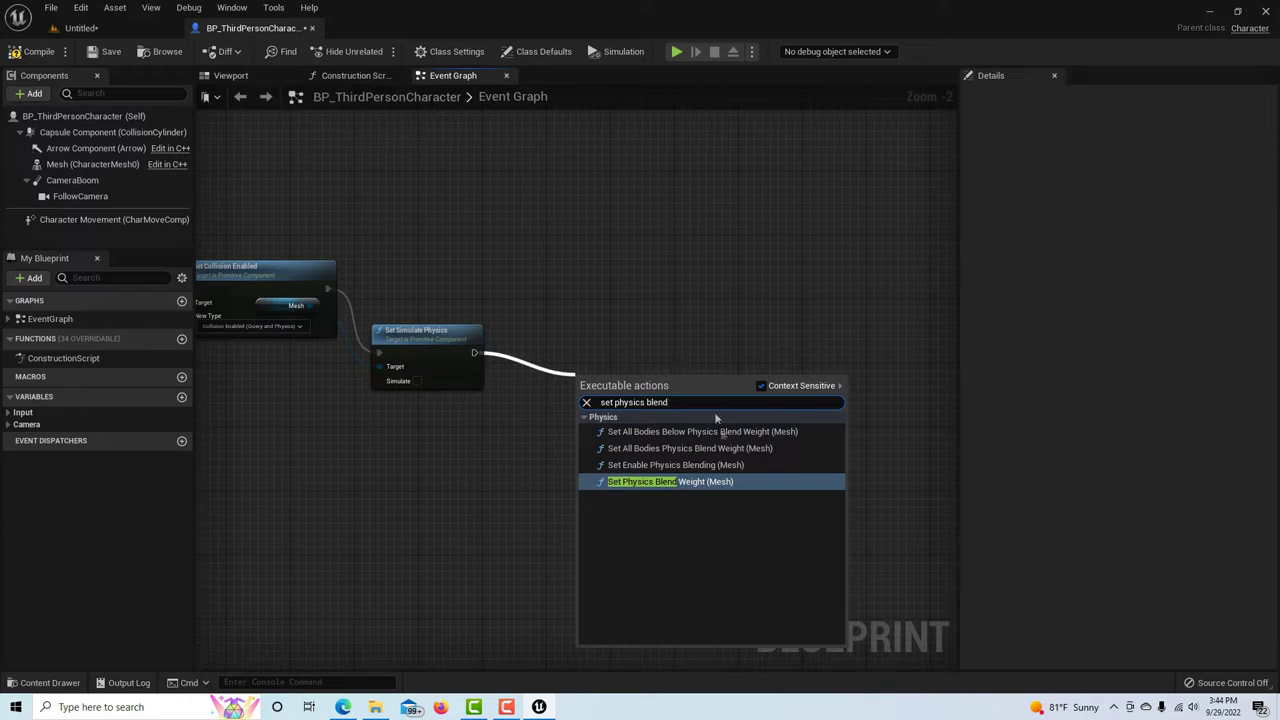
click(709, 482)
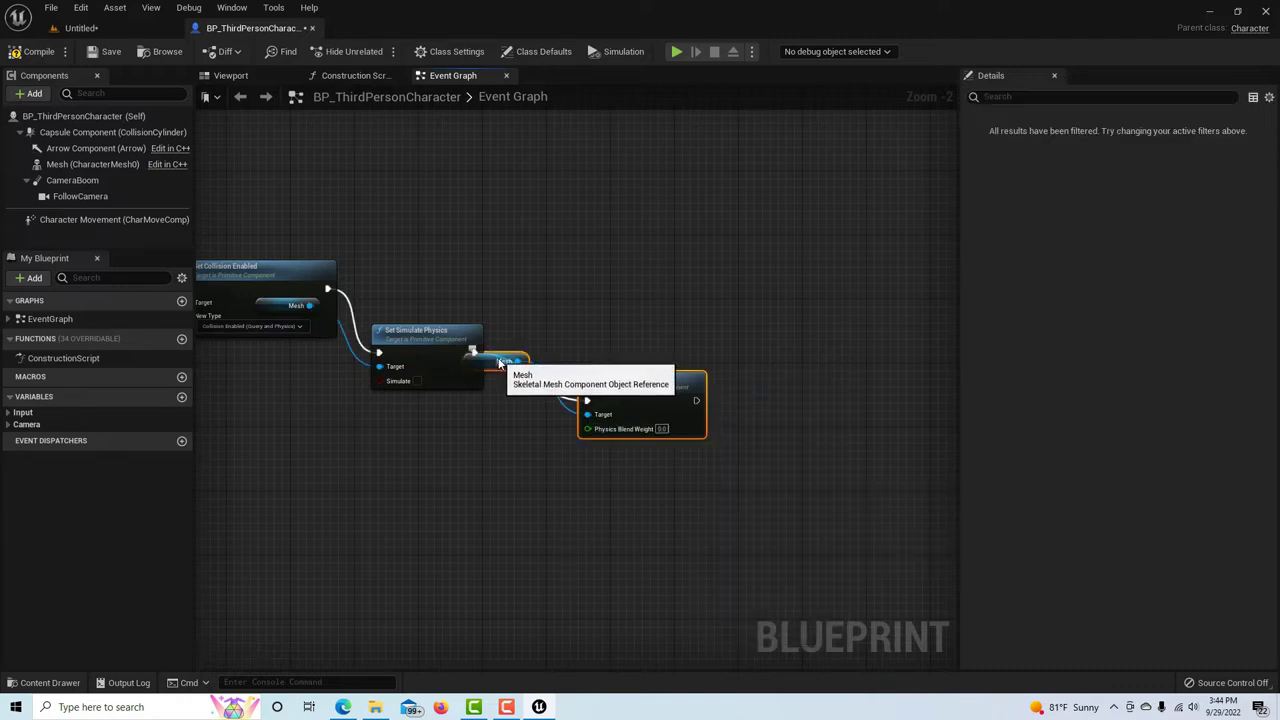
drag(507, 359, 581, 332)
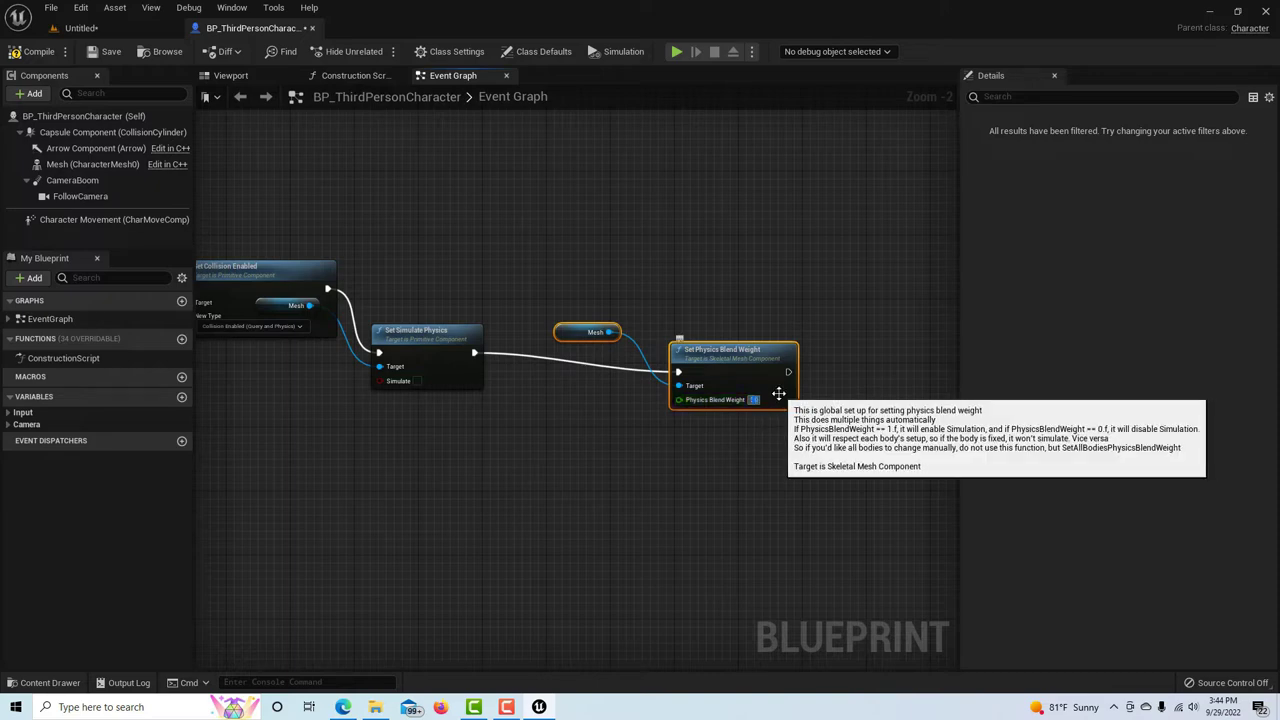
- Save the BP_ThirdPersonCharacter blueprint
scroll(331, 527, down, 4)
key(Delete)
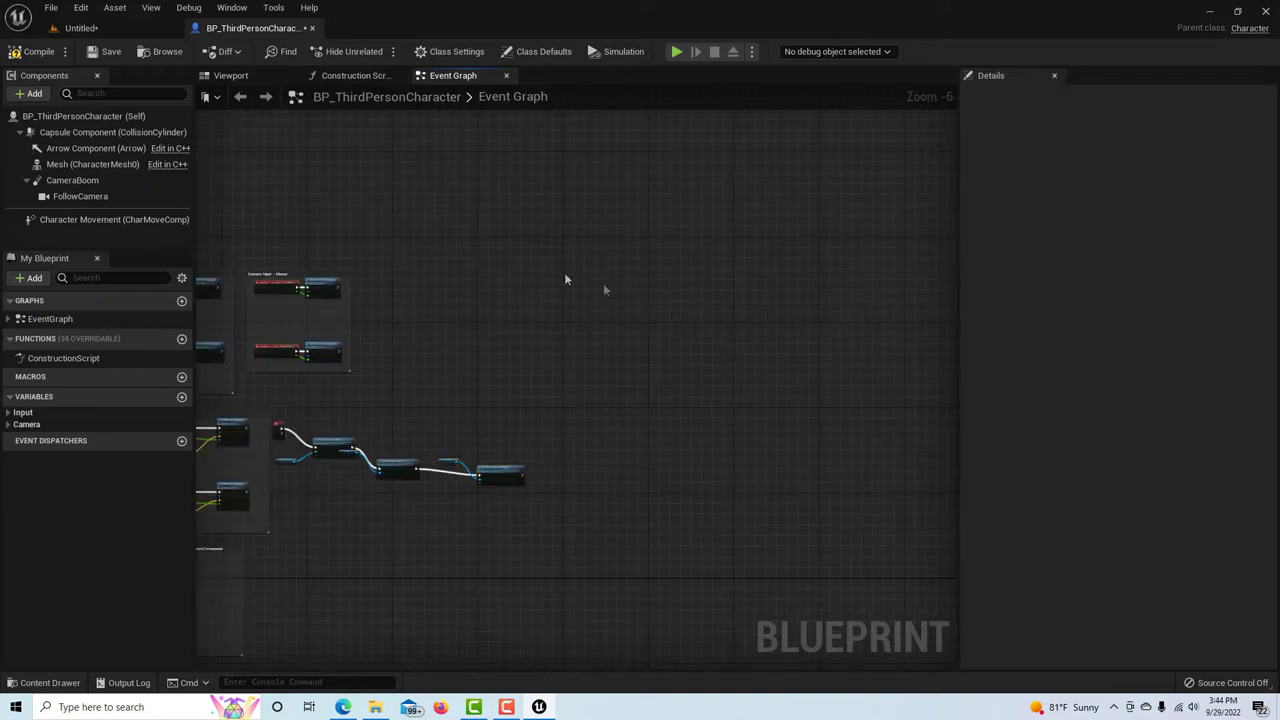
click(97, 57)
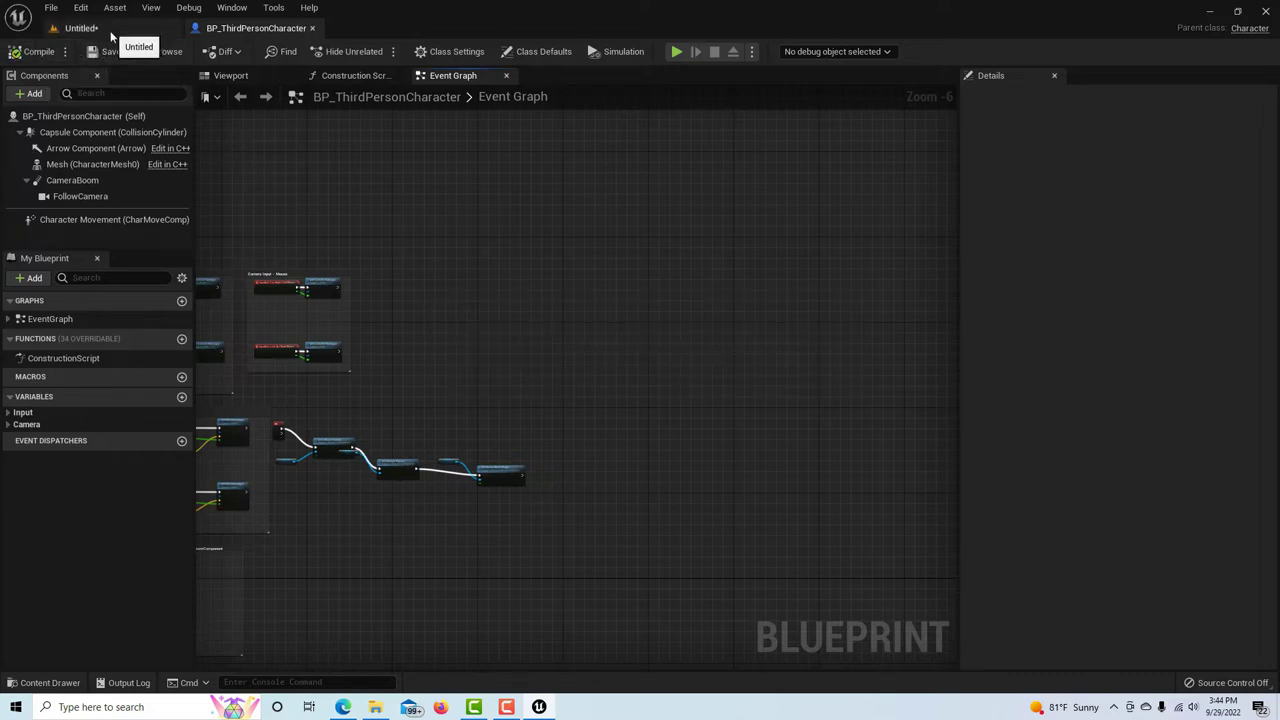
- Return to the level, play-test the character's key-triggered physics in front of the corridor, and stop the session
click(115, 35)
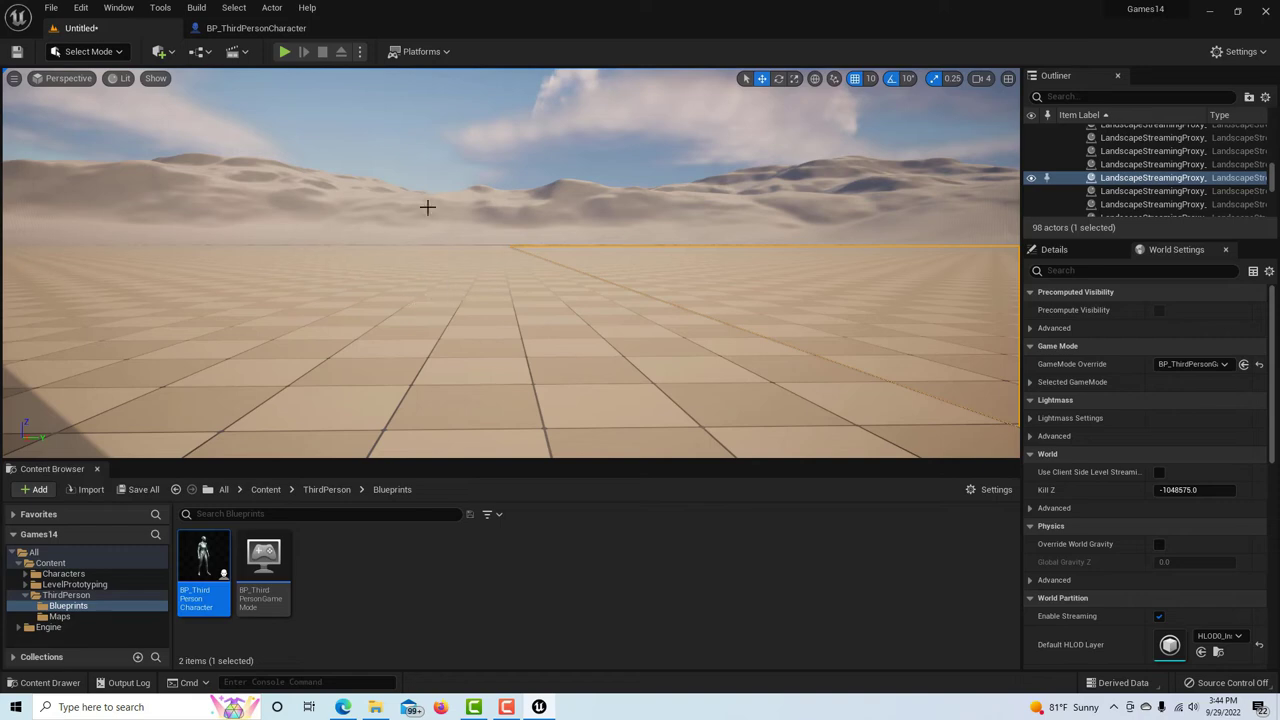
click(285, 53)
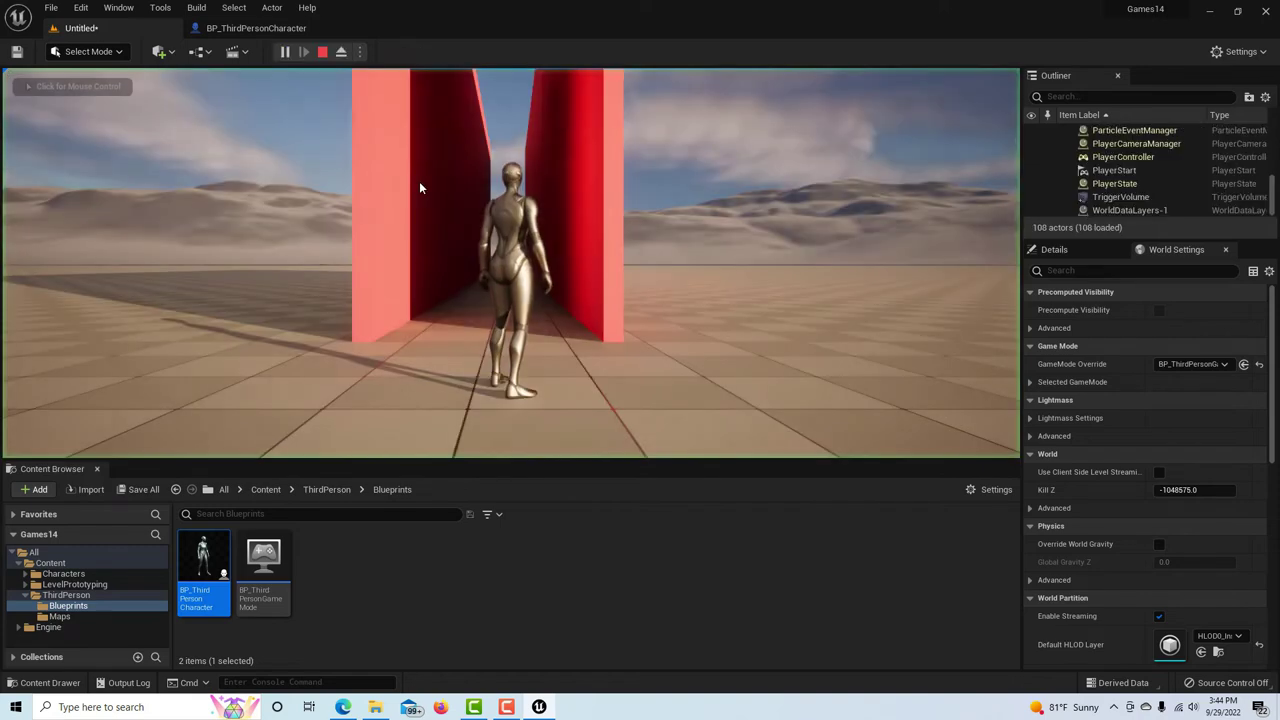
click(605, 304)
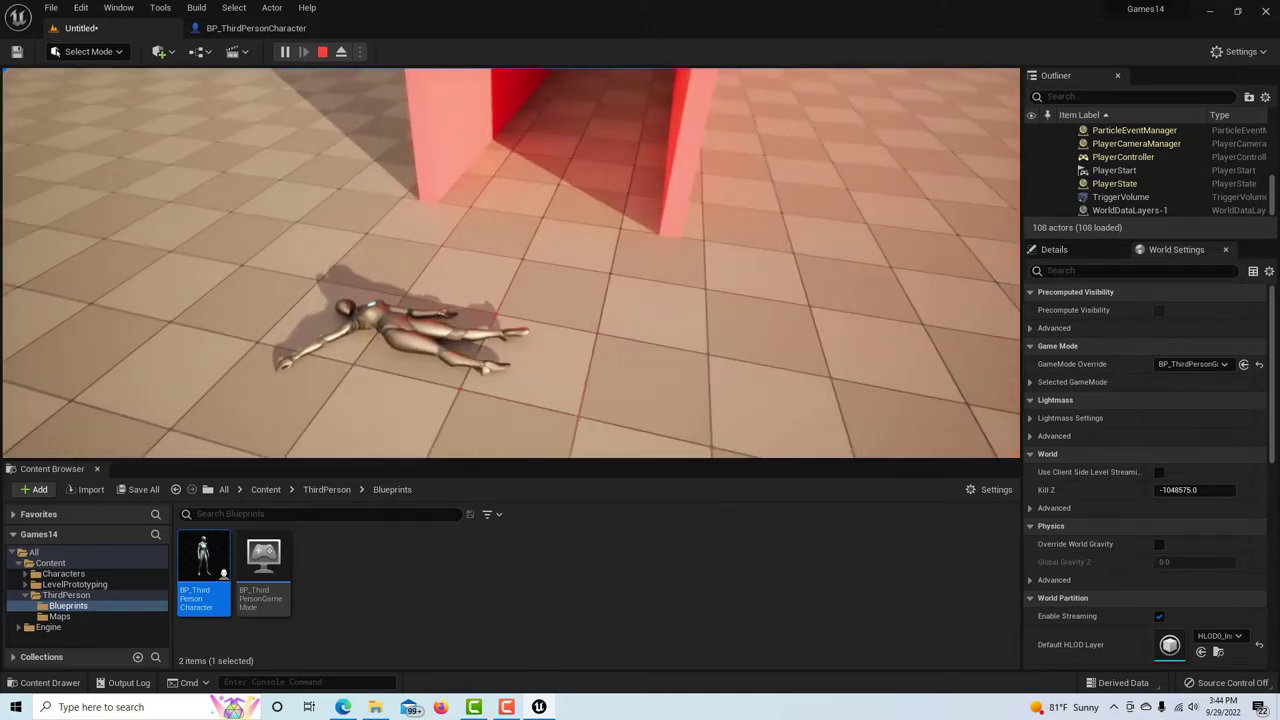
key(Escape)
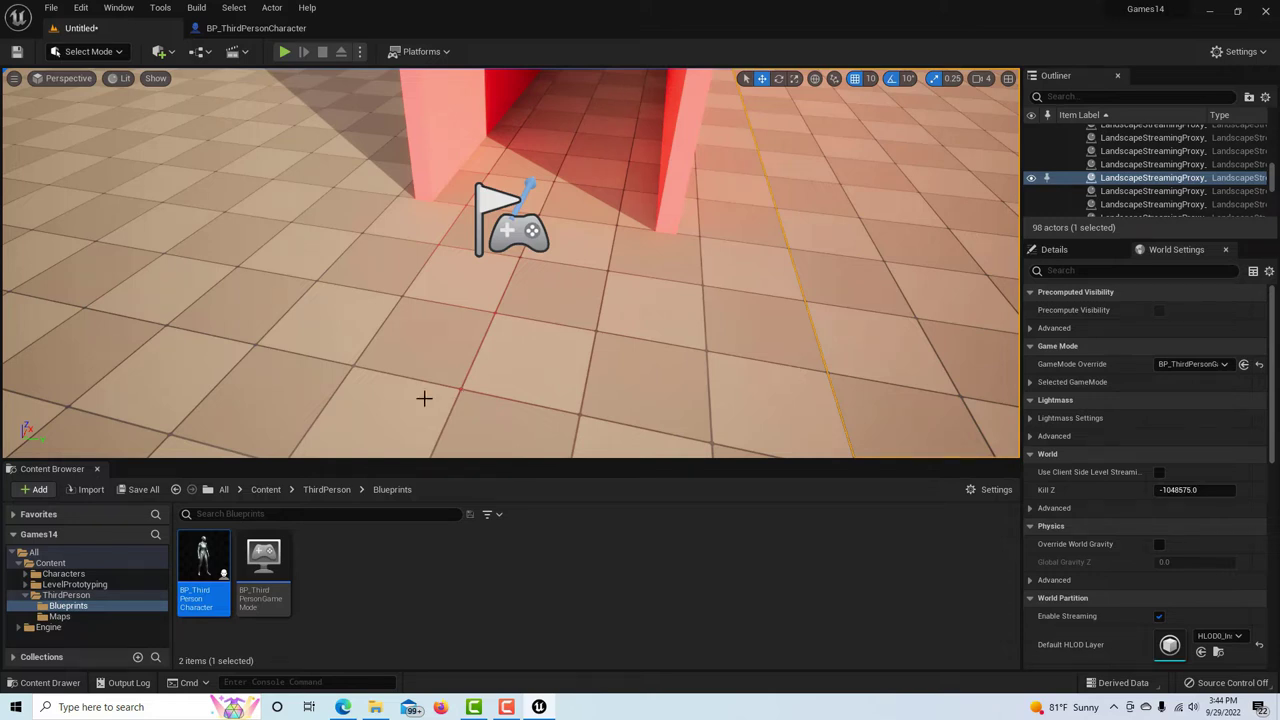
- Create an Actor blueprint class named BP_DoorsOfDeath in the ThirdPerson Blueprints folder
click(365, 579)
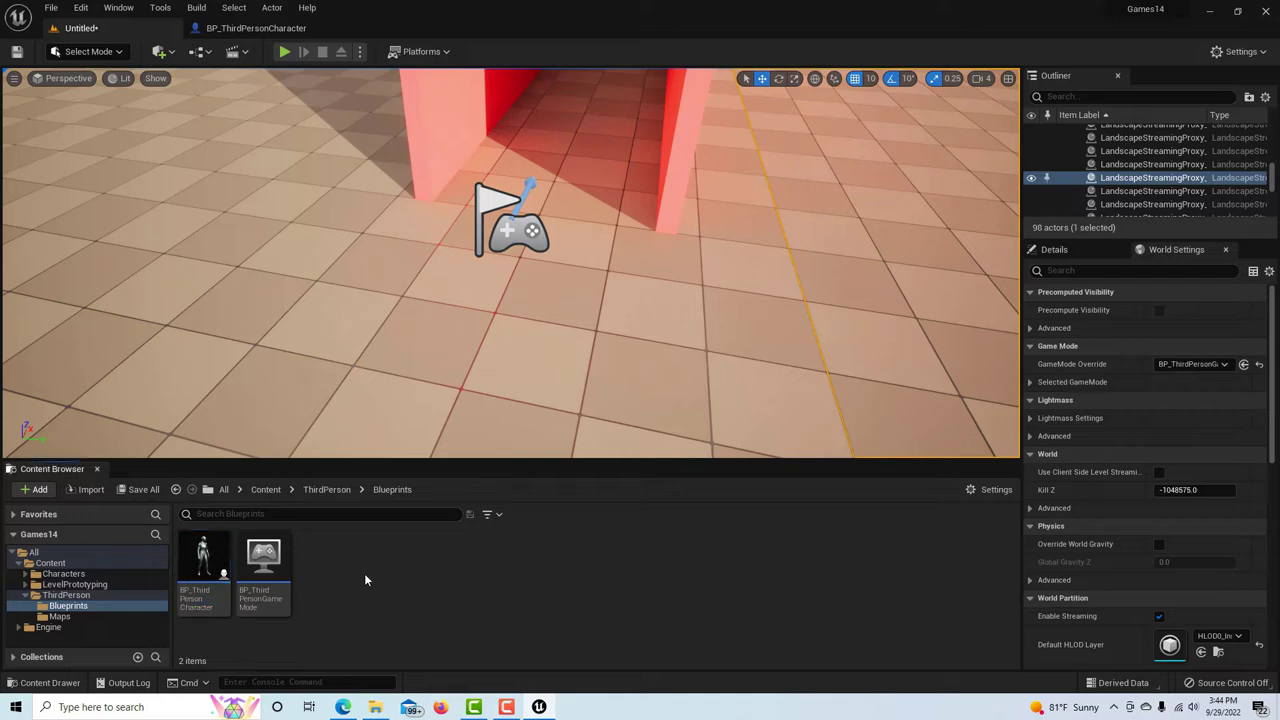
right_click(365, 579)
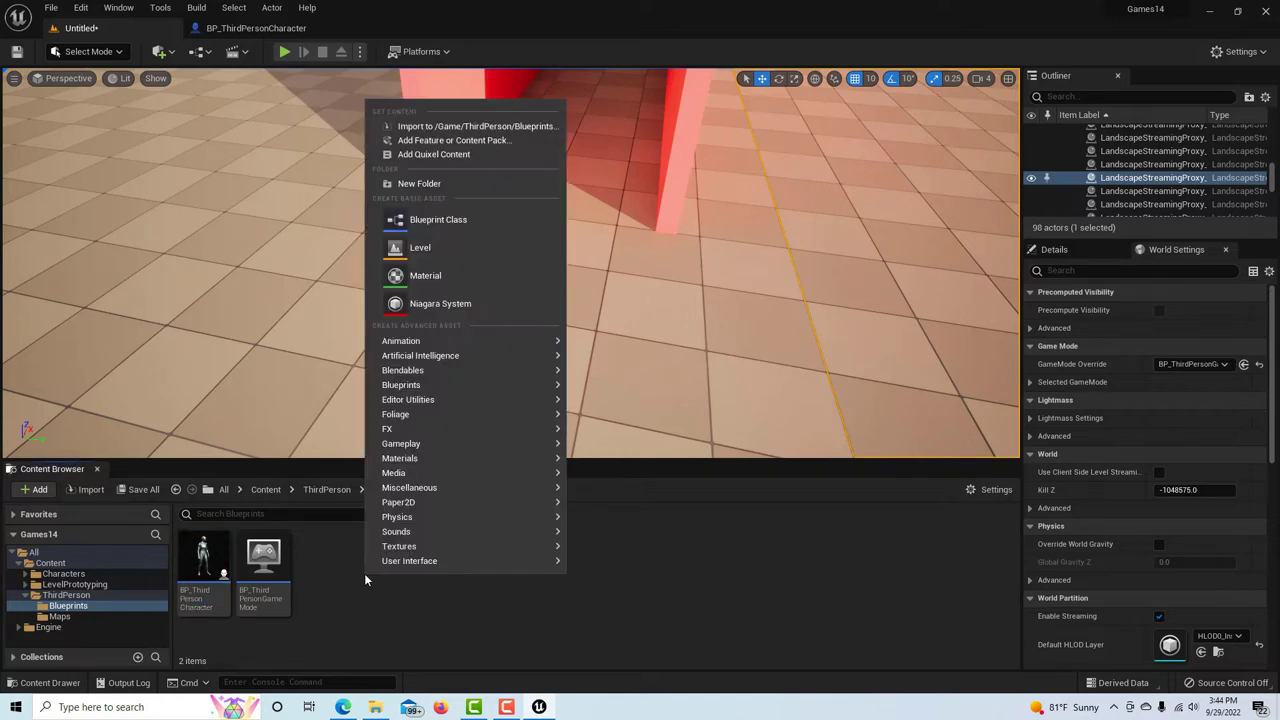
click(430, 220)
click(500, 247)
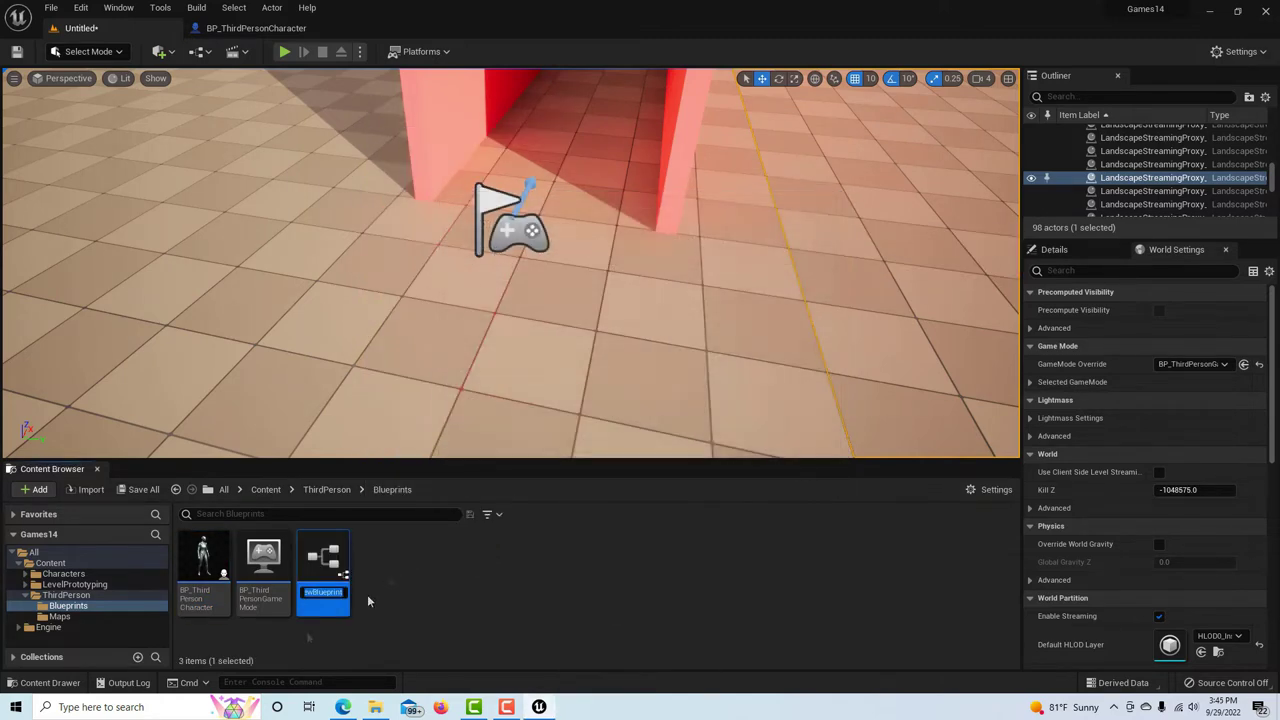
text(BP)
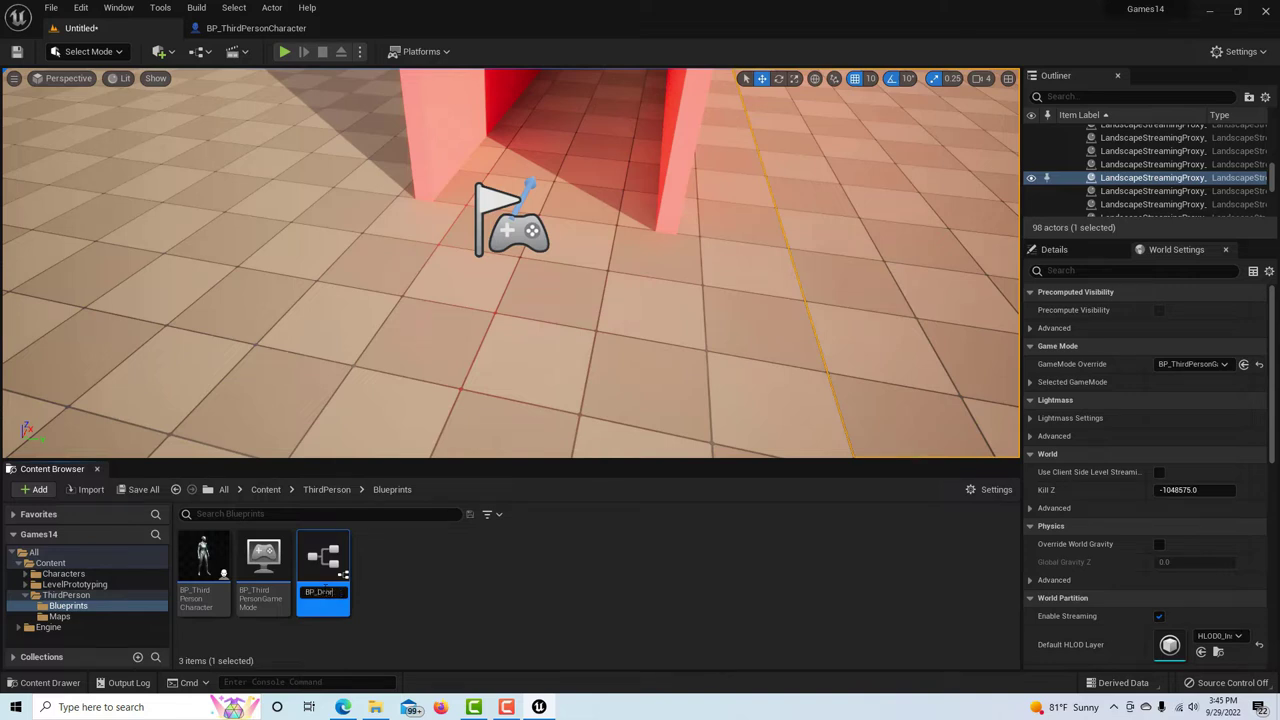
text(_DoorsOfDeath)
key(Return)
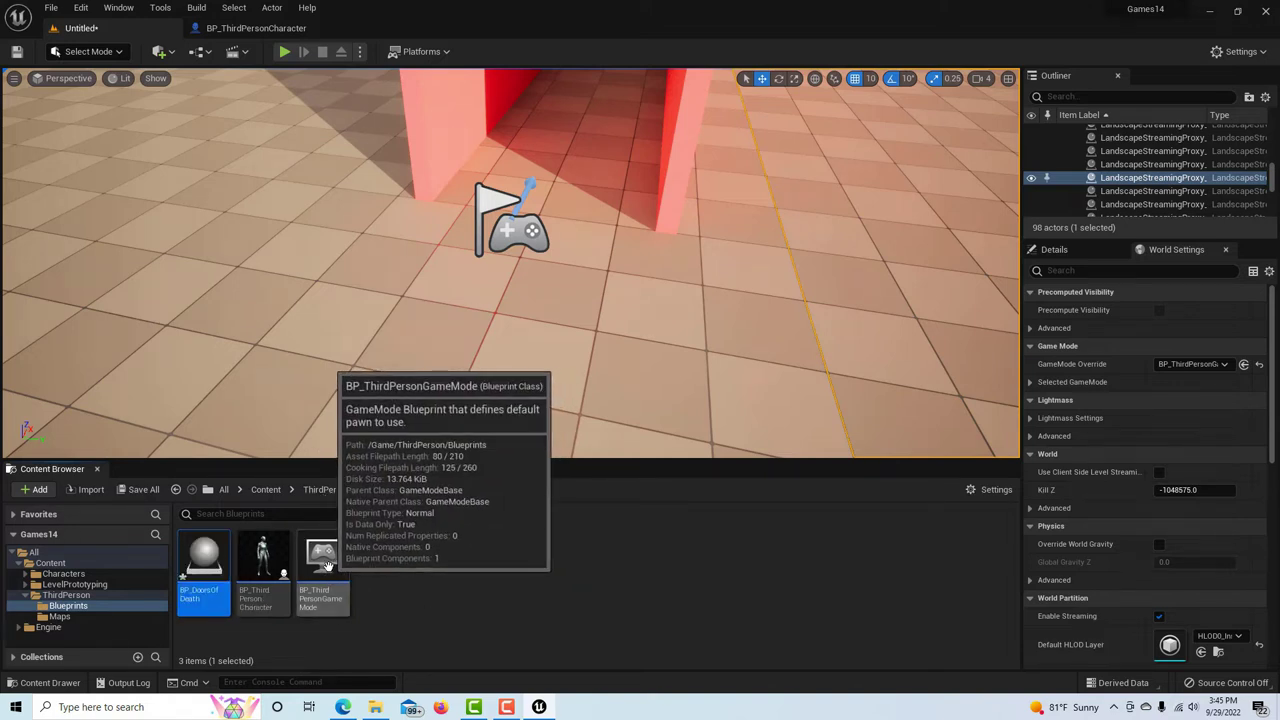
double_click(325, 562)
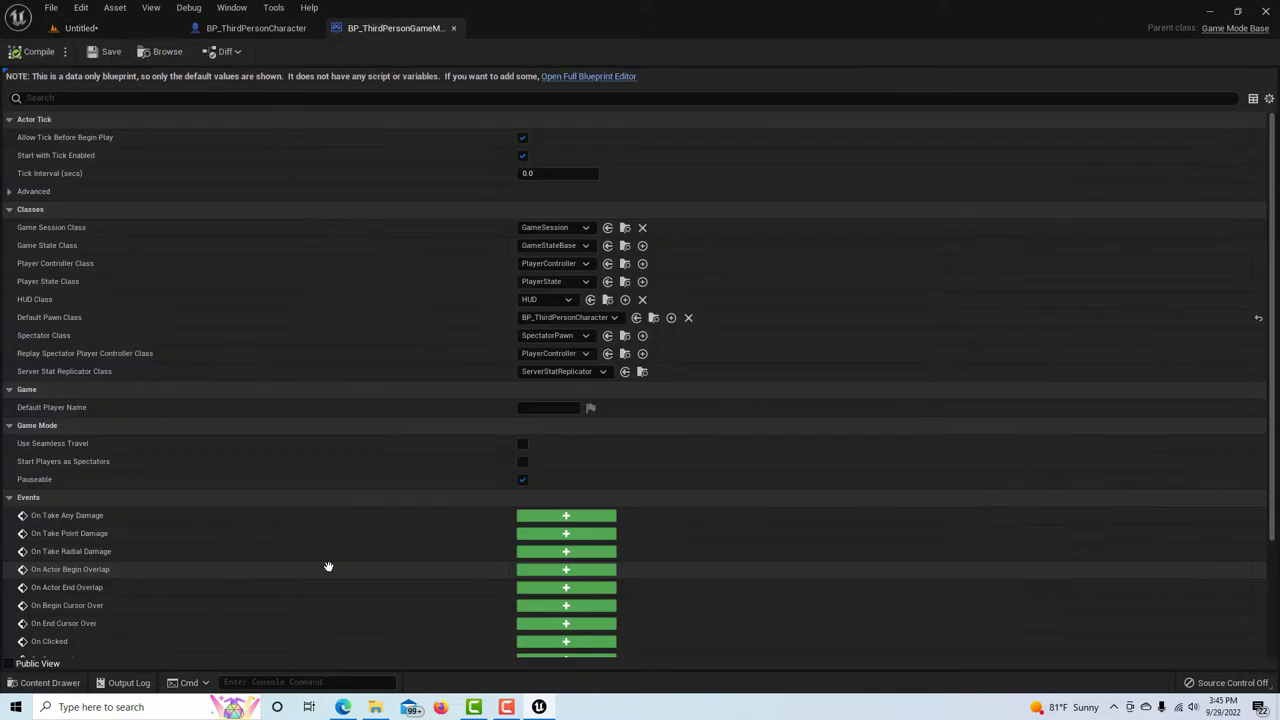
click(268, 29)
click(68, 28)
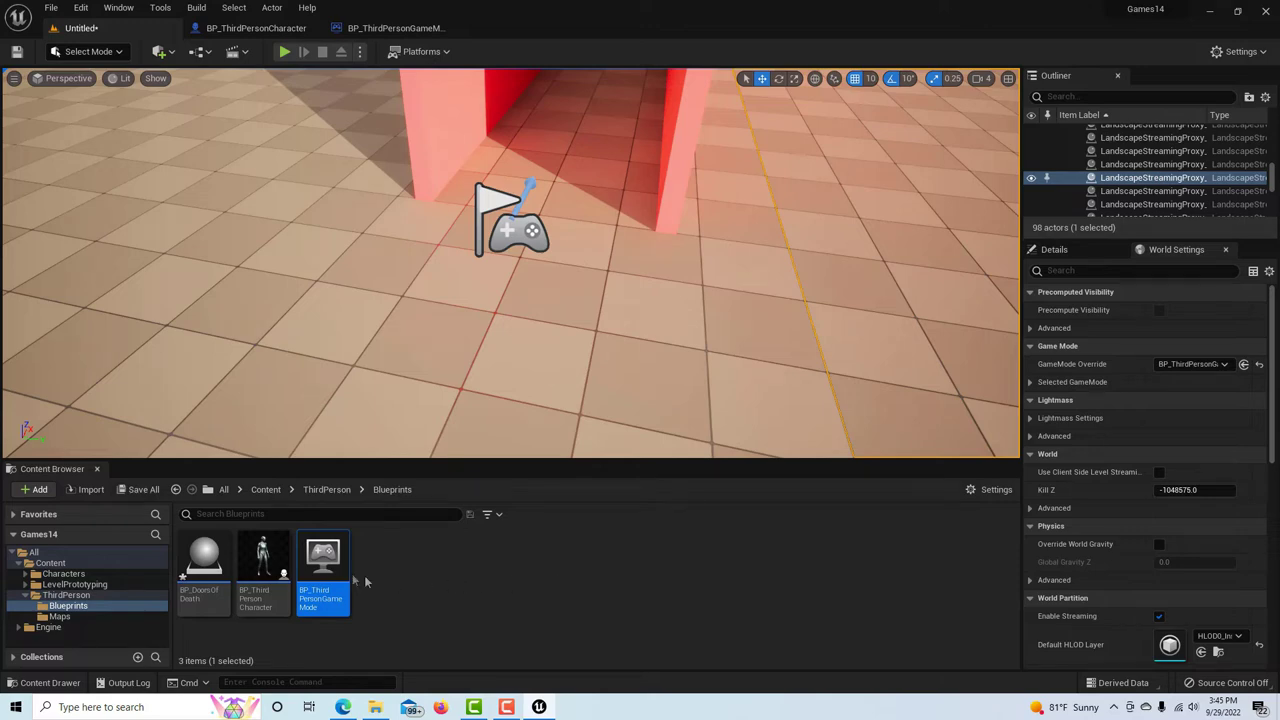
- Open the BP_DoorsOfDeath blueprint and add a Cube component under its DefaultSceneRoot
double_click(204, 565)
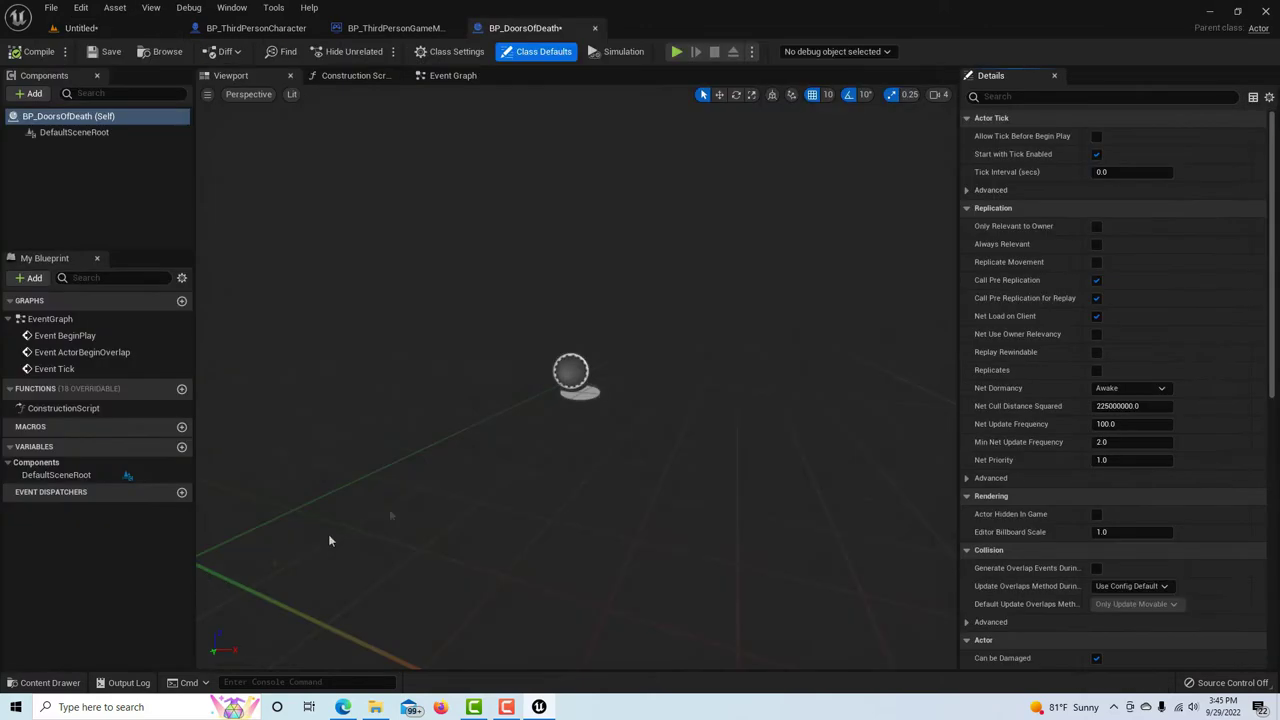
click(453, 28)
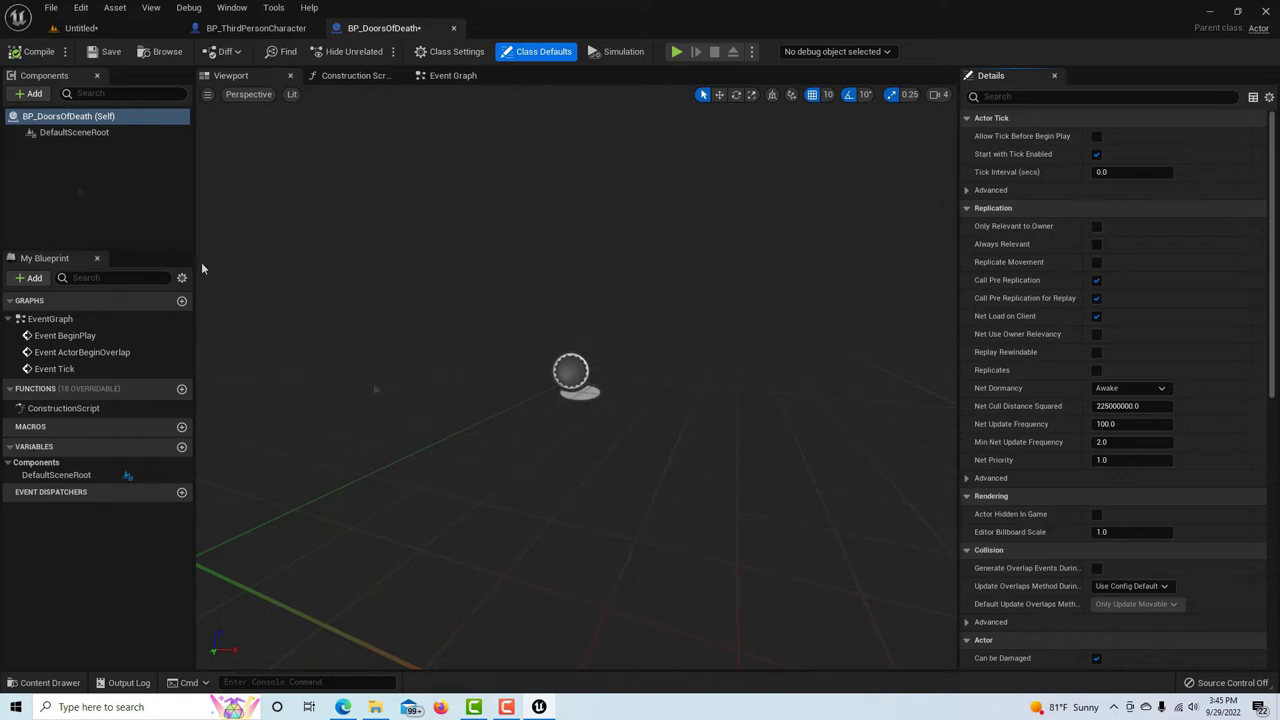
click(58, 132)
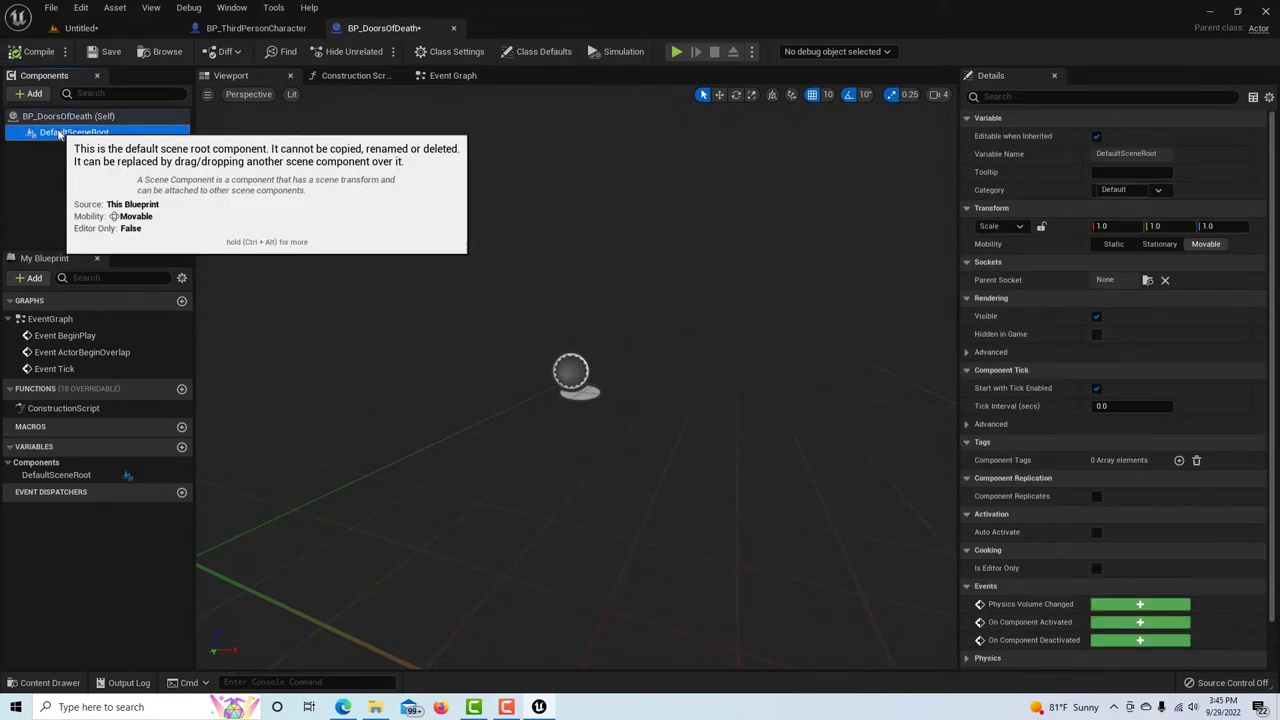
click(30, 93)
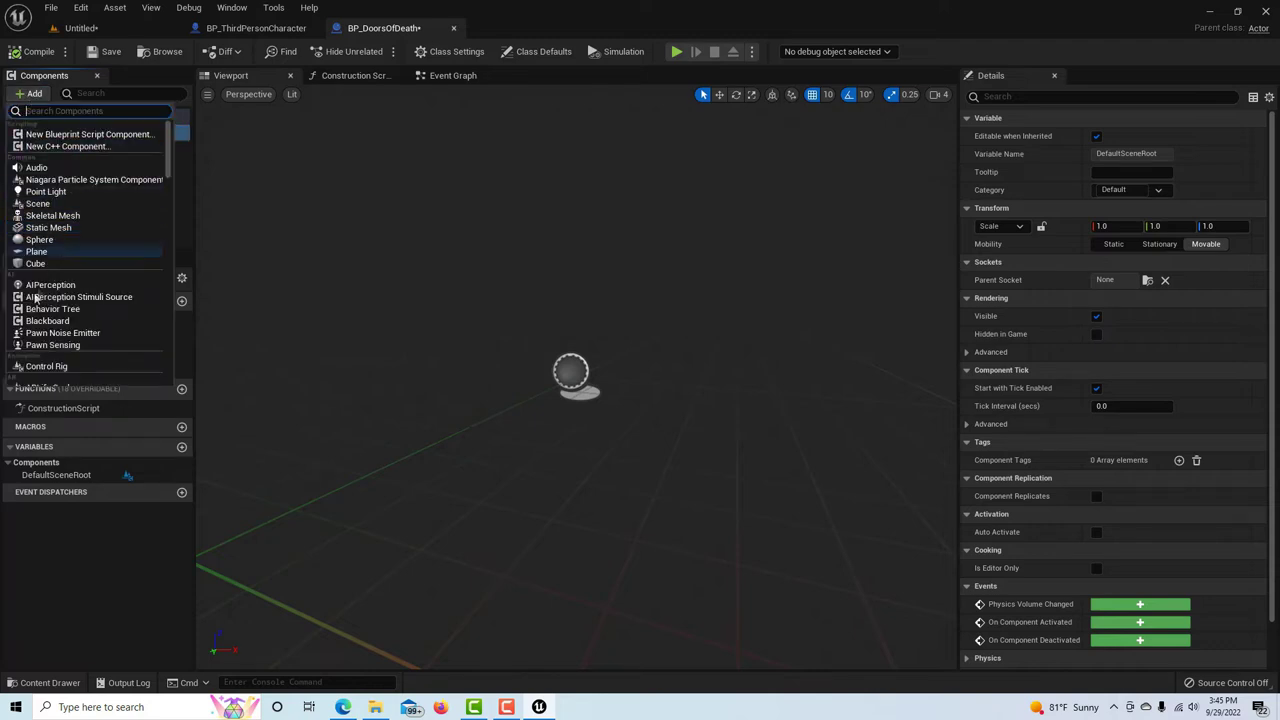
click(48, 263)
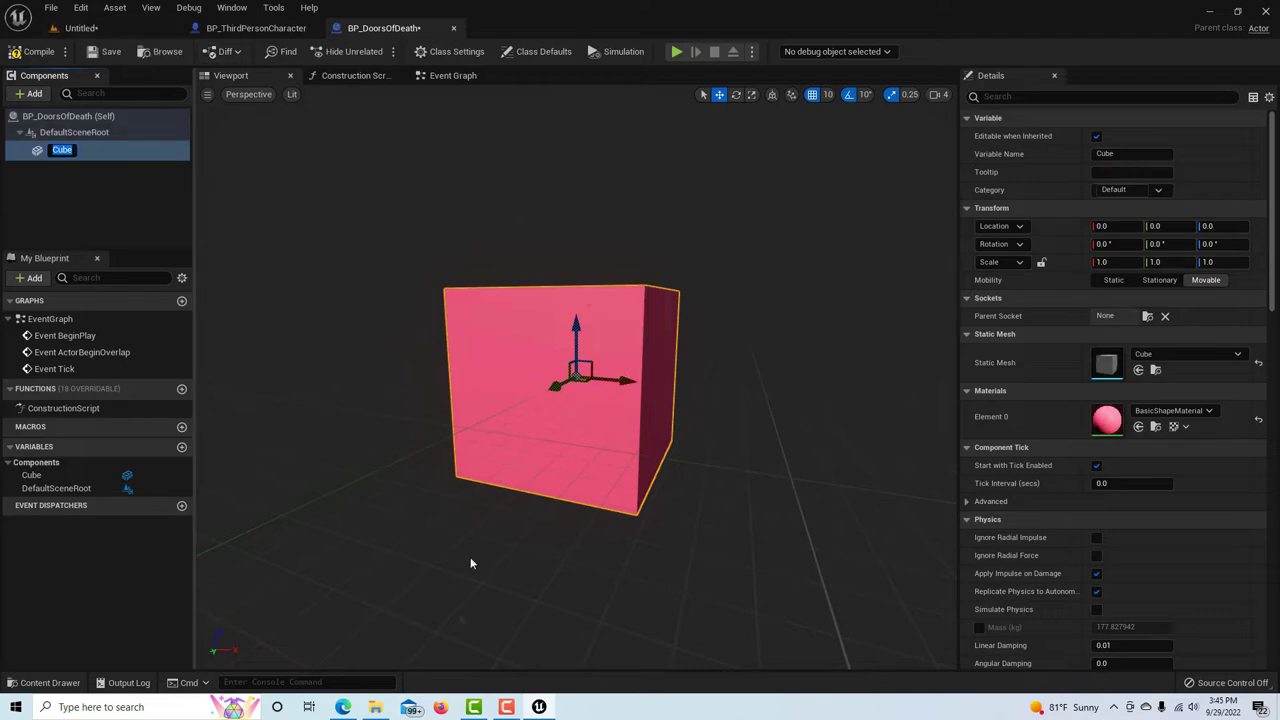
- Return to the level, select the corridor wall Cube2, and show its transform details
click(150, 30)
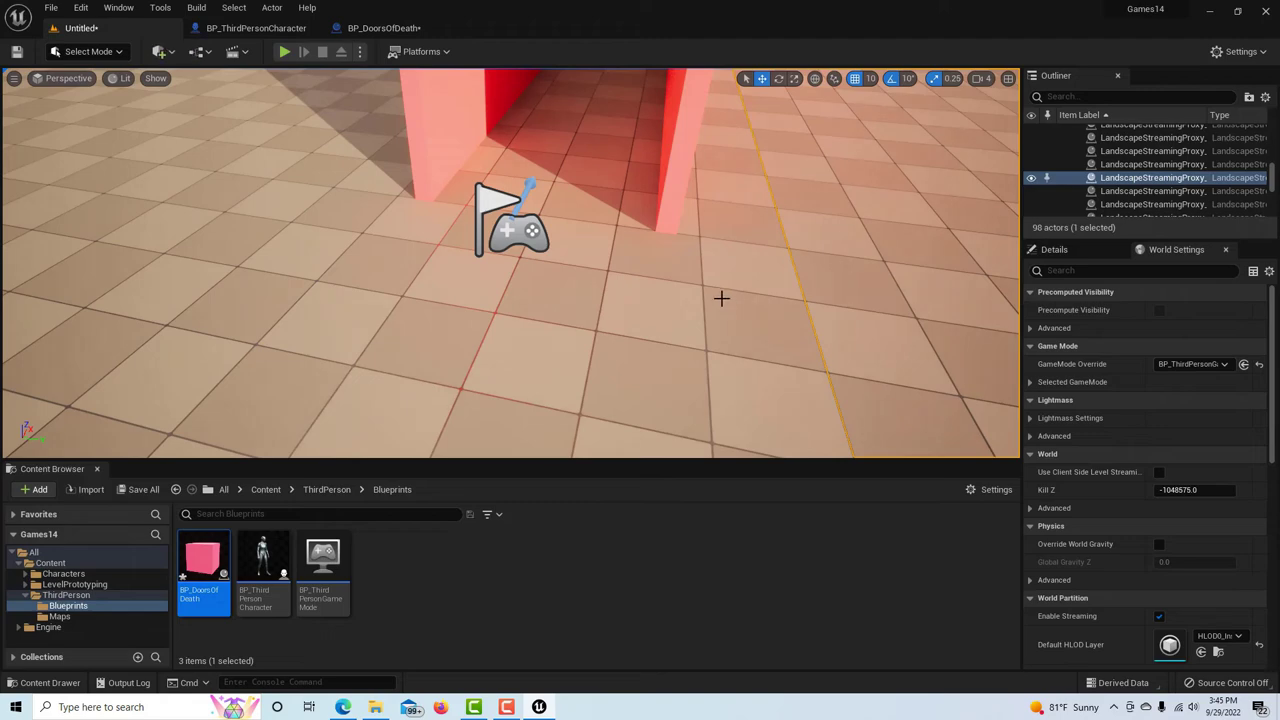
scroll(721, 297, down, 3)
click(614, 183)
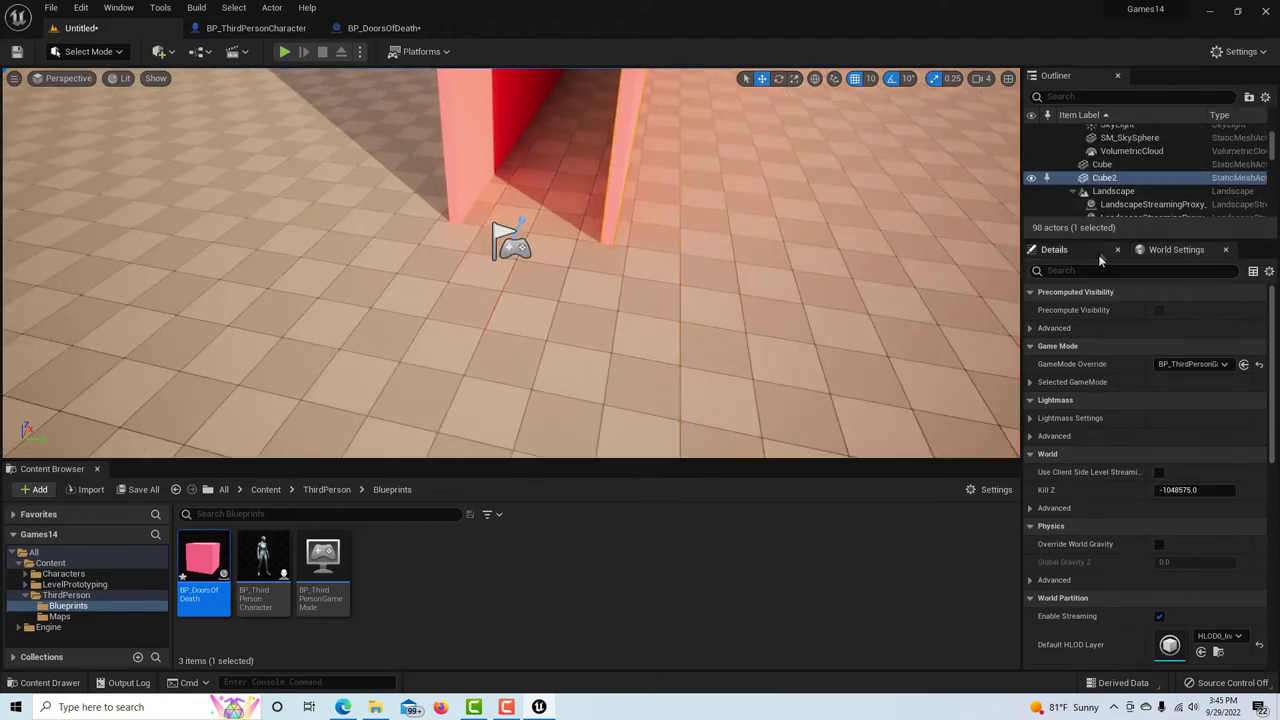
click(1054, 250)
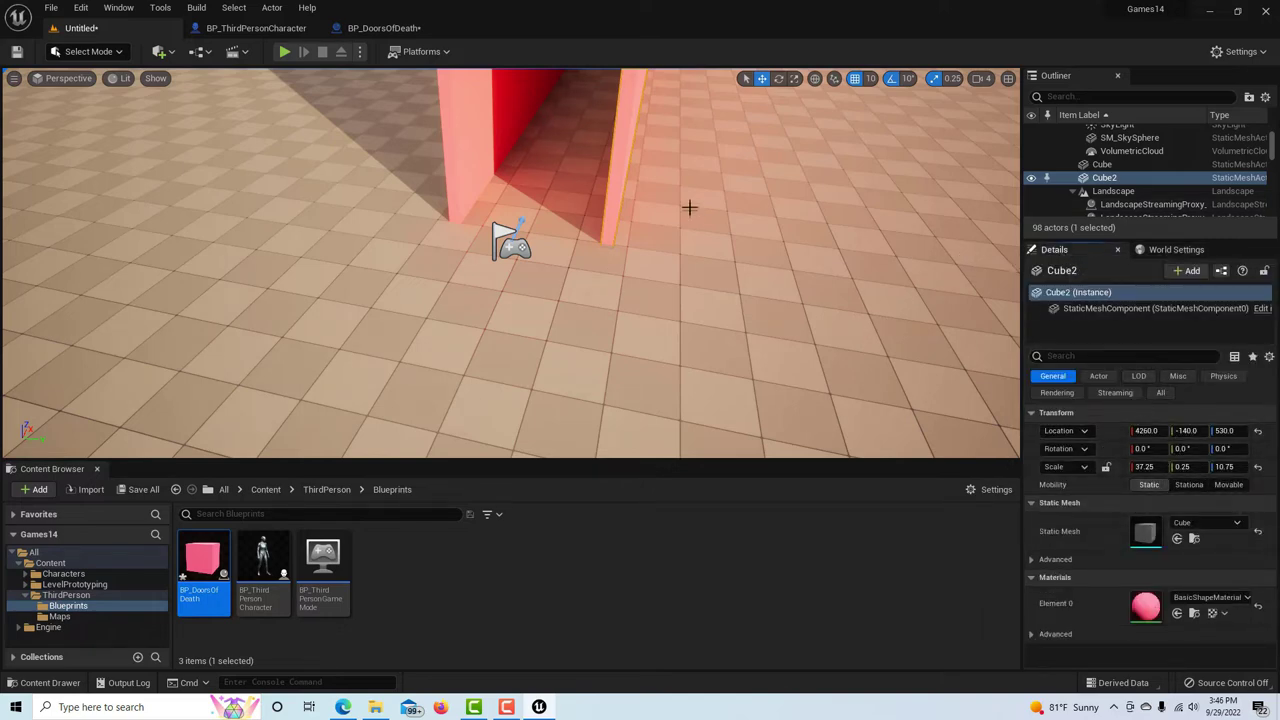
scroll(676, 143, down, 4)
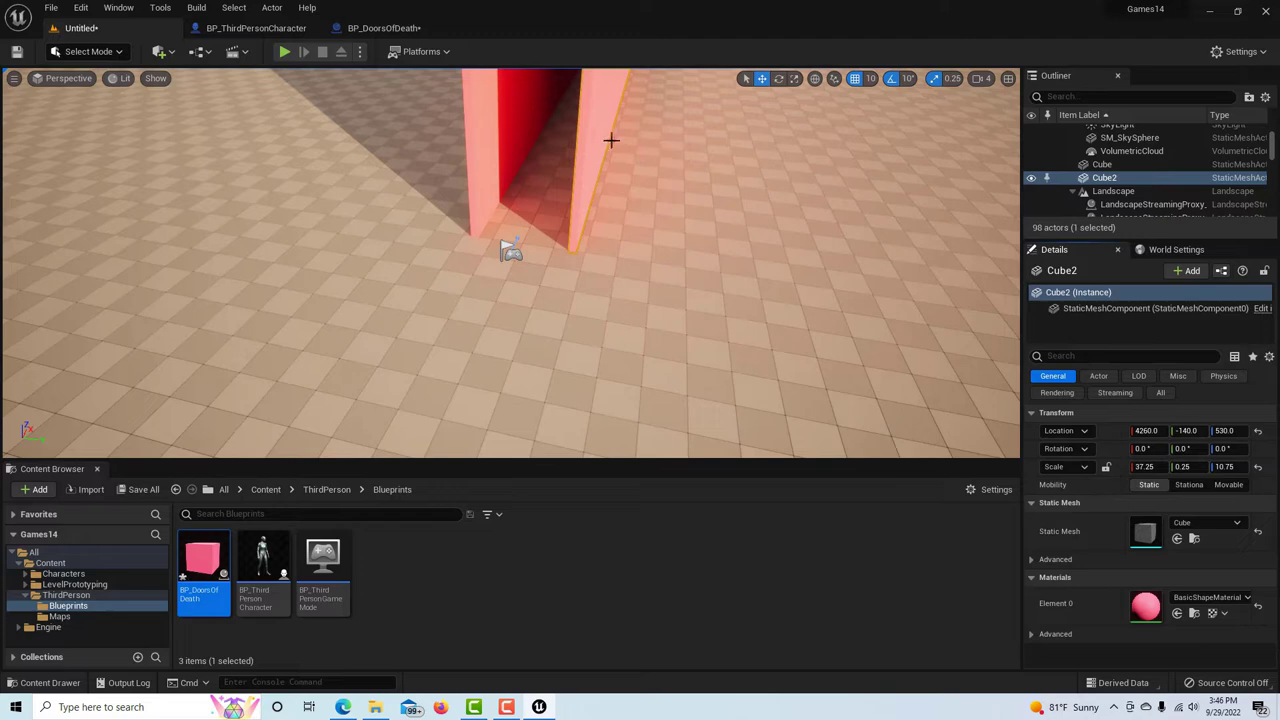
scroll(664, 141, down, 7)
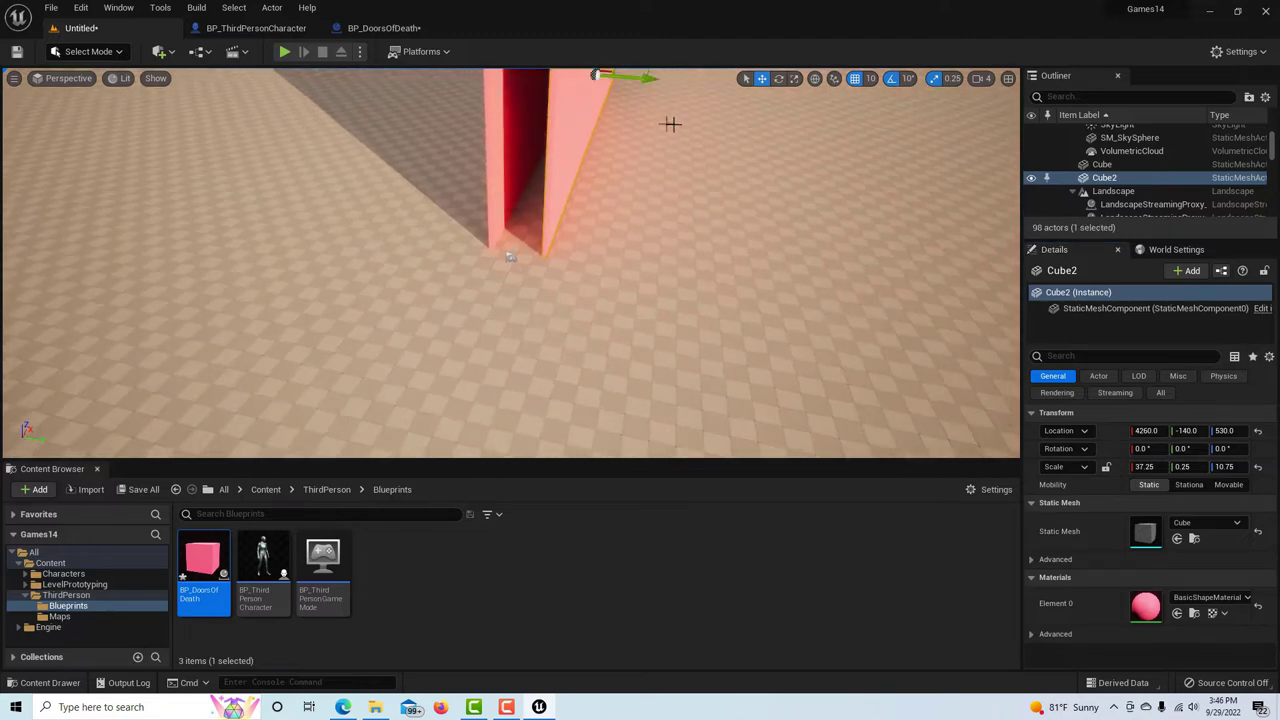
scroll(669, 110, down, 3)
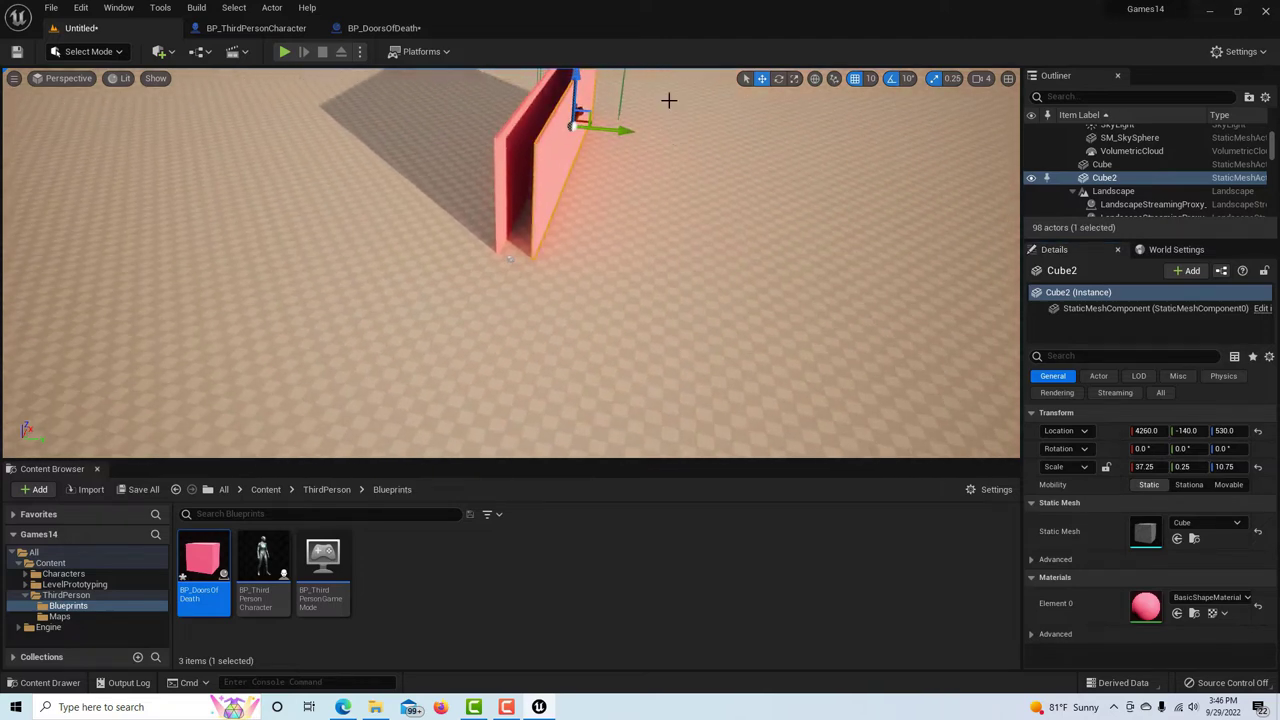
key(f)
scroll(563, 289, up, 3)
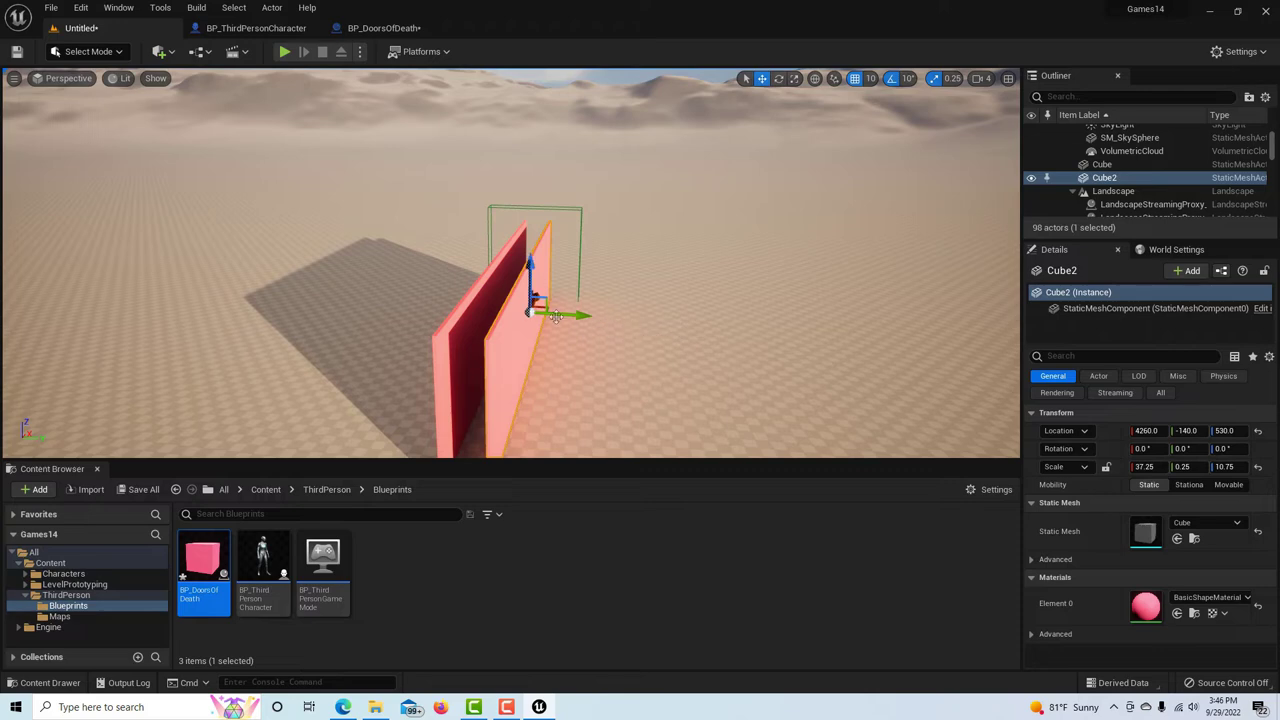
- Move the Cube component in BP_DoorsOfDeath to a Y location of 170, and return to the level
click(359, 30)
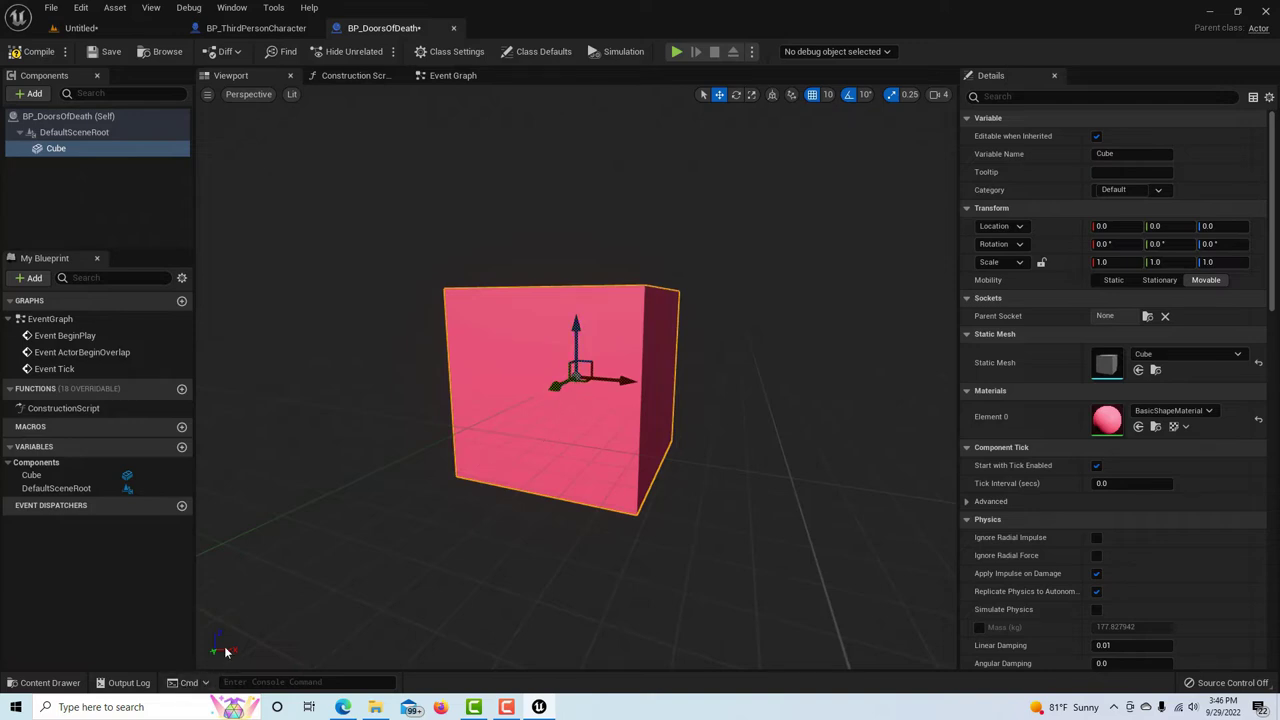
right_drag(228, 652, 525, 664)
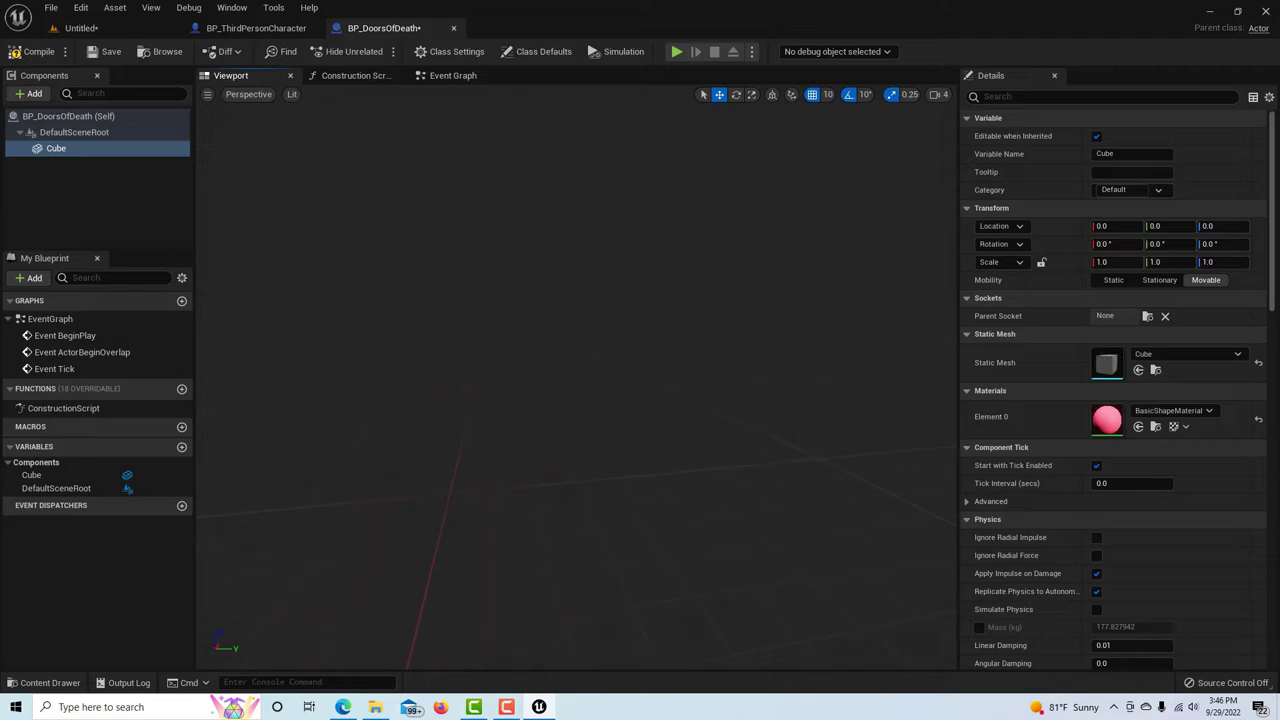
scroll(472, 466, down, 5)
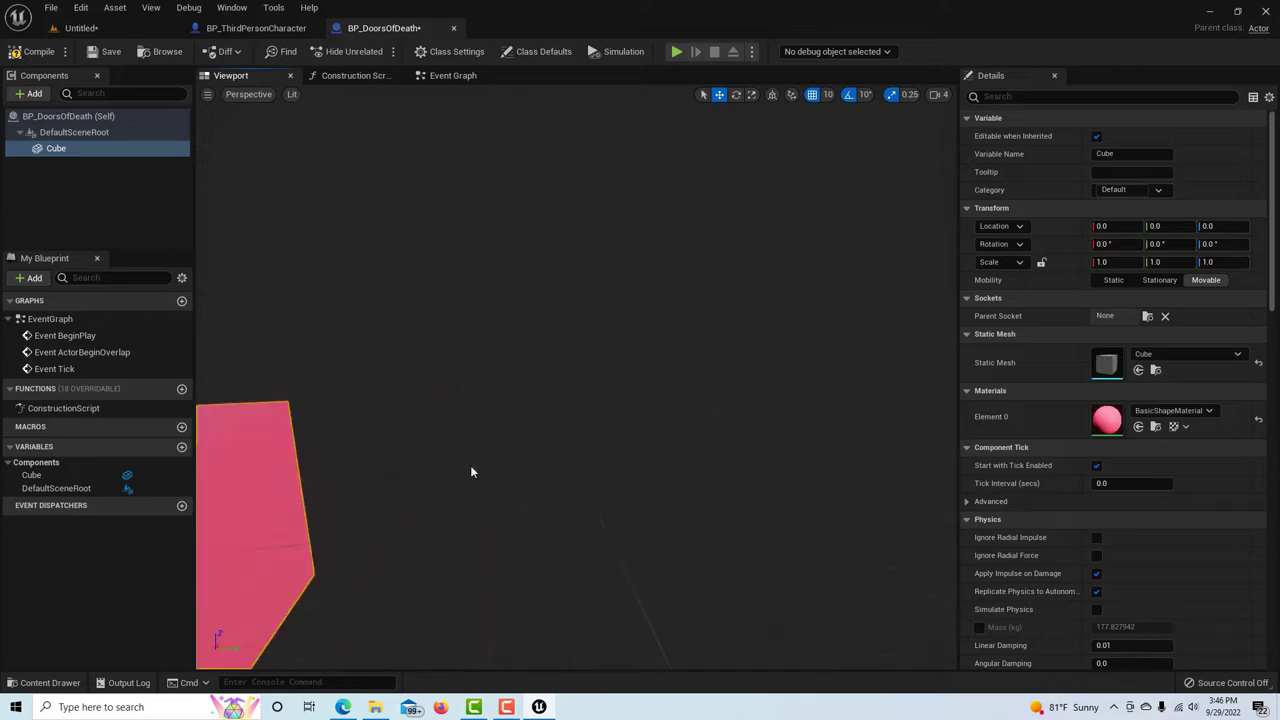
drag(414, 453, 596, 448)
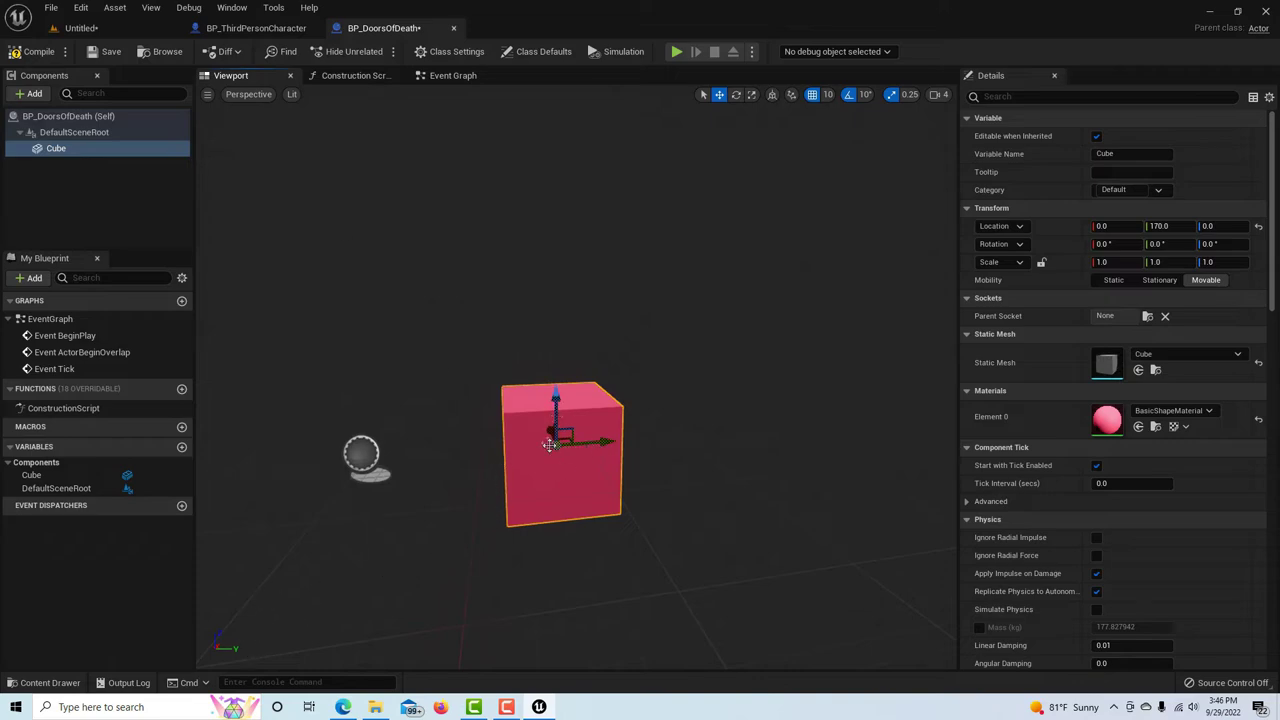
click(68, 28)
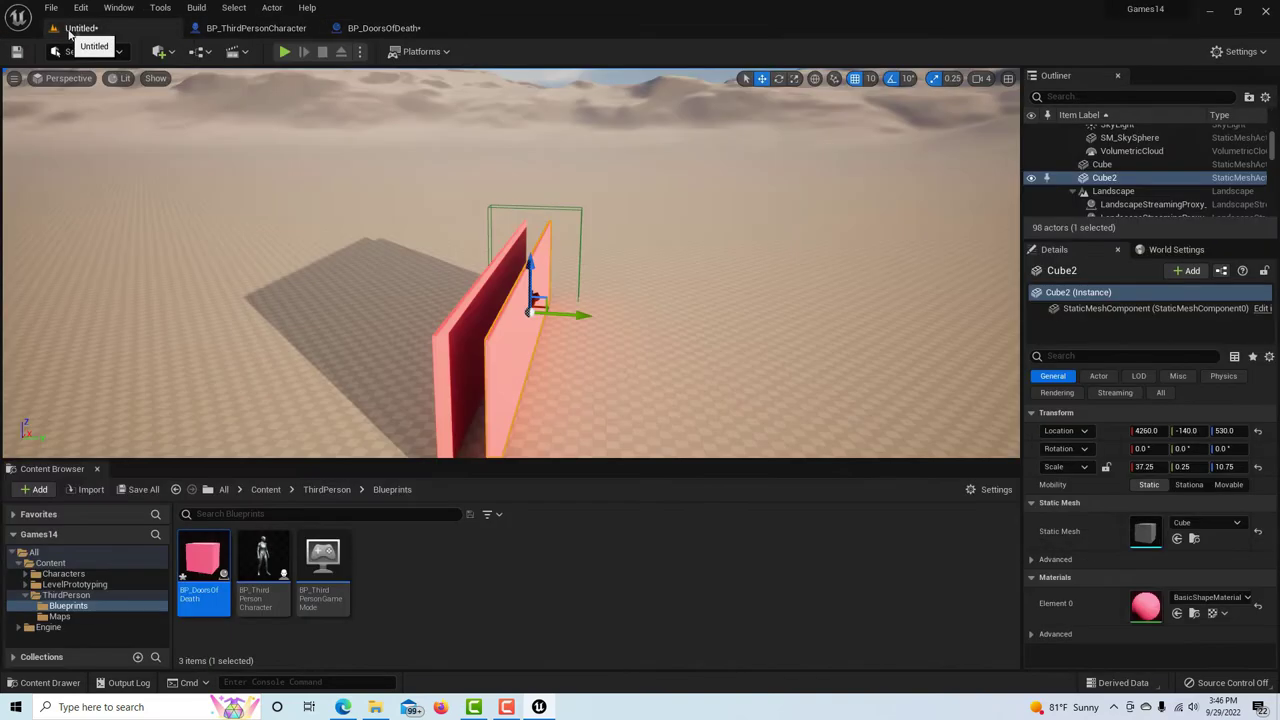
- In BP_DoorsOfDeath, scale the Cube component to 0.0525, 0.4575, 2.2925 as a thin door and raise it to Z 50
click(366, 32)
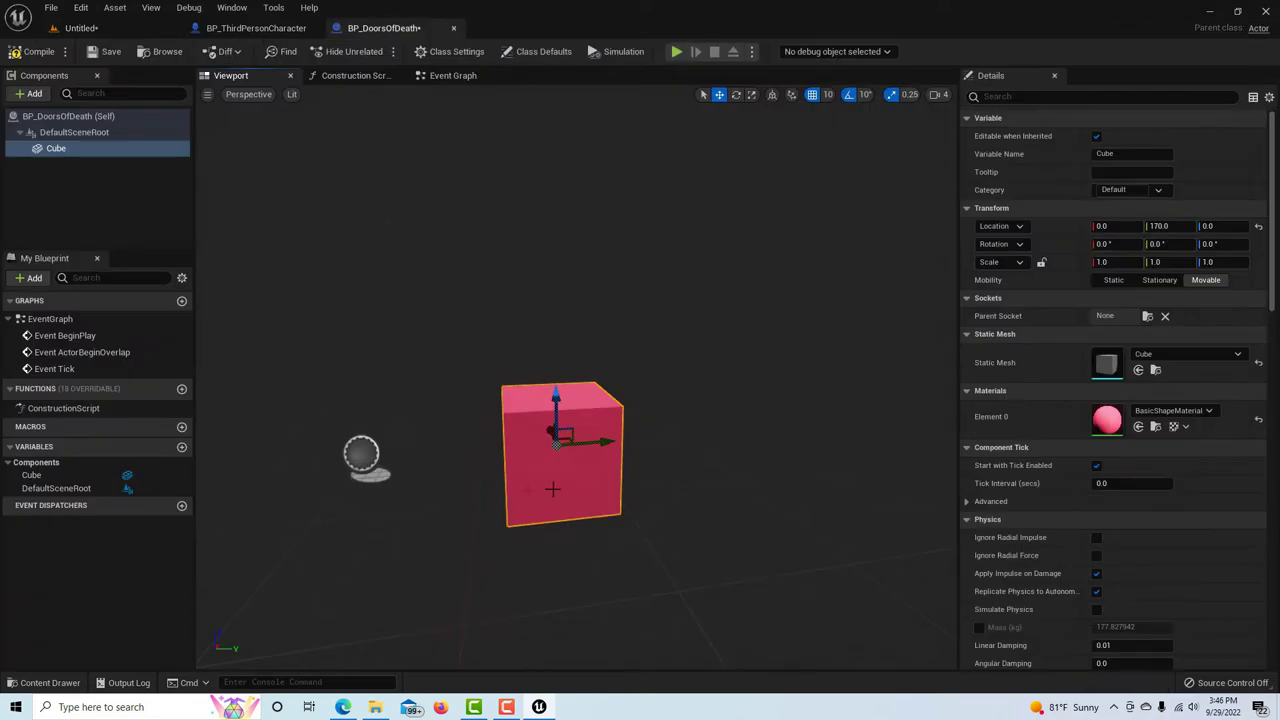
right_drag(629, 514, 570, 504)
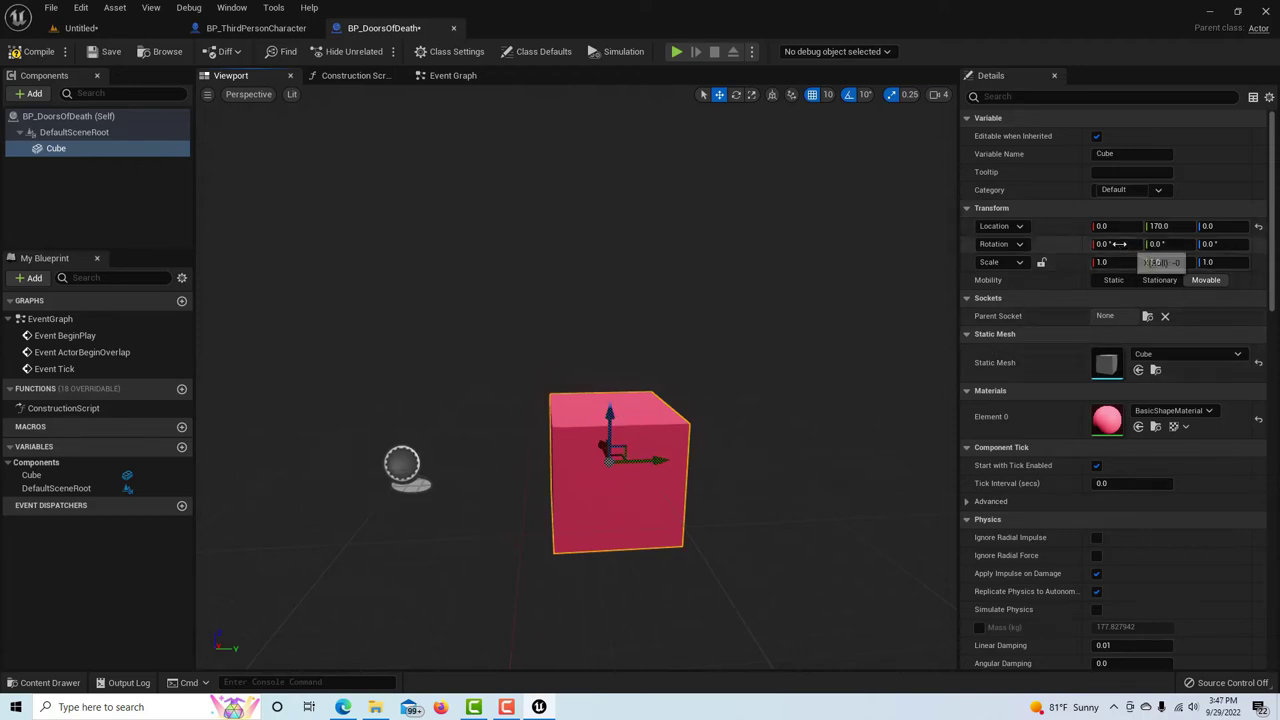
drag(1110, 262, 1052, 262)
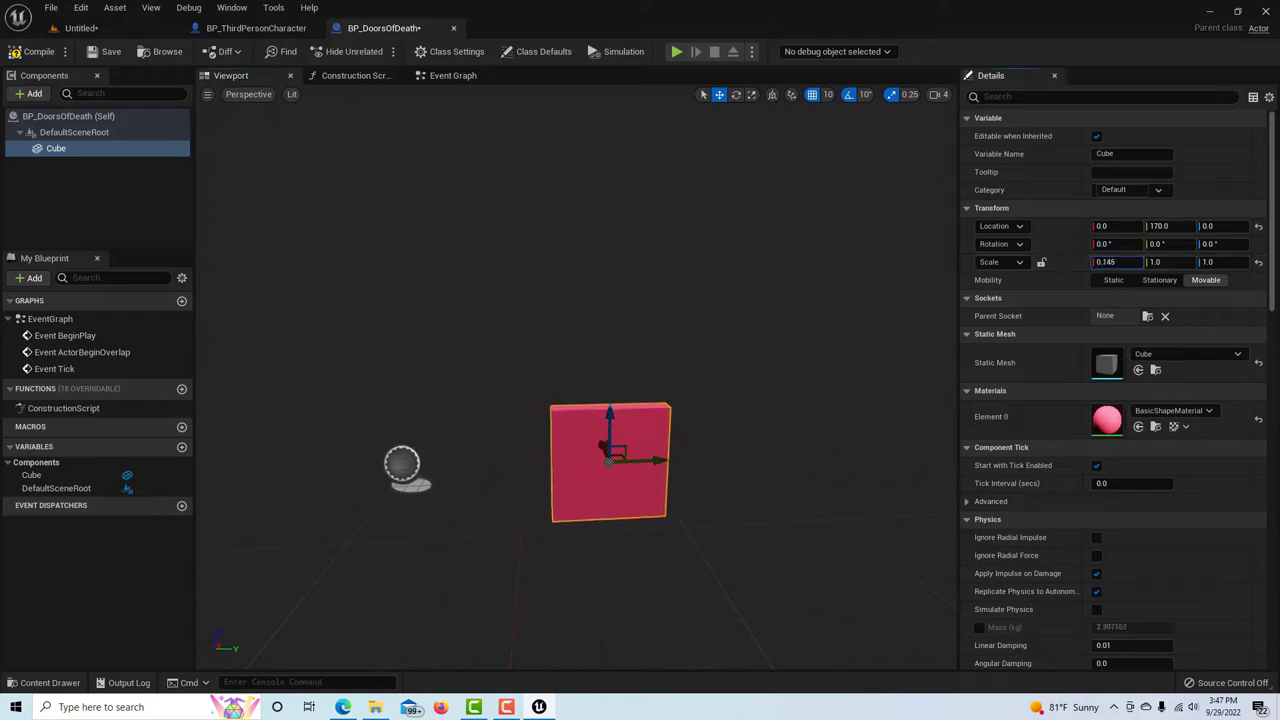
drag(1158, 262, 1099, 262)
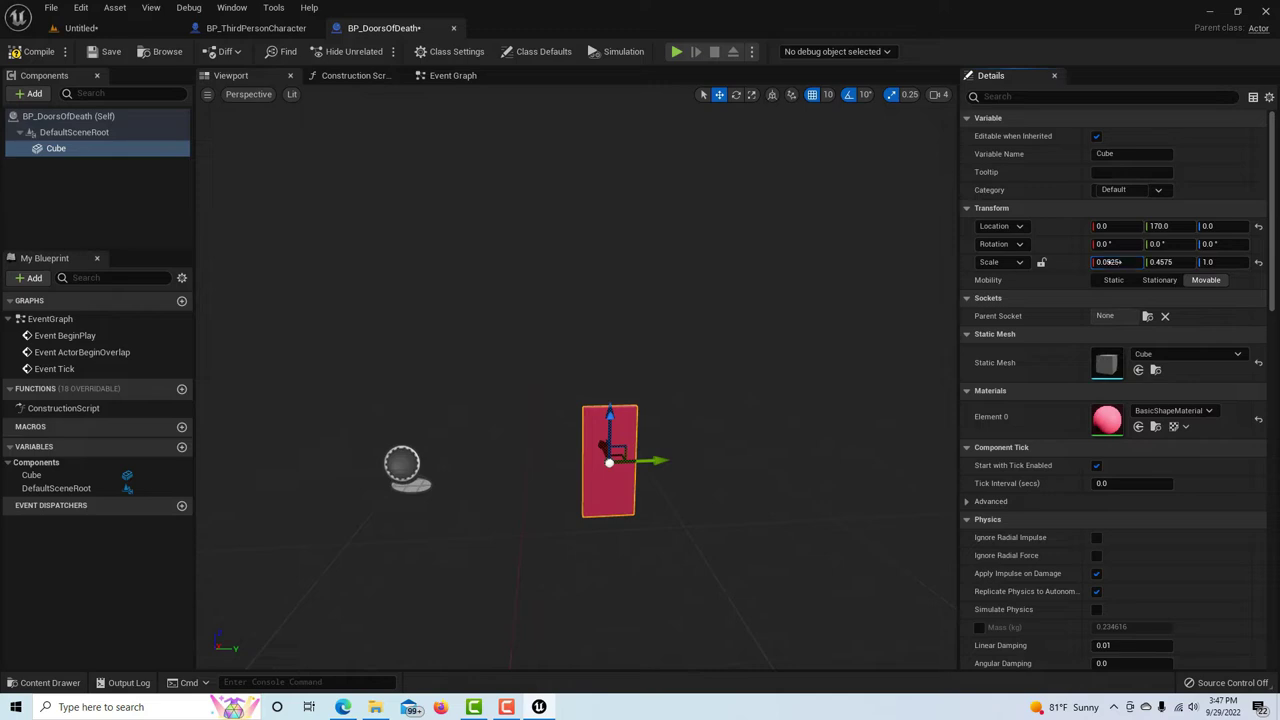
drag(1212, 262, 1243, 262)
drag(610, 424, 610, 356)
- Set the Cube component's Y and Z location to 0
click(1166, 228)
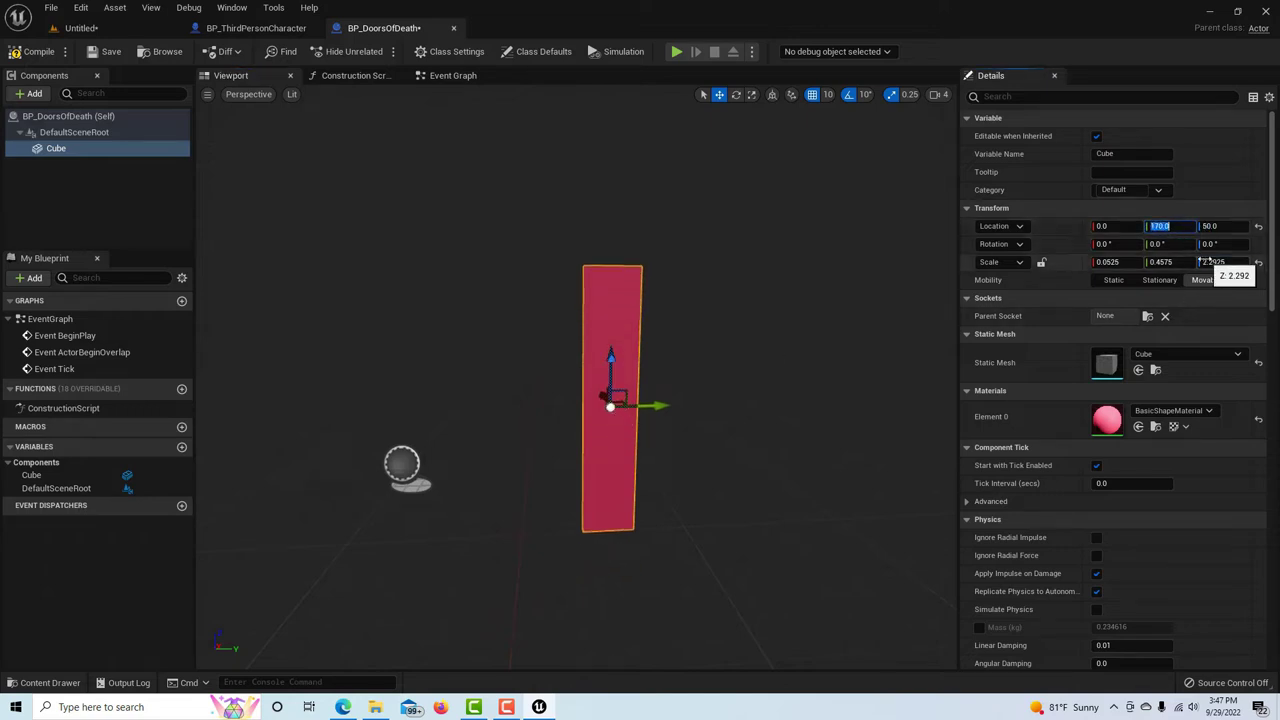
text(0)
key(Tab)
text(0)
key(Return)
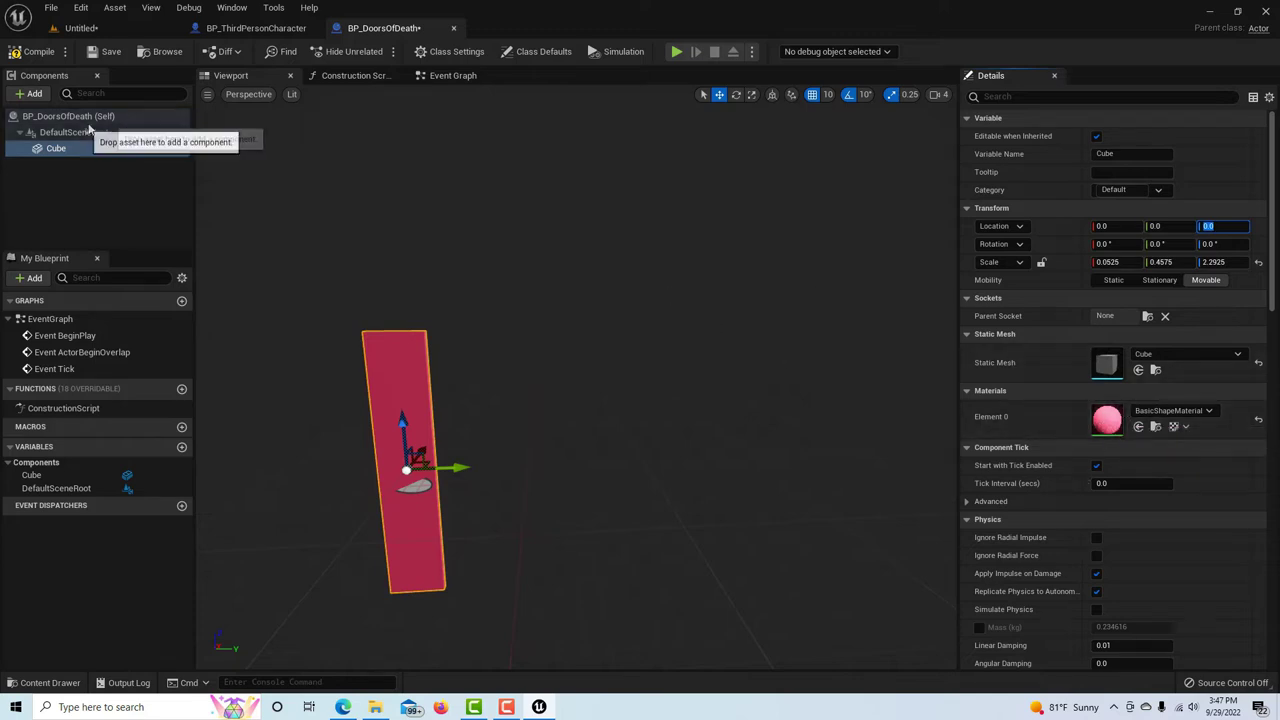
- Add a Box Collision component as a child of the Cube component
click(34, 93)
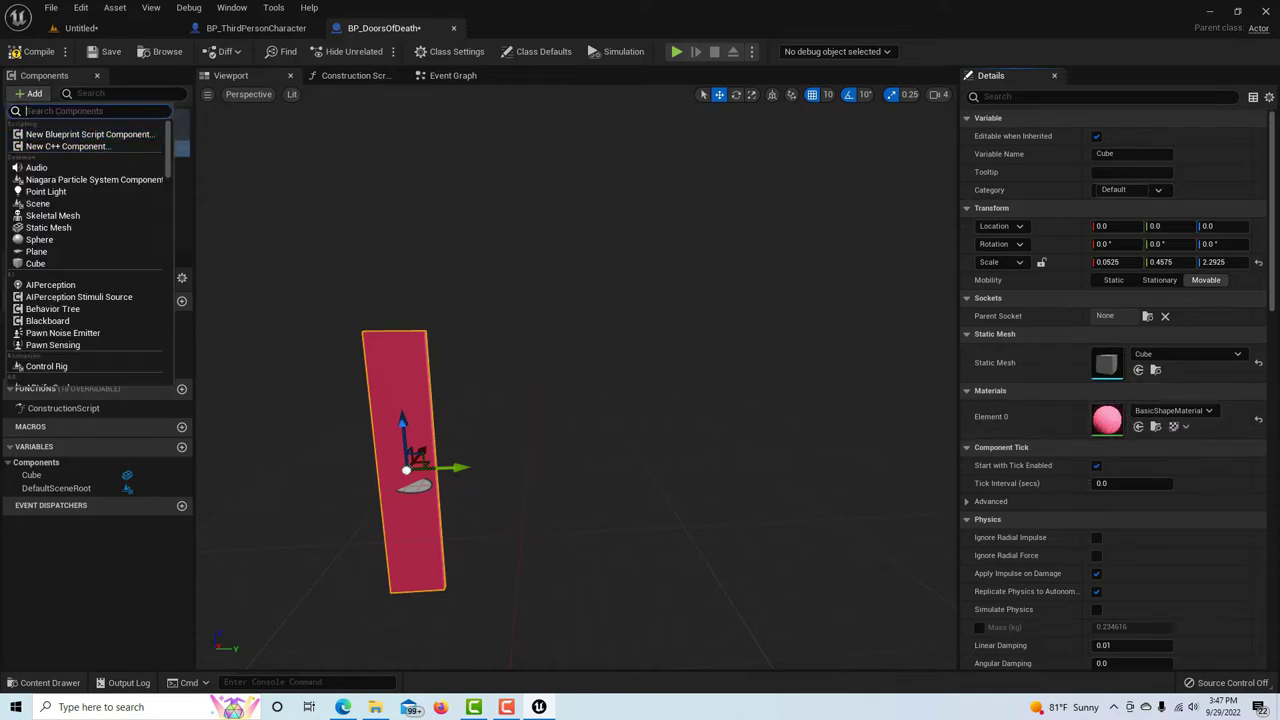
text(box coll)
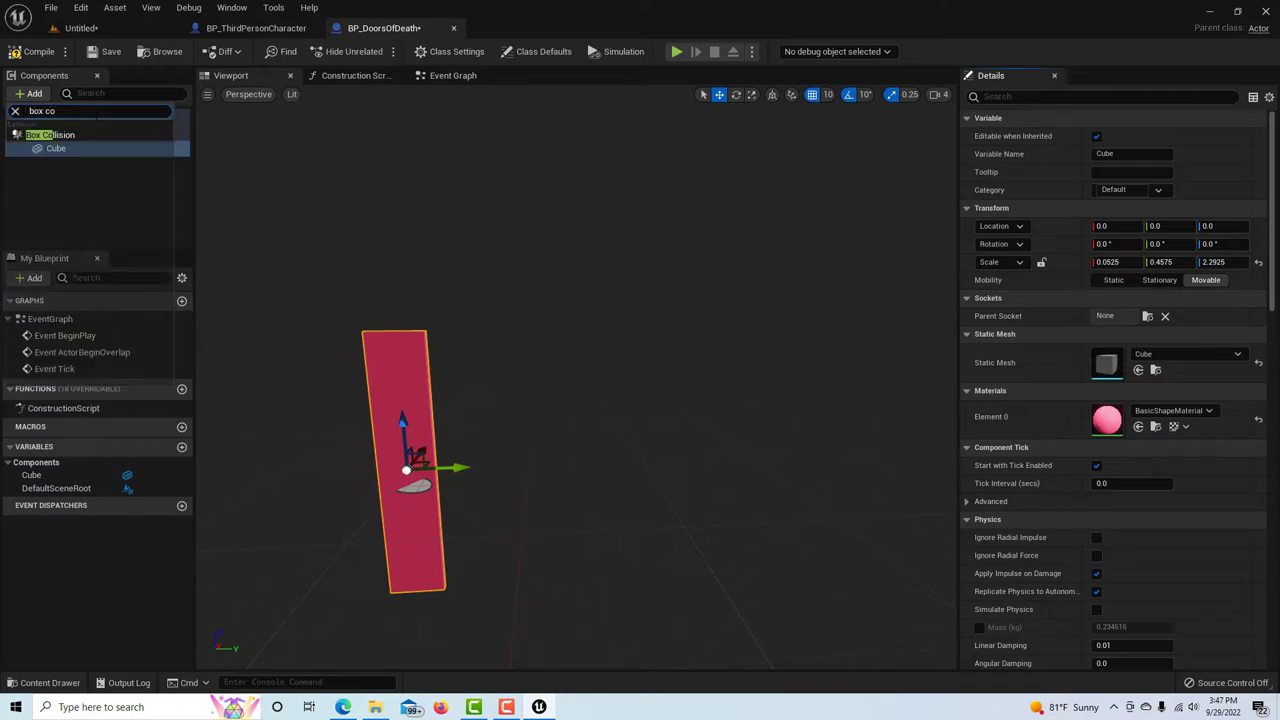
click(59, 149)
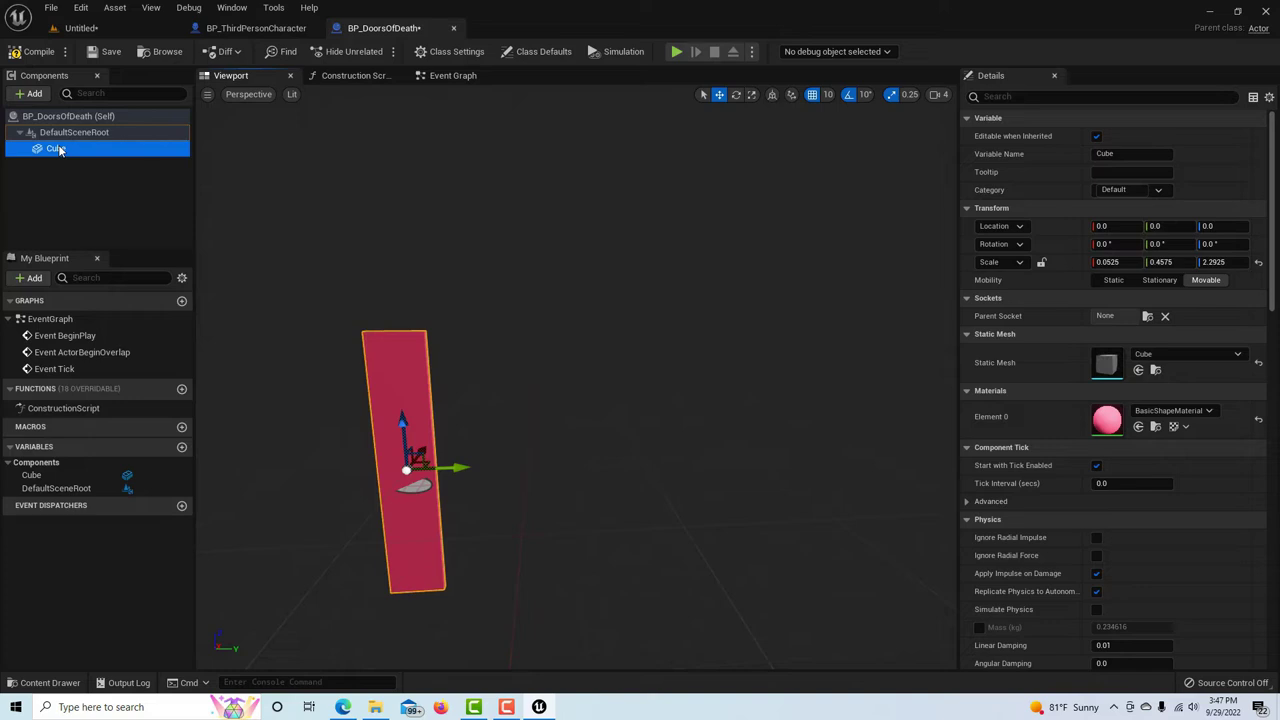
click(34, 93)
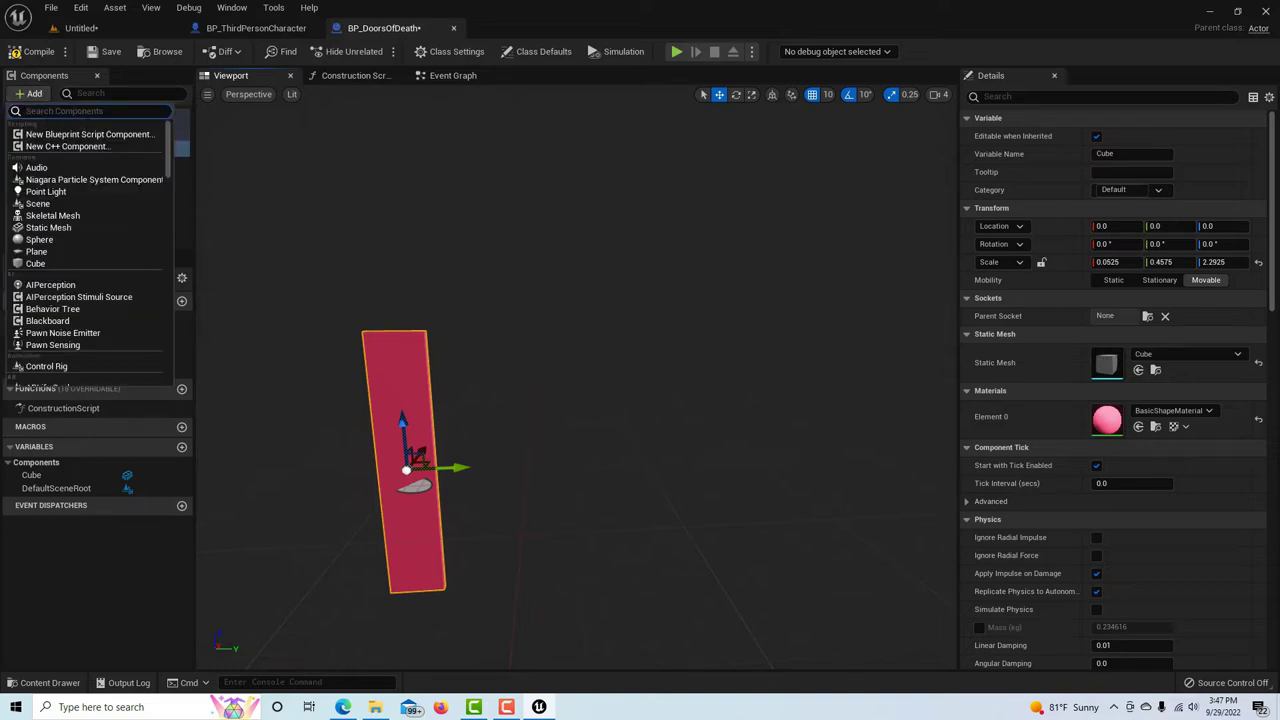
text(box)
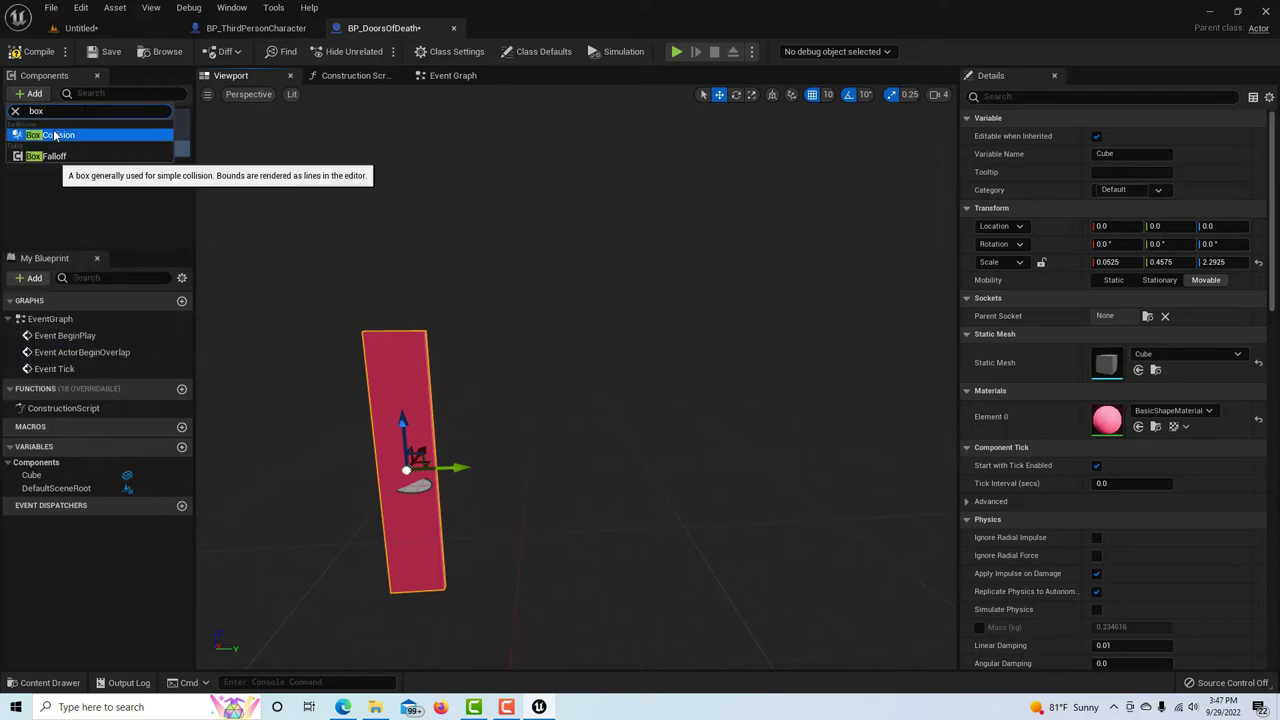
click(55, 134)
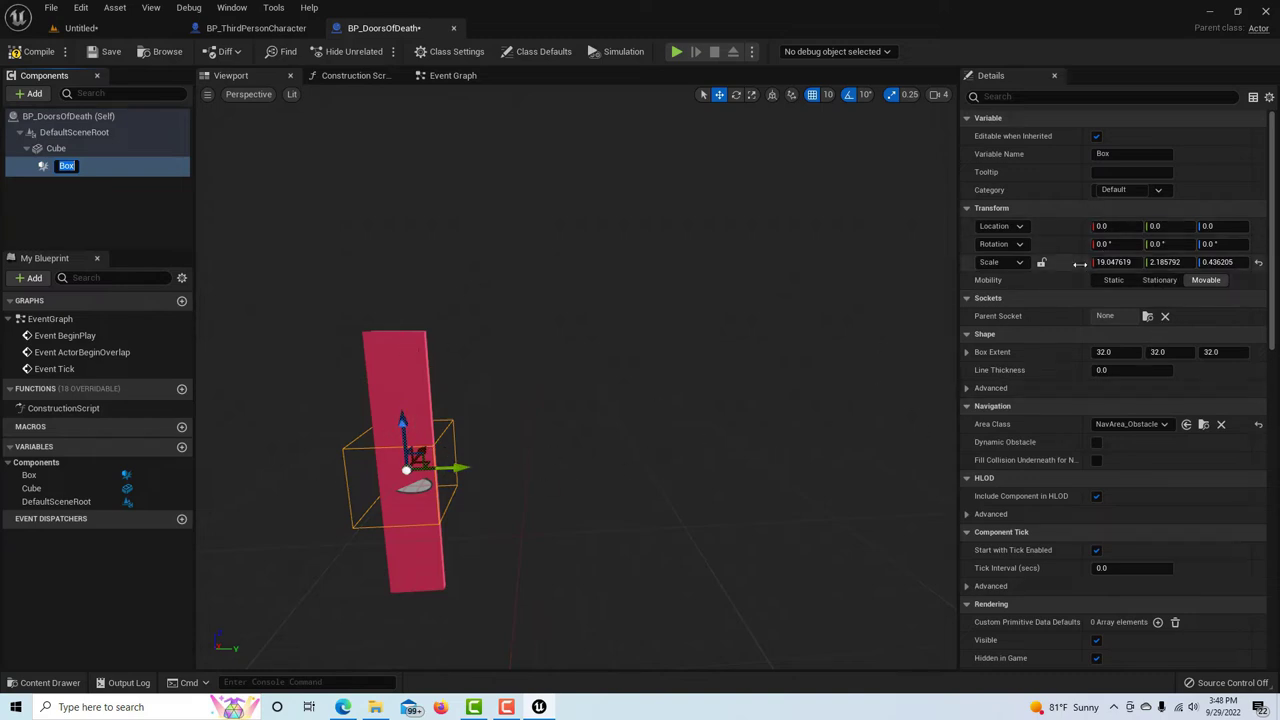
- Scale the Box collision to 2.485, 1.805, 1.595 so it encloses the door, and compile and save the blueprint
drag(1108, 264, 950, 262)
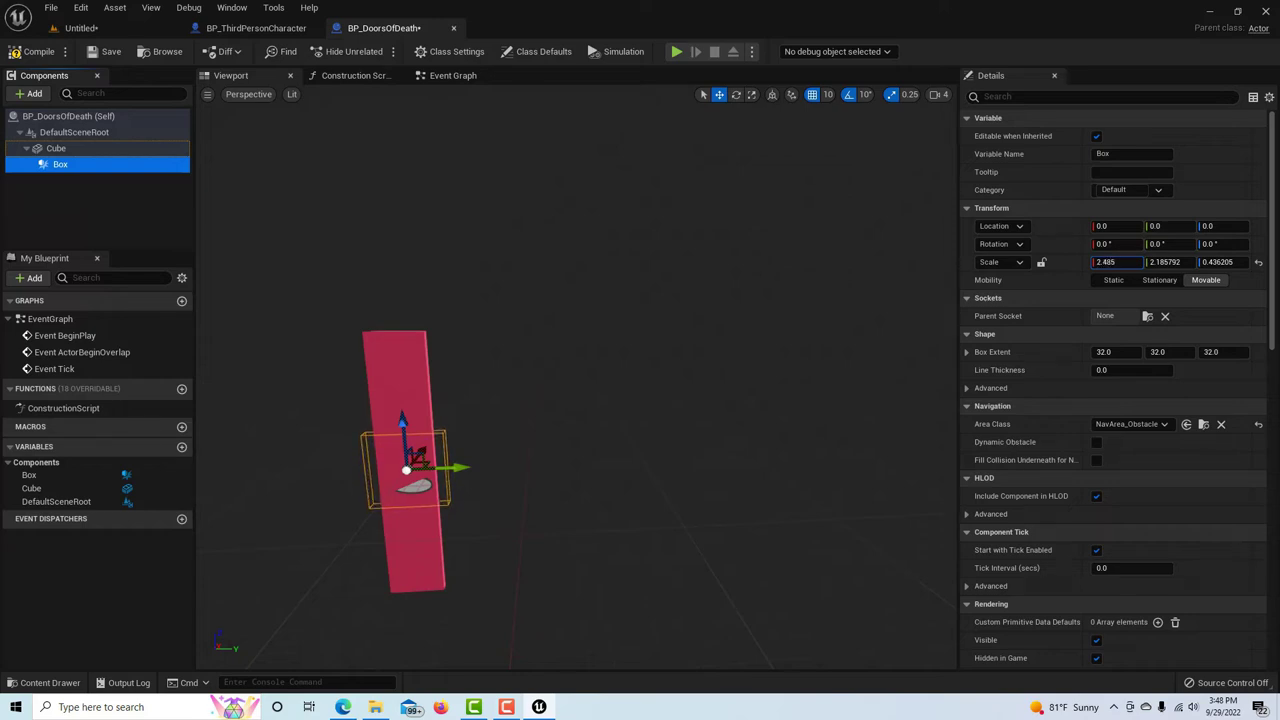
mouse_move(1165, 262)
mouse_down()
mouse_move(1185, 262)
mouse_move(1150, 262)
mouse_move(1166, 262)
mouse_up()
drag(1215, 262, 1250, 262)
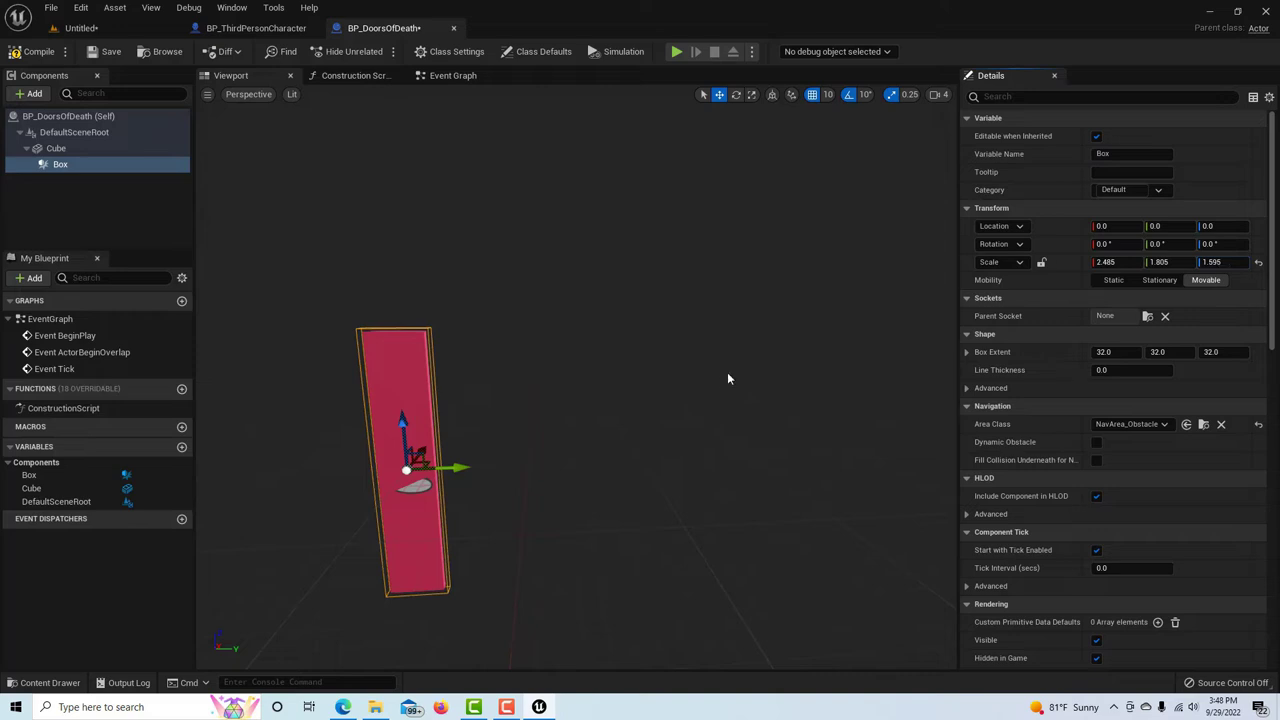
right_drag(568, 412, 695, 385)
key(w)
right_drag(505, 412, 572, 418)
click(36, 51)
click(92, 51)
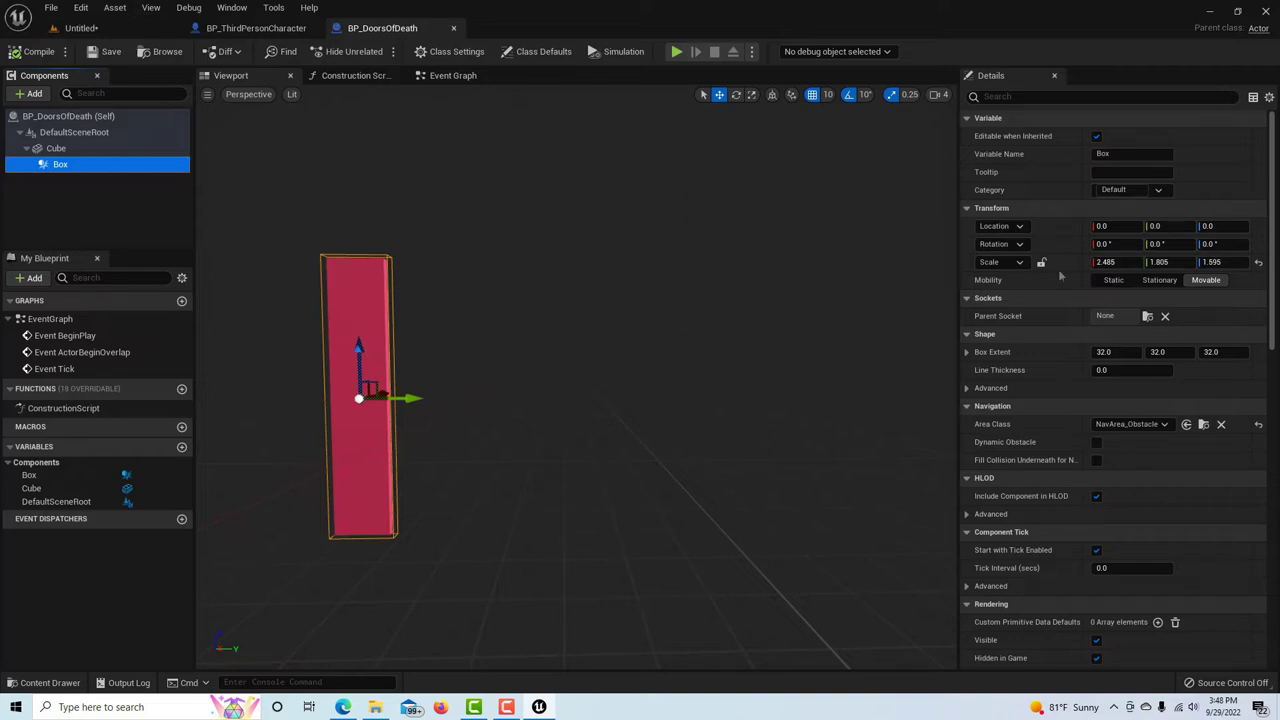
- Add an On Component Begin Overlap event for the Box component and reposition its node in open space below Event Tick
drag(1272, 276, 1272, 405)
scroll(1157, 453, down, 5)
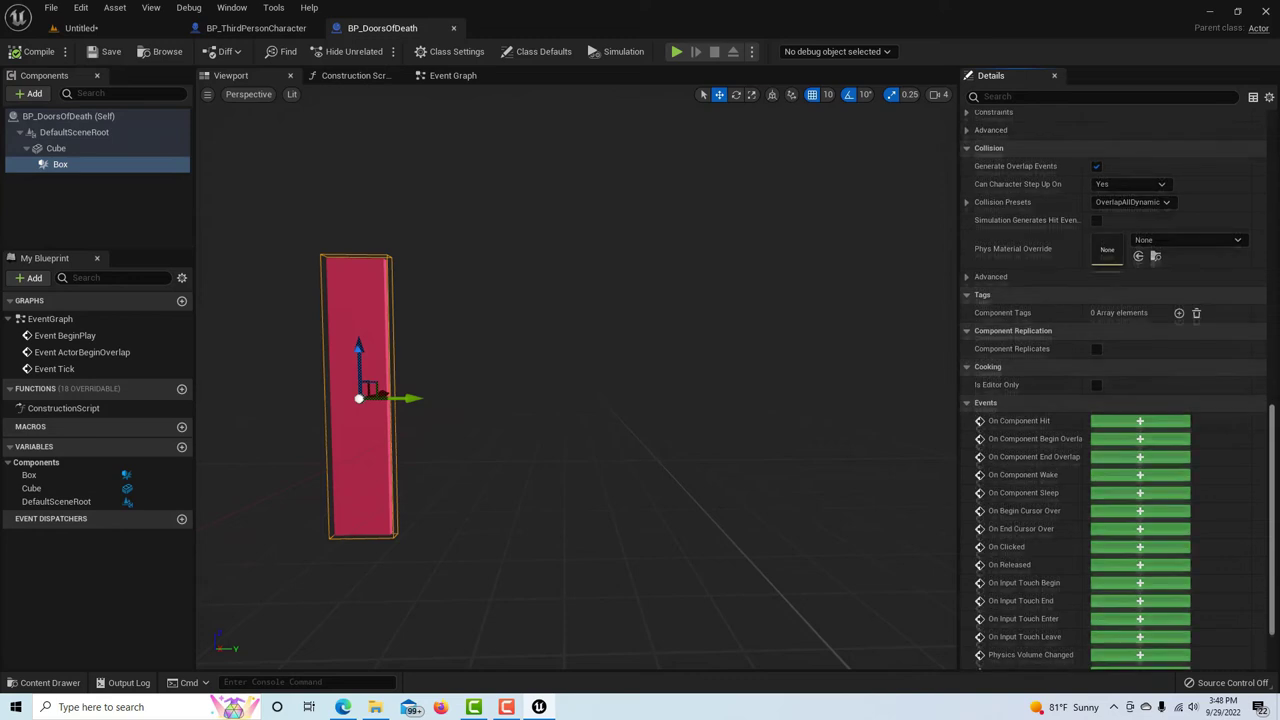
click(1151, 446)
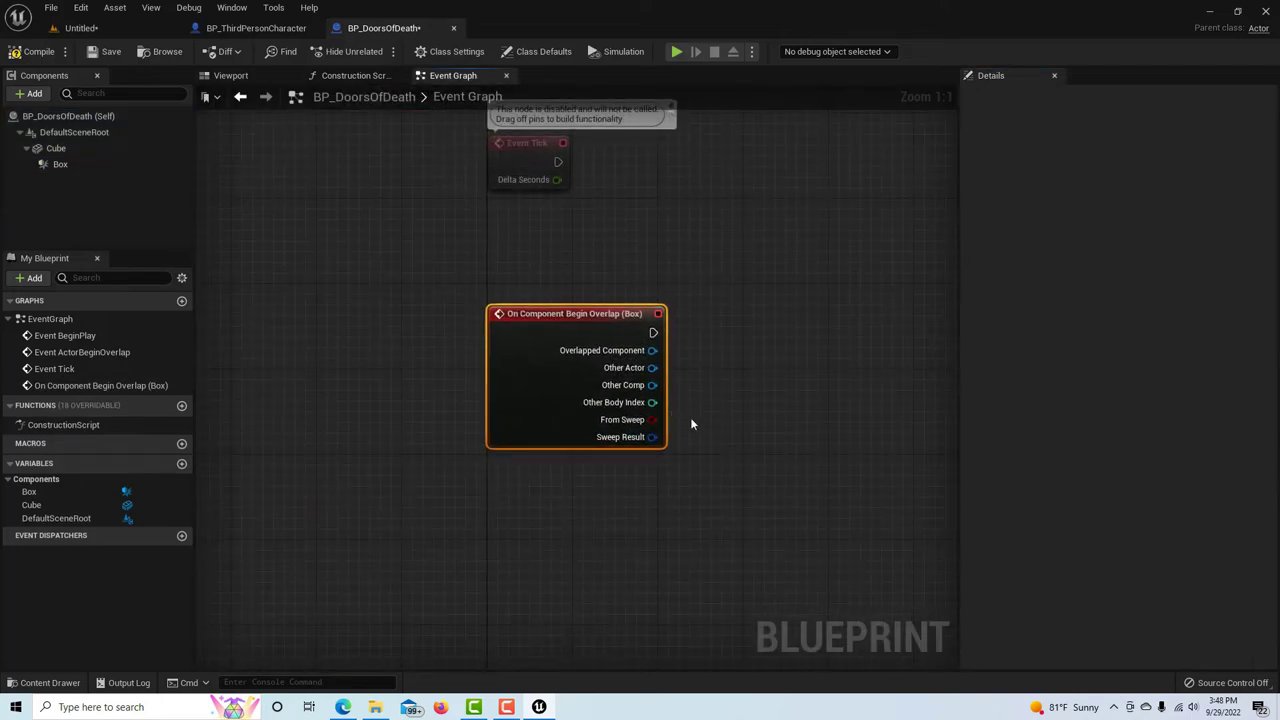
drag(546, 314, 333, 293)
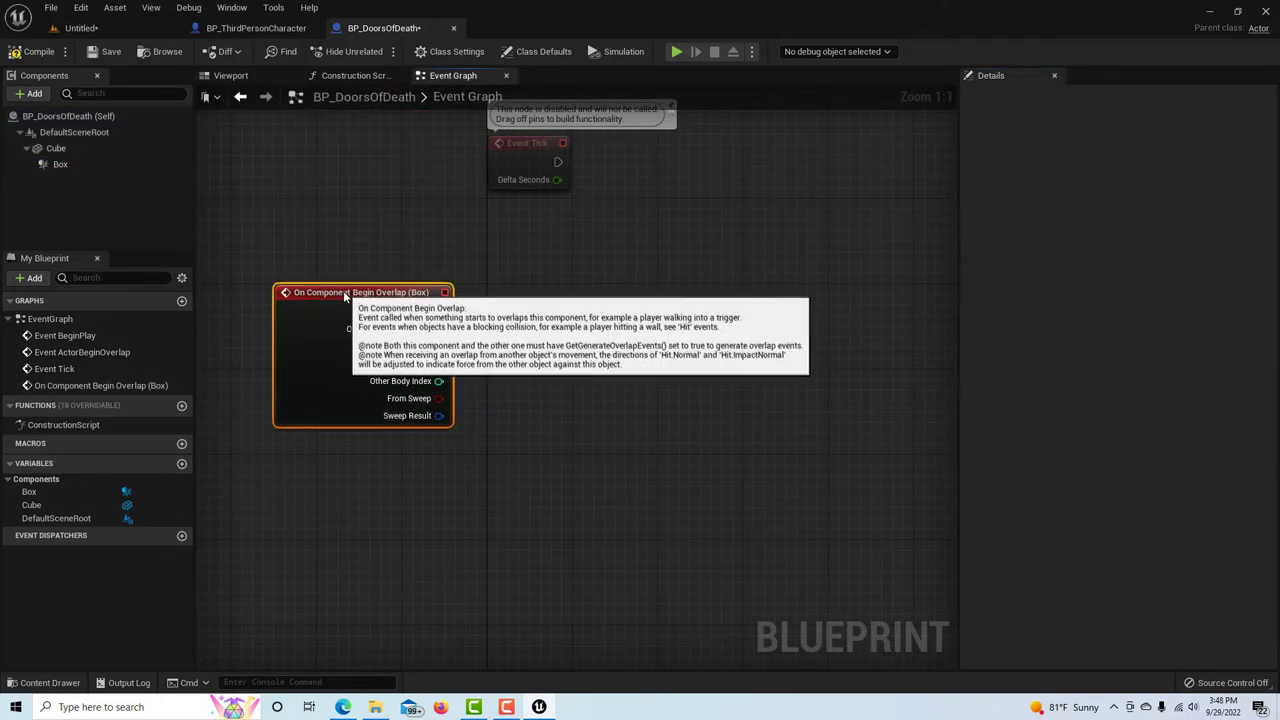
- Create a Cast To BP_ThirdPersonCharacter node from the overlap event's Other Actor output
drag(440, 348, 532, 390)
text(c)
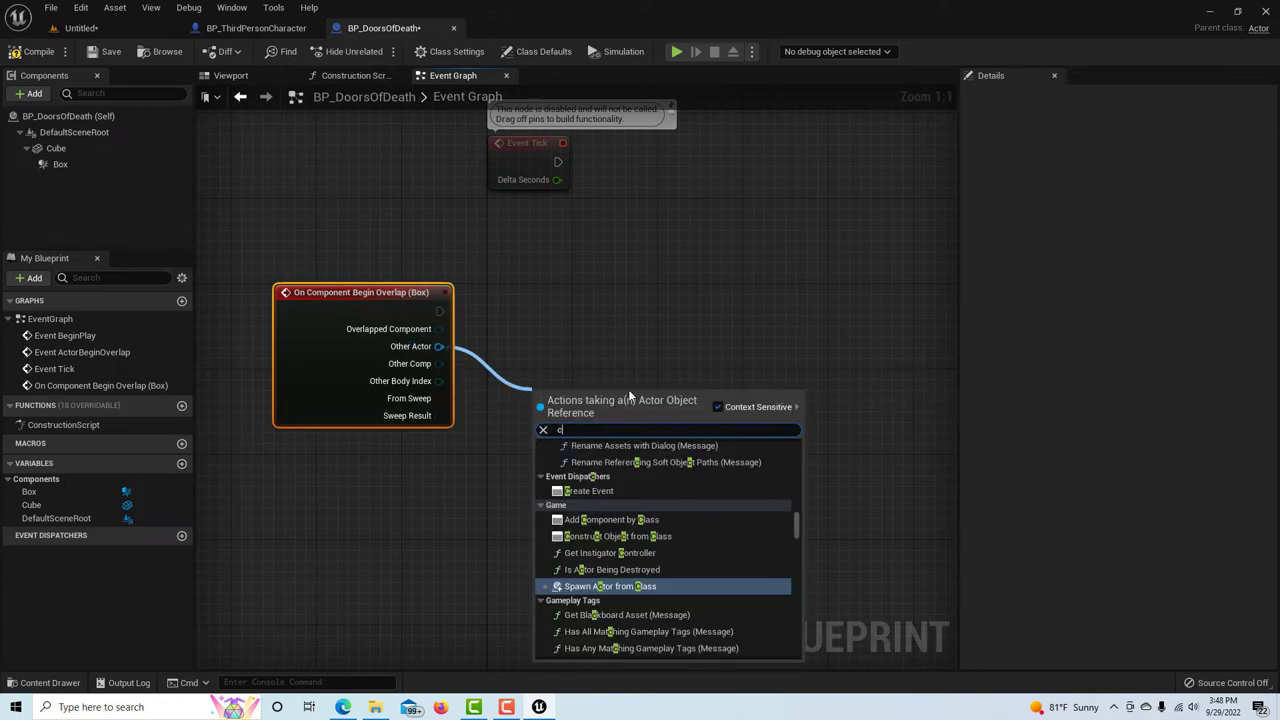
text(ast t)
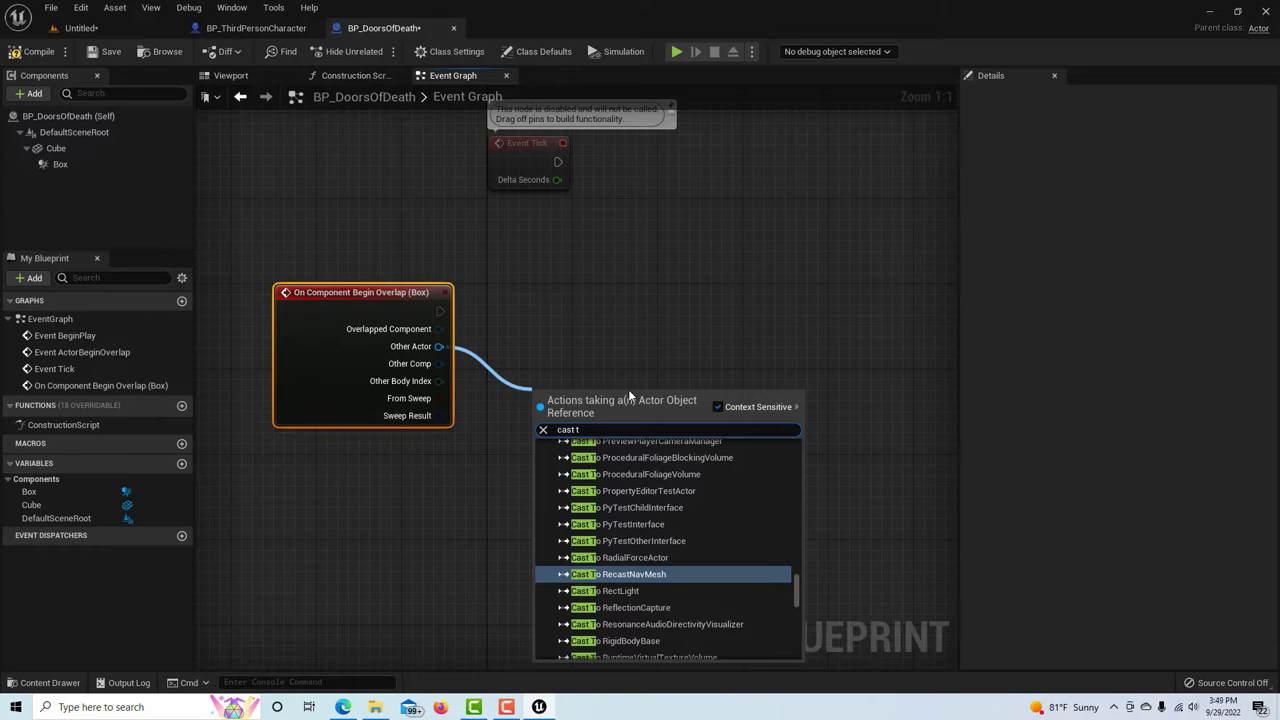
text(o thir)
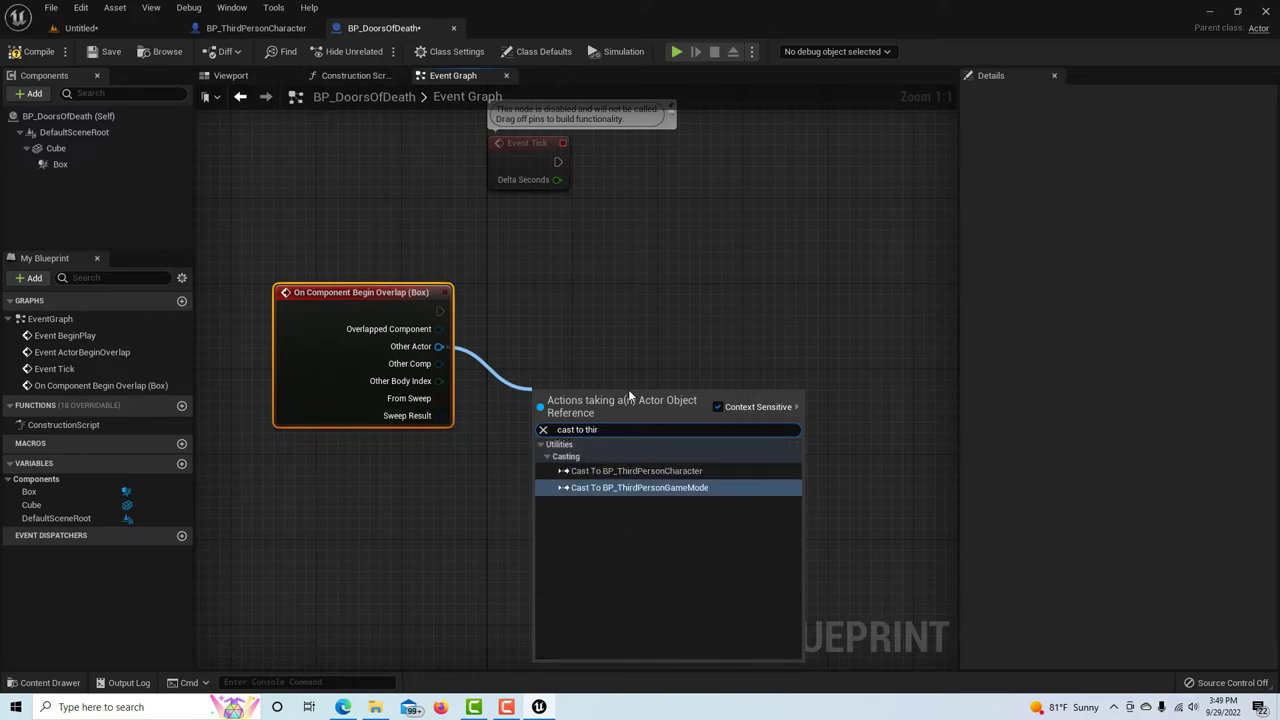
click(660, 471)
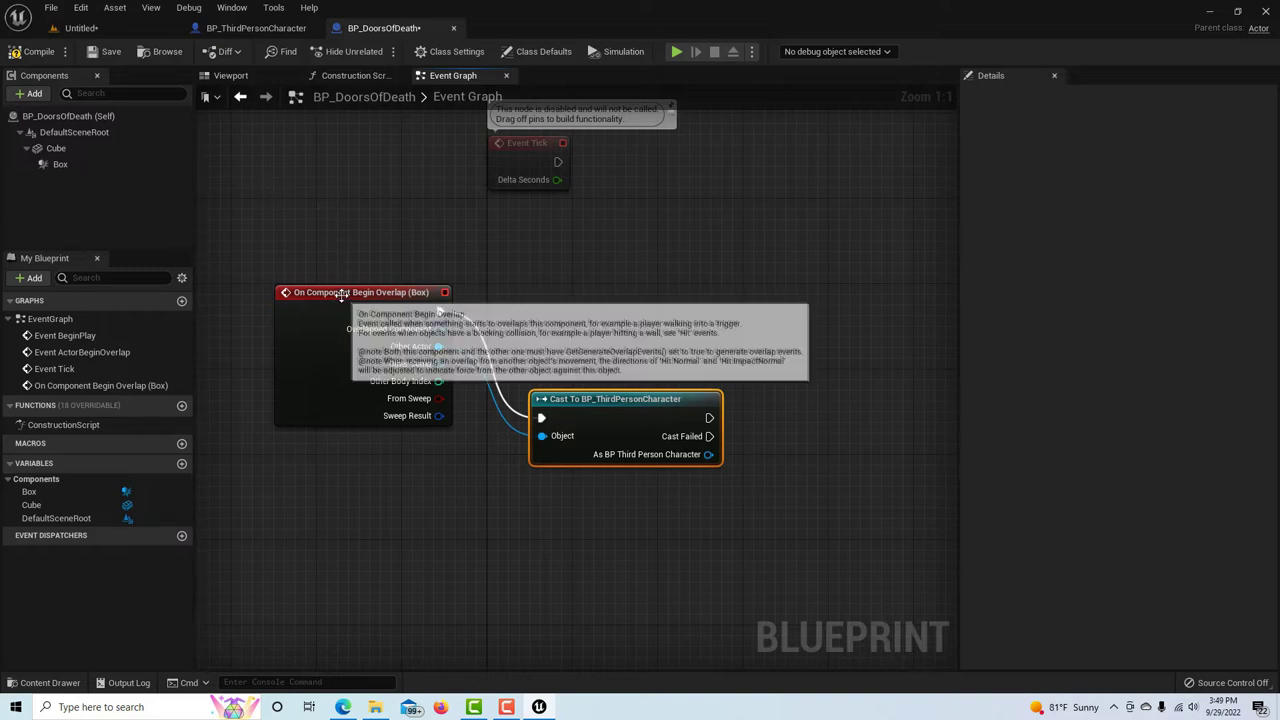
- Reposition the On Component Begin Overlap (Box) and Cast To BP_ThirdPersonCharacter nodes up and to the left, leaving room after the cast
drag(346, 296, 291, 285)
drag(600, 399, 534, 345)
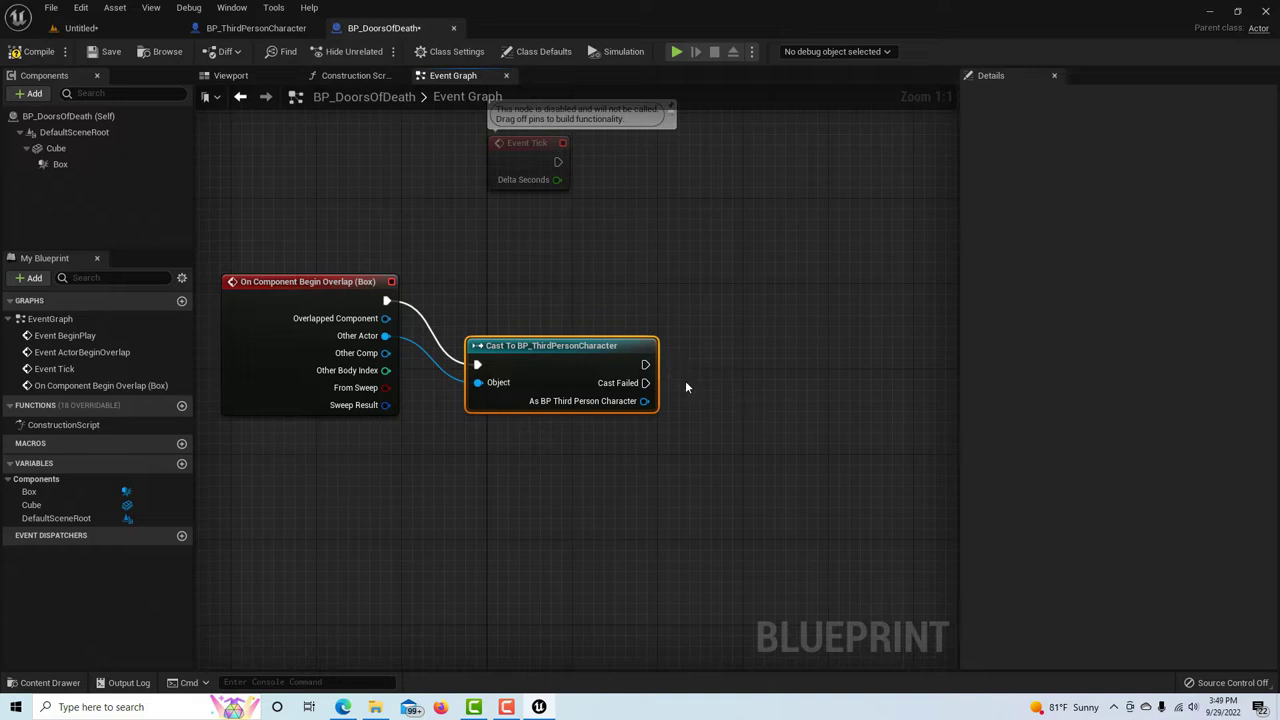
- Delete the keyboard 1 event that triggers Set Collision Enabled in the BP_ThirdPersonCharacter event graph
click(287, 30)
scroll(317, 530, up, 4)
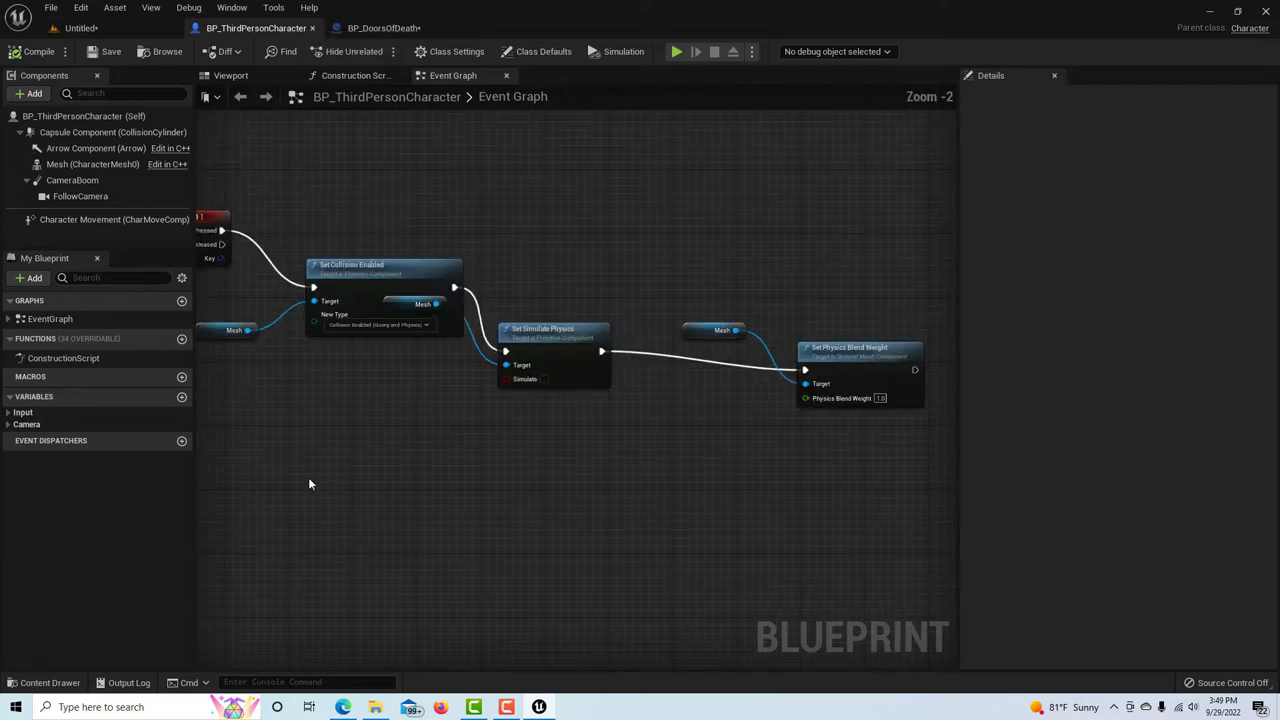
scroll(309, 477, down, 2)
right_drag(396, 264, 534, 312)
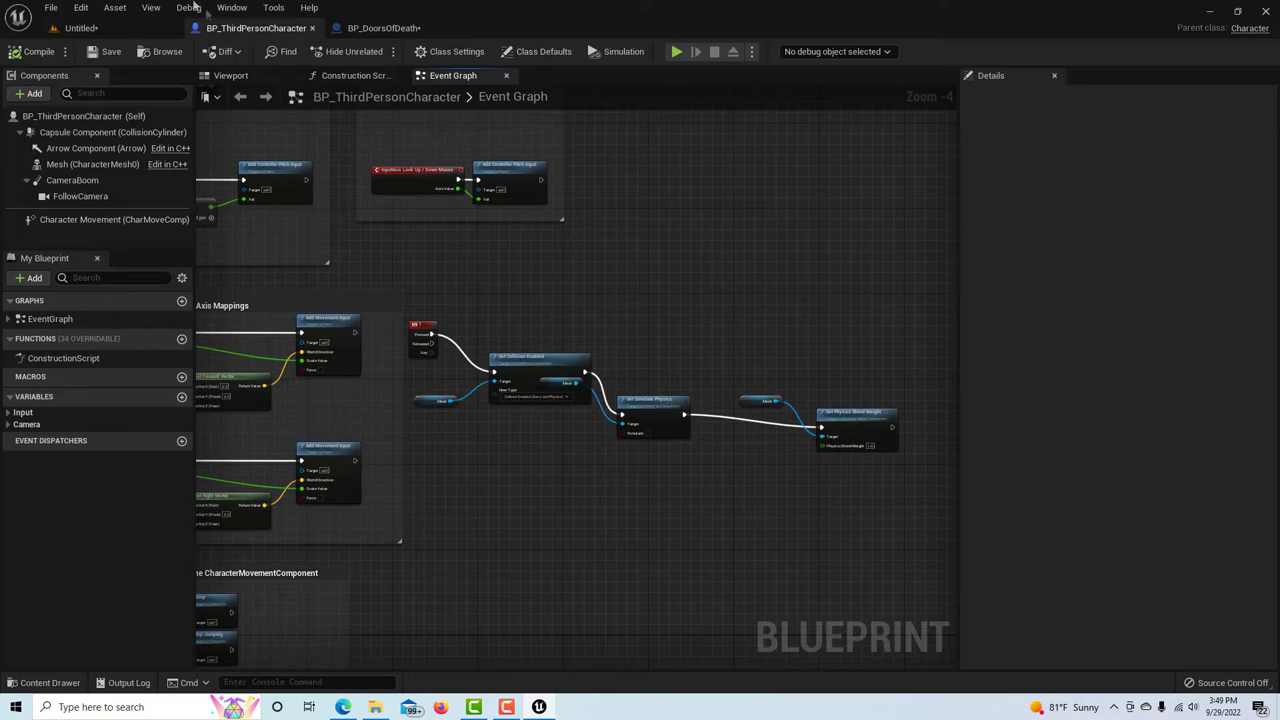
click(383, 28)
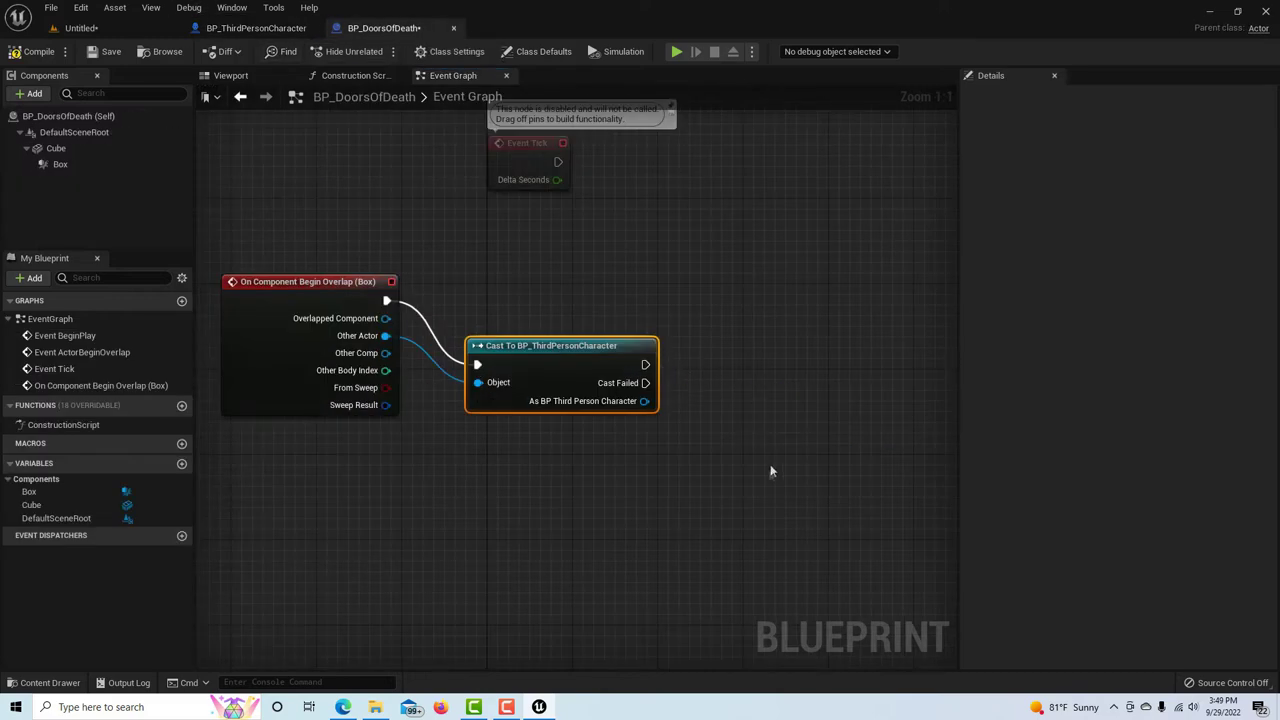
click(262, 28)
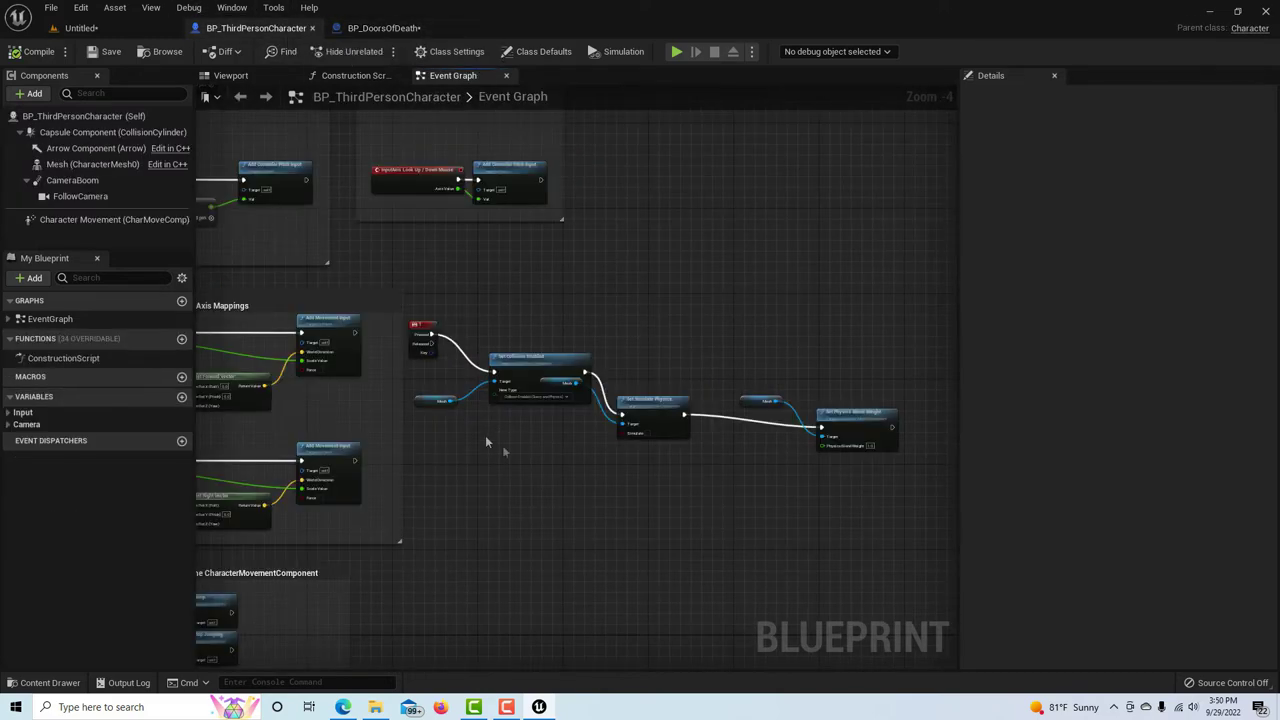
click(420, 328)
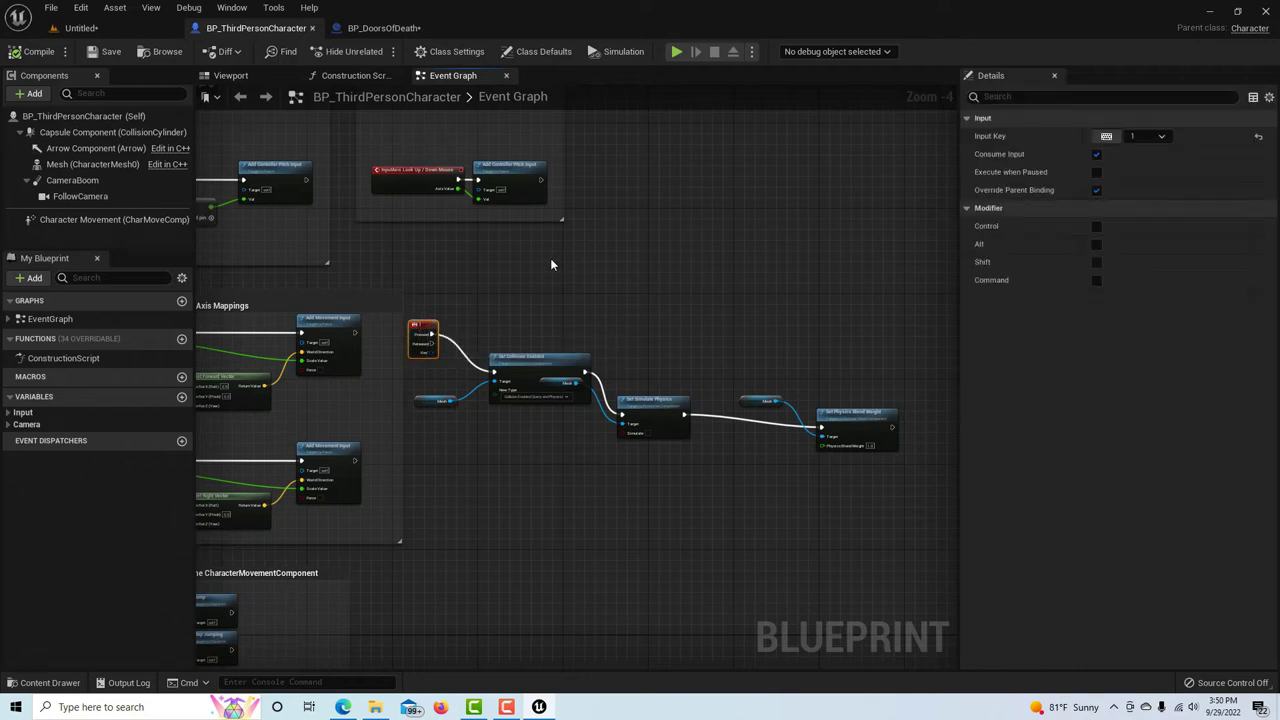
key(Delete)
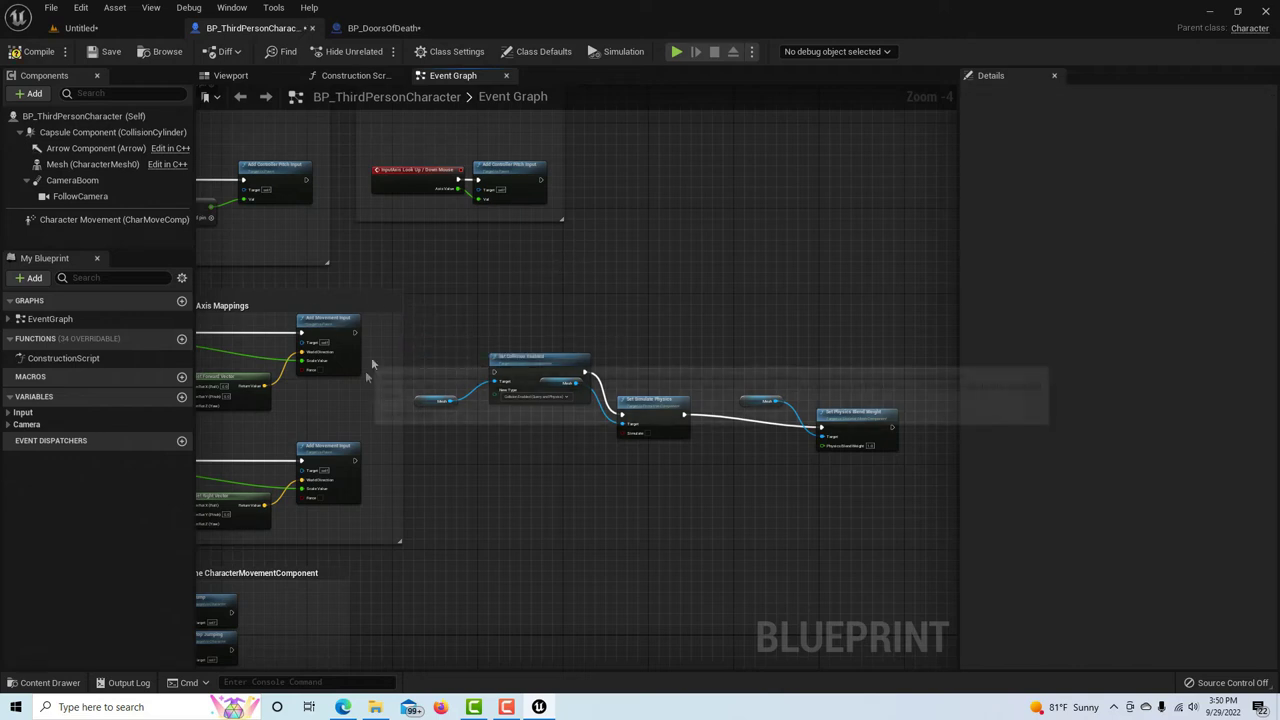
- Add a custom event named Die wired into Set Collision Enabled, and compile and save the character blueprint
right_click(441, 320)
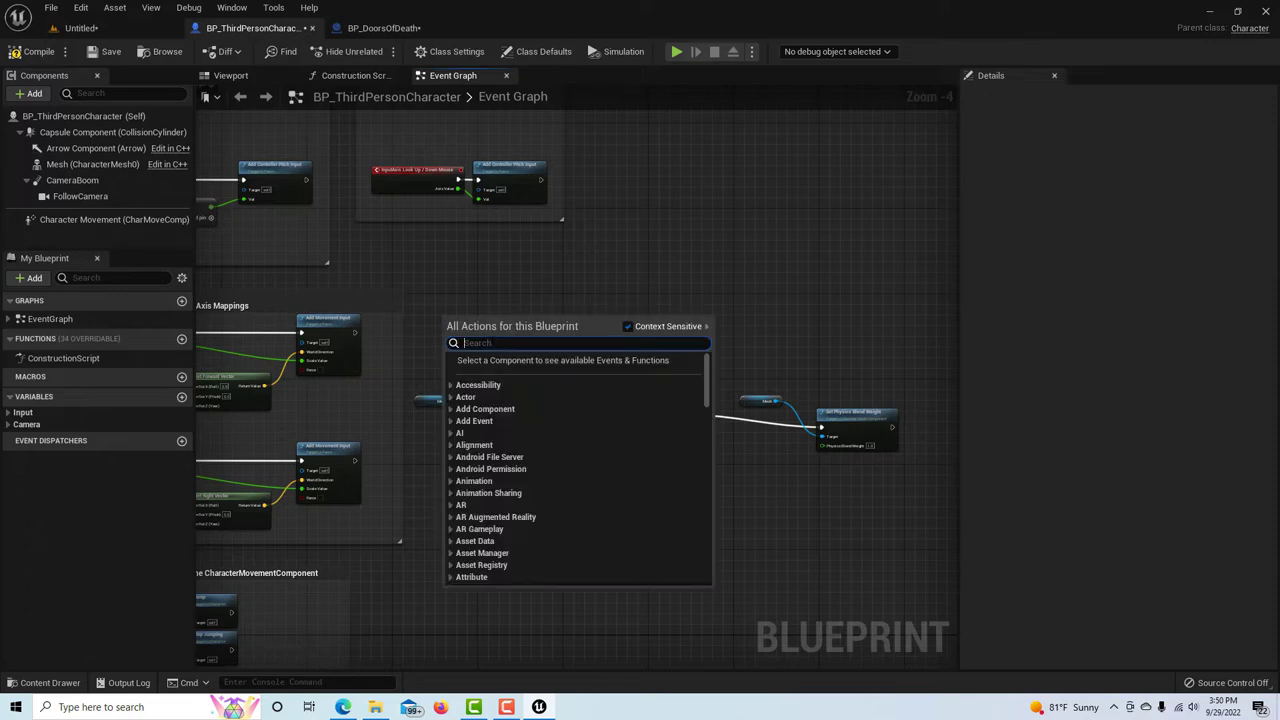
text(custom)
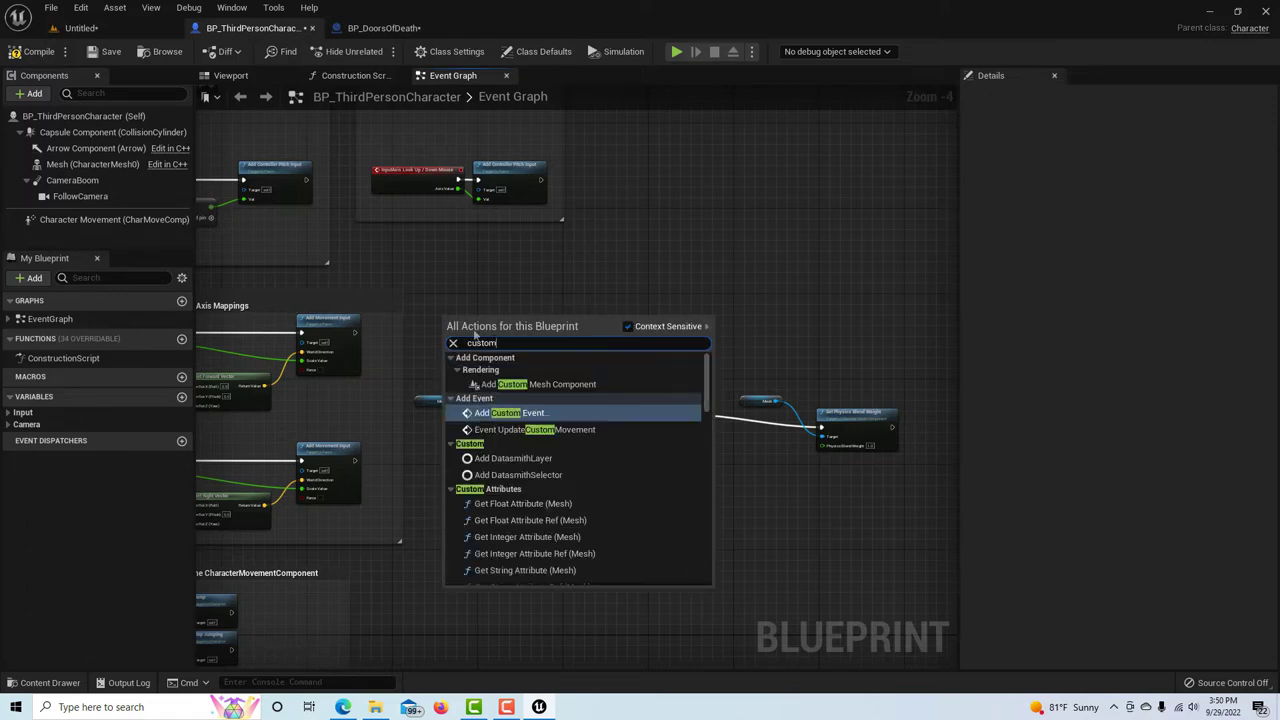
click(515, 413)
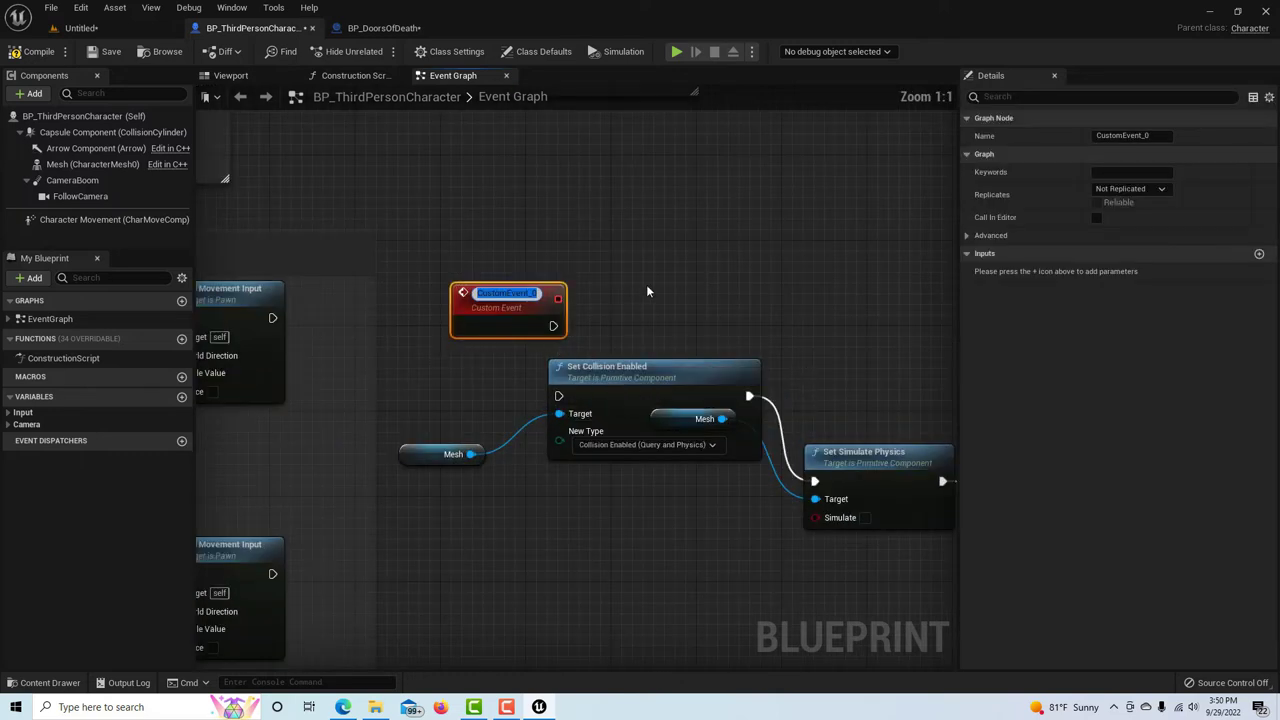
text(Die)
key(Return)
drag(496, 322, 558, 396)
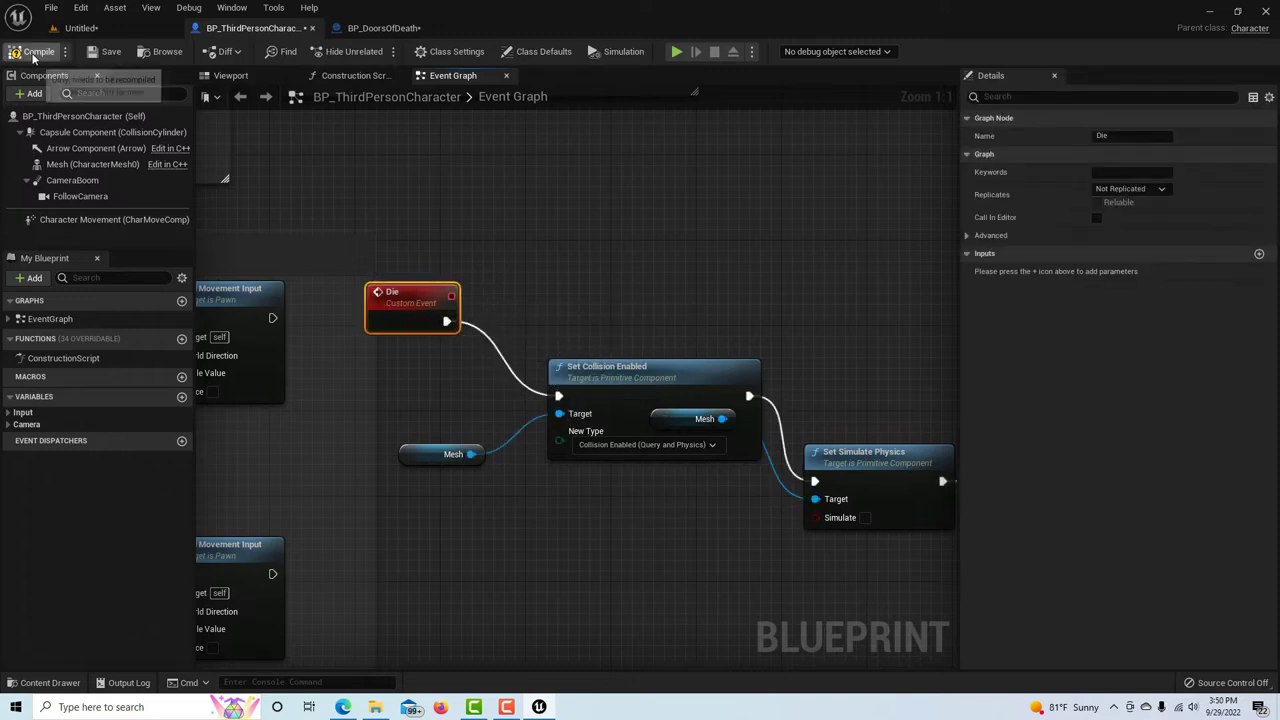
click(104, 52)
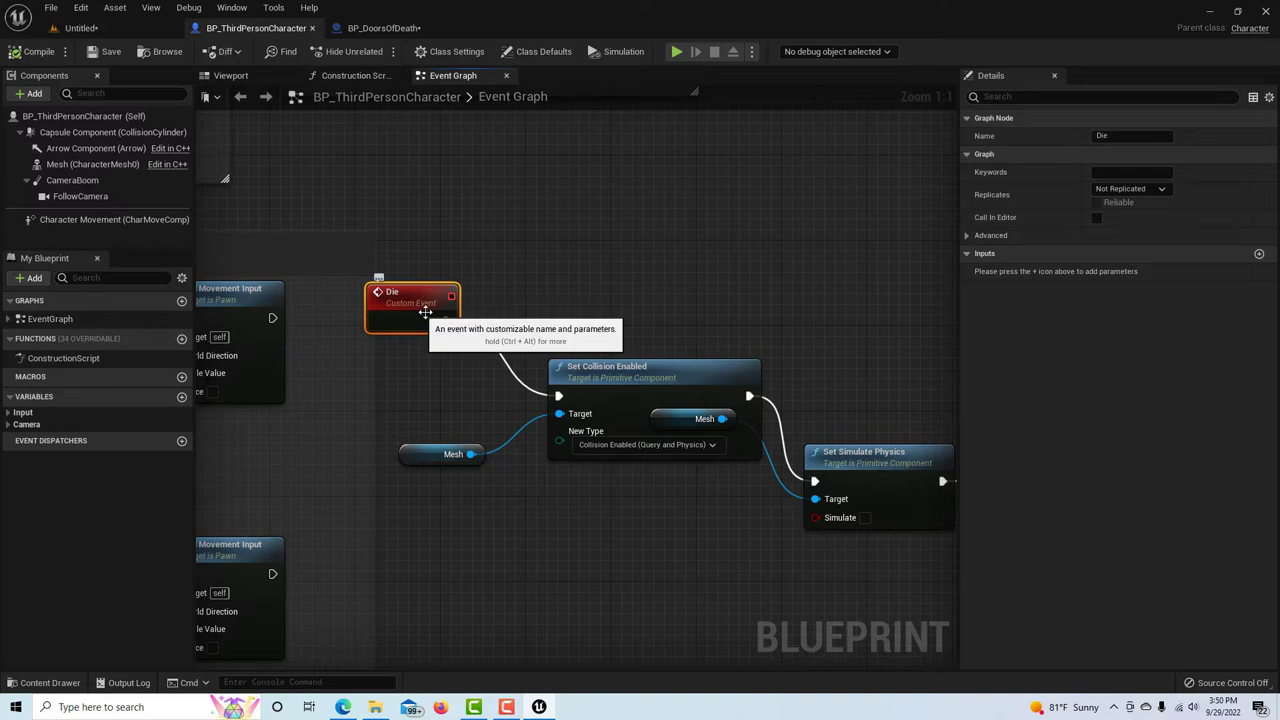
- In BP_DoorsOfDeath, call Die on the As BP Third Person Character output of the cast, and compile and save the blueprint
click(376, 30)
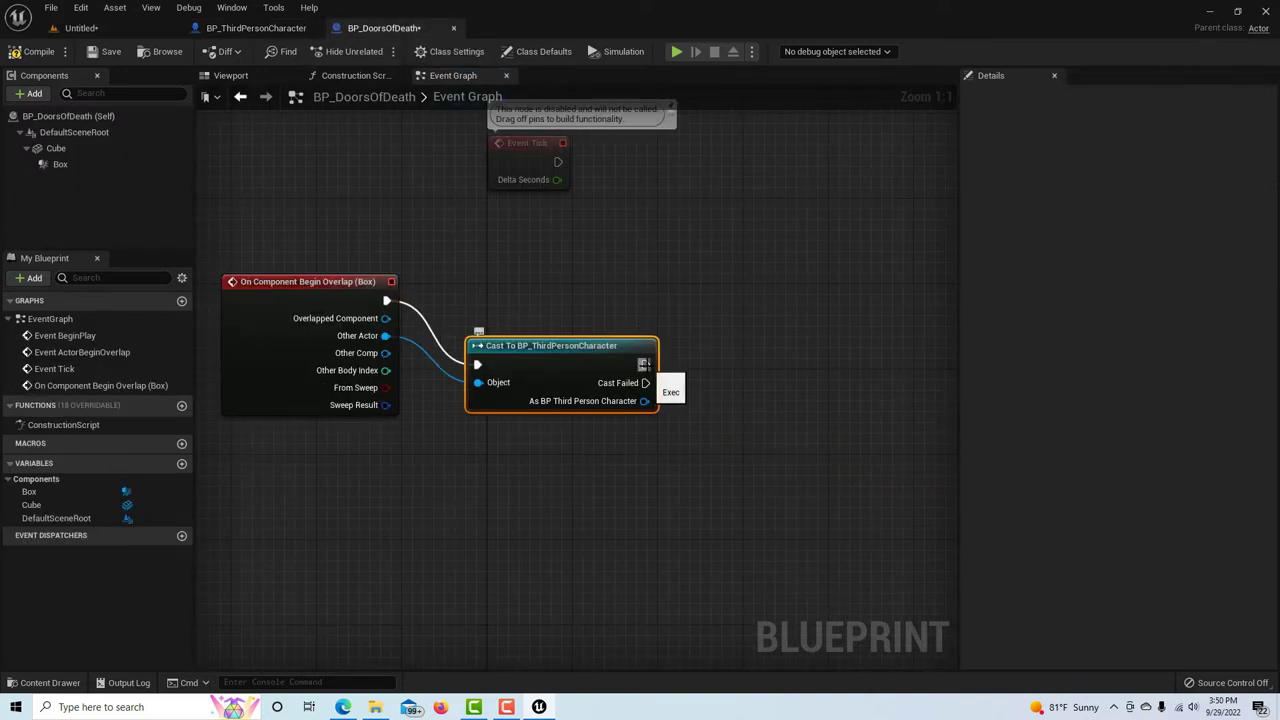
drag(644, 401, 756, 422)
text(die)
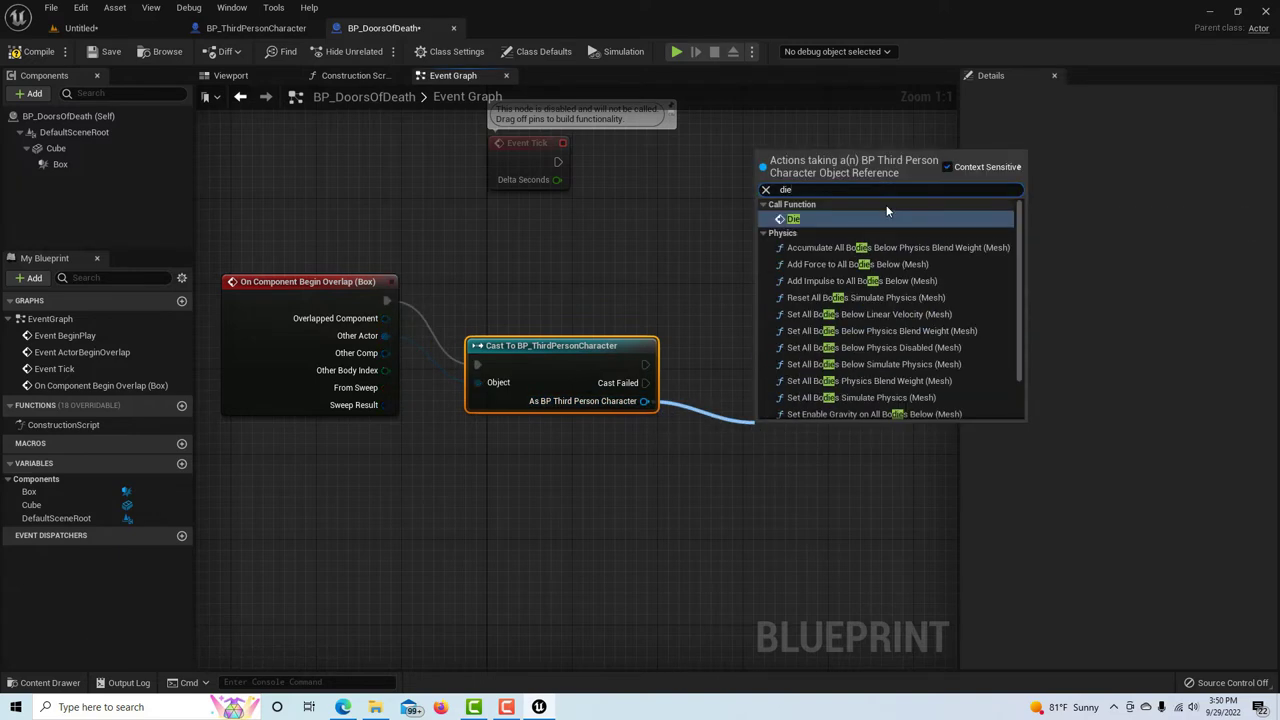
click(795, 220)
click(24, 53)
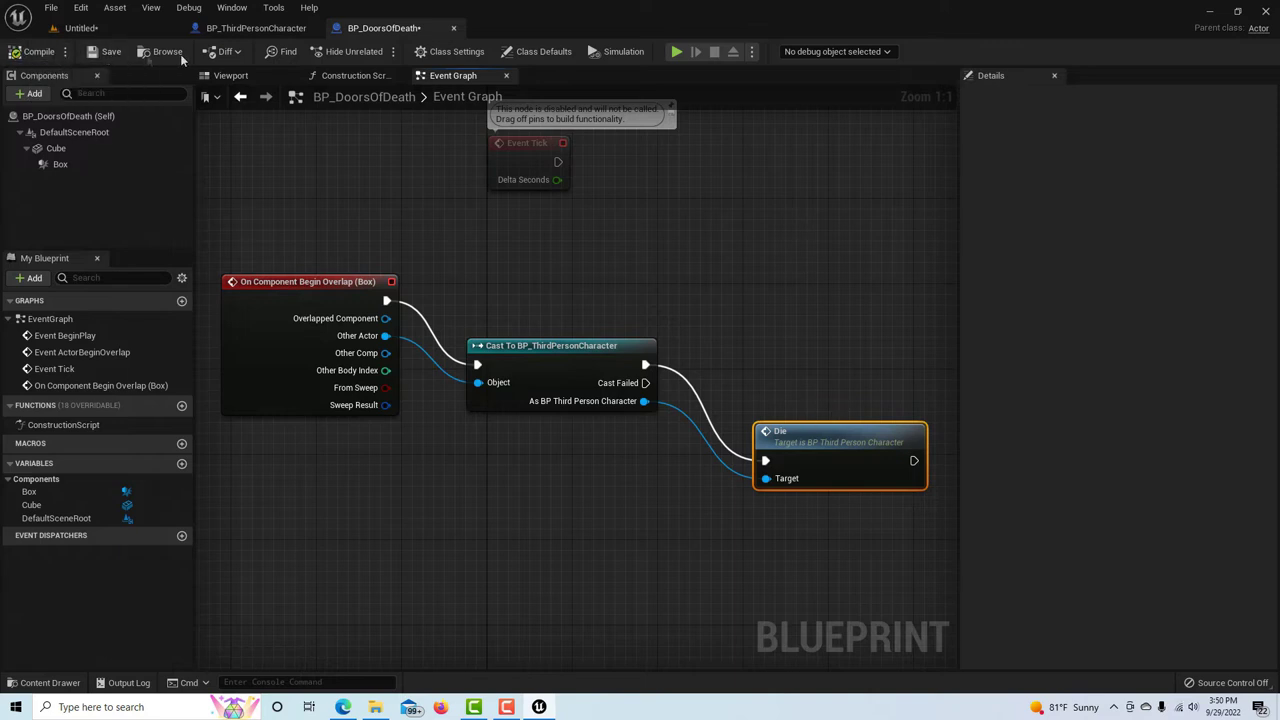
click(110, 52)
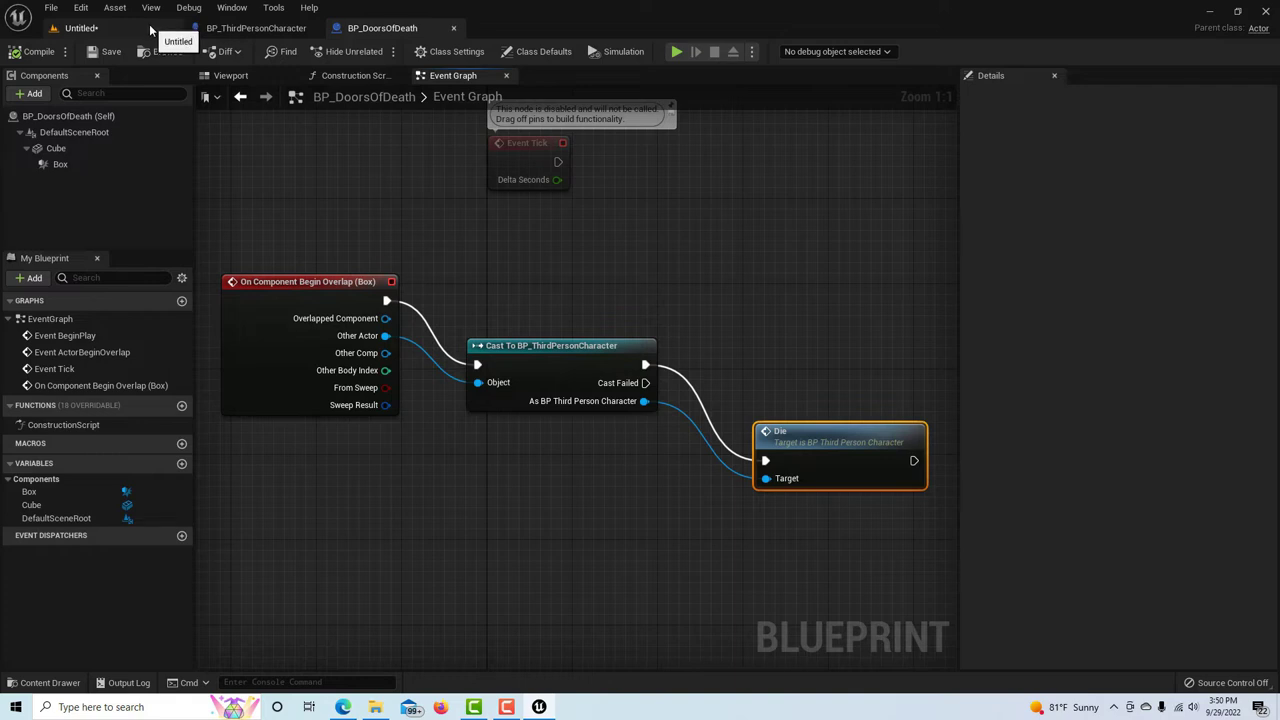
- Play-test the level by running the character into the standalone BP_DoorsOfDeath door, and end the play session
click(148, 23)
drag(205, 565, 195, 382)
right_drag(146, 371, 300, 400)
right_drag(181, 303, 90, 335)
mouse_move(235, 241)
mouse_down()
mouse_move(233, 217)
mouse_move(233, 236)
mouse_up()
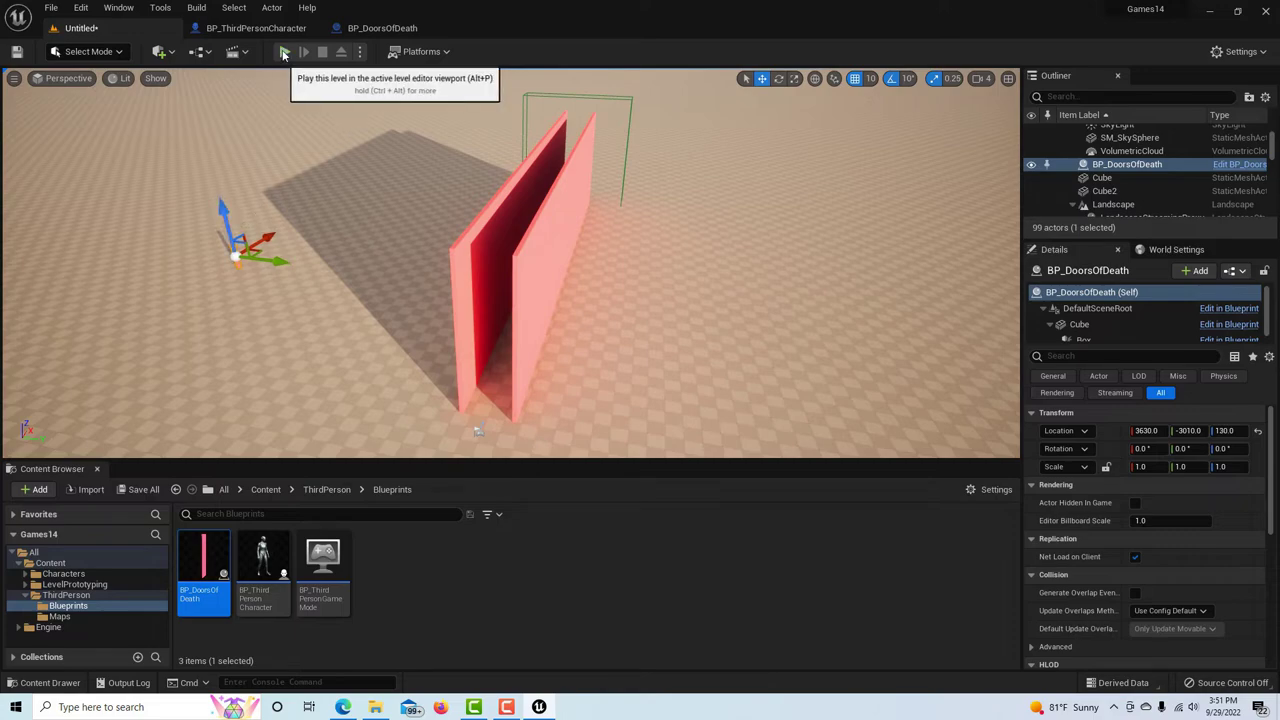
click(284, 52)
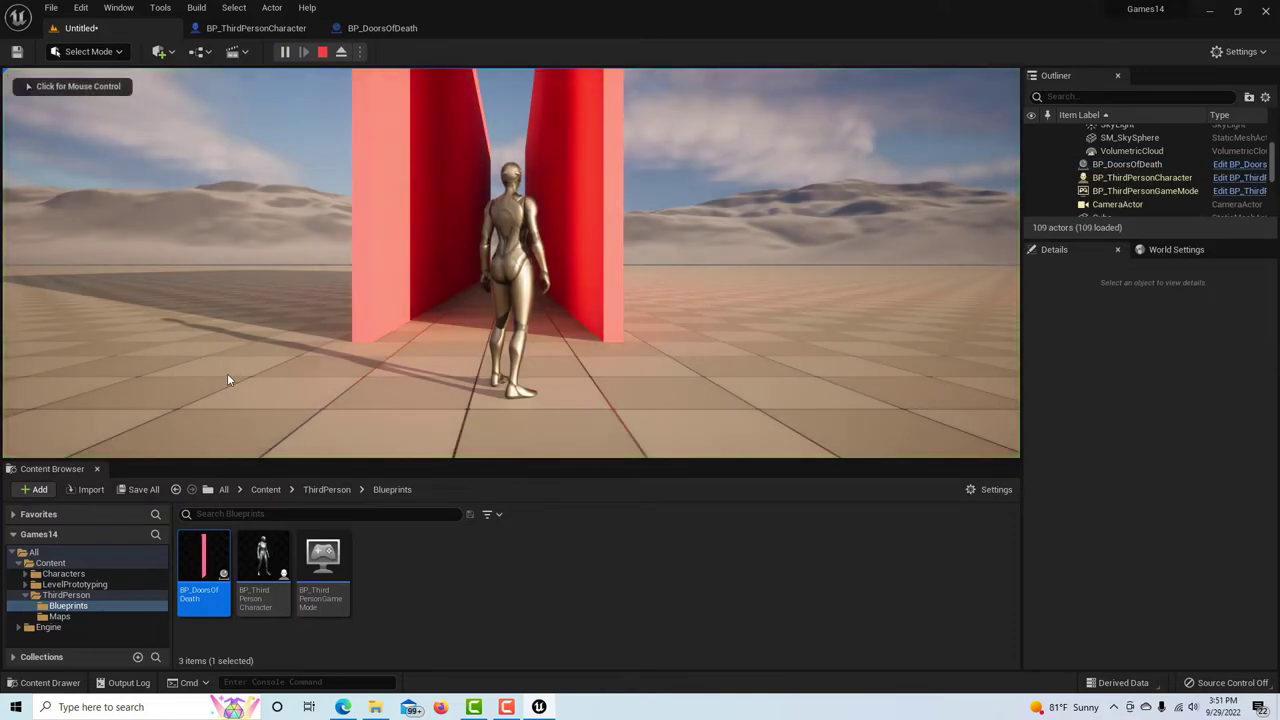
click(227, 377)
key(w)
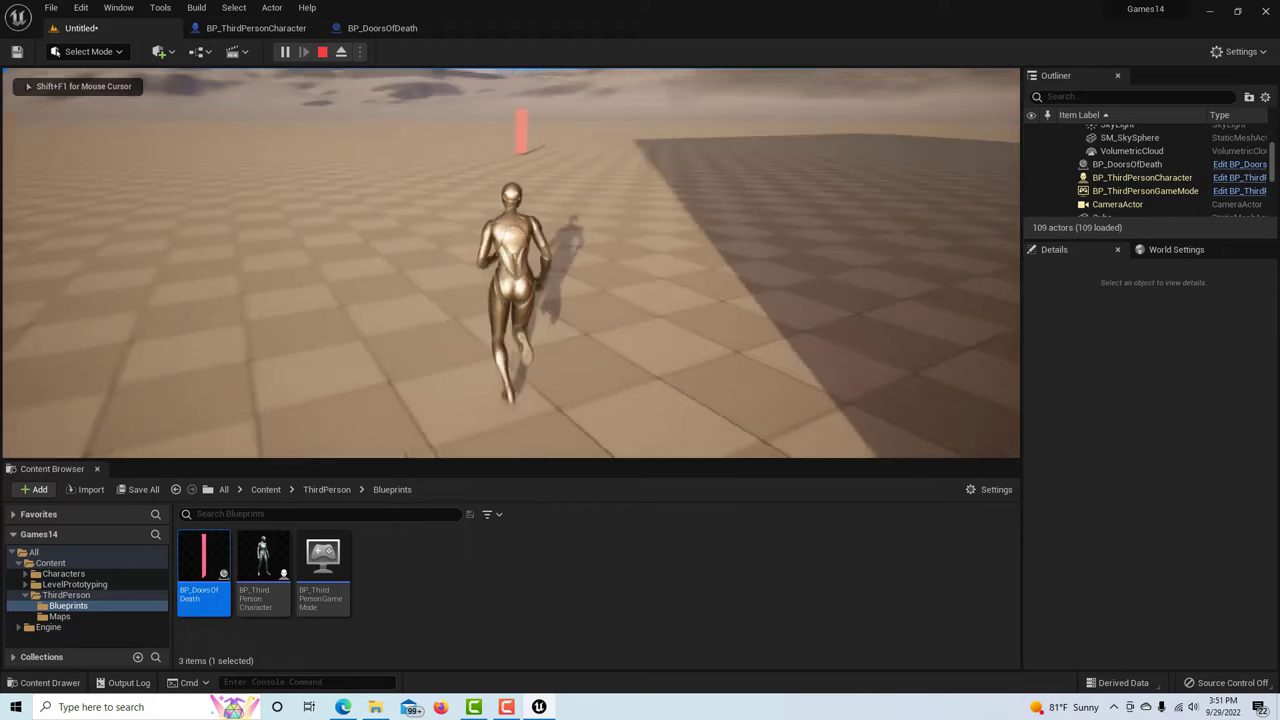
key(w)
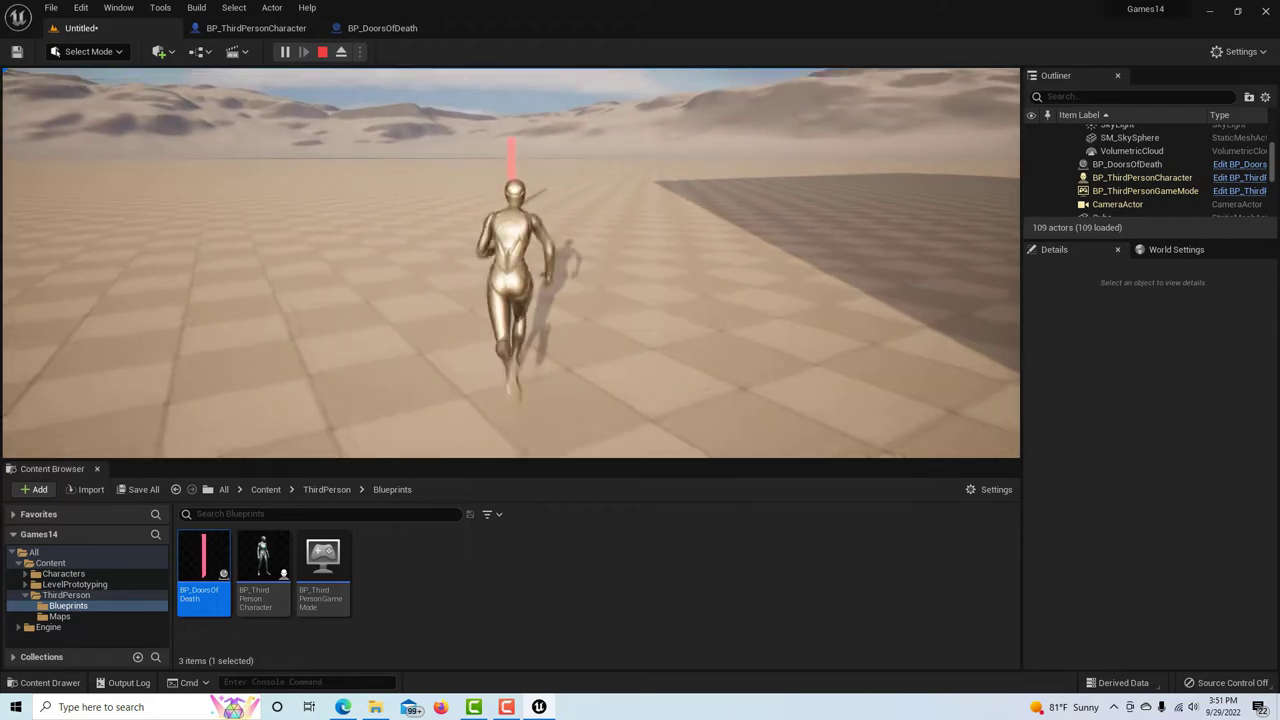
key(w)
key(w)
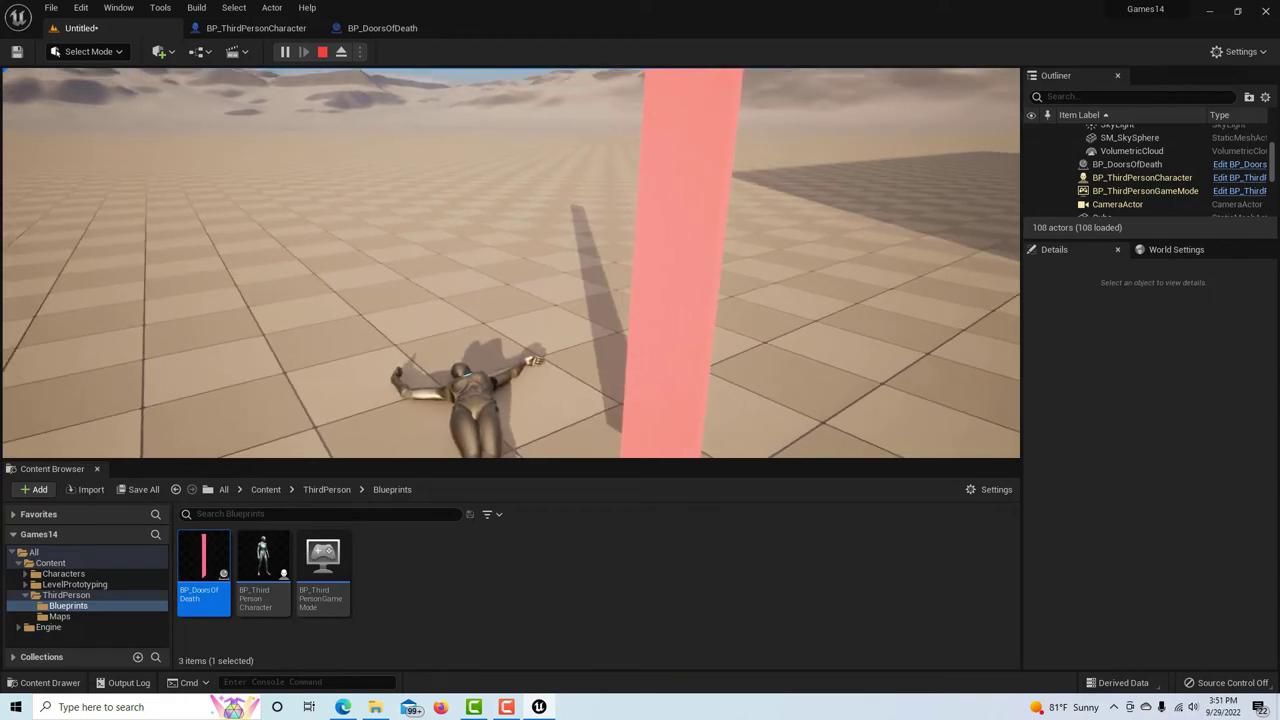
key(Escape)
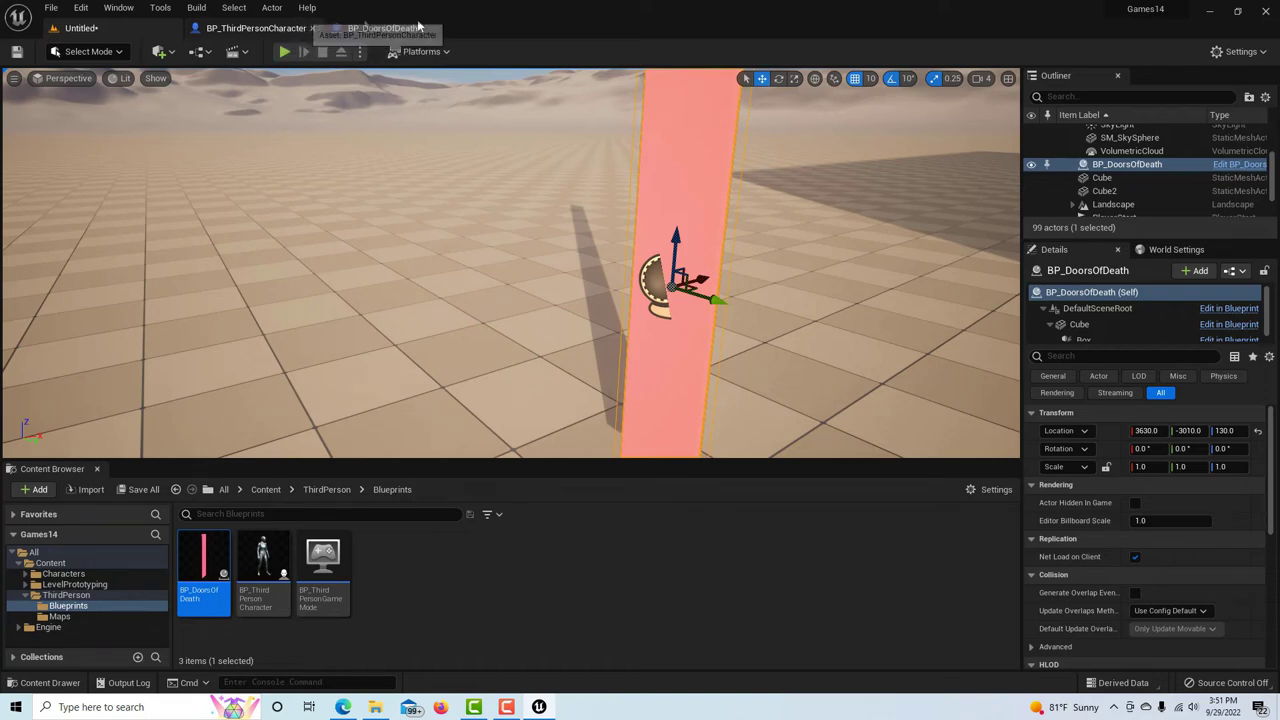
- Add an Event Tick node below the overlap event nodes in the BP_DoorsOfDeath event graph
click(382, 28)
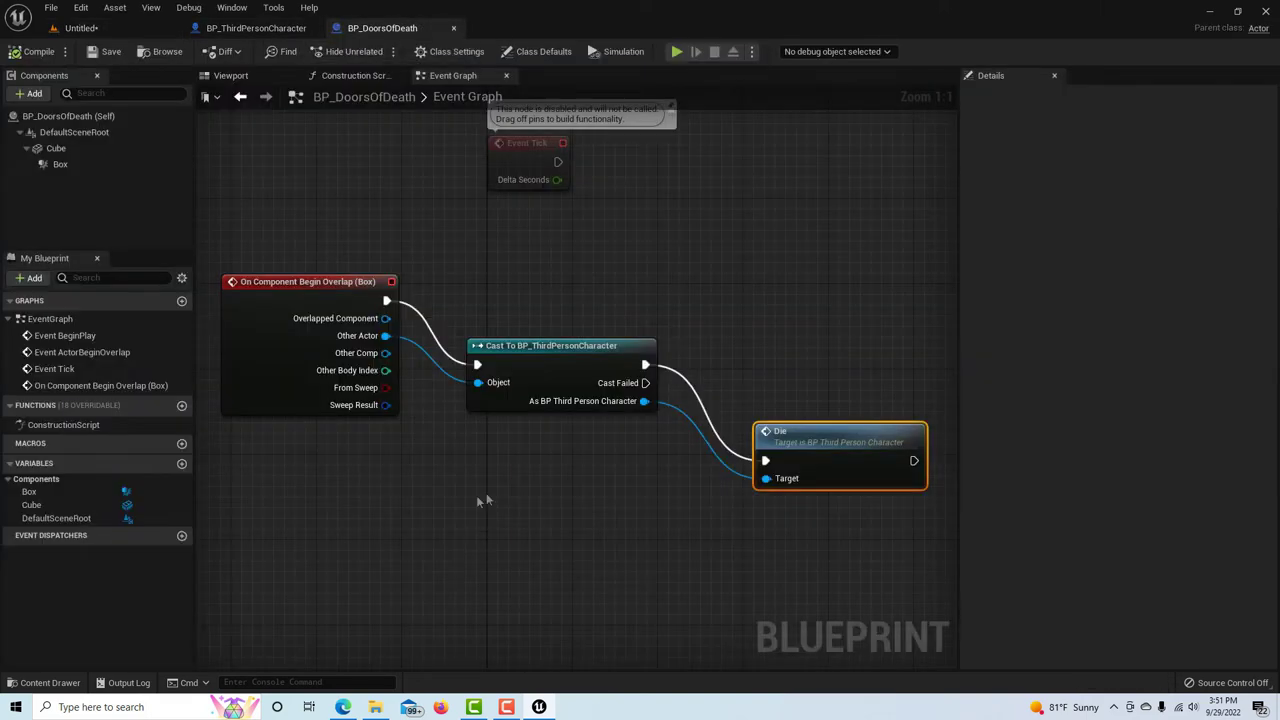
scroll(432, 509, down, 2)
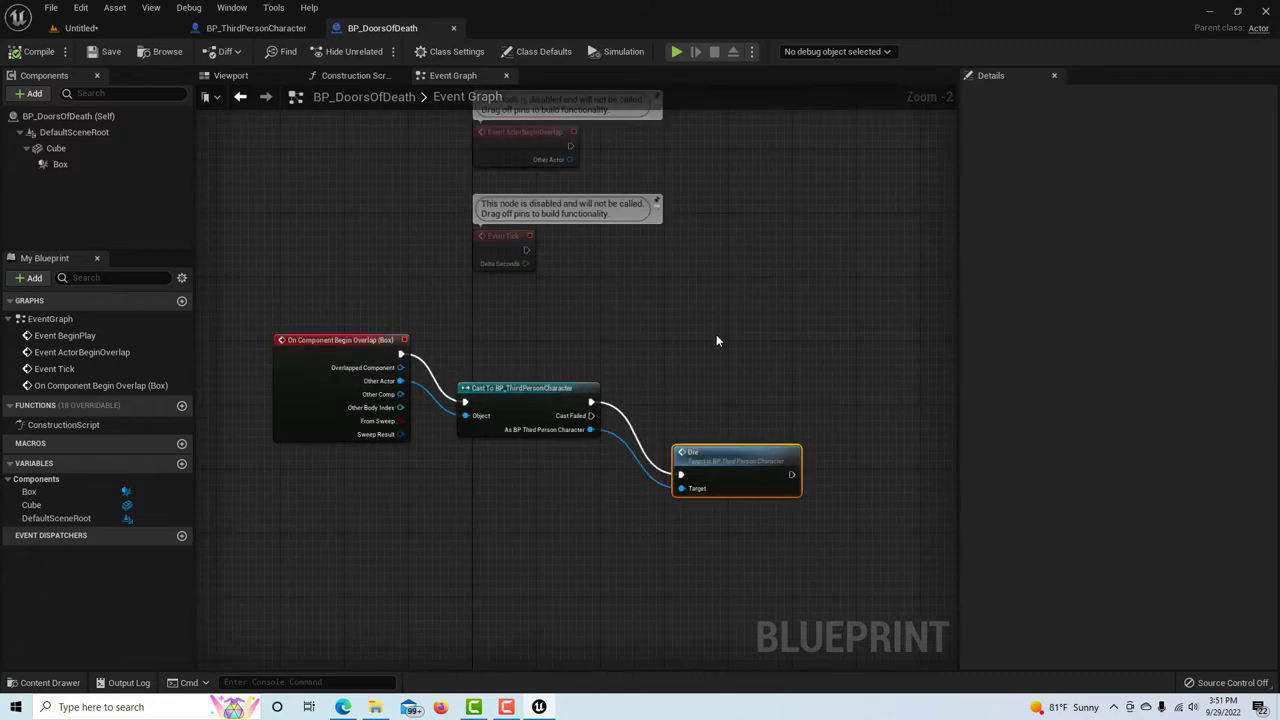
right_drag(716, 341, 755, 225)
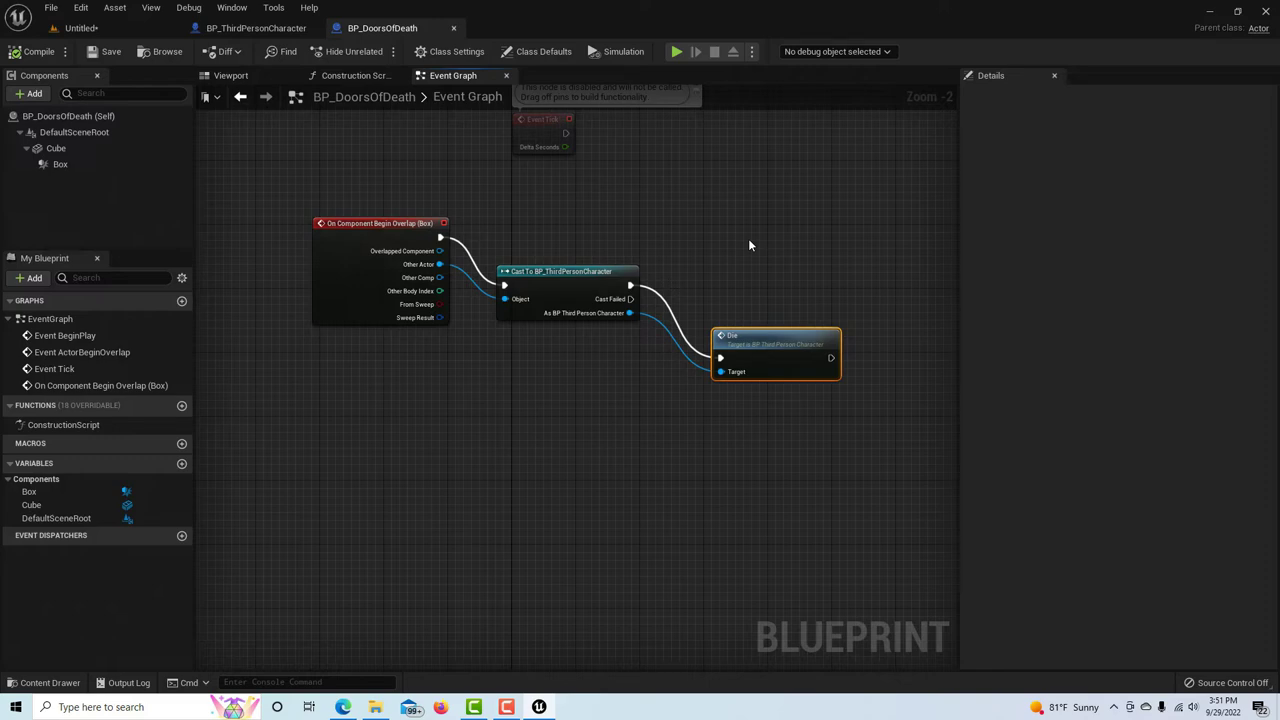
right_click(375, 432)
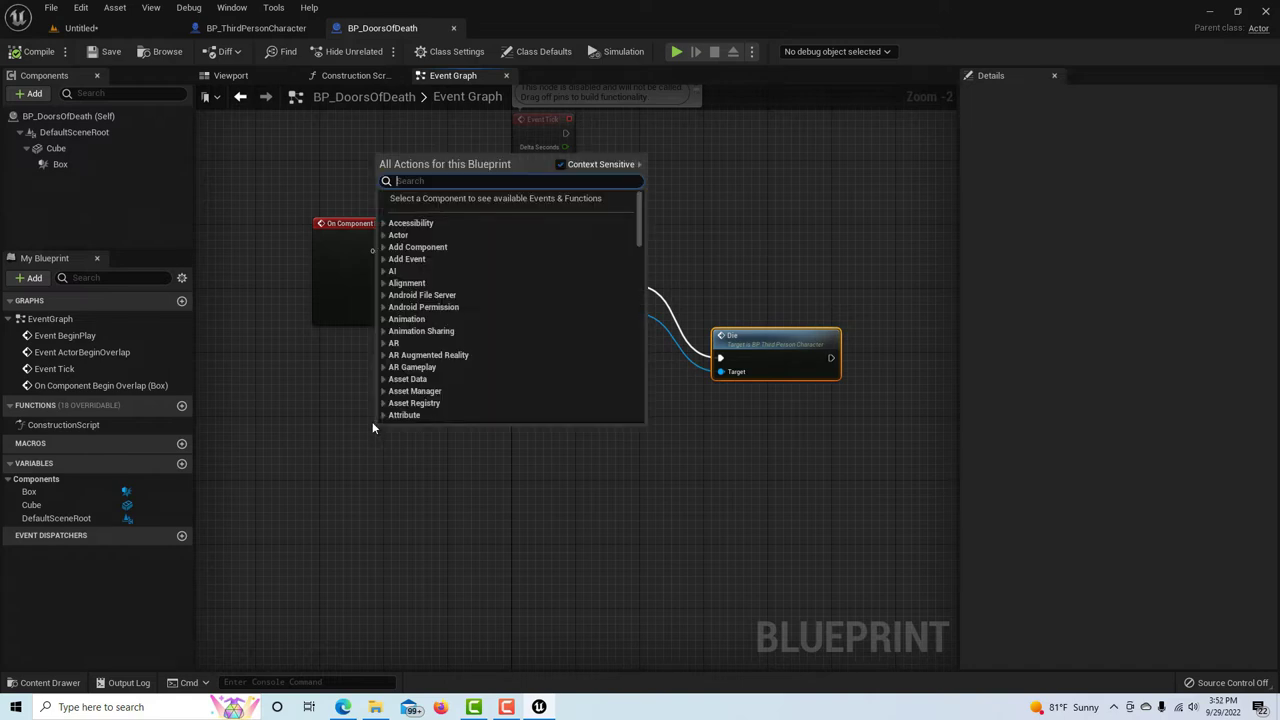
text(event ti)
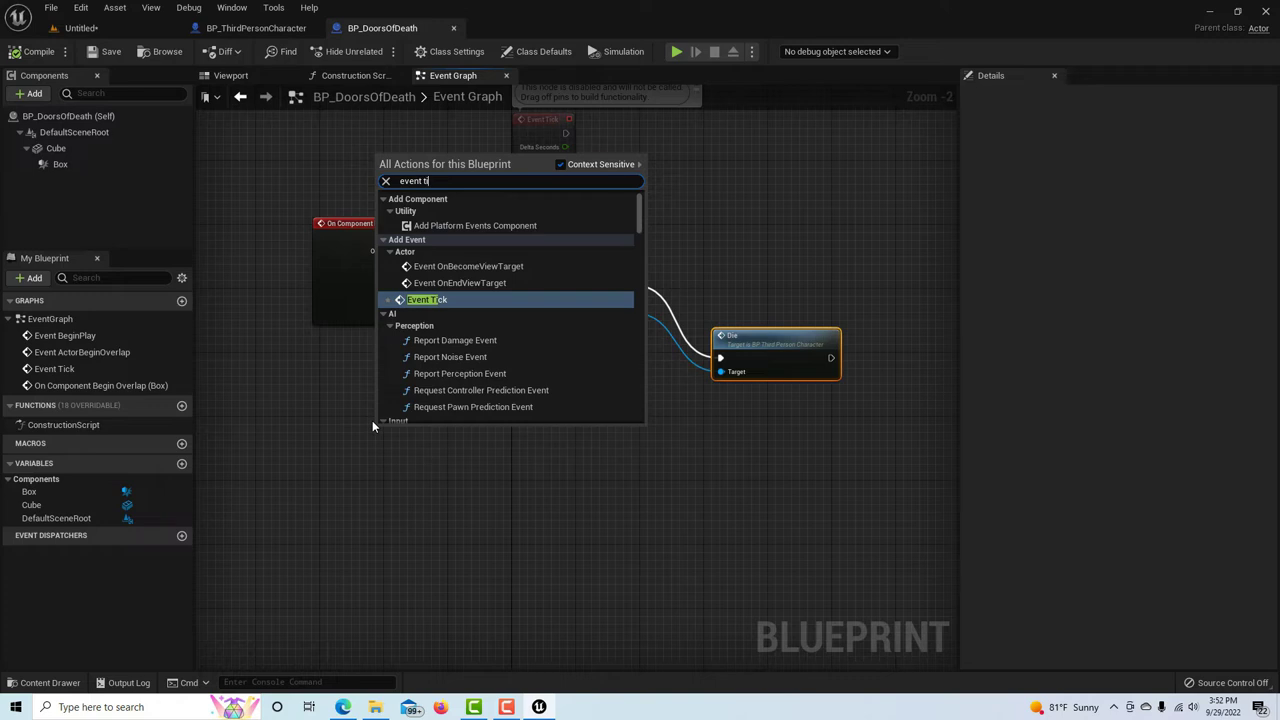
click(435, 300)
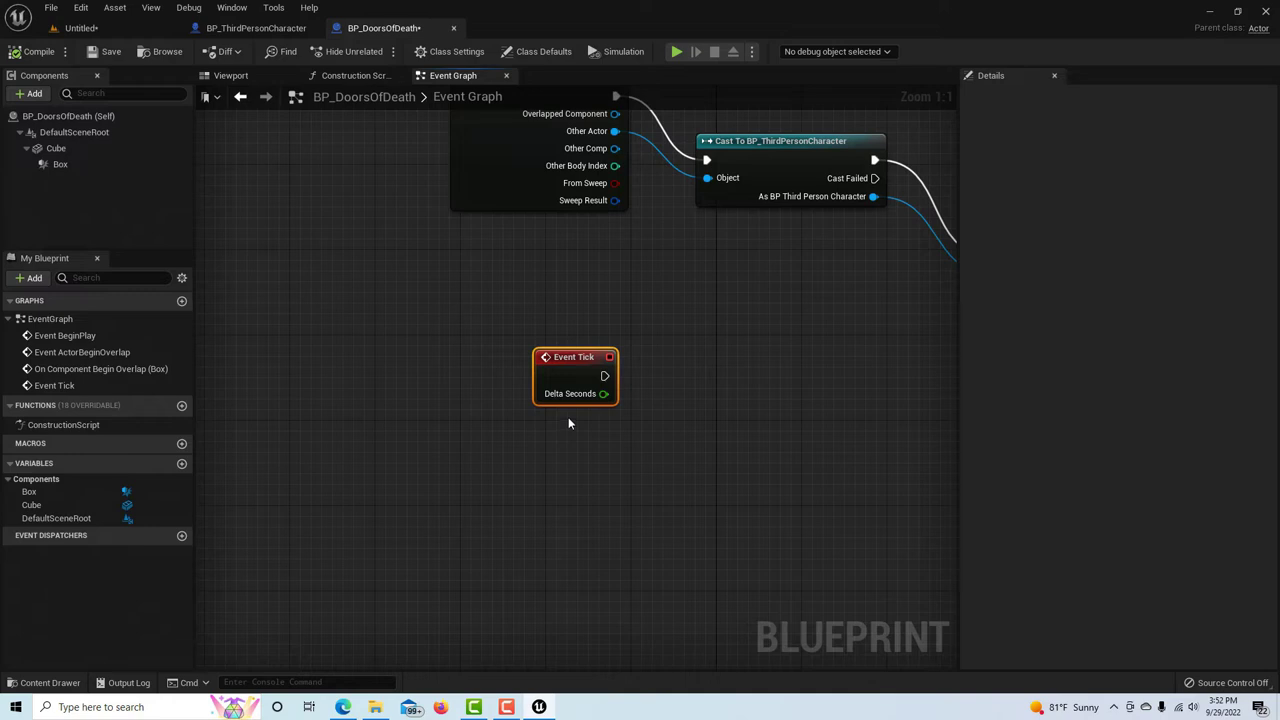
drag(532, 355, 416, 341)
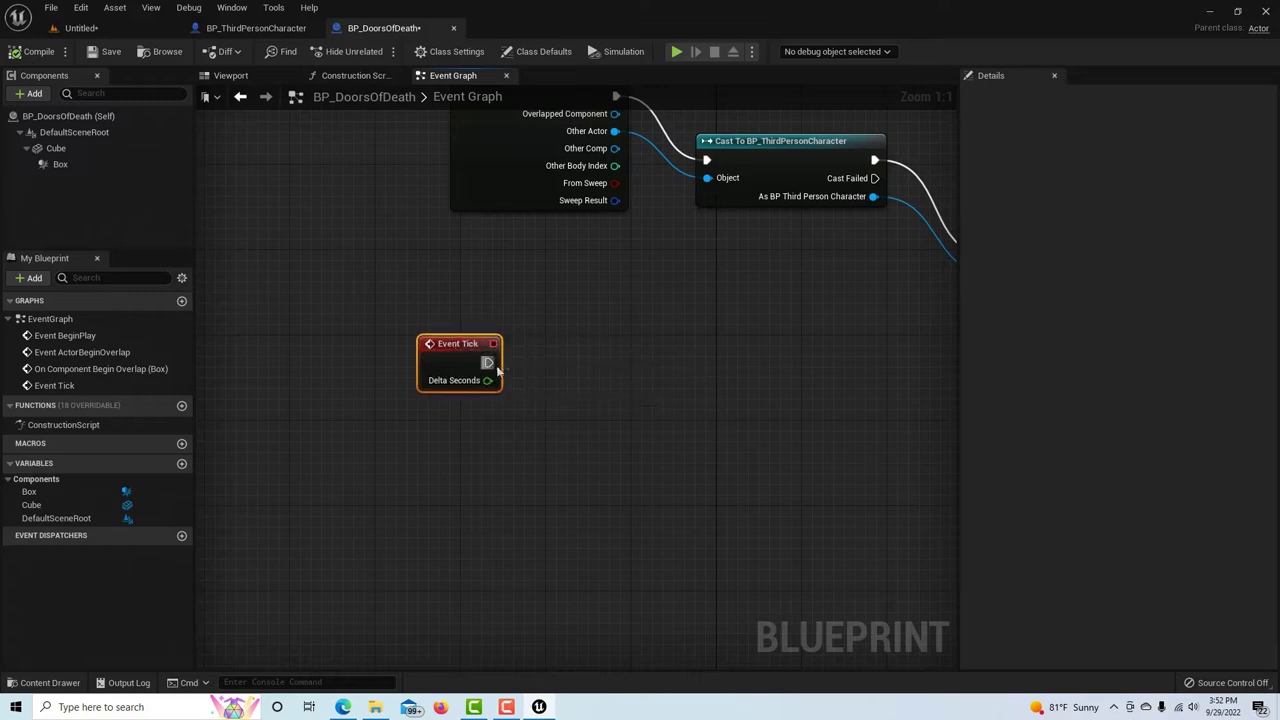
- Connect an Add Actor Local Rotation node to the execution output of Event Tick
drag(488, 362, 572, 392)
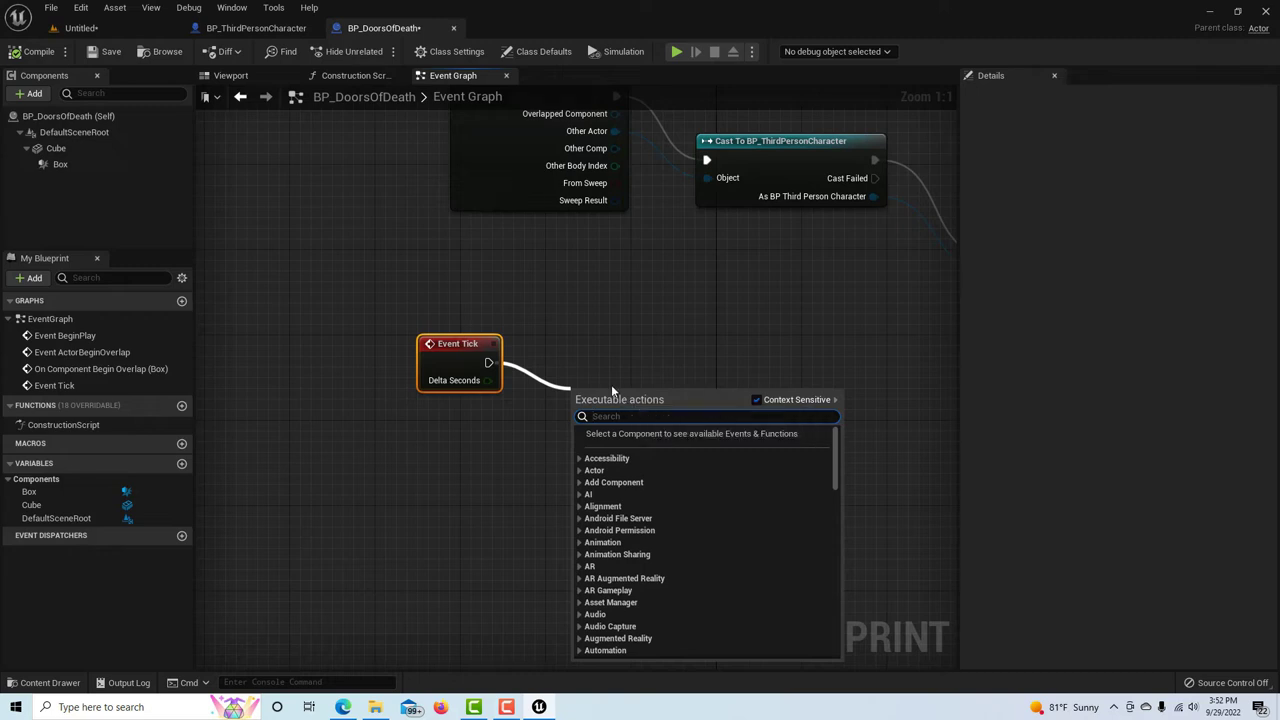
text(add)
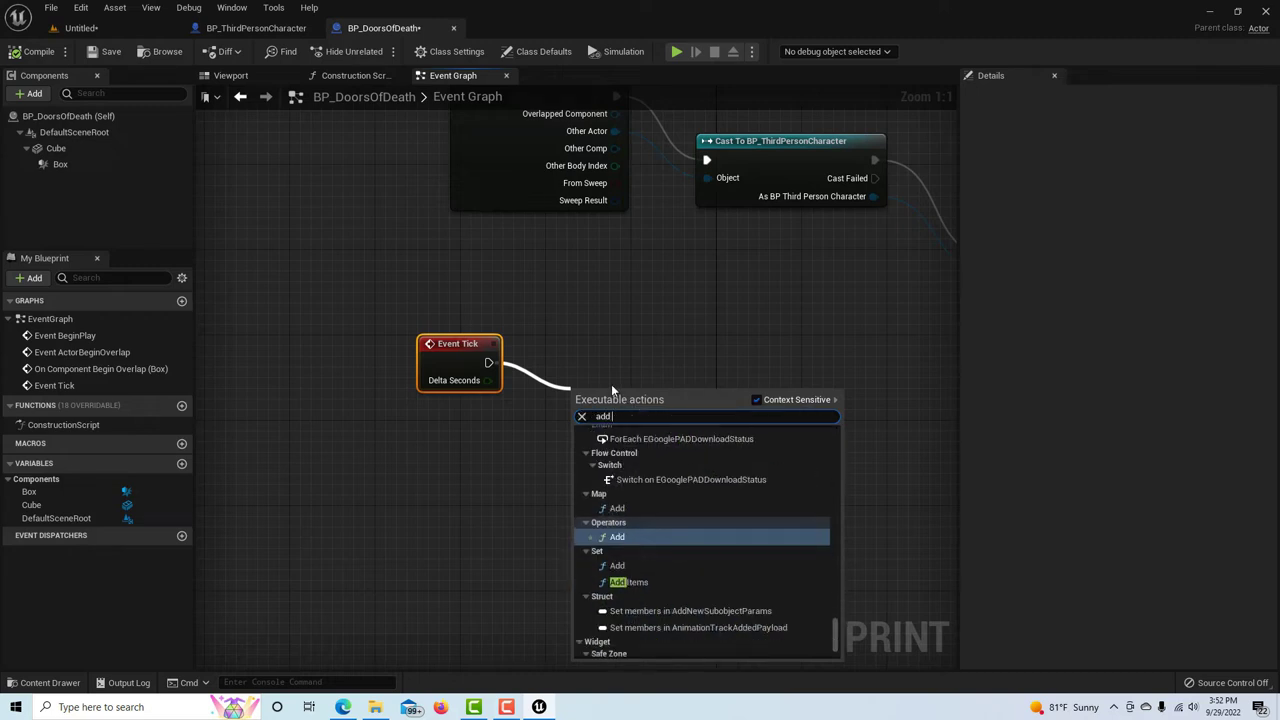
text( actor loc)
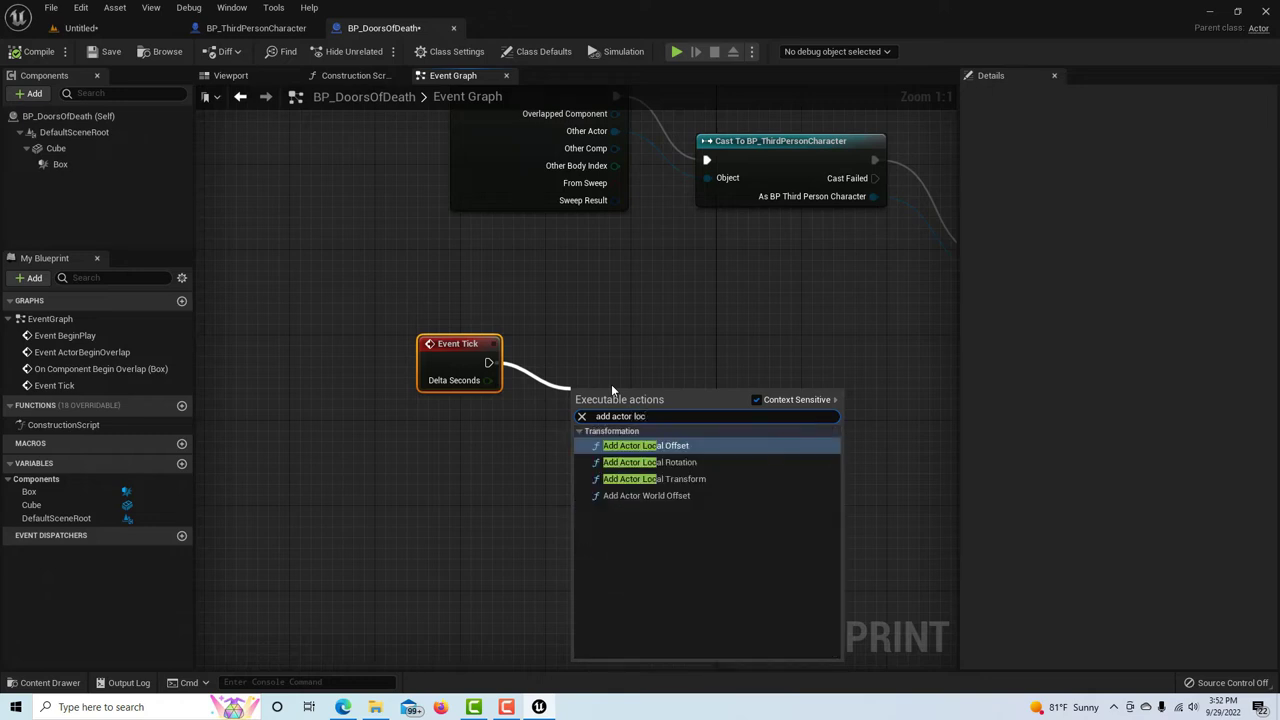
click(668, 464)
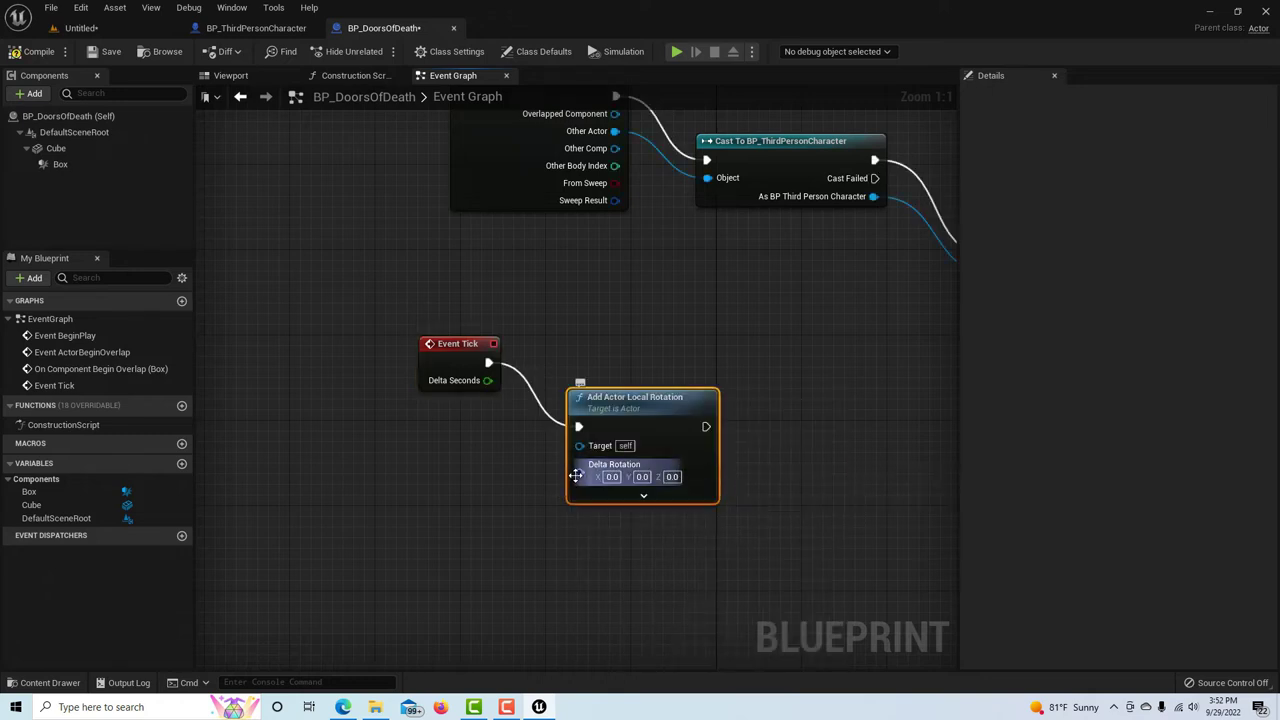
drag(578, 477, 528, 515)
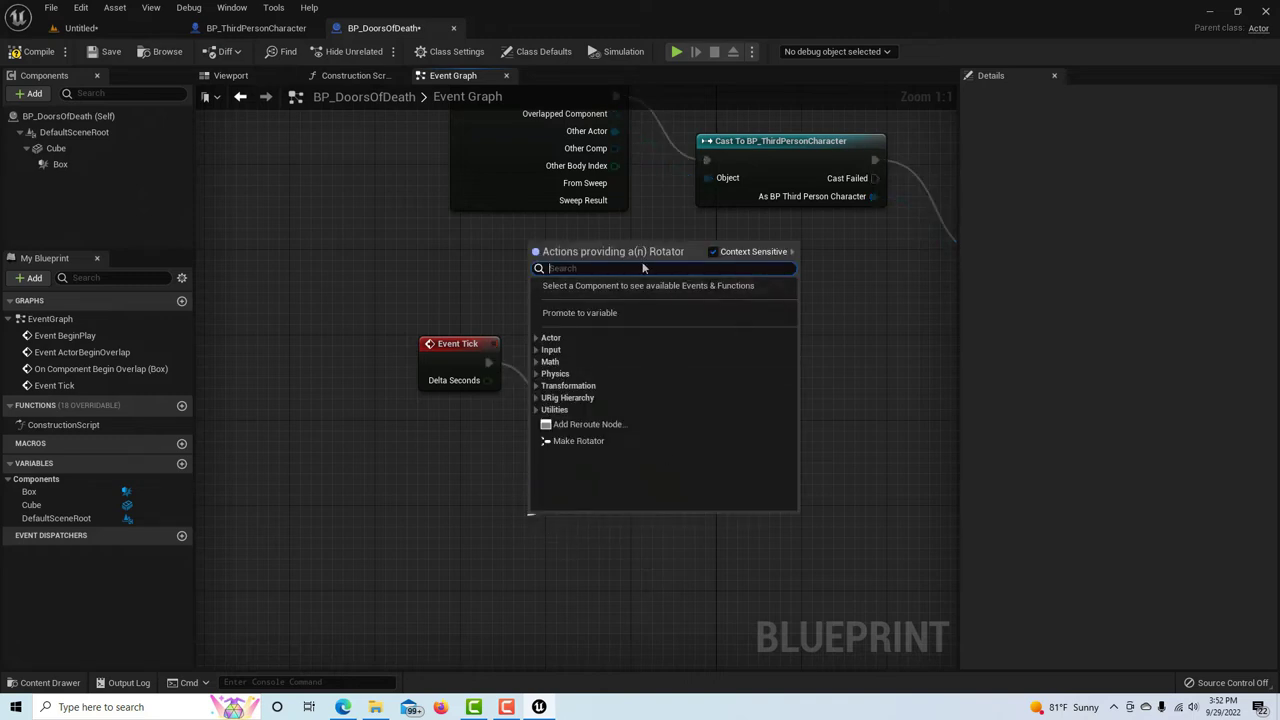
click(503, 573)
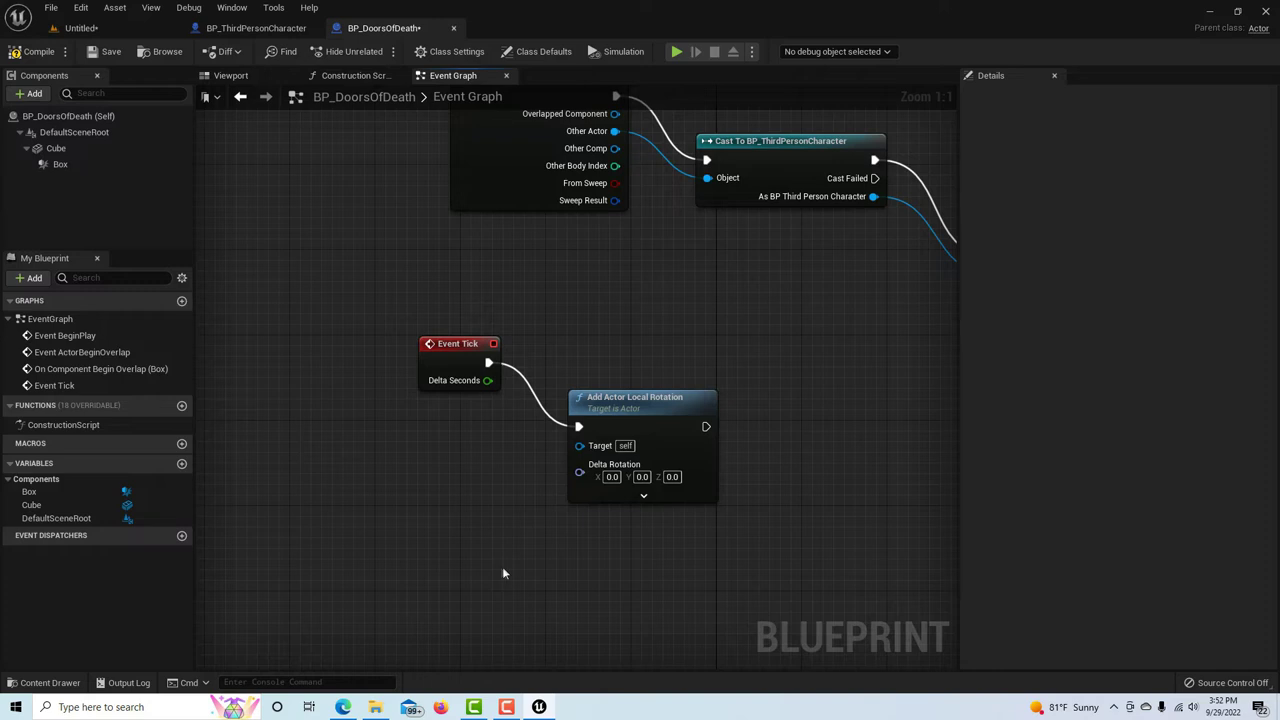
- Connect a Make Rotator node to the Delta Rotation input of Add Actor Local Rotation
drag(578, 472, 540, 557)
text(make rota)
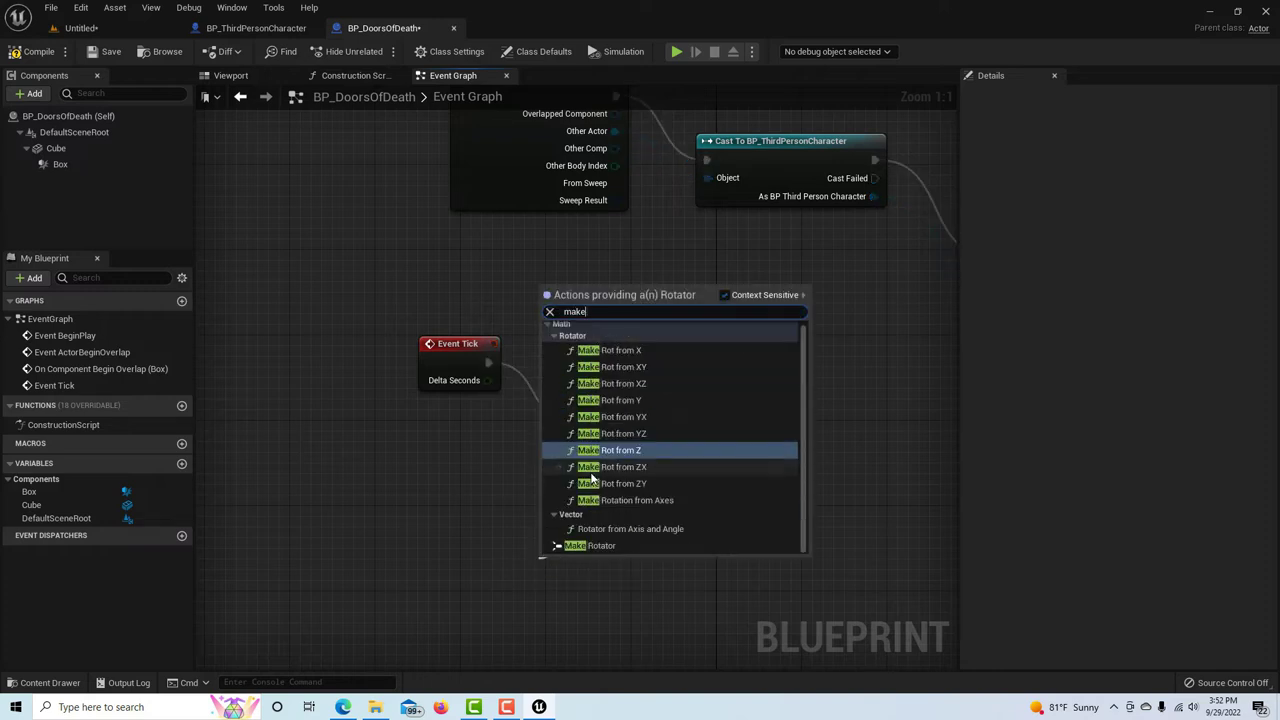
click(596, 546)
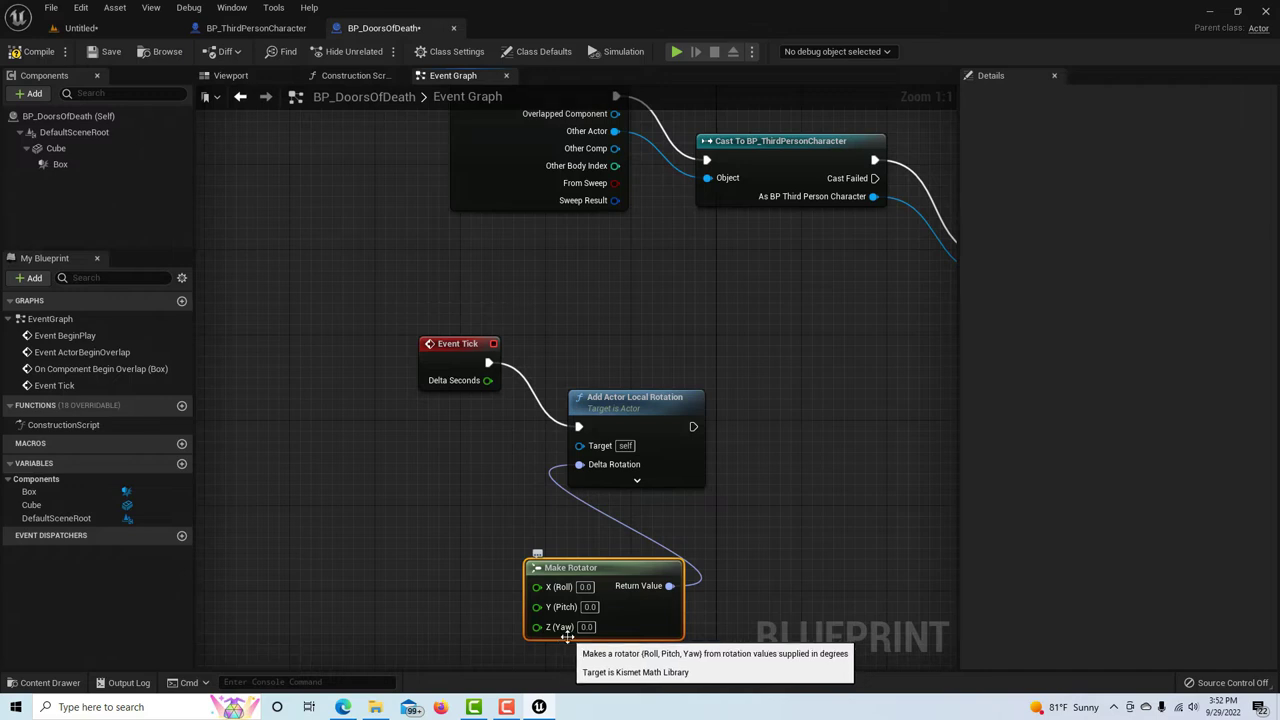
- Feed Event Tick's Delta Seconds into a Multiply node and connect its output to Z (Yaw) of Make Rotator
drag(487, 380, 414, 488)
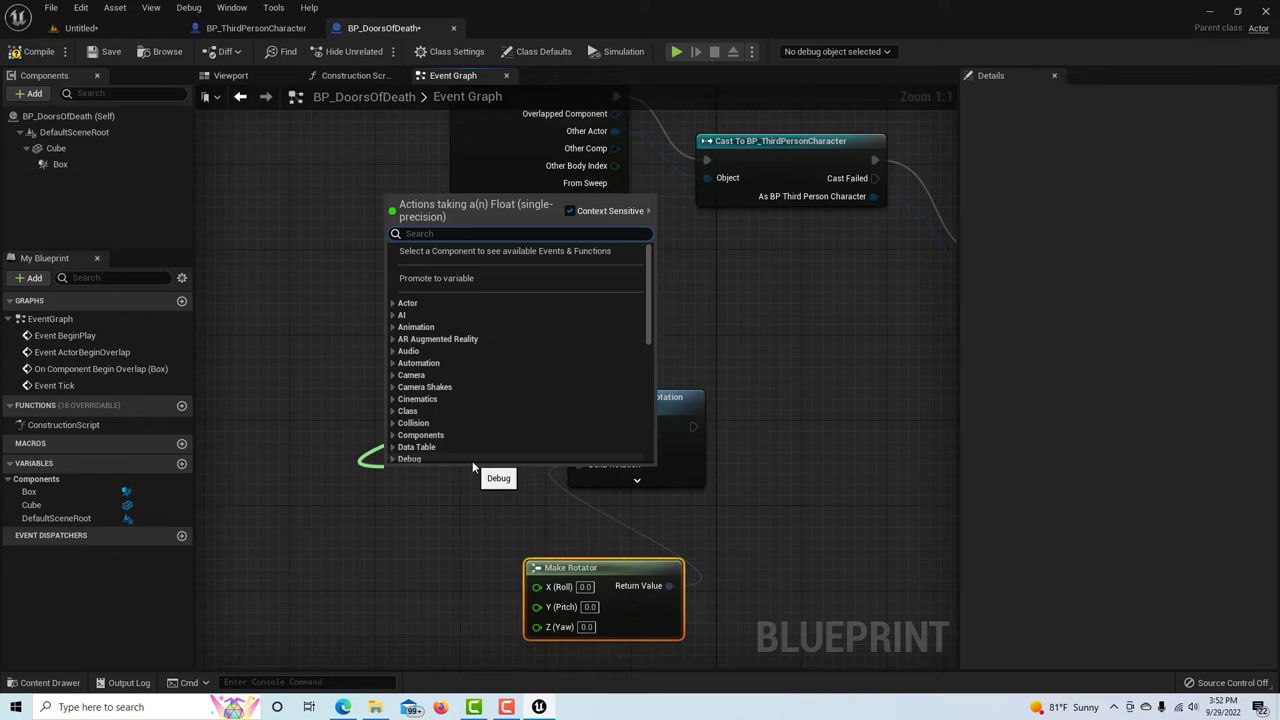
text(mutlip)
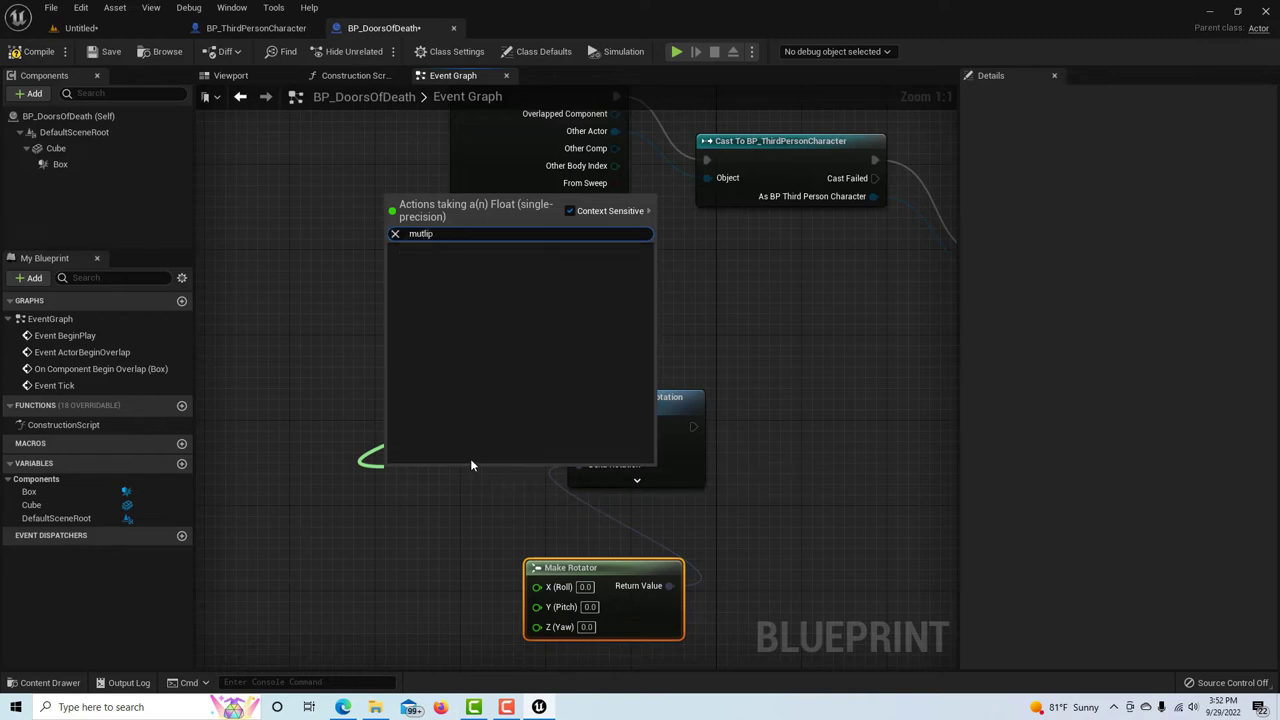
key(BackSpace)
key(BackSpace)
text(ltiply)
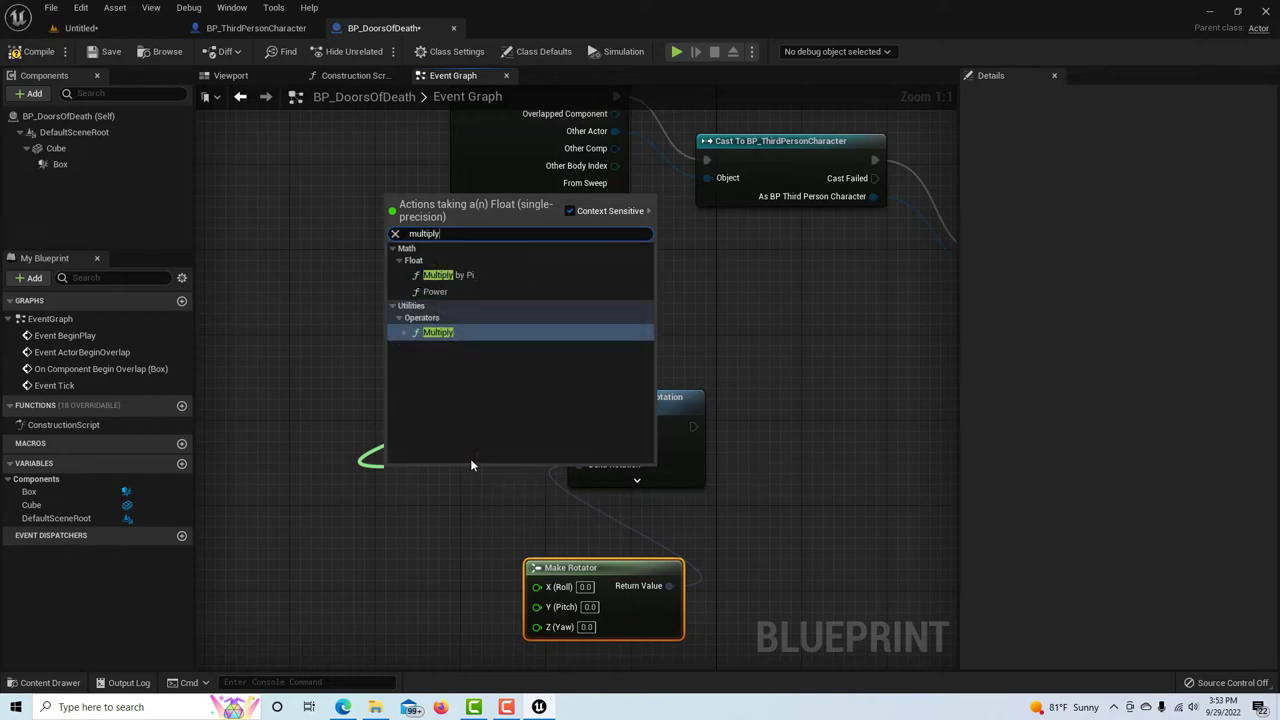
click(445, 332)
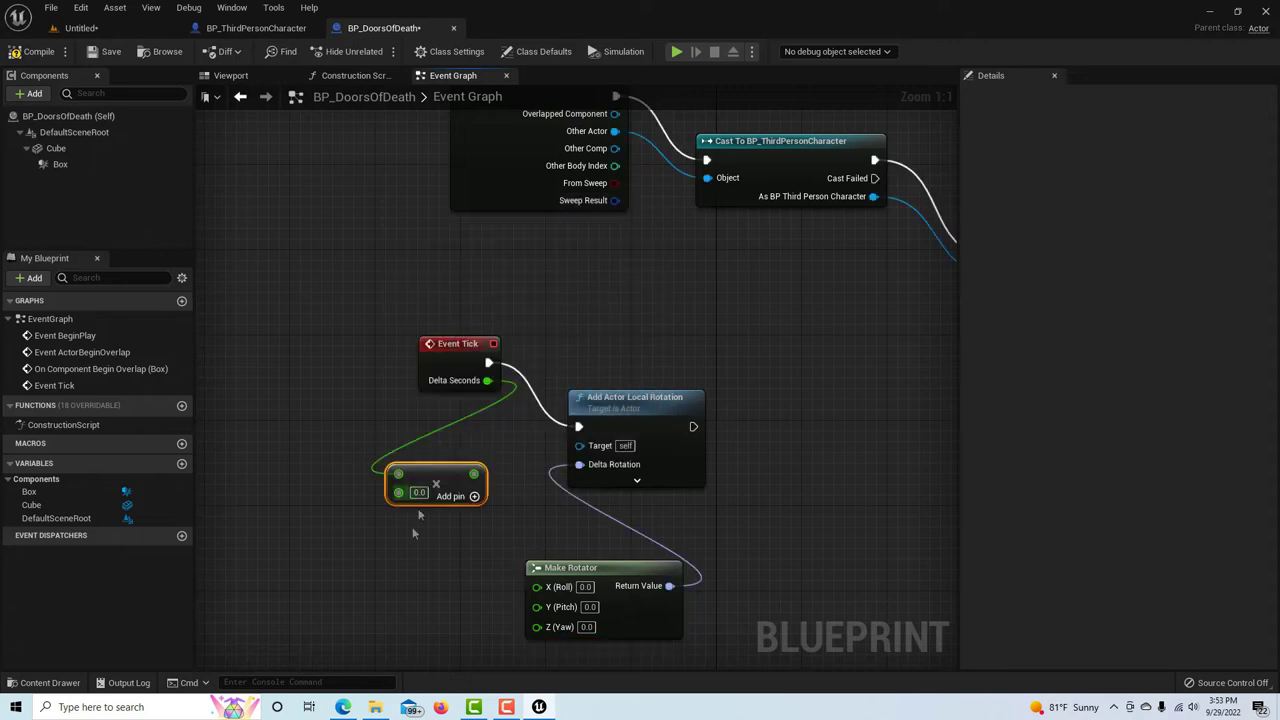
drag(474, 473, 534, 625)
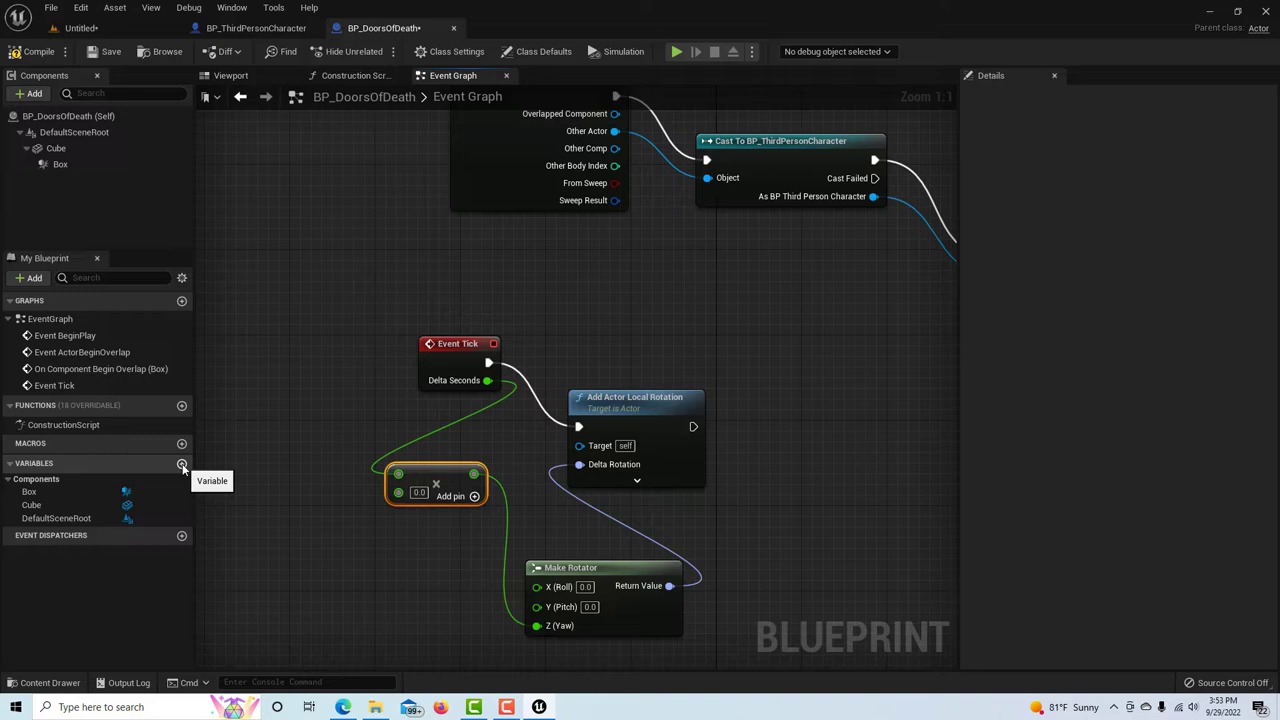
- Create a Float variable named SpinFactor in BP_DoorsOfDeath, and compile and save the blueprint
click(182, 464)
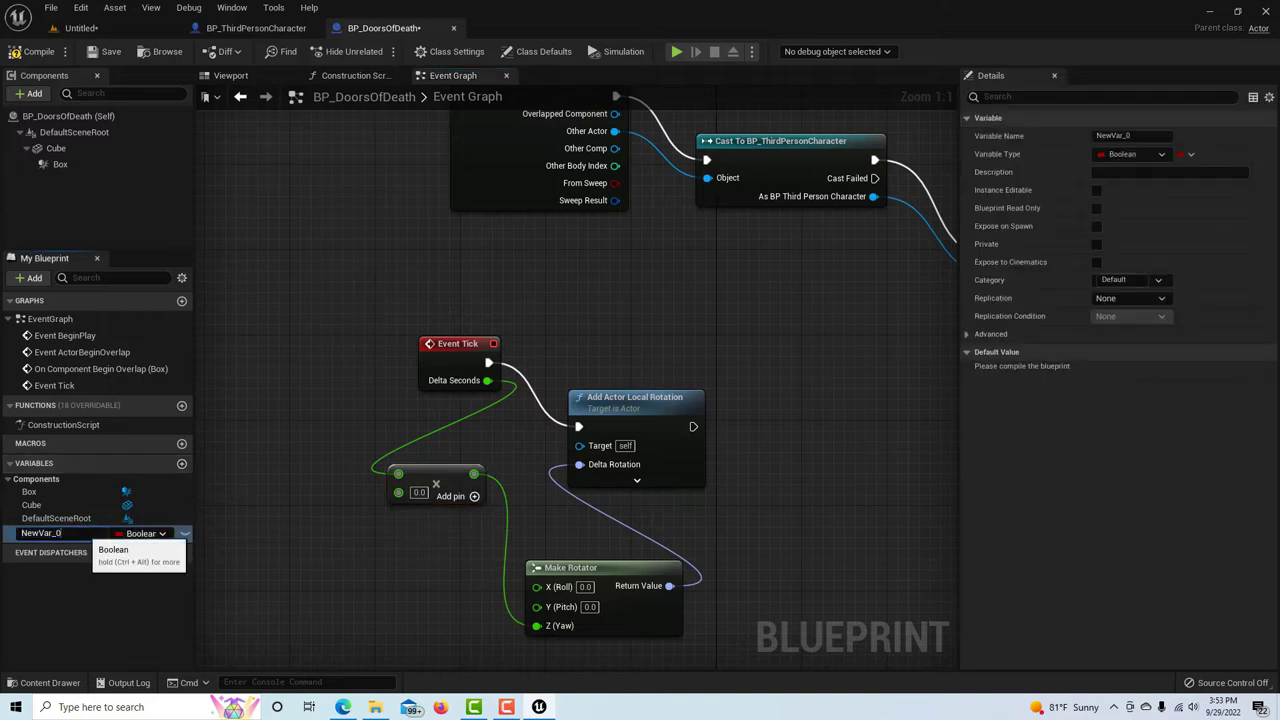
text(SpinFactor)
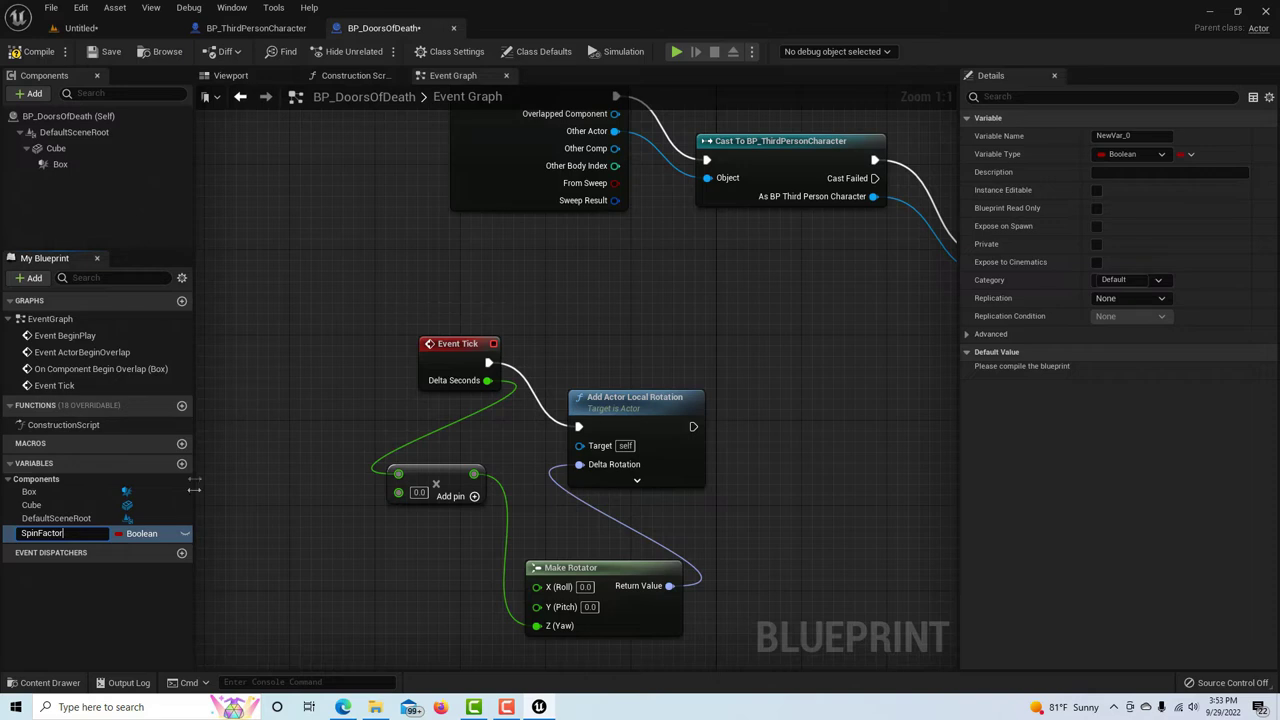
key(Return)
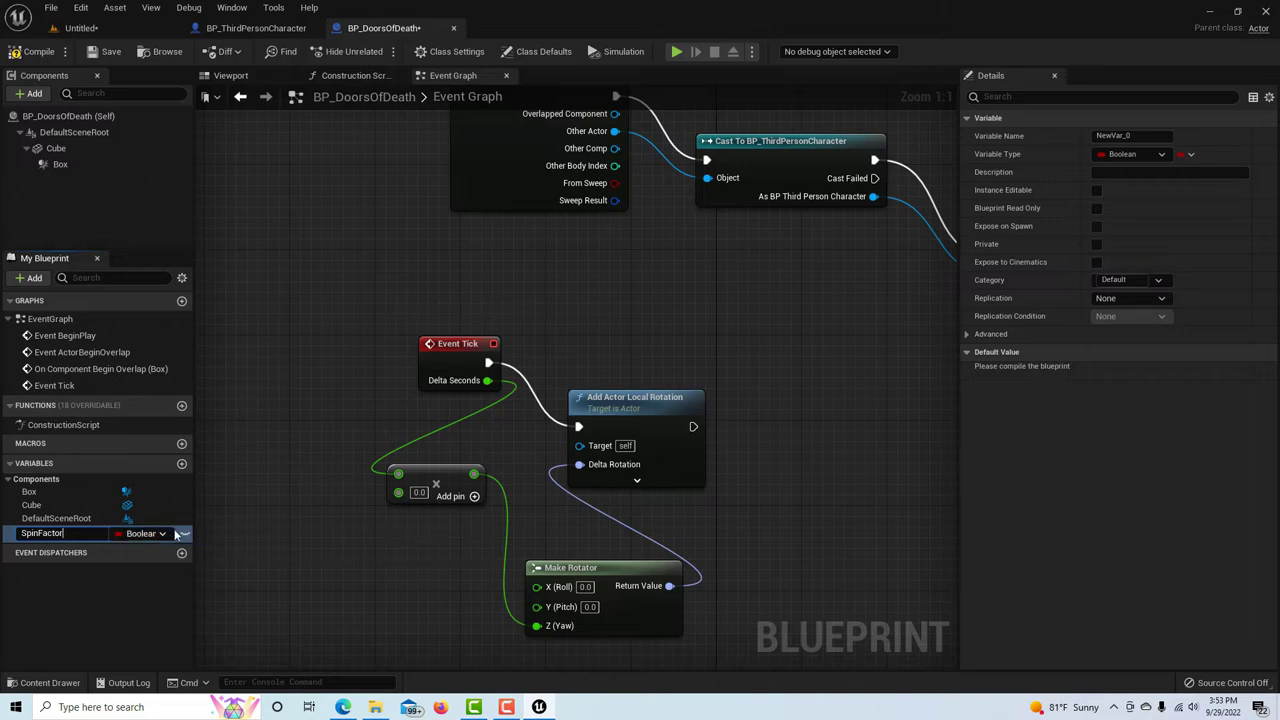
click(163, 537)
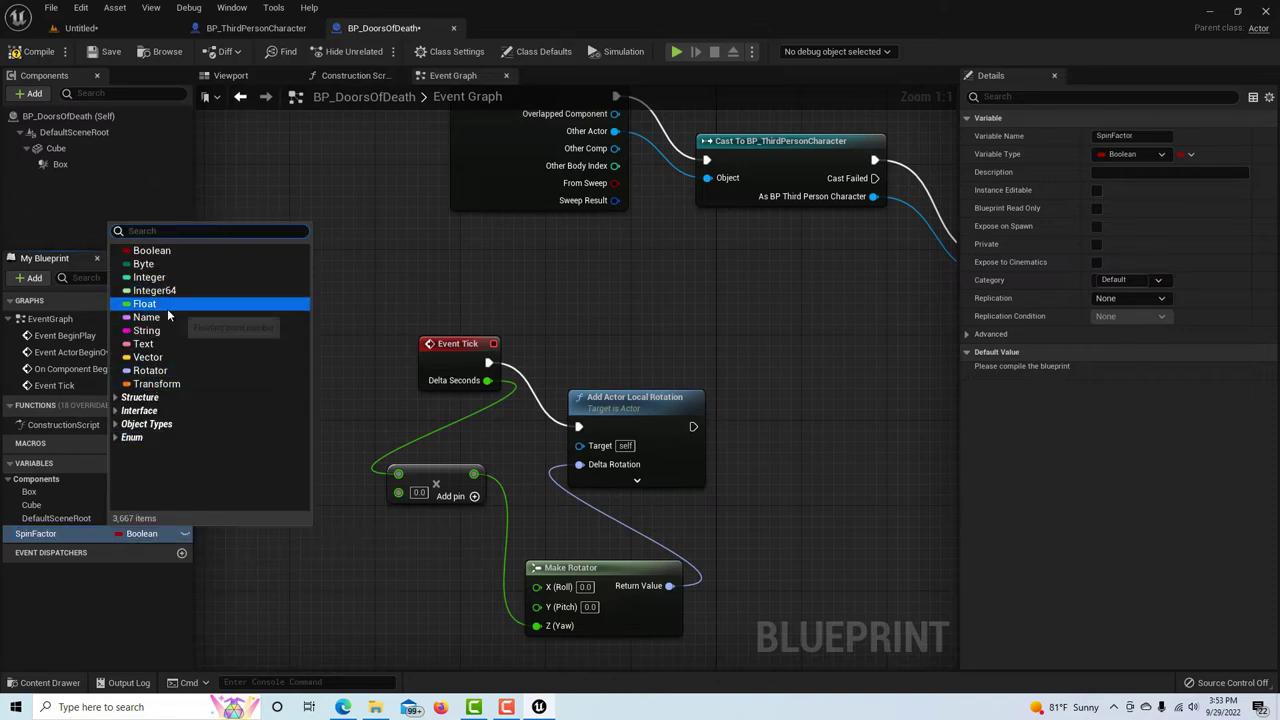
click(165, 305)
click(33, 51)
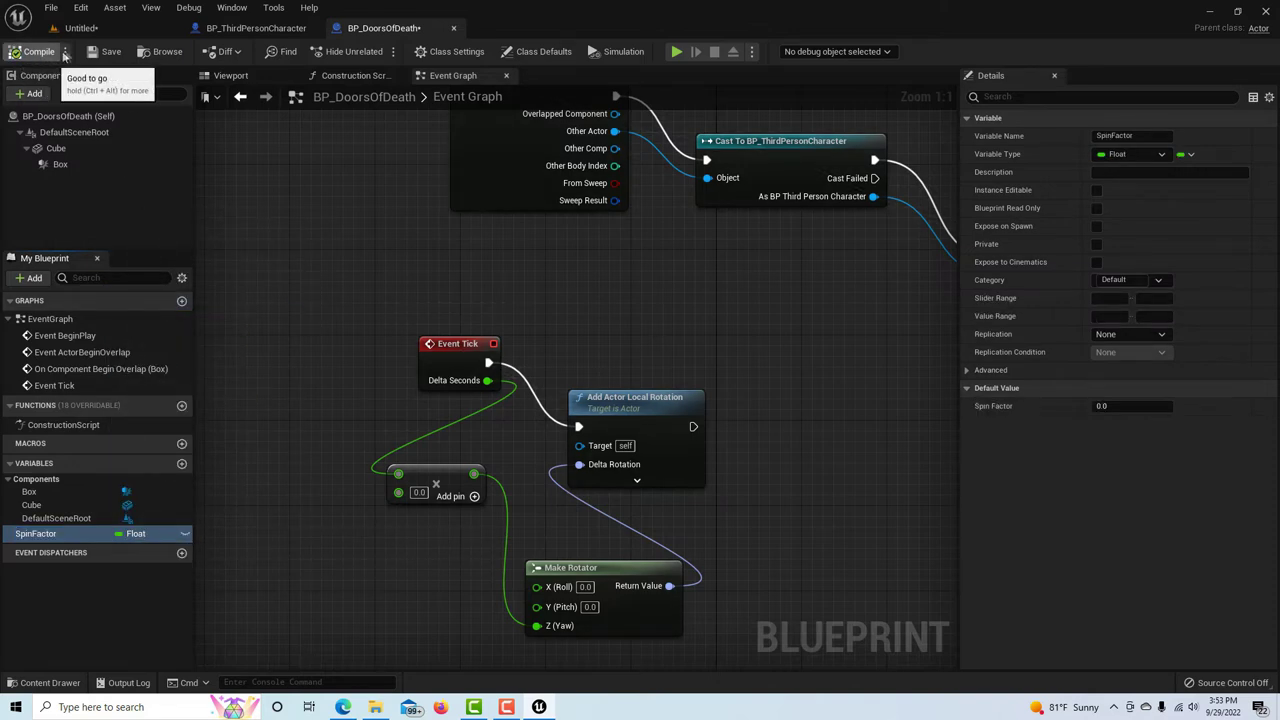
click(108, 52)
- Add a Get SpinFactor node below the Multiply node and connect it to the second multiply input
drag(152, 541, 298, 588)
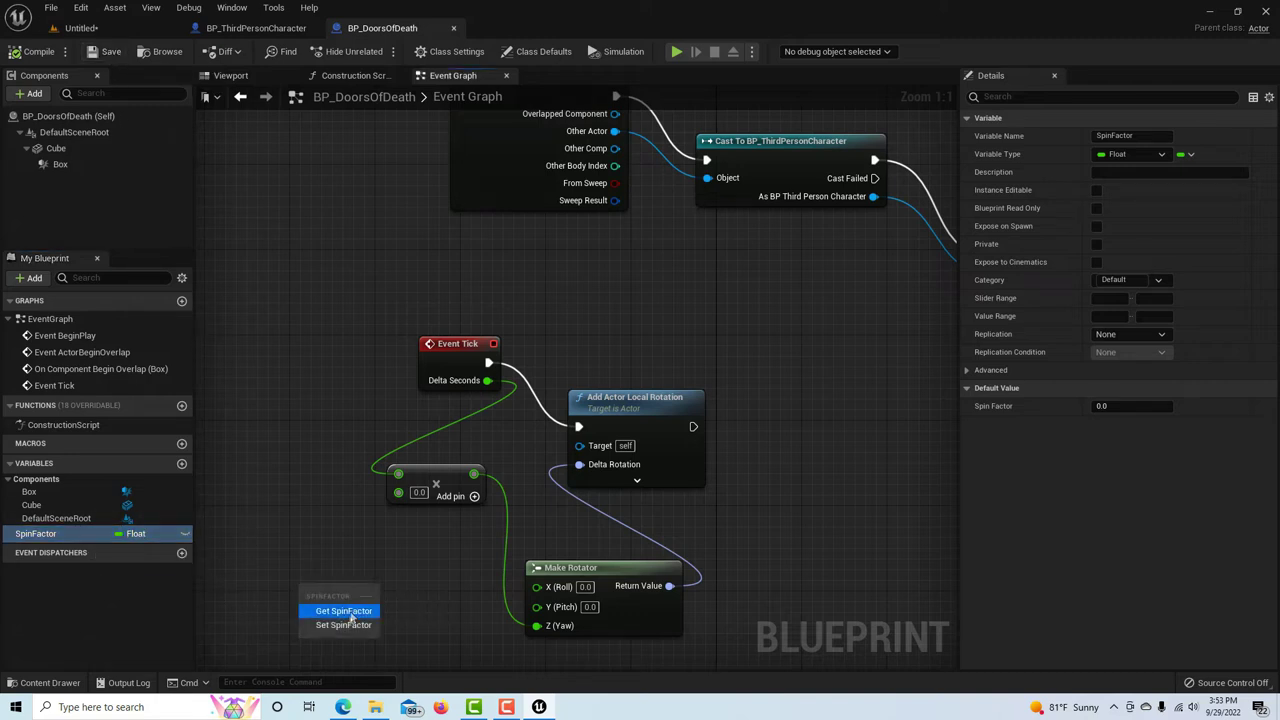
click(350, 613)
drag(373, 591, 399, 493)
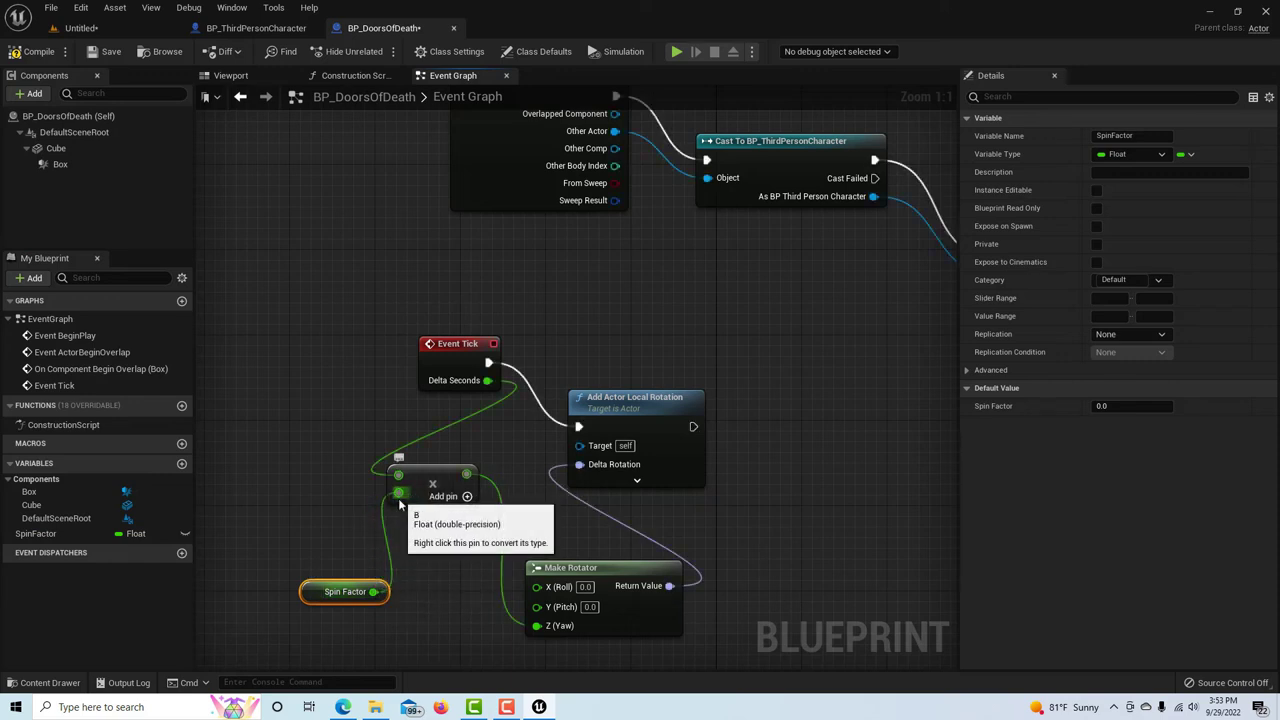
- Set SpinFactor's default value to 25.0, and compile and save the blueprint
click(1125, 406)
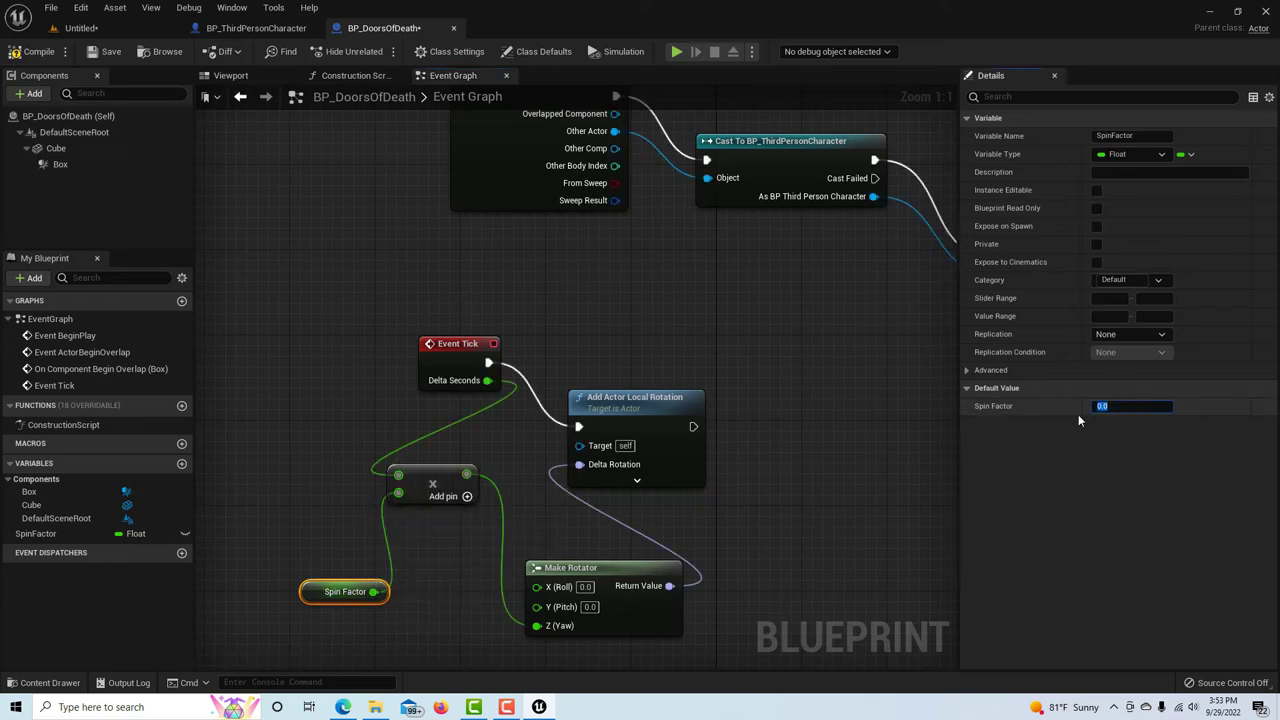
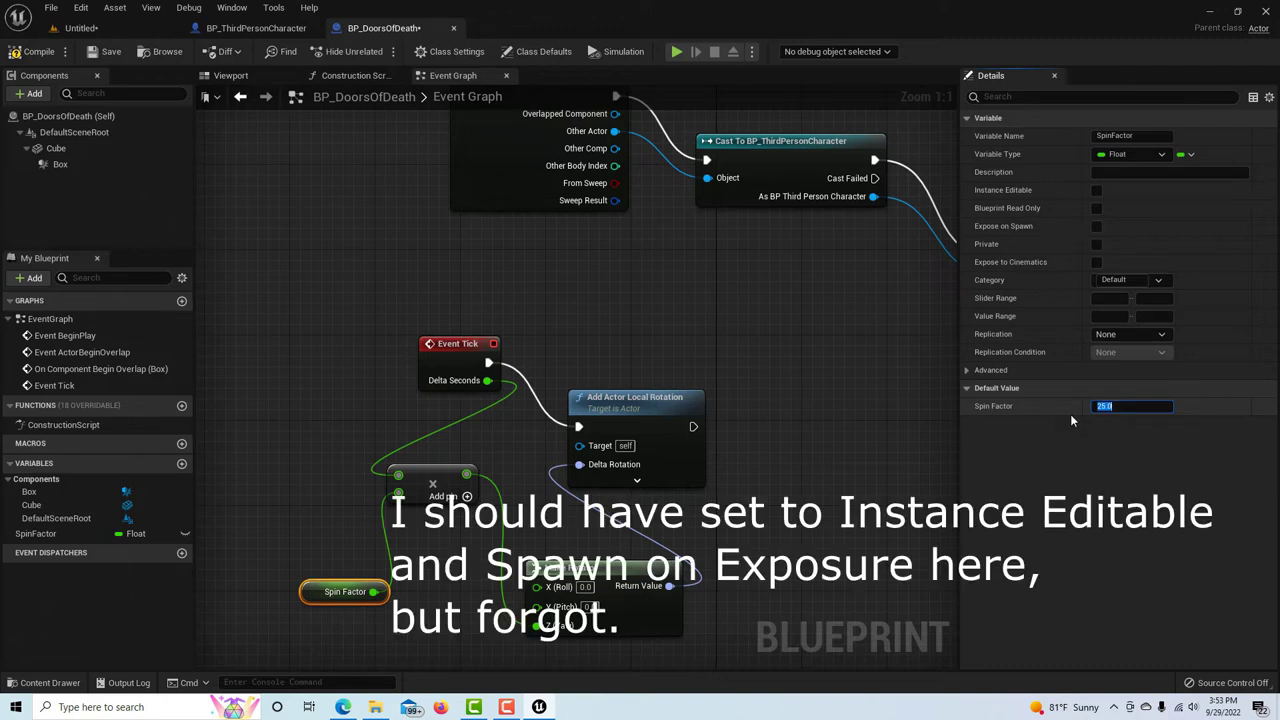
click(33, 58)
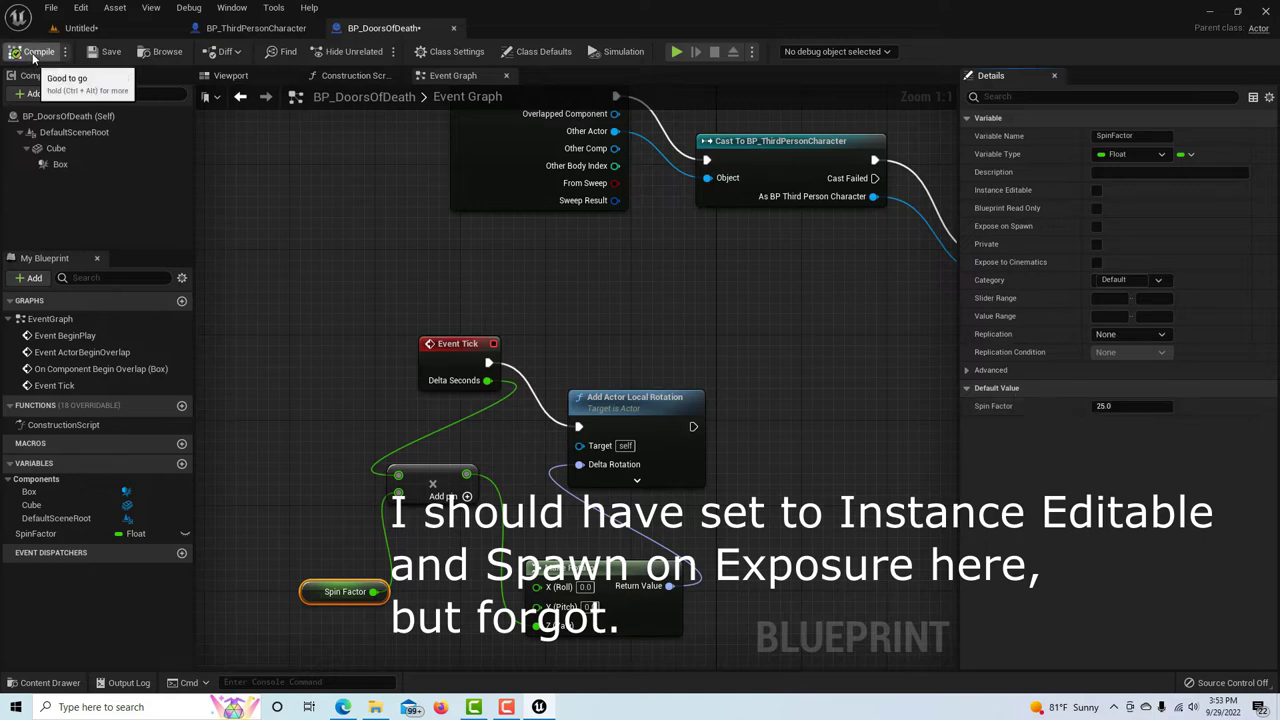
click(110, 52)
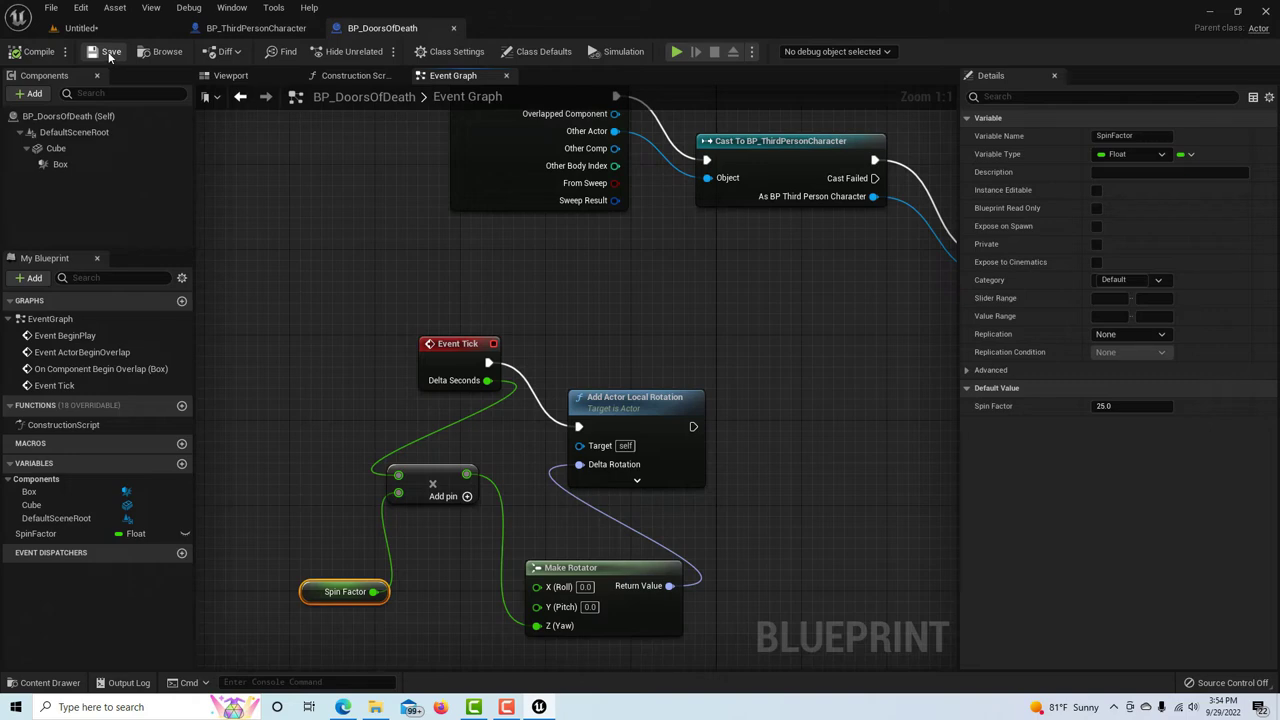
- Return to the level and focus the view on the PlayerStart actor
click(98, 28)
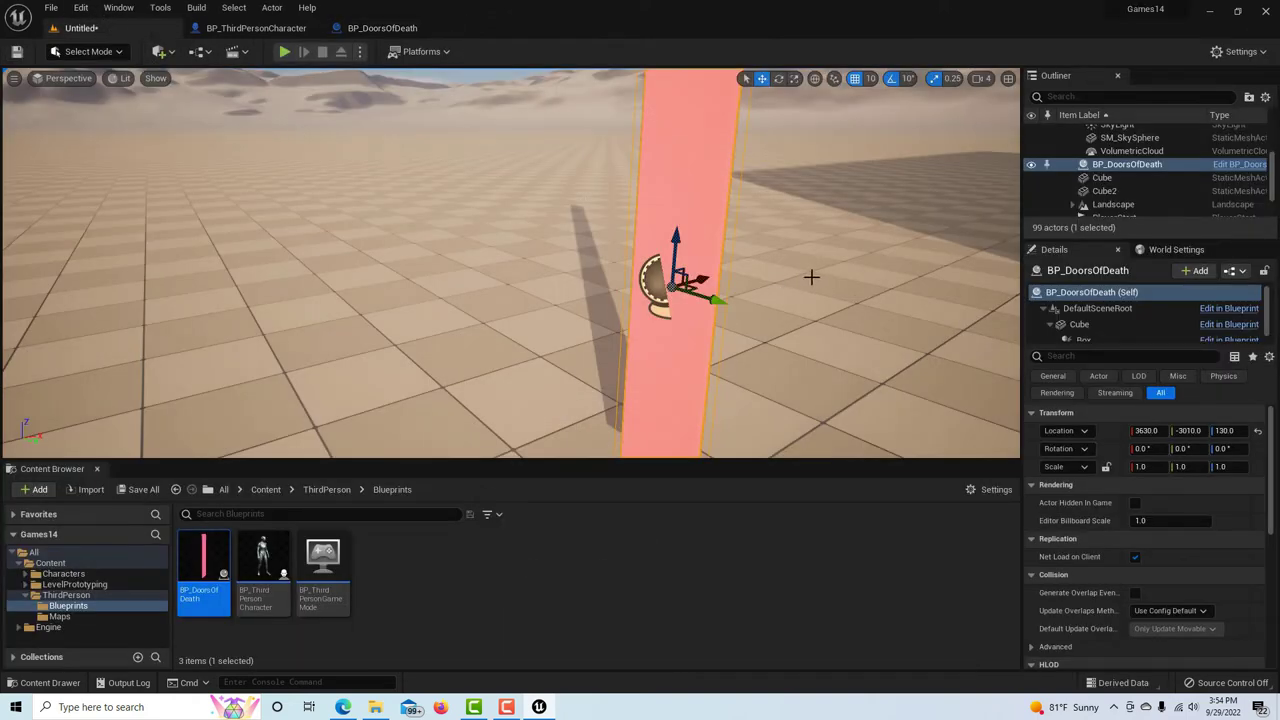
click(382, 28)
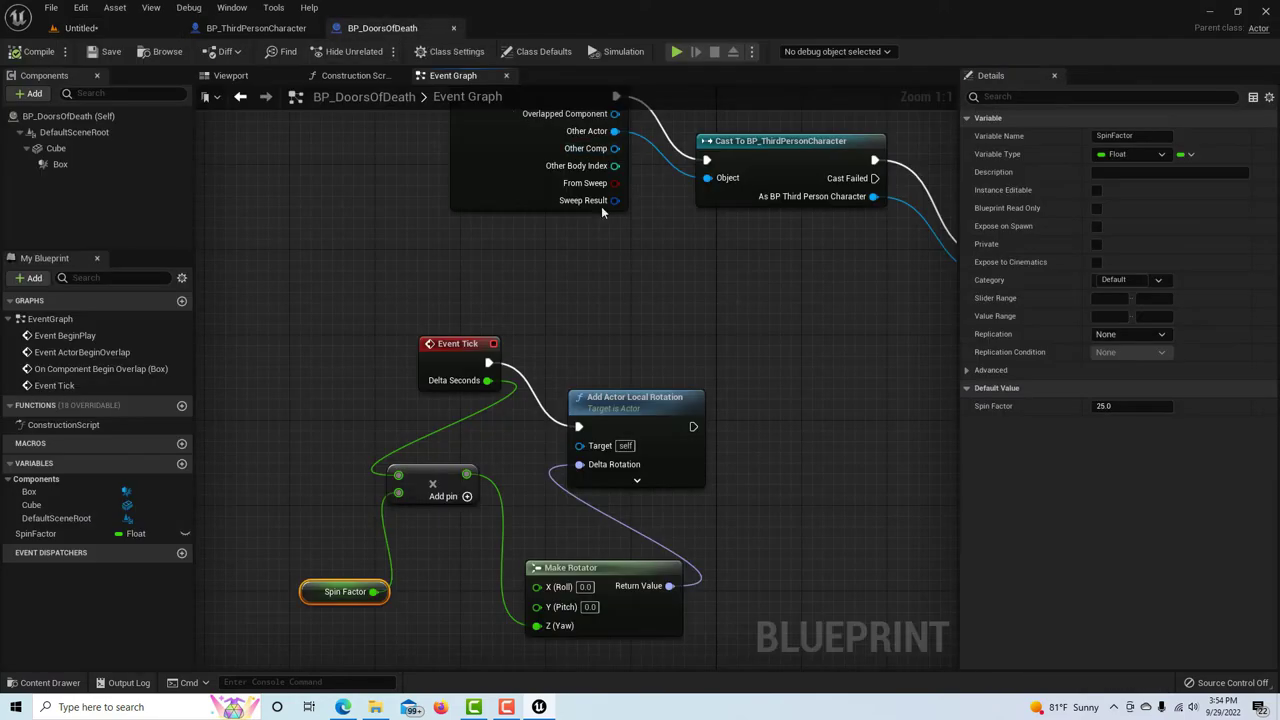
click(98, 28)
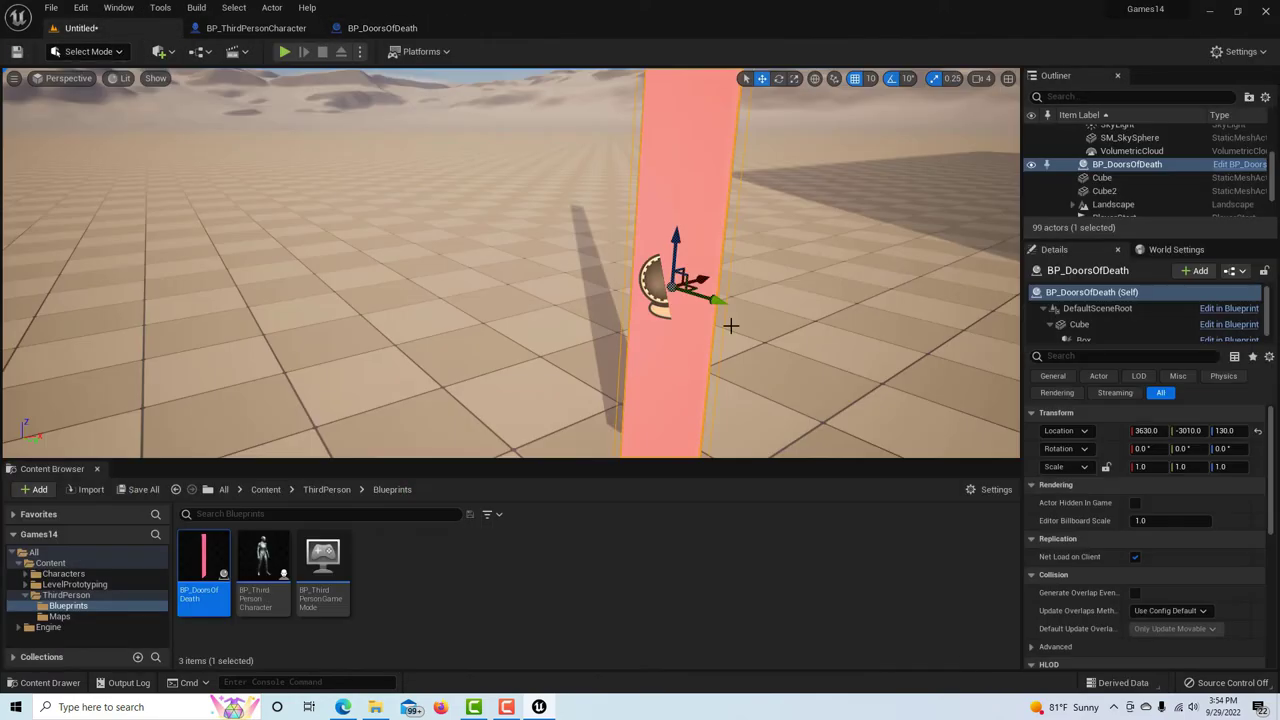
scroll(730, 325, down, 6)
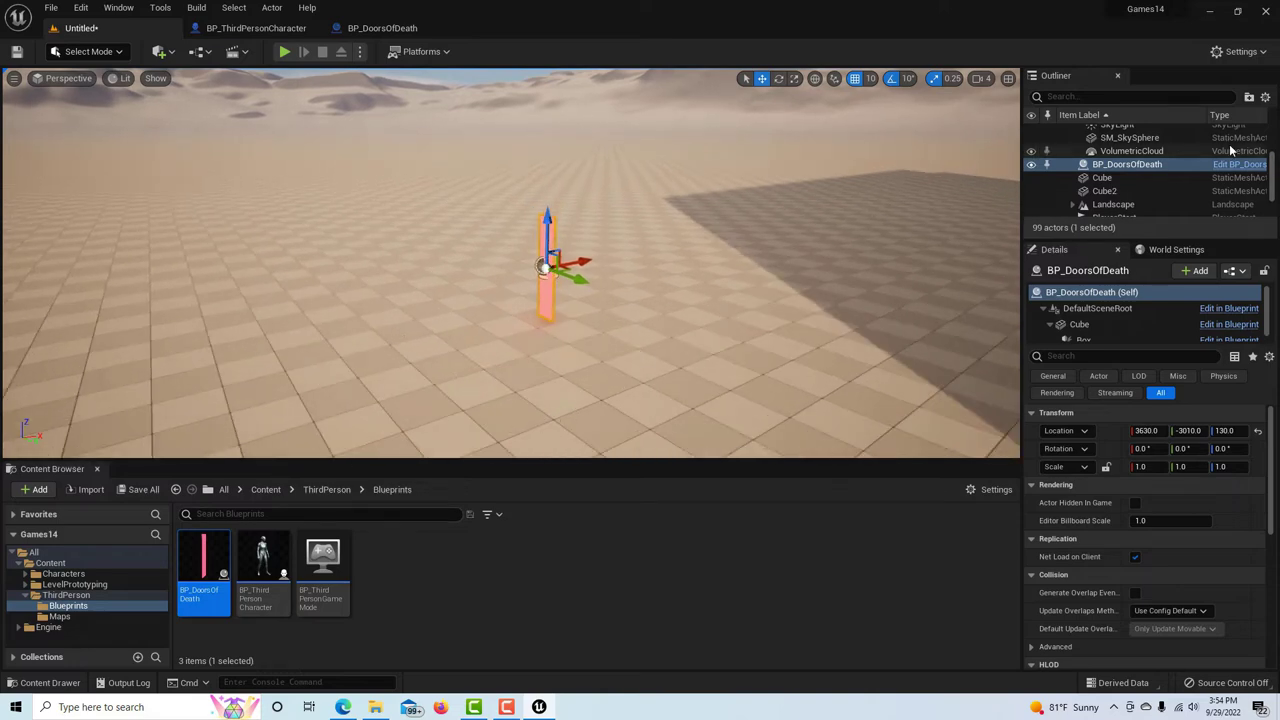
scroll(1270, 168, up, 3)
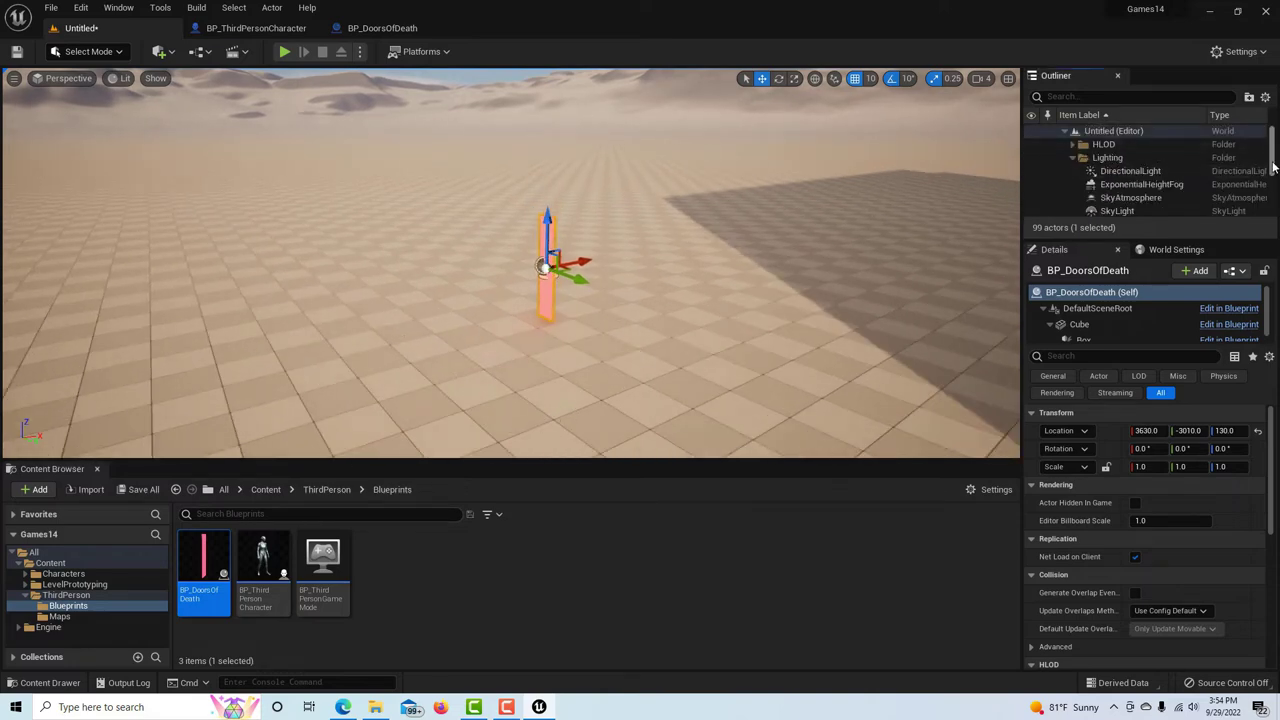
drag(1274, 148, 1275, 203)
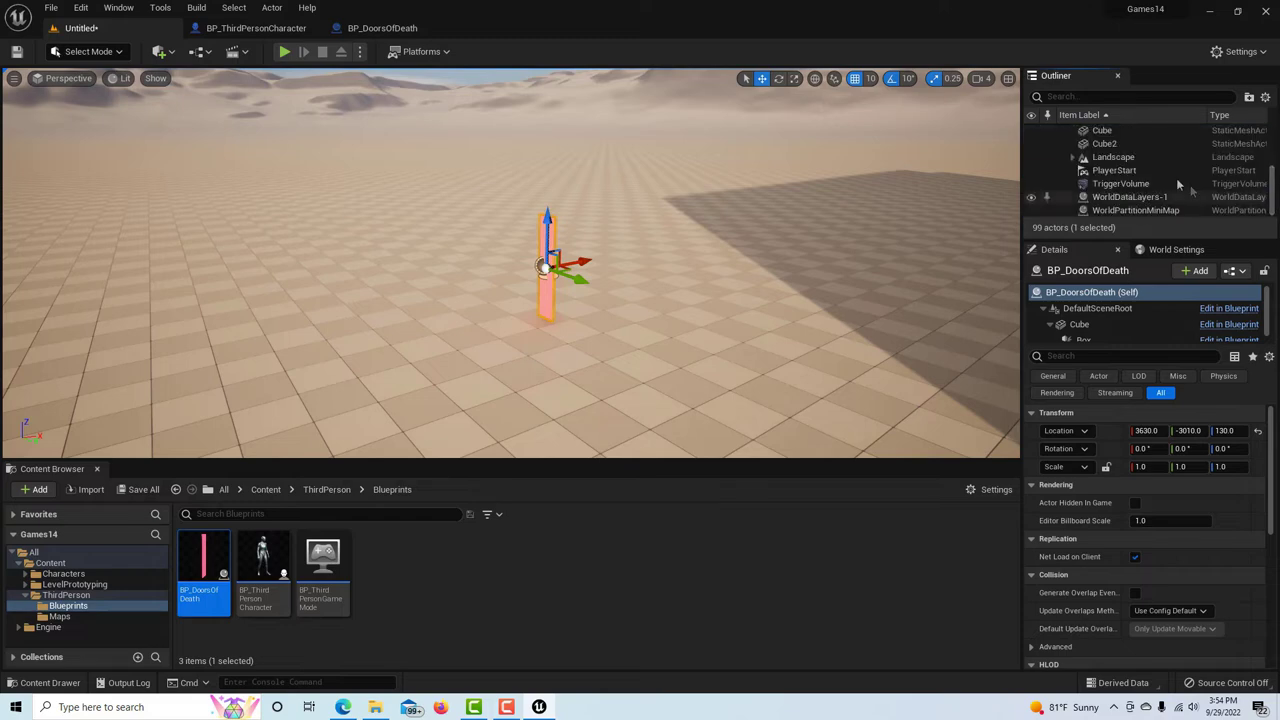
click(1123, 171)
double_click(1123, 171)
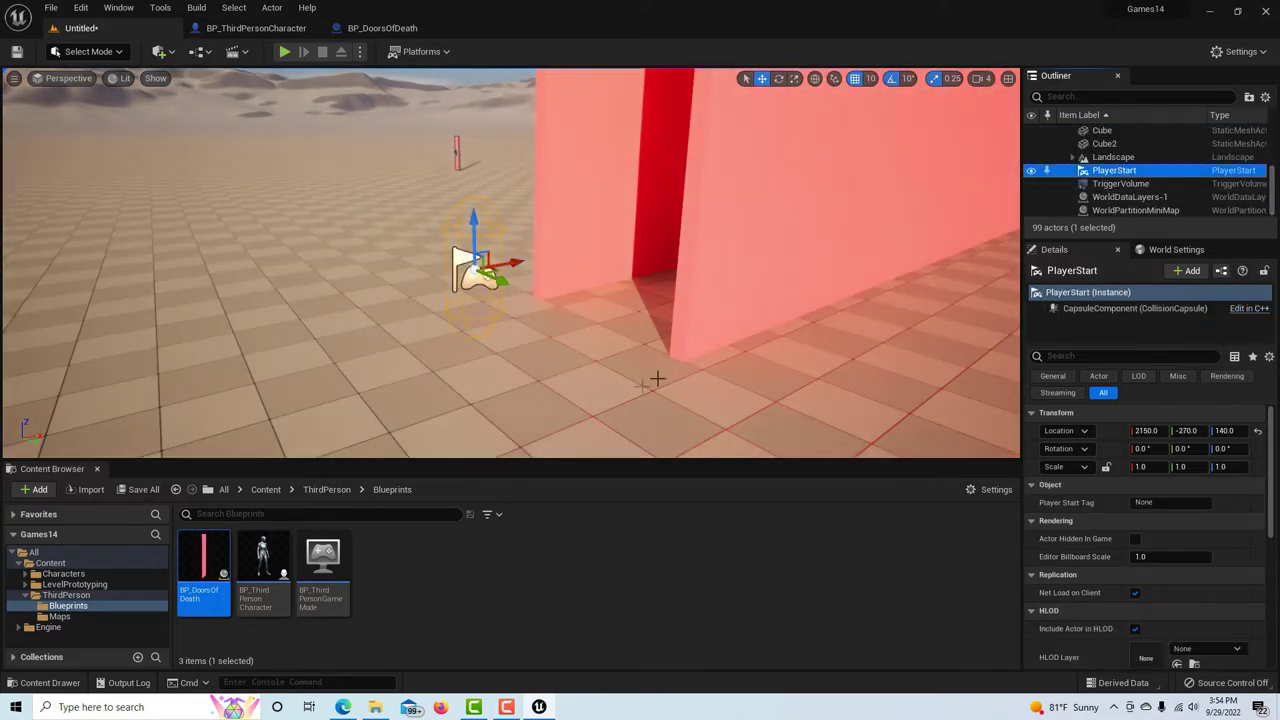
- Replace the distant BP_DoorsOfDeath instance with a new one in front of the wall opening, at about X 2340, Y -280, Z 0
click(456, 152)
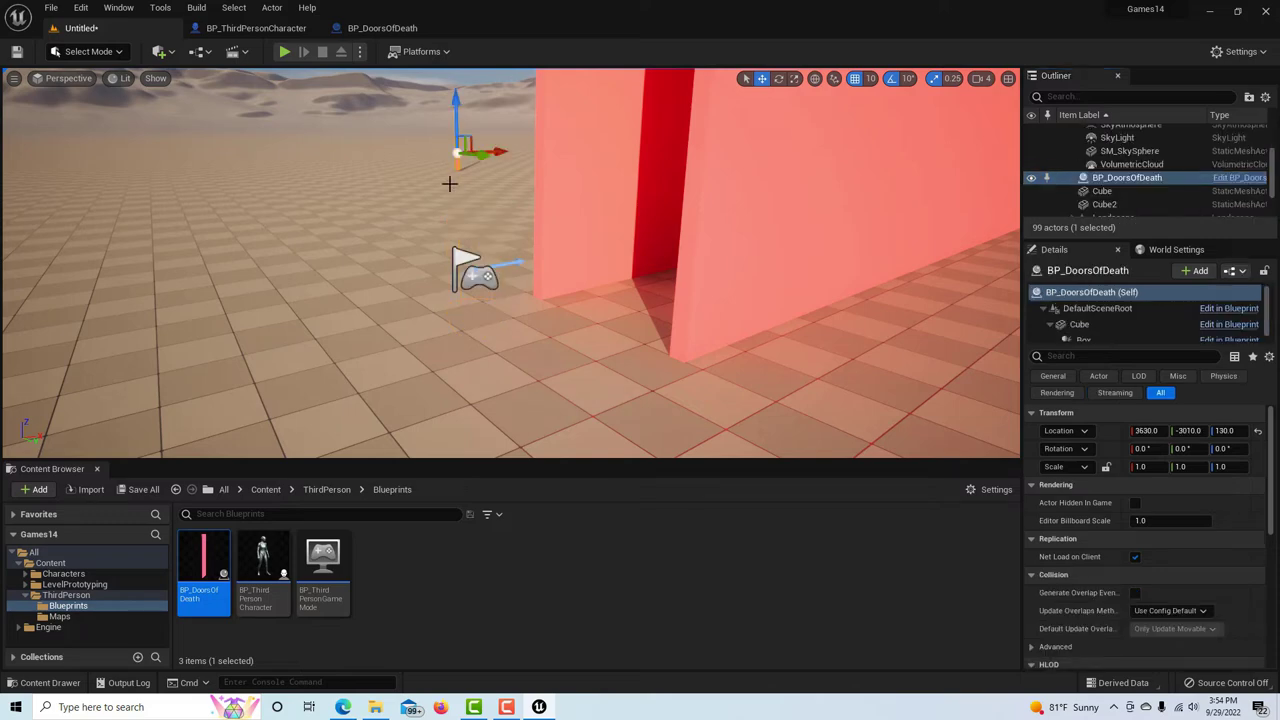
key(Delete)
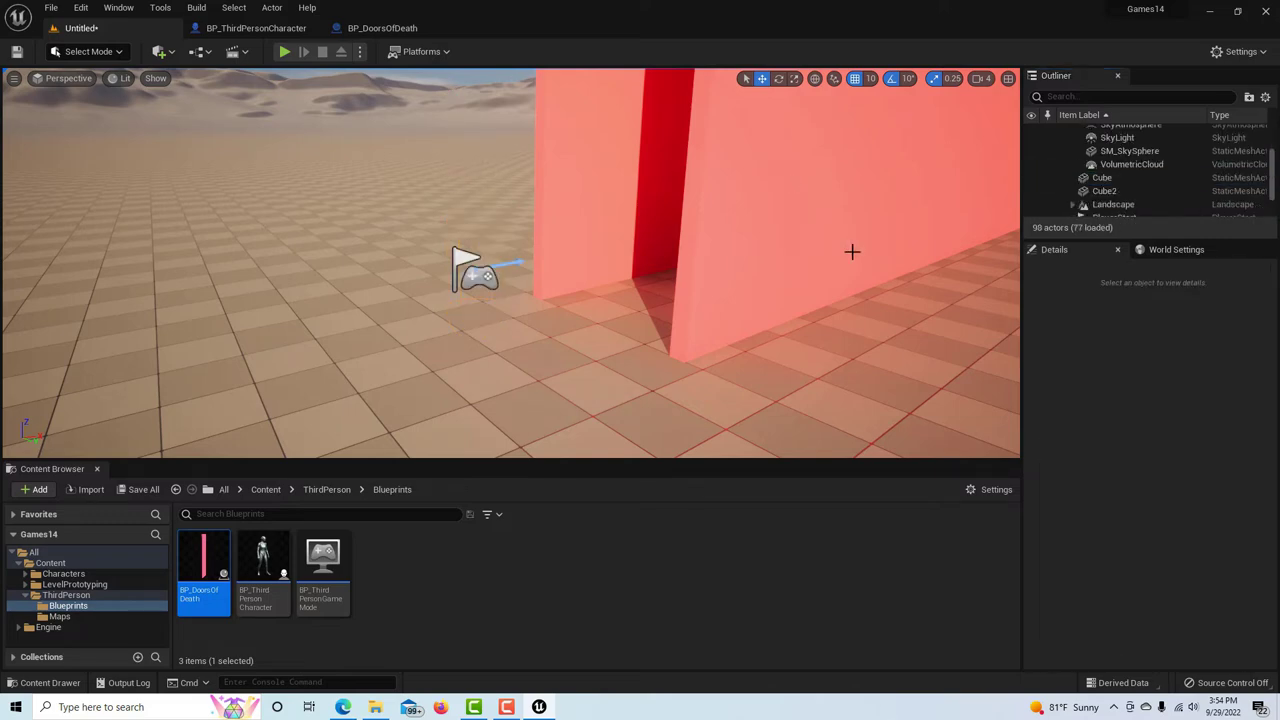
drag(204, 568, 574, 333)
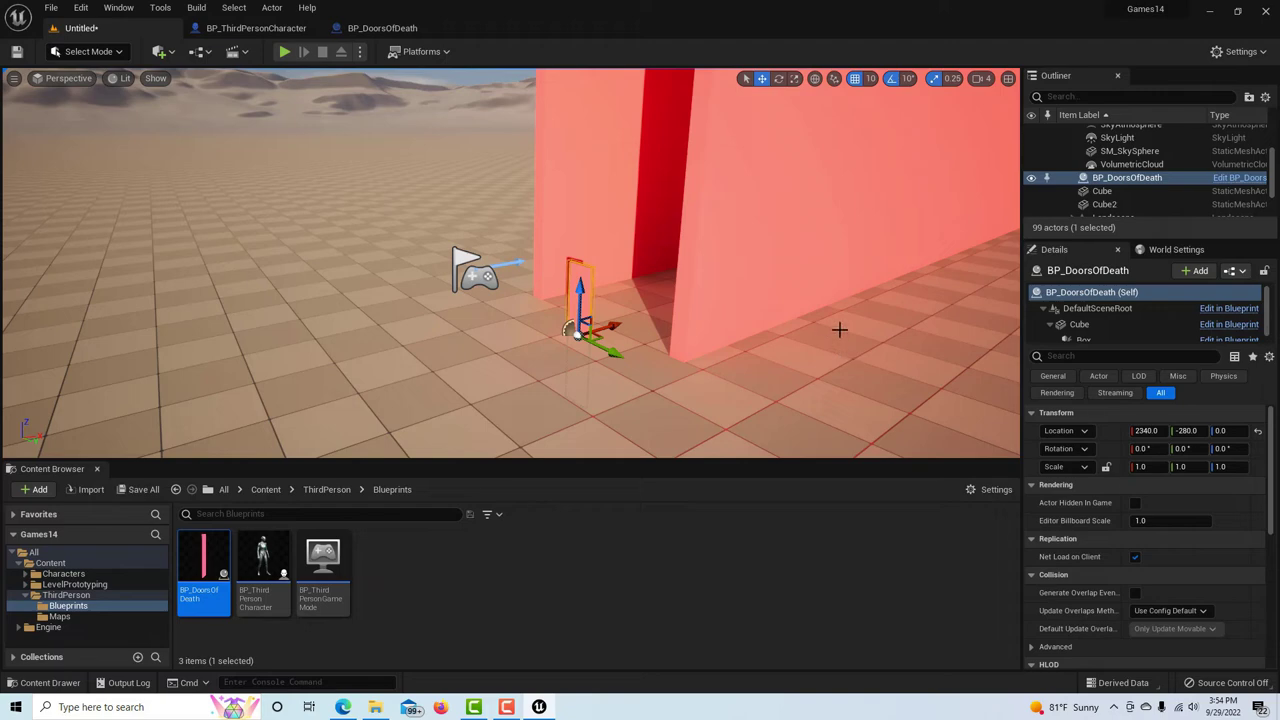
alt+drag(839, 330, 975, 288)
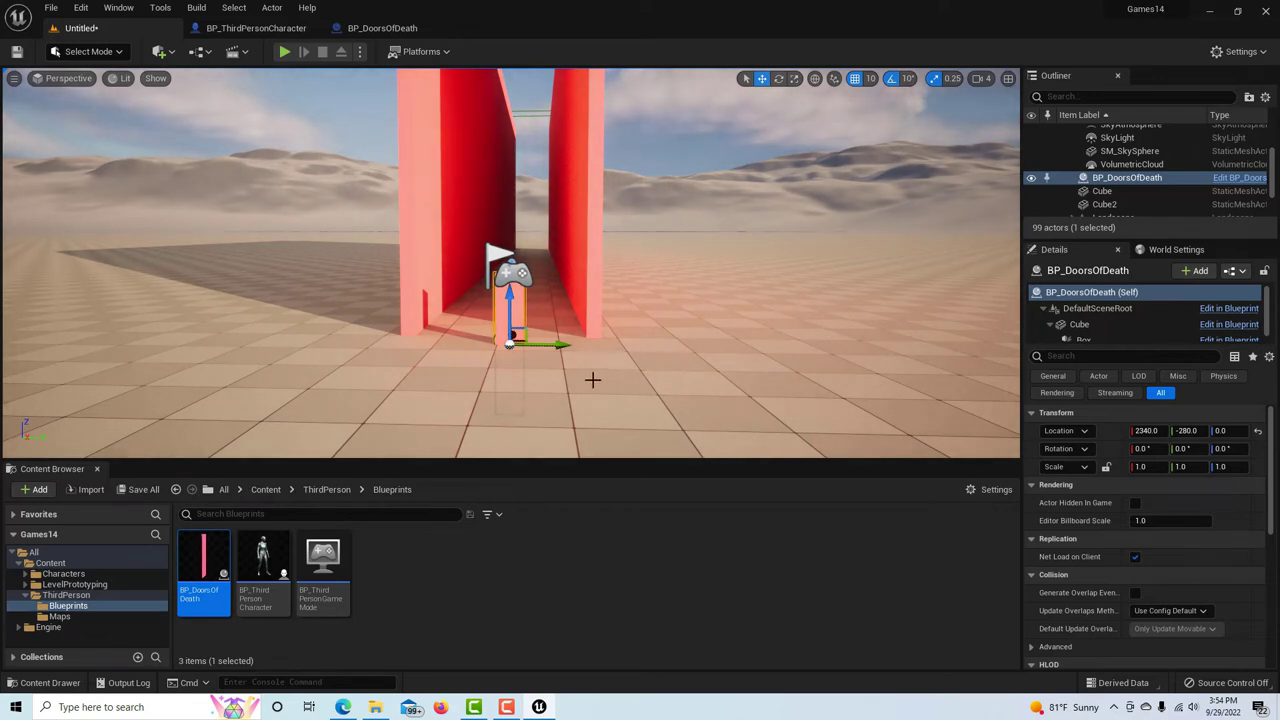
- Play-test the level by running the character into the newly placed BP_DoorsOfDeath door, and end the play session
click(284, 52)
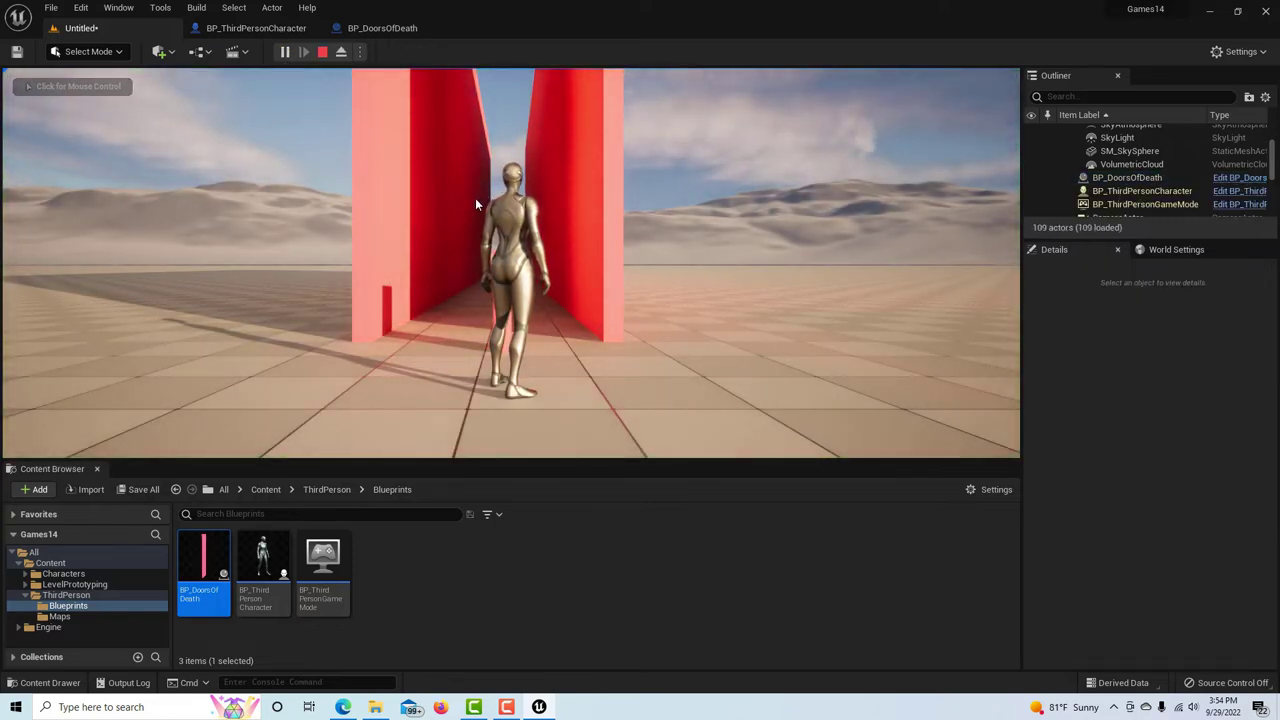
click(465, 275)
key(w)
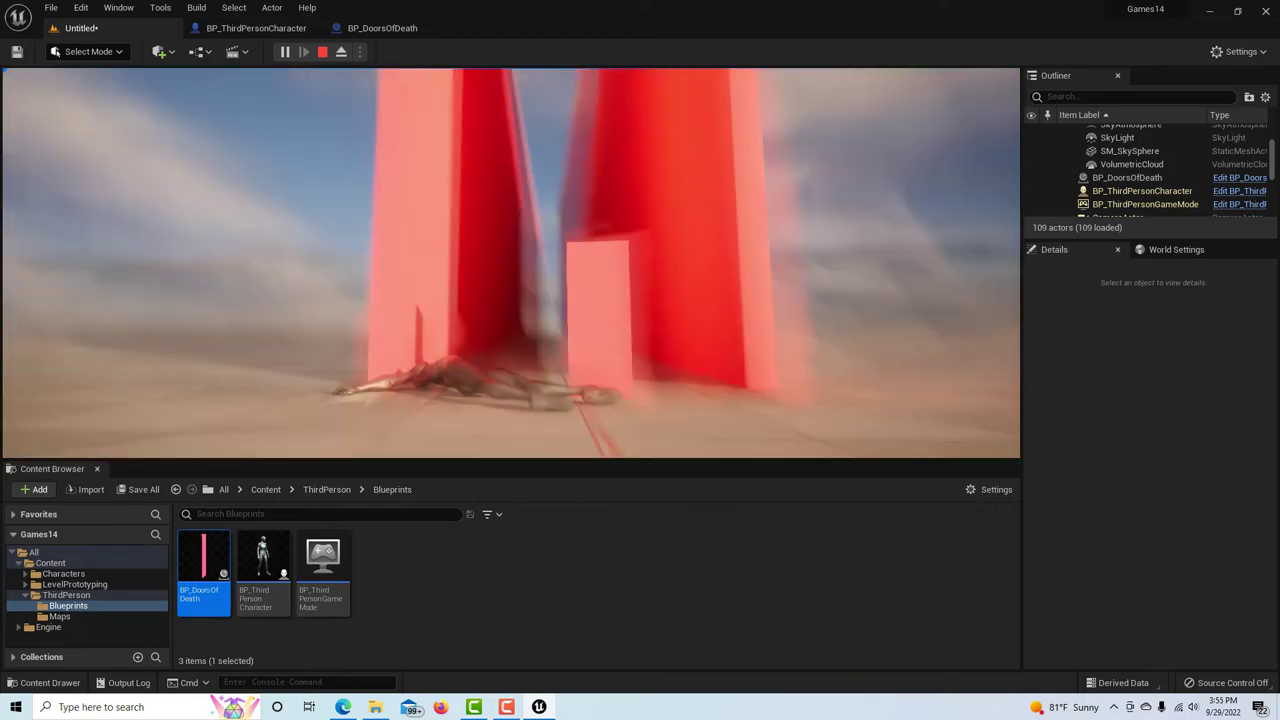
key(Escape)
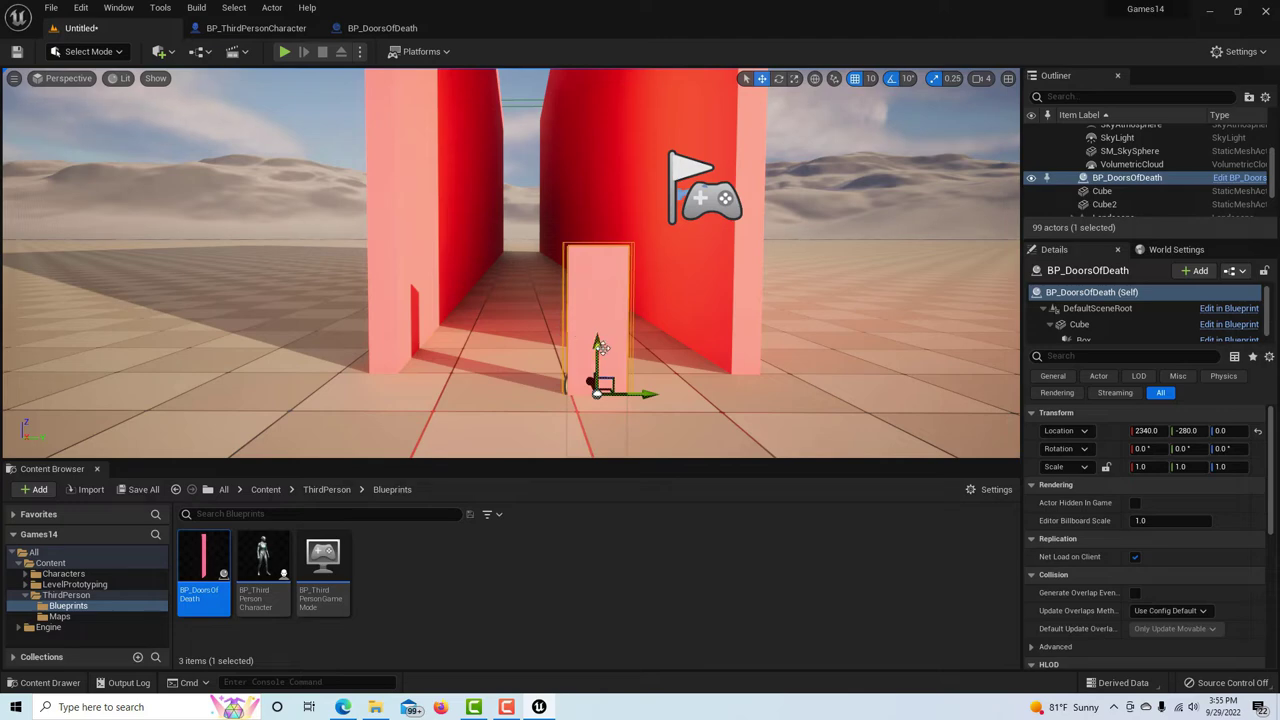
- Show the door in BP_DoorsOfDeath's 3D preview and restore the maximized editor window to its smaller size
click(380, 29)
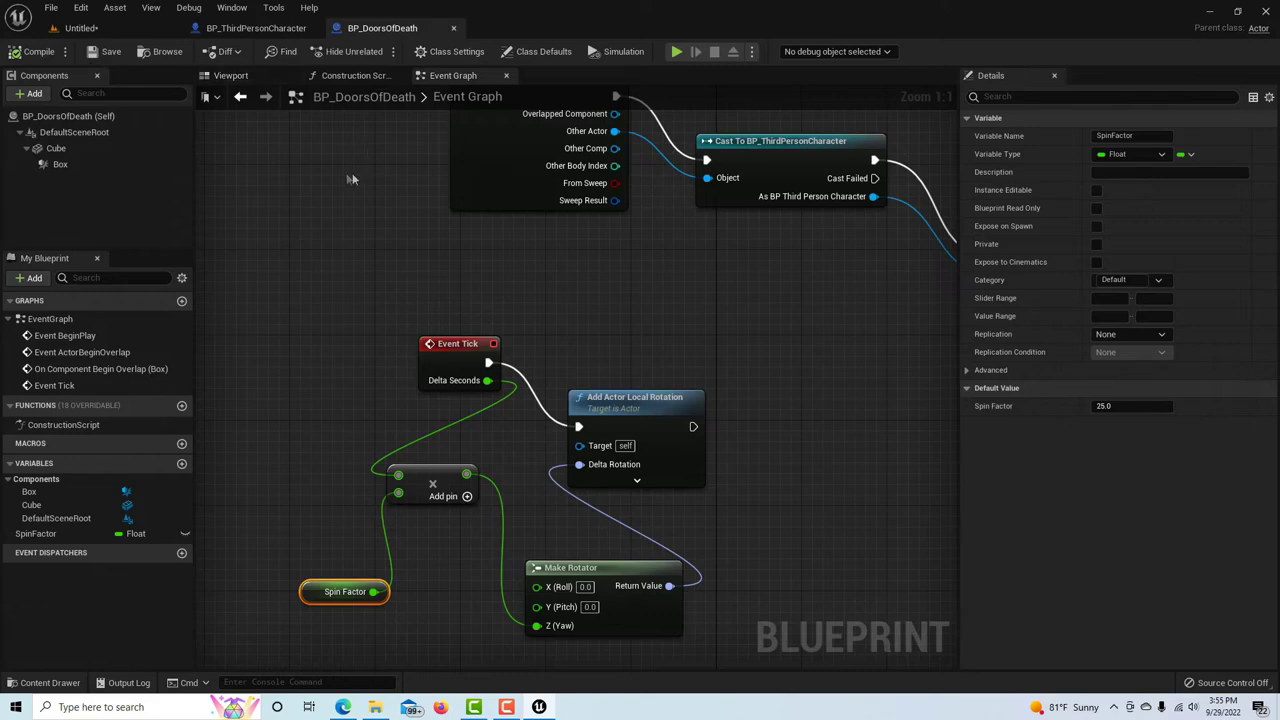
click(228, 76)
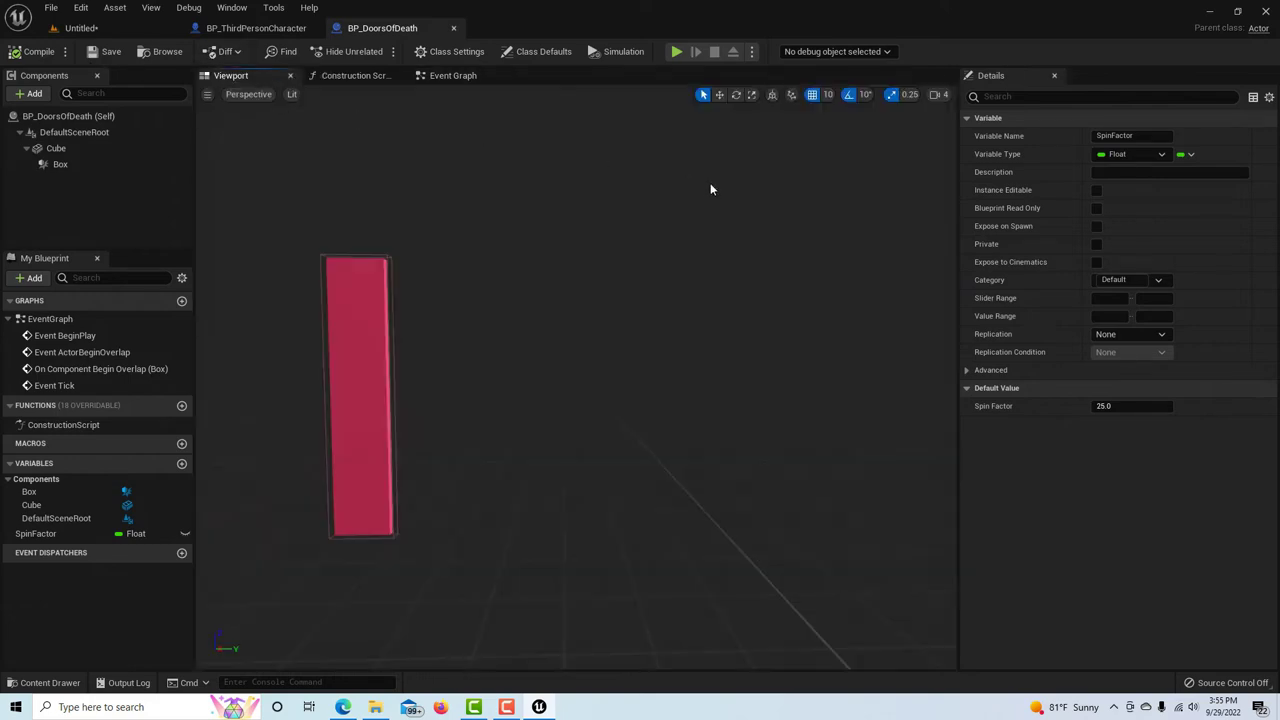
click(1238, 12)
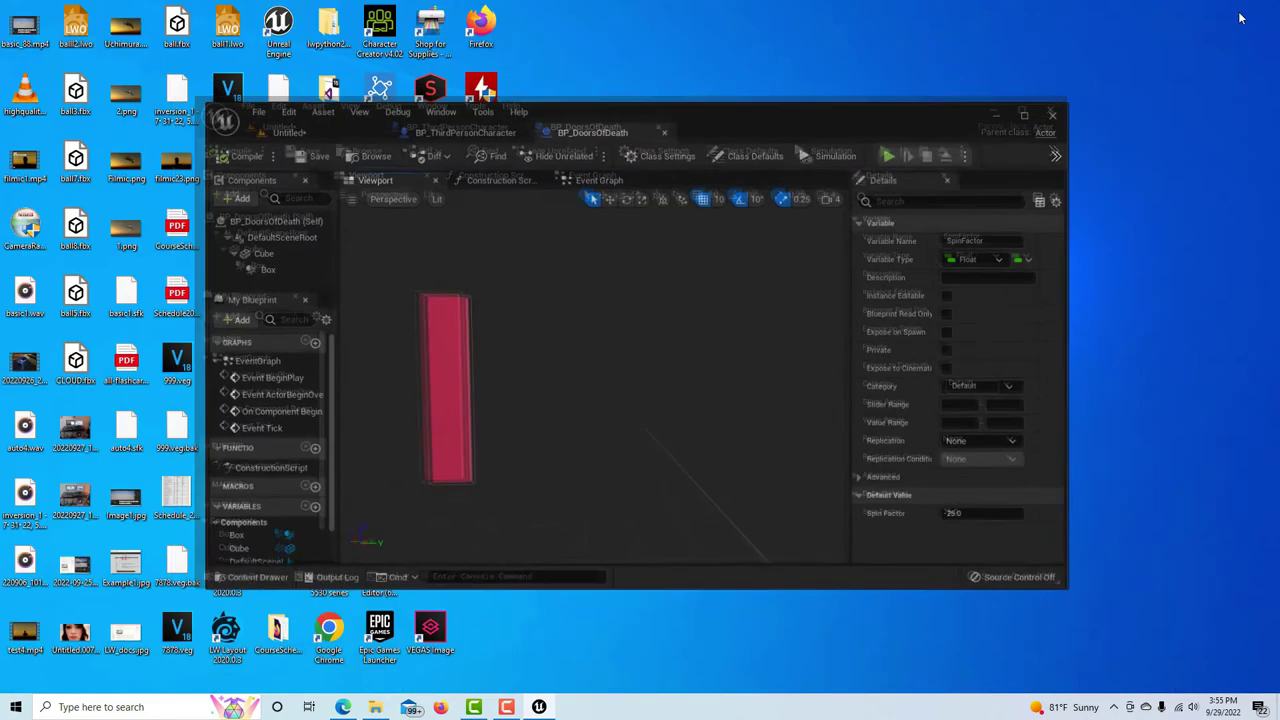
- Move the BP_DoorsOfDeath editor window over the BP_ThirdPersonCharacter graph and enlarge it to show the full component list and details
click(1028, 120)
click(454, 28)
drag(35, 212, 448, 223)
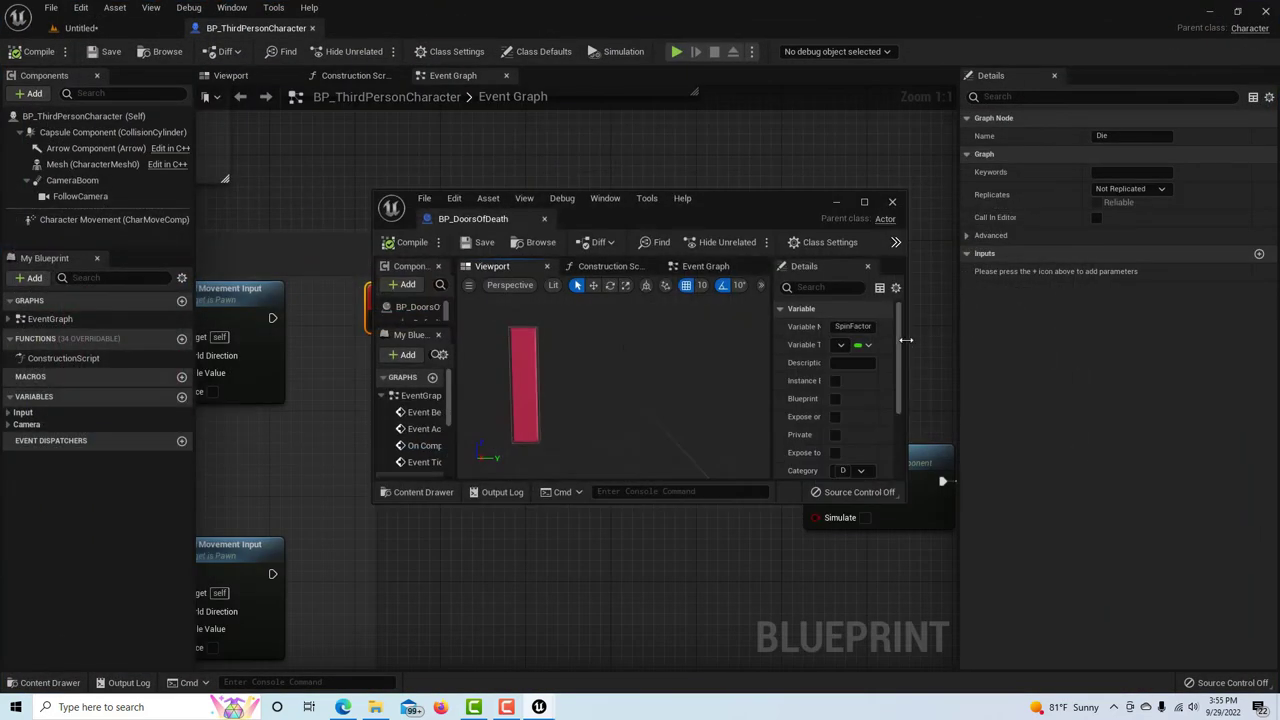
drag(905, 342, 1113, 342)
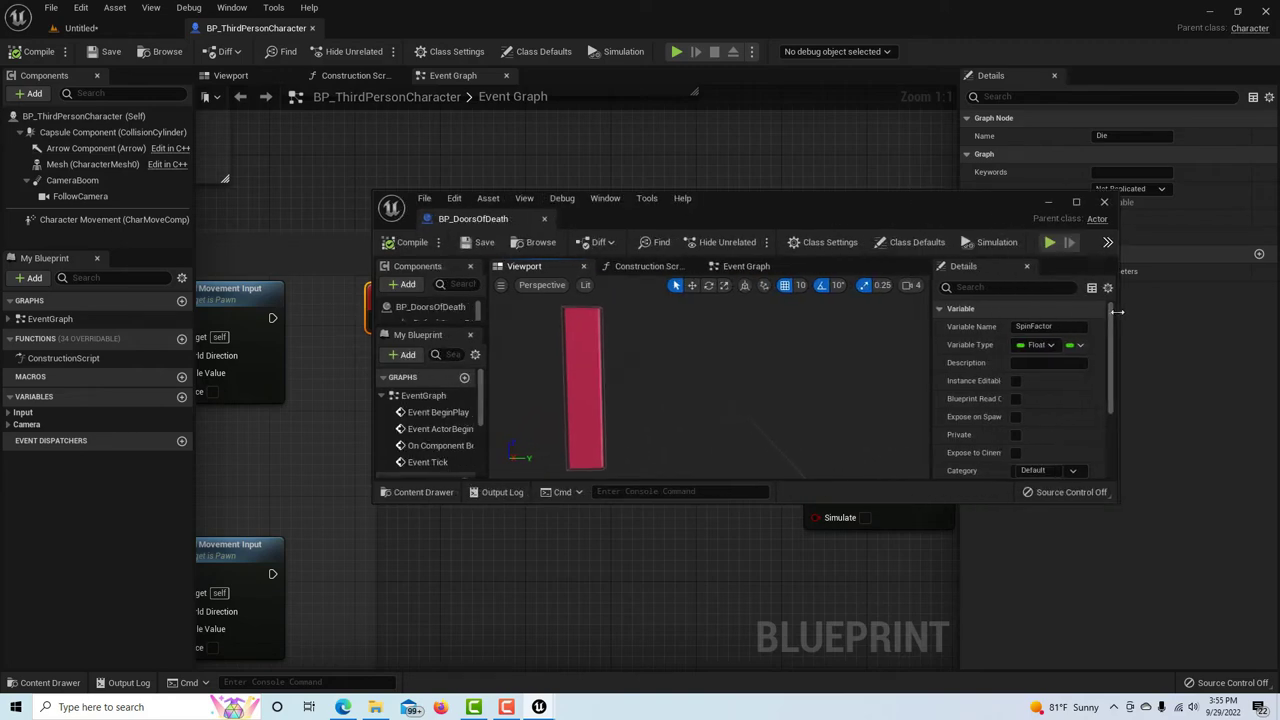
drag(902, 504, 902, 662)
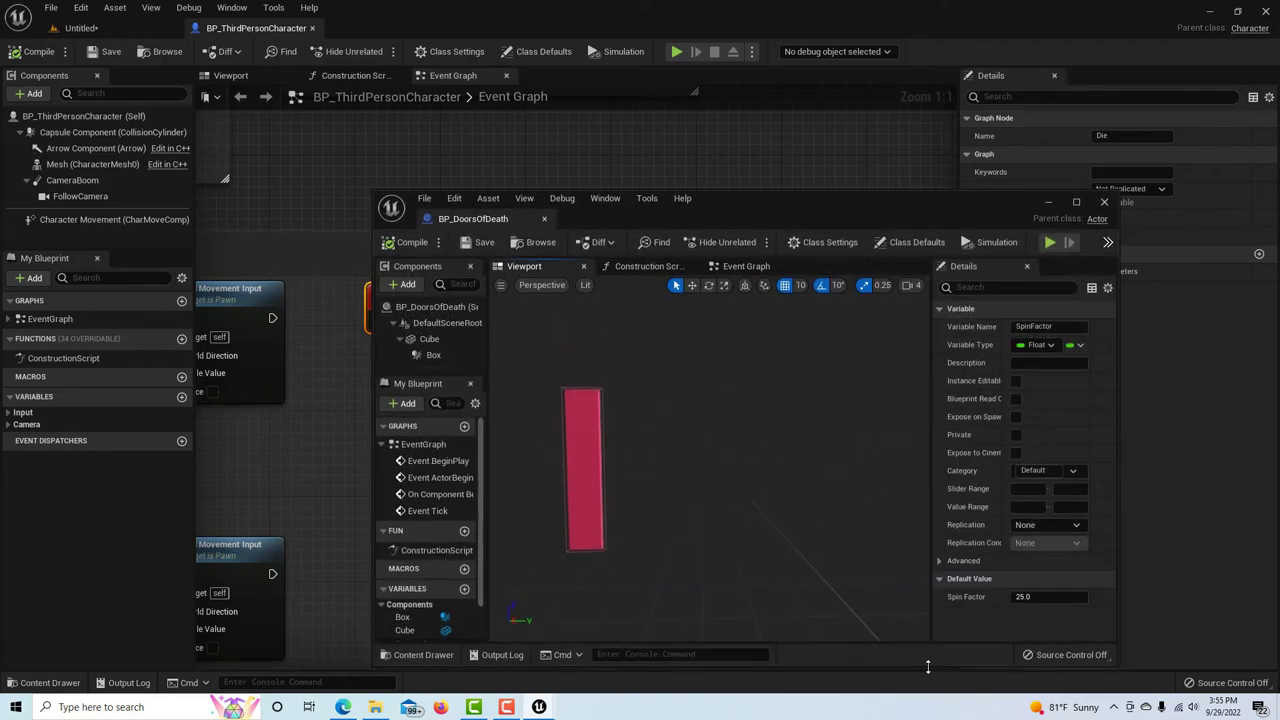
- Scale the Cube component of BP_DoorsOfDeath to about X 0.11, Y 1.09, Z 4.01 with the level's door kept in view
click(590, 455)
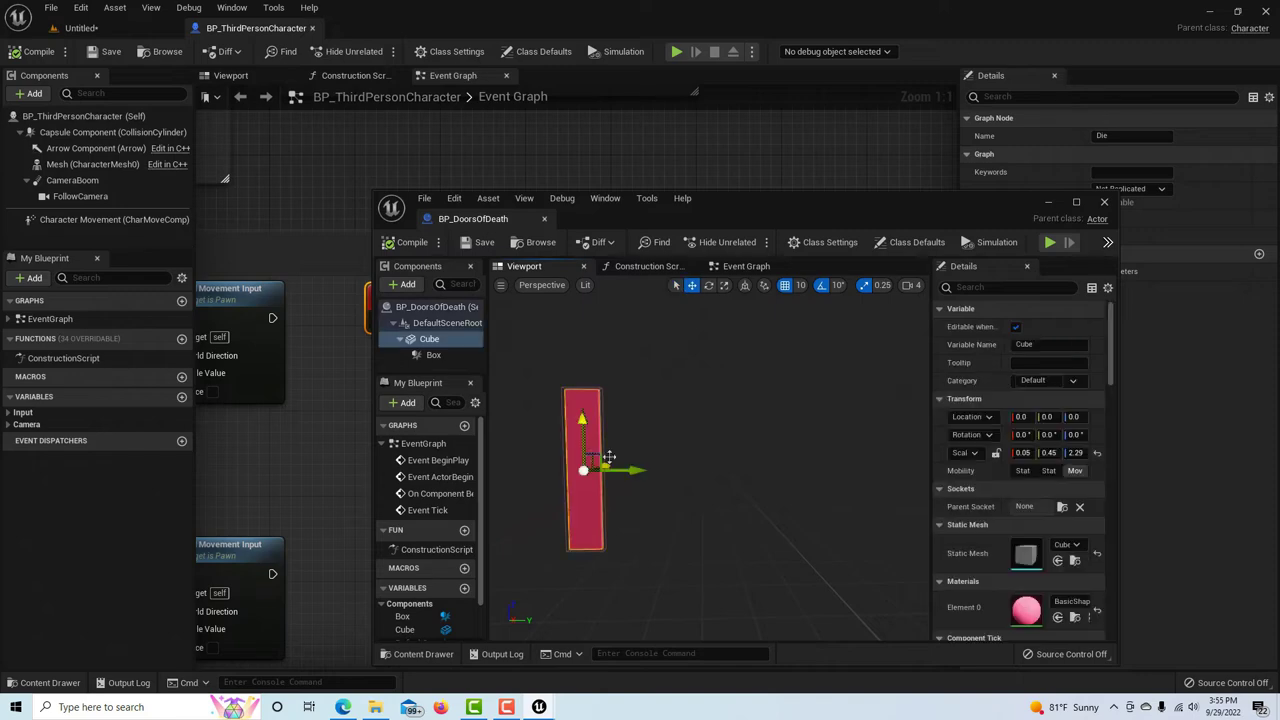
click(80, 28)
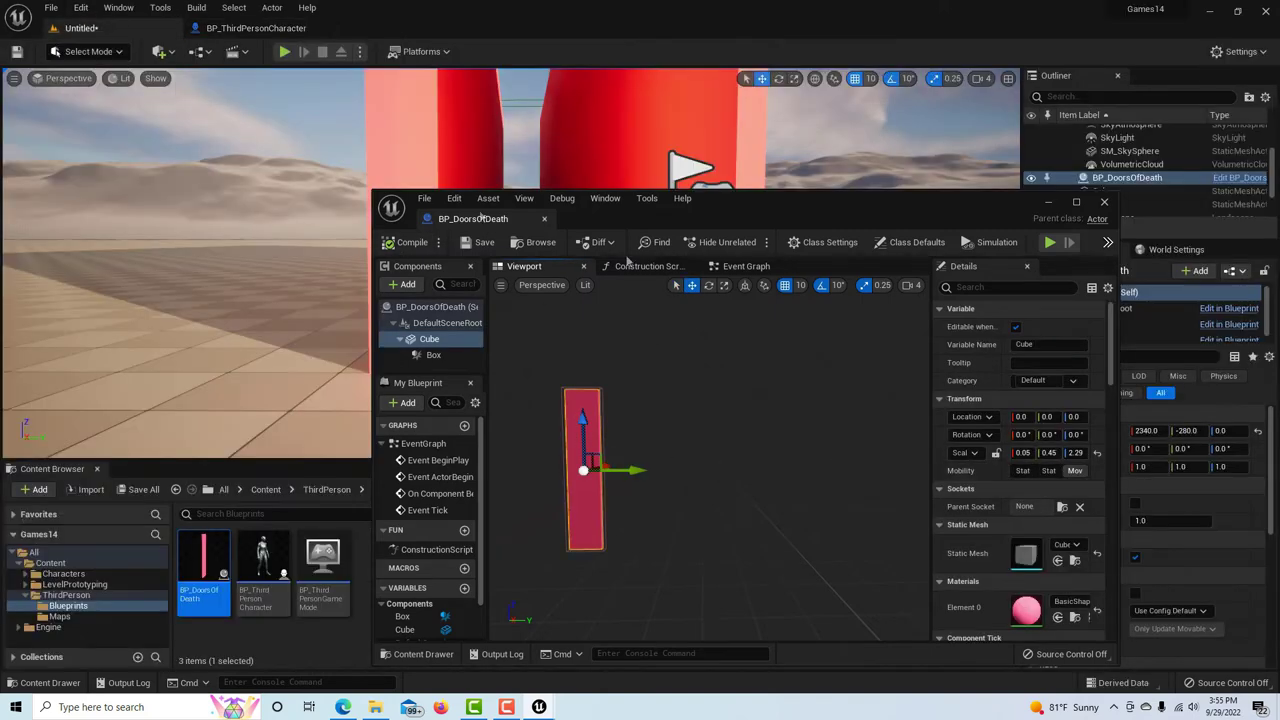
drag(612, 218, 422, 332)
drag(832, 576, 908, 576)
drag(633, 334, 135, 119)
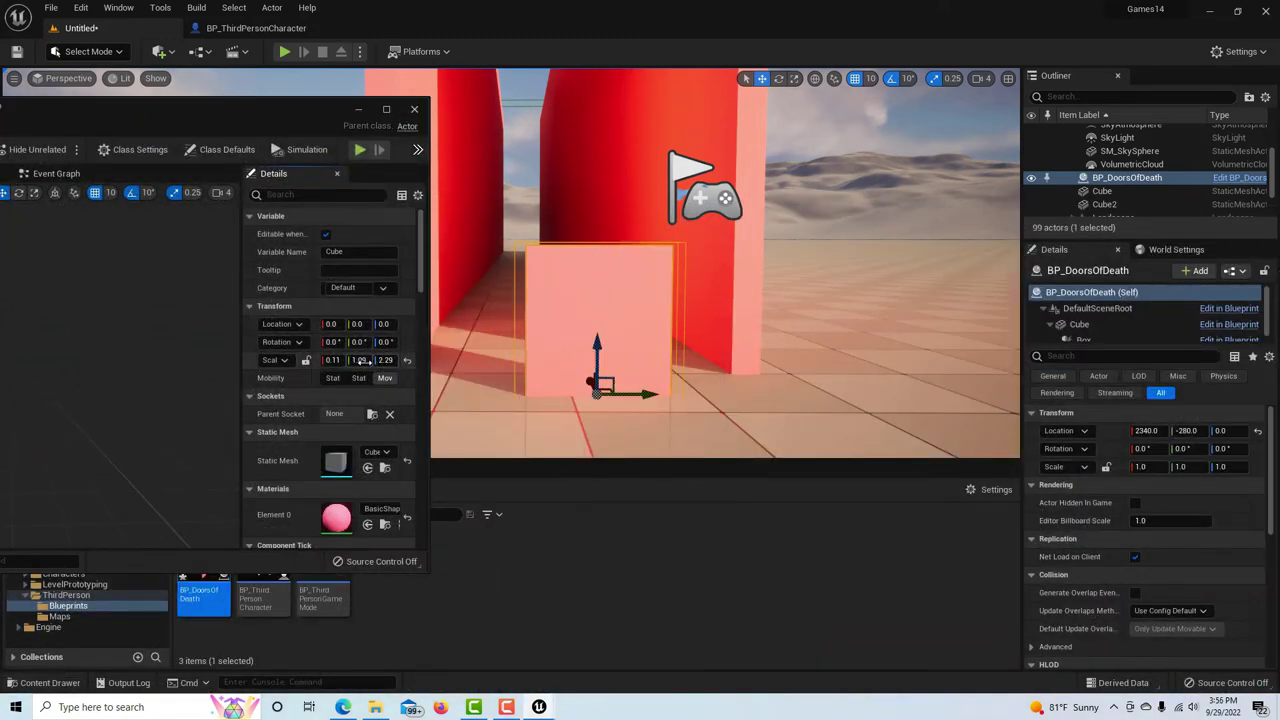
drag(386, 360, 450, 360)
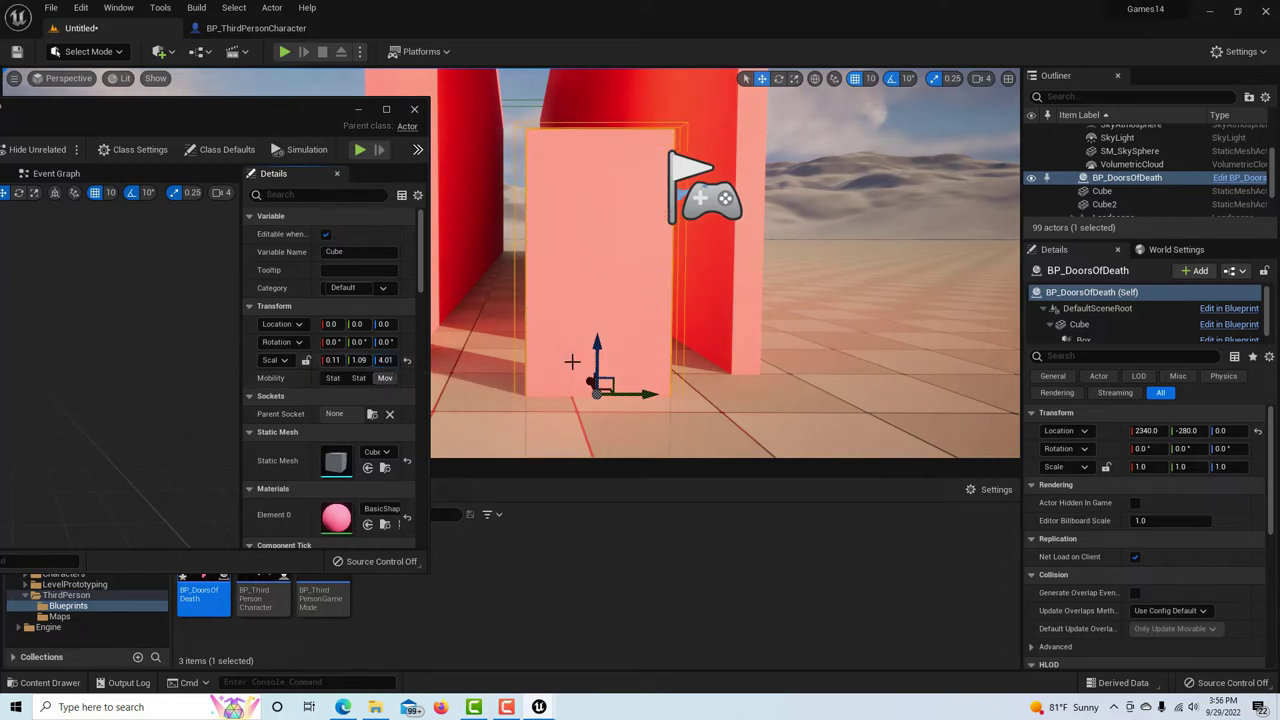
- Raise the BP_DoorsOfDeath instance in the level to Z 220
drag(597, 355, 604, 200)
scroll(757, 236, down, 5)
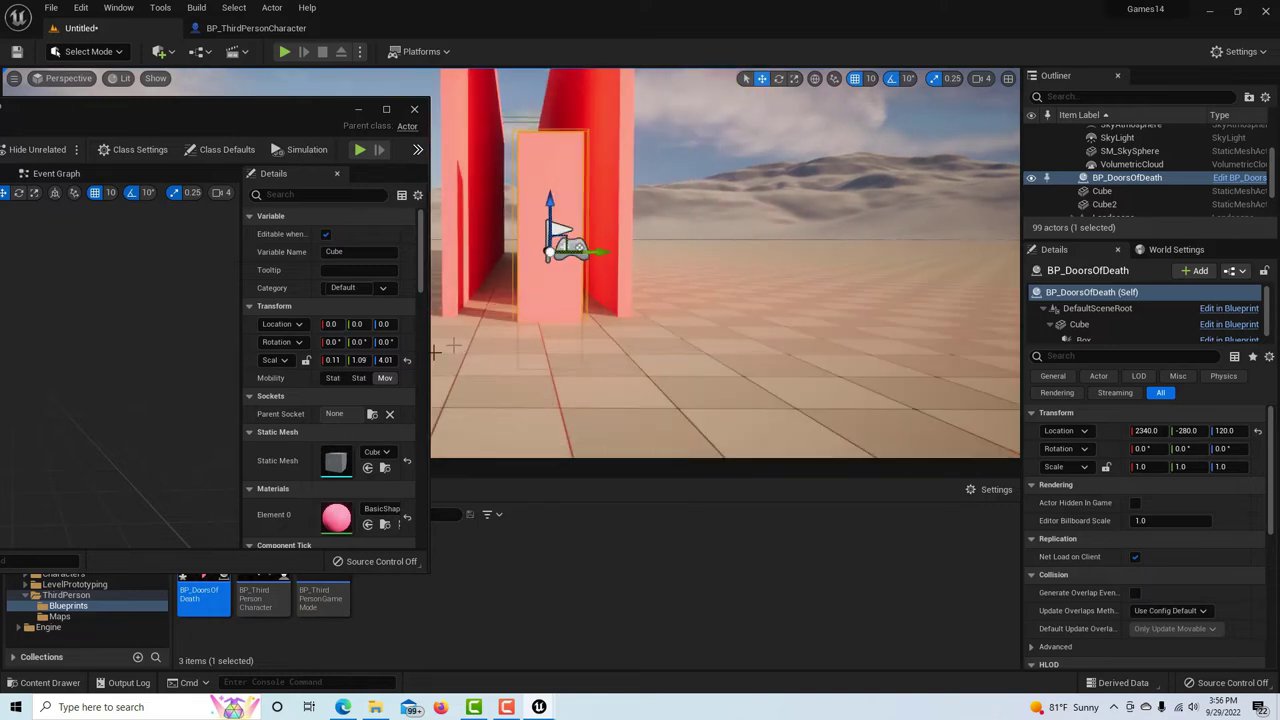
drag(549, 215, 536, 155)
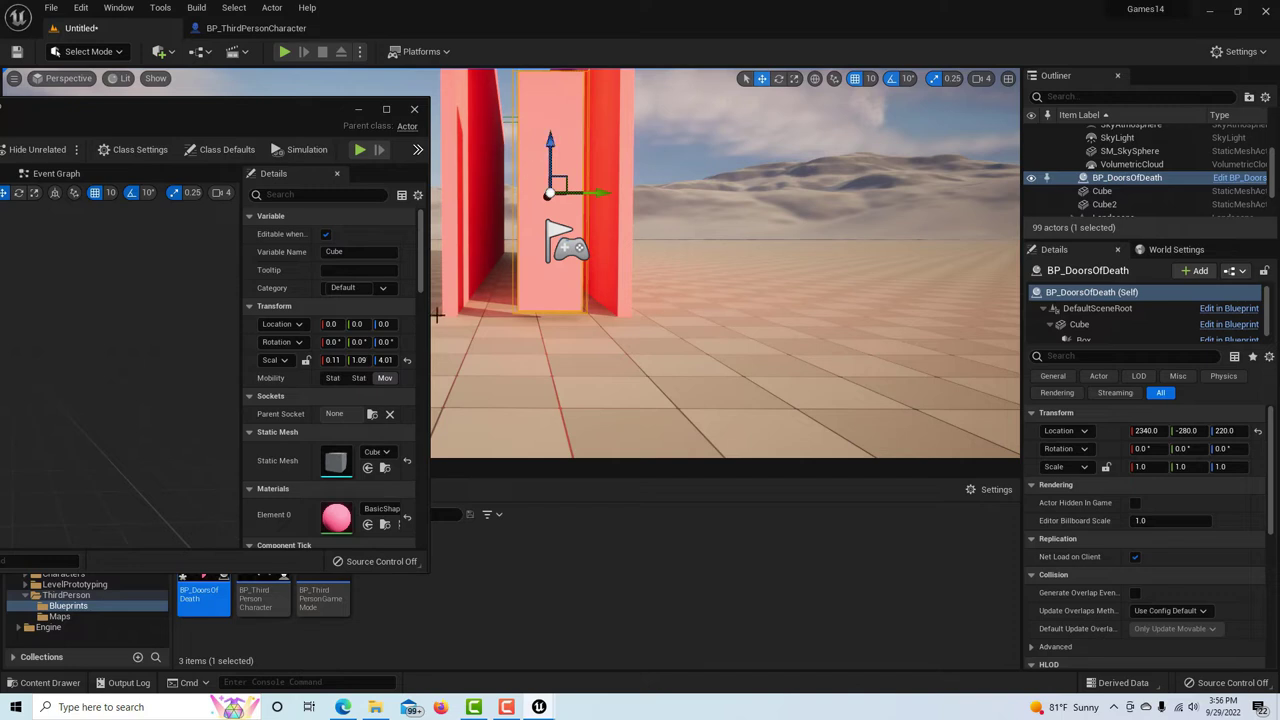
- Scale the Cube component to about Y 2.32 and Z 4.17, and shift the door instance to Y -300 between the walls
drag(361, 360, 420, 360)
drag(597, 191, 587, 191)
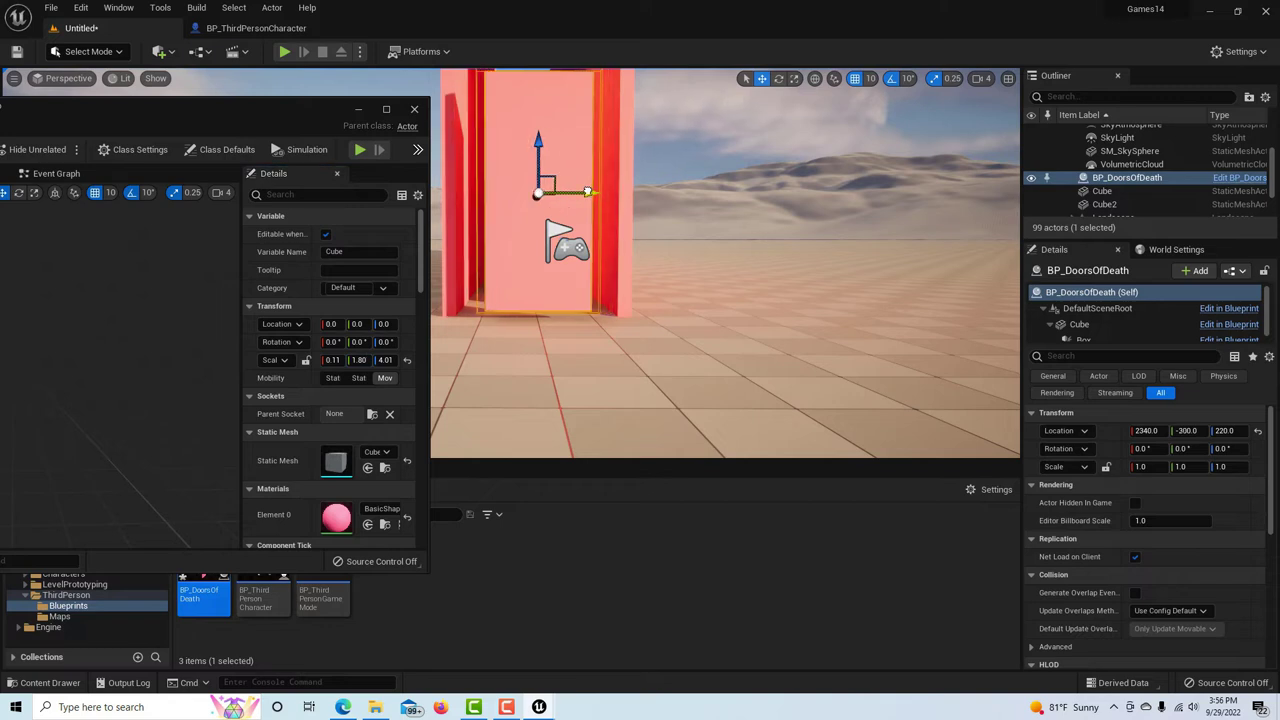
mouse_move(386, 360)
mouse_down()
mouse_move(364, 360)
mouse_move(388, 360)
mouse_up()
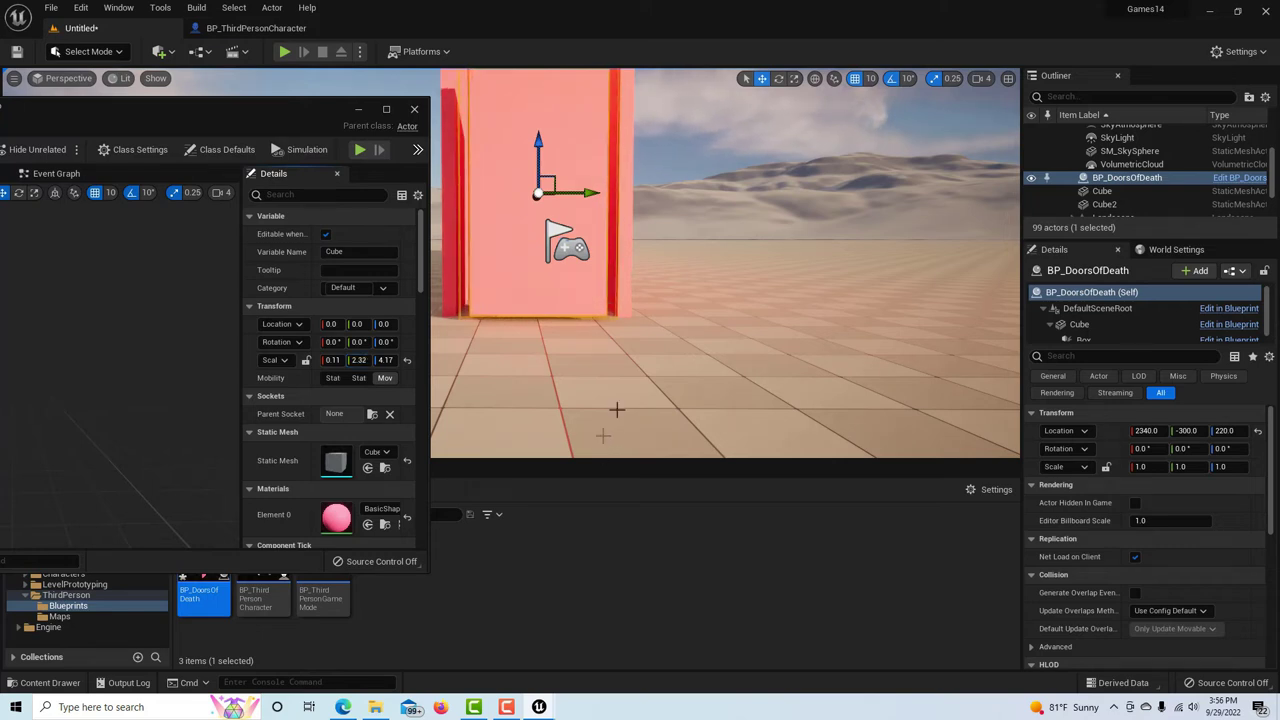
- Set the Cube component's Z scale to 10.0 and raise the door instance to Z 510 to match the wall height
scroll(683, 268, down, 5)
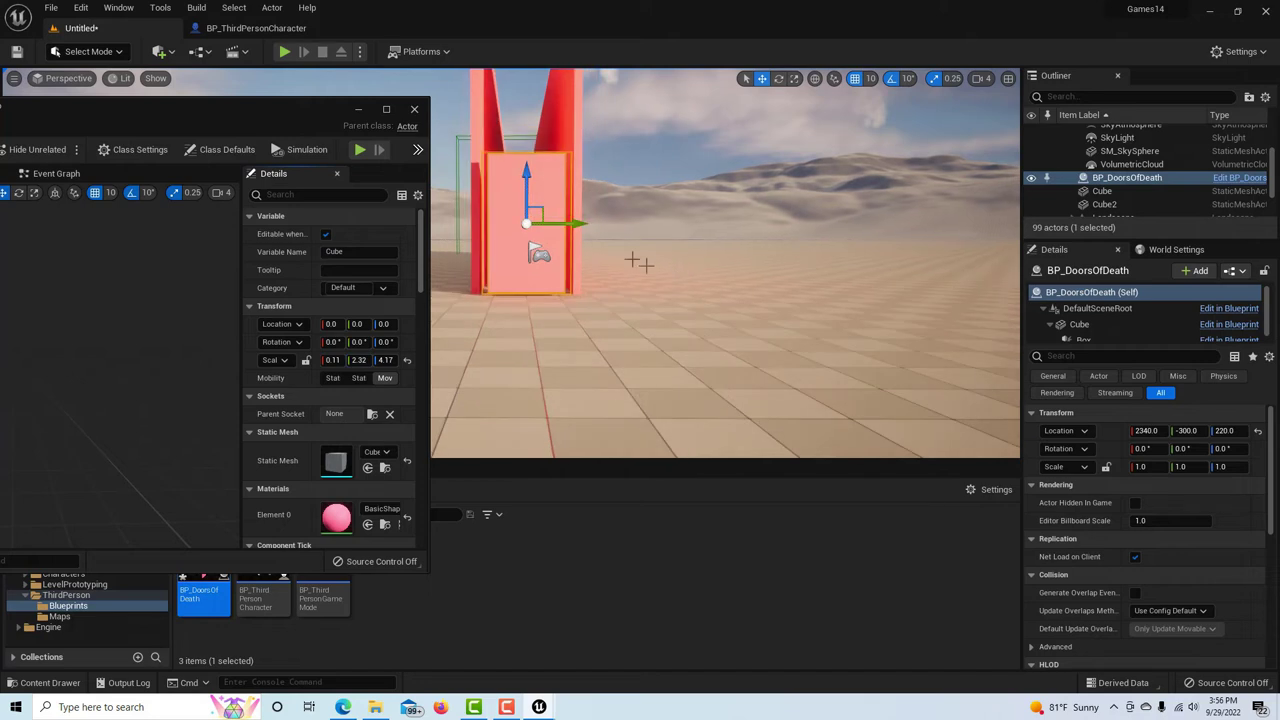
scroll(545, 196, down, 2)
mouse_move(526, 188)
mouse_down()
mouse_move(524, 142)
mouse_move(523, 165)
mouse_up()
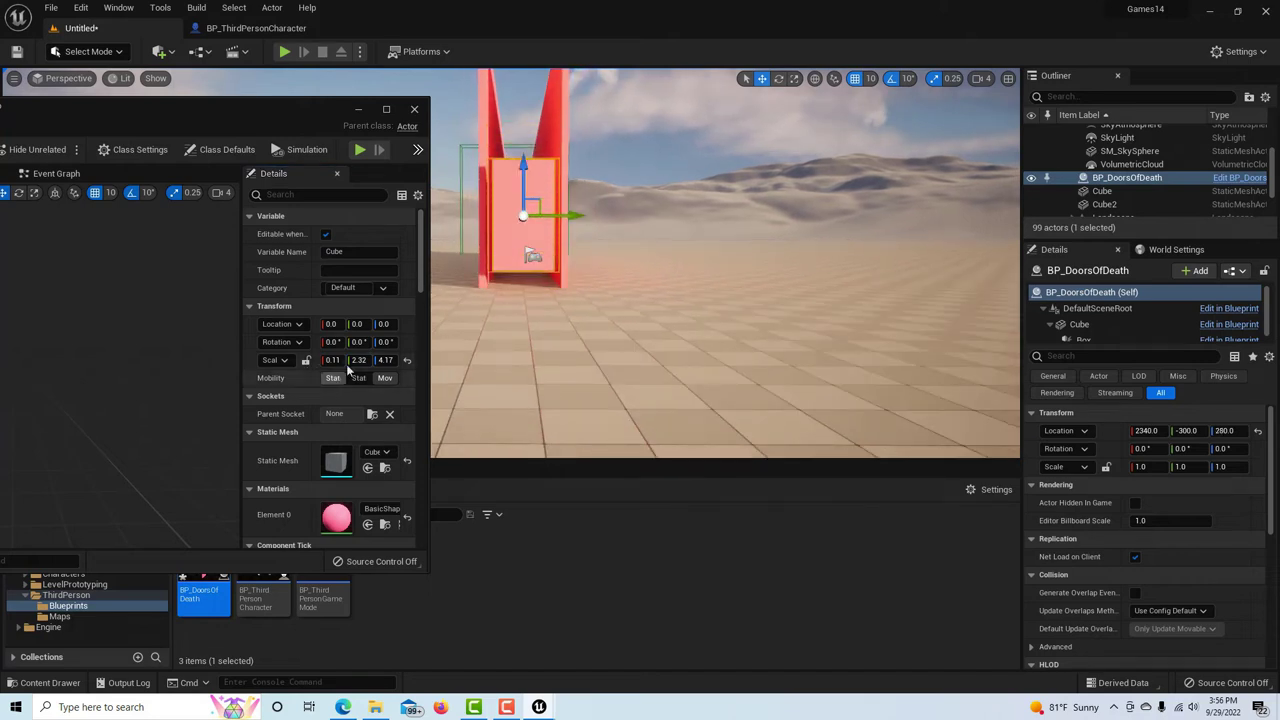
drag(387, 361, 505, 368)
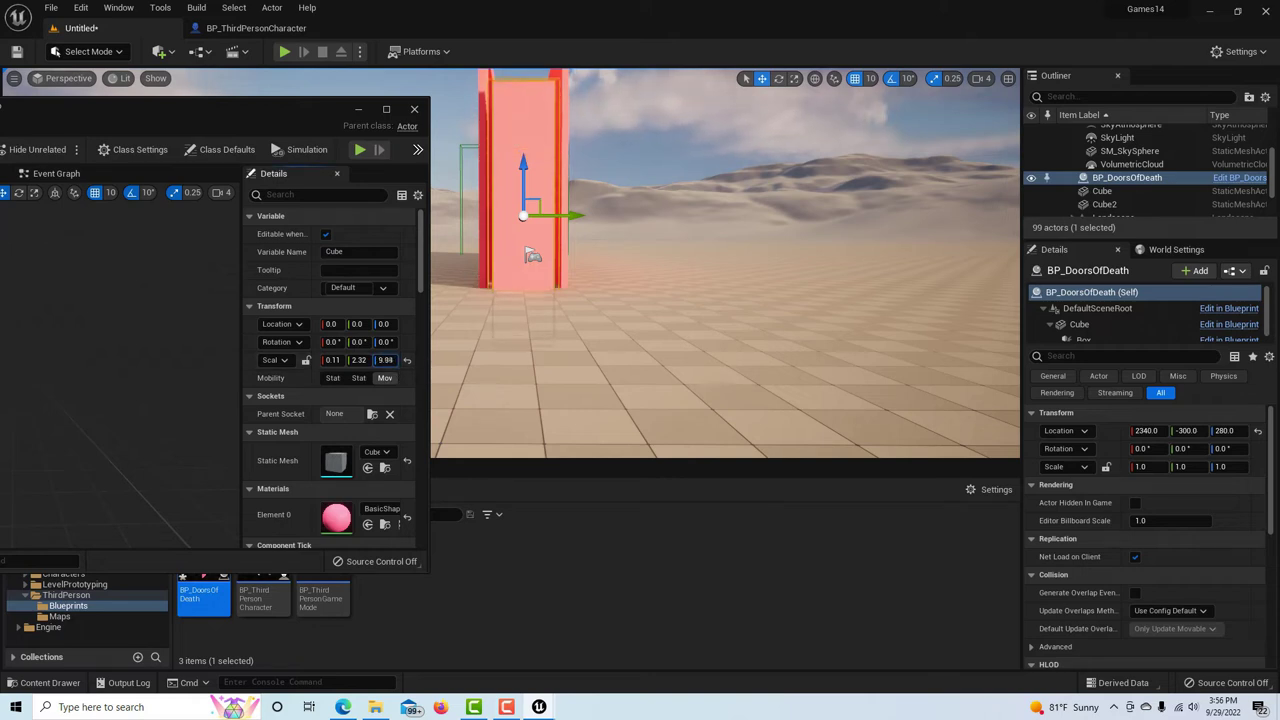
drag(524, 195, 534, 131)
scroll(684, 183, down, 4)
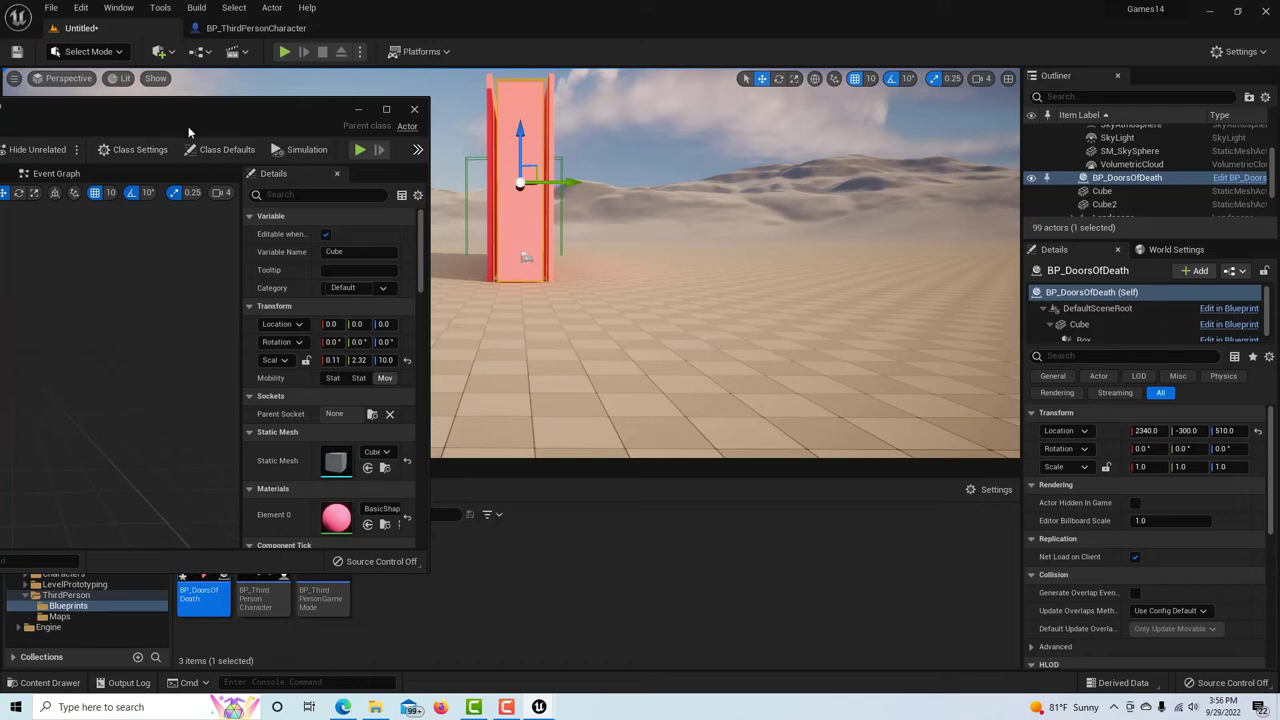
- Save and minimize the BP_DoorsOfDeath blueprint, and delete its door instance from the level
drag(188, 126, 557, 132)
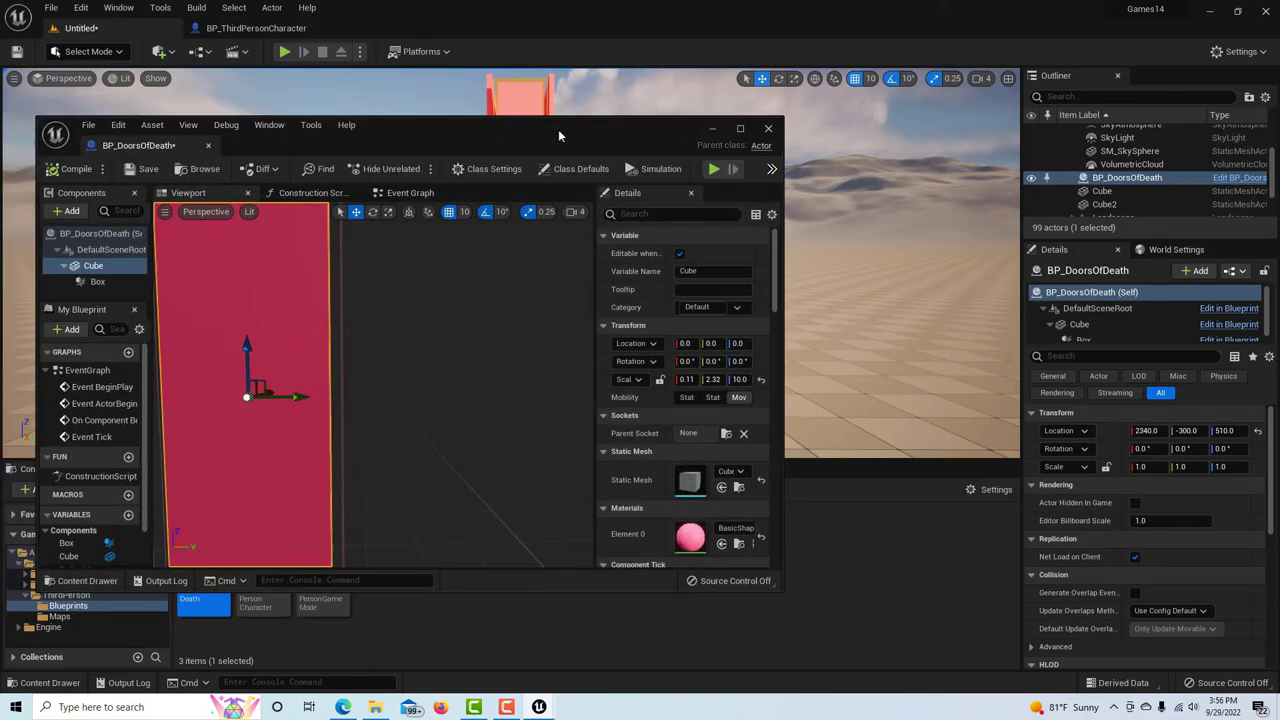
click(148, 170)
click(710, 130)
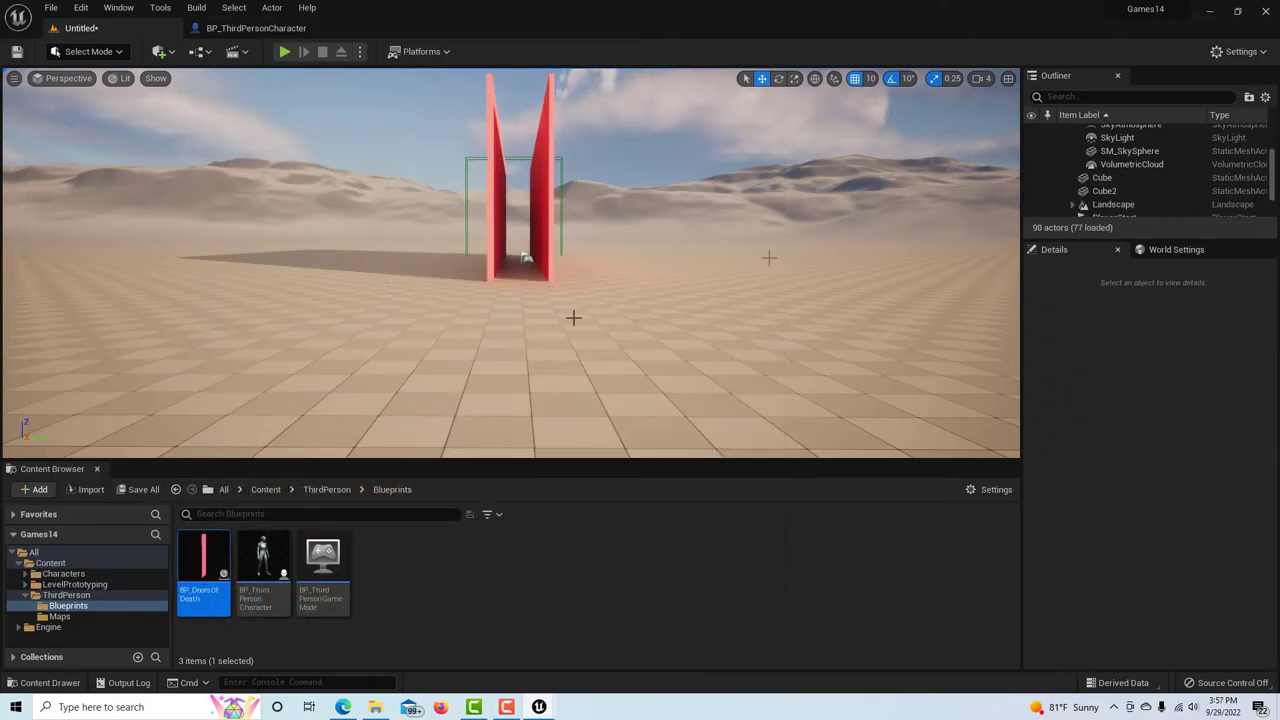
- Focus on the PlayerStart from above and place a new BP_DoorsOfDeath instance between the walls at about X 2470, Y -340, Z 0
click(527, 259)
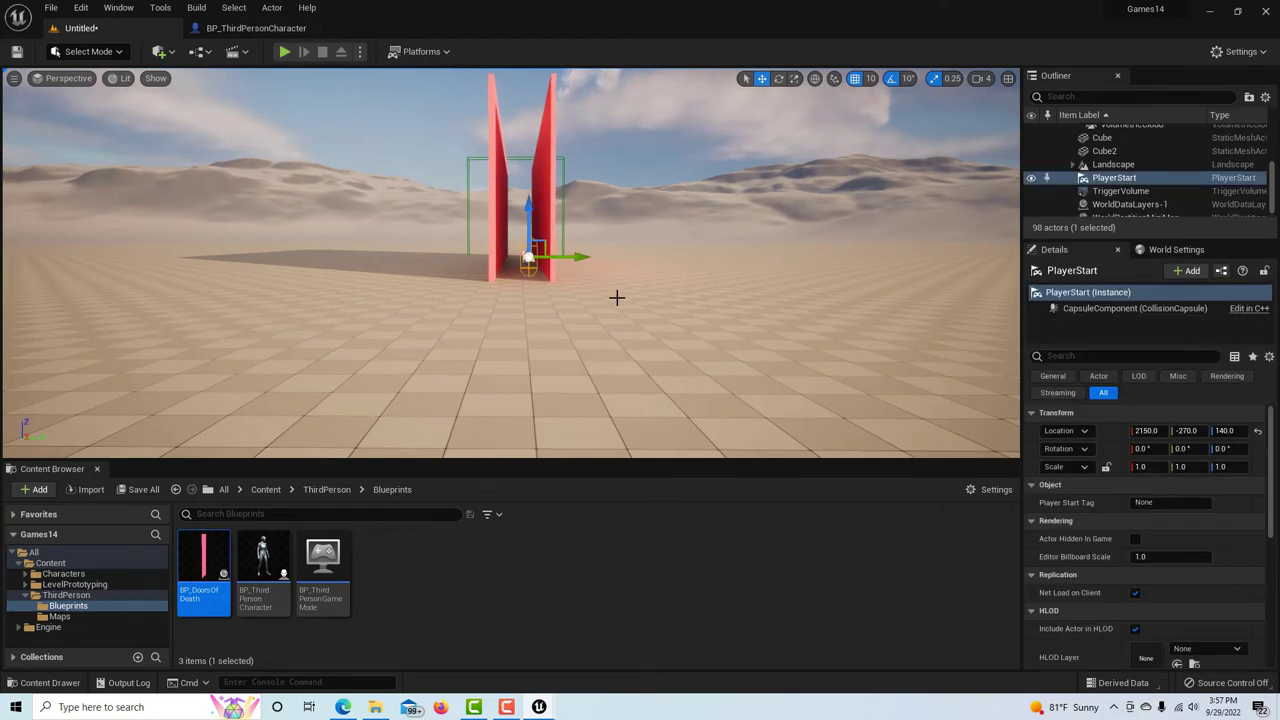
key(f)
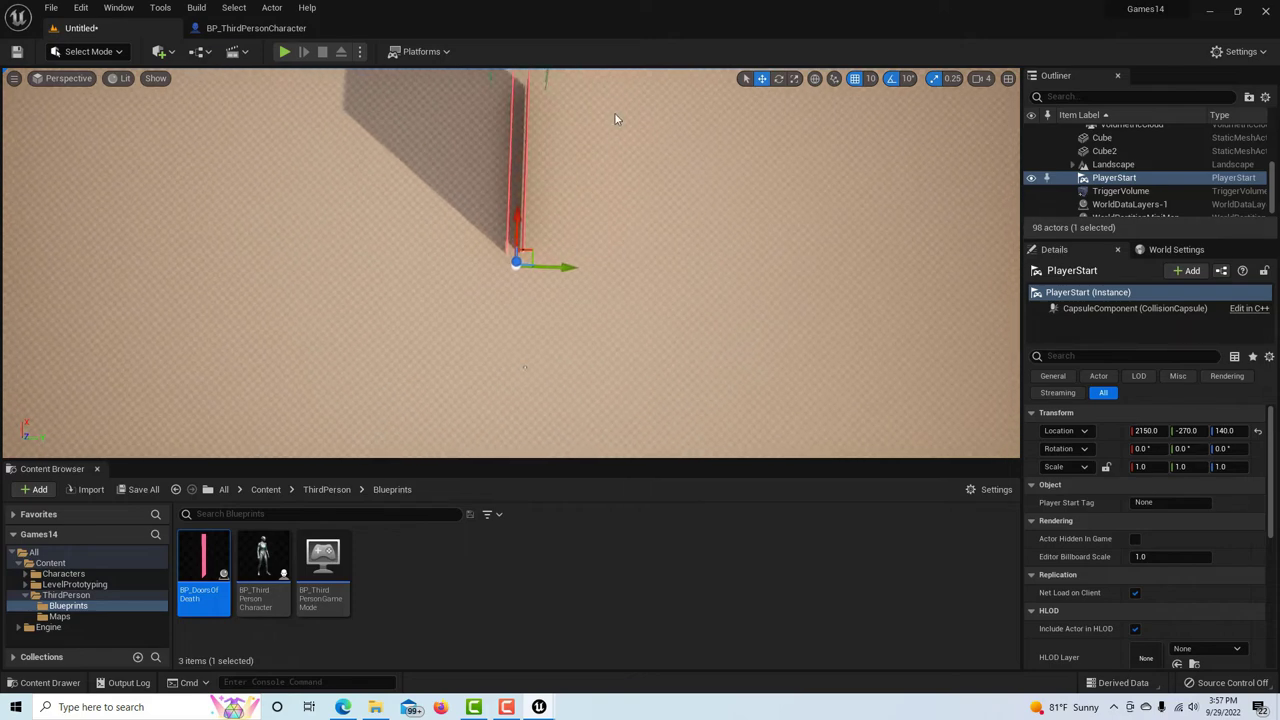
right_drag(615, 121, 612, 78)
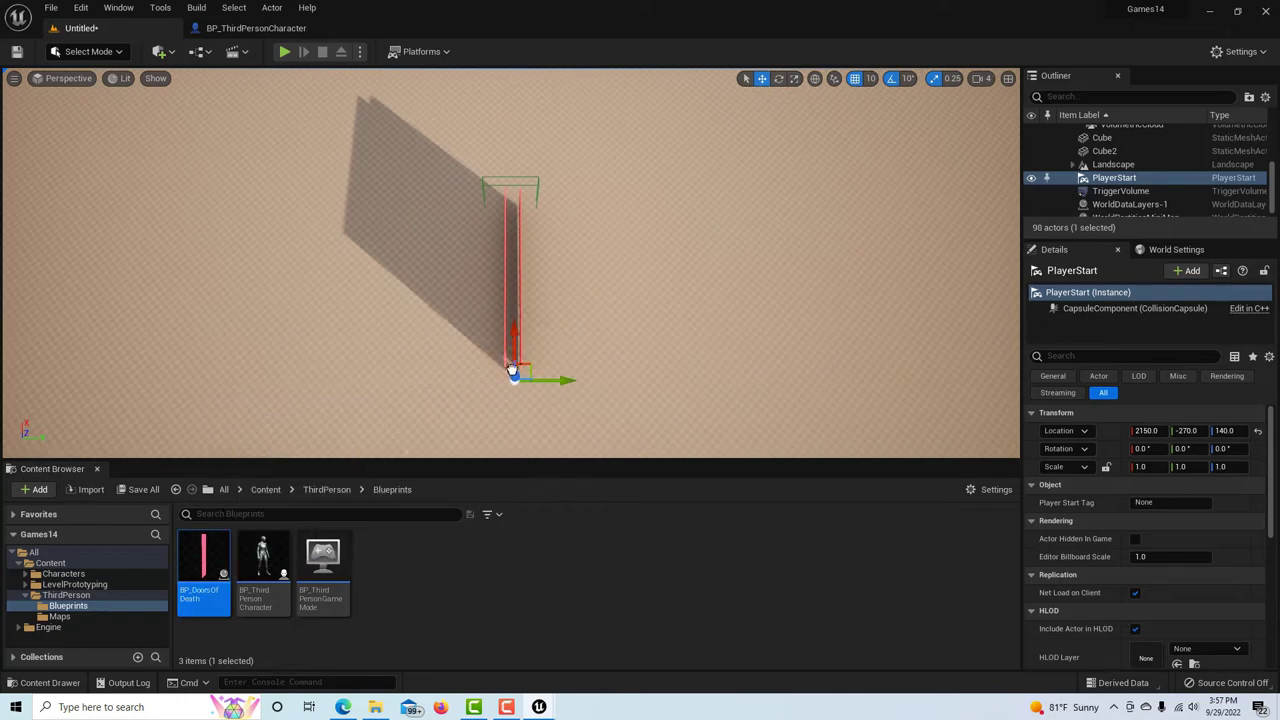
drag(512, 366, 511, 364)
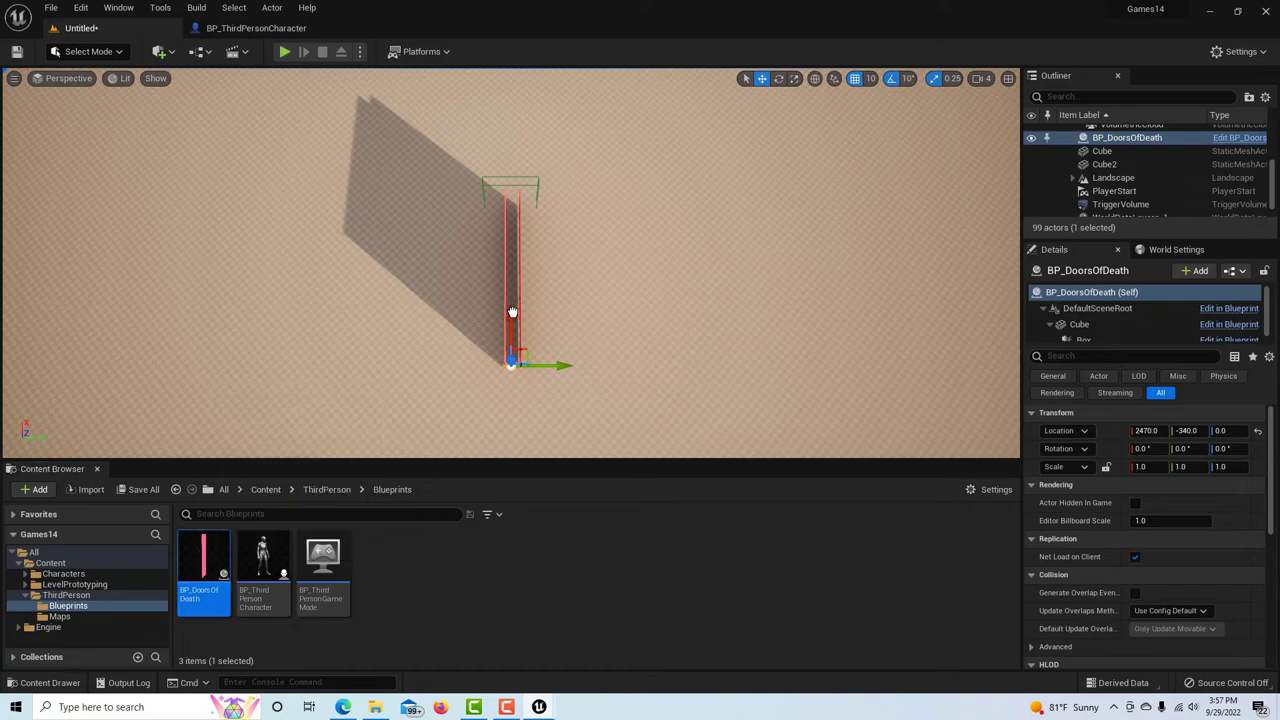
- Add three more BP_DoorsOfDeath instances along the corridor at about X 3680, X 4920 and X 6220
alt+drag(511, 310, 588, 308)
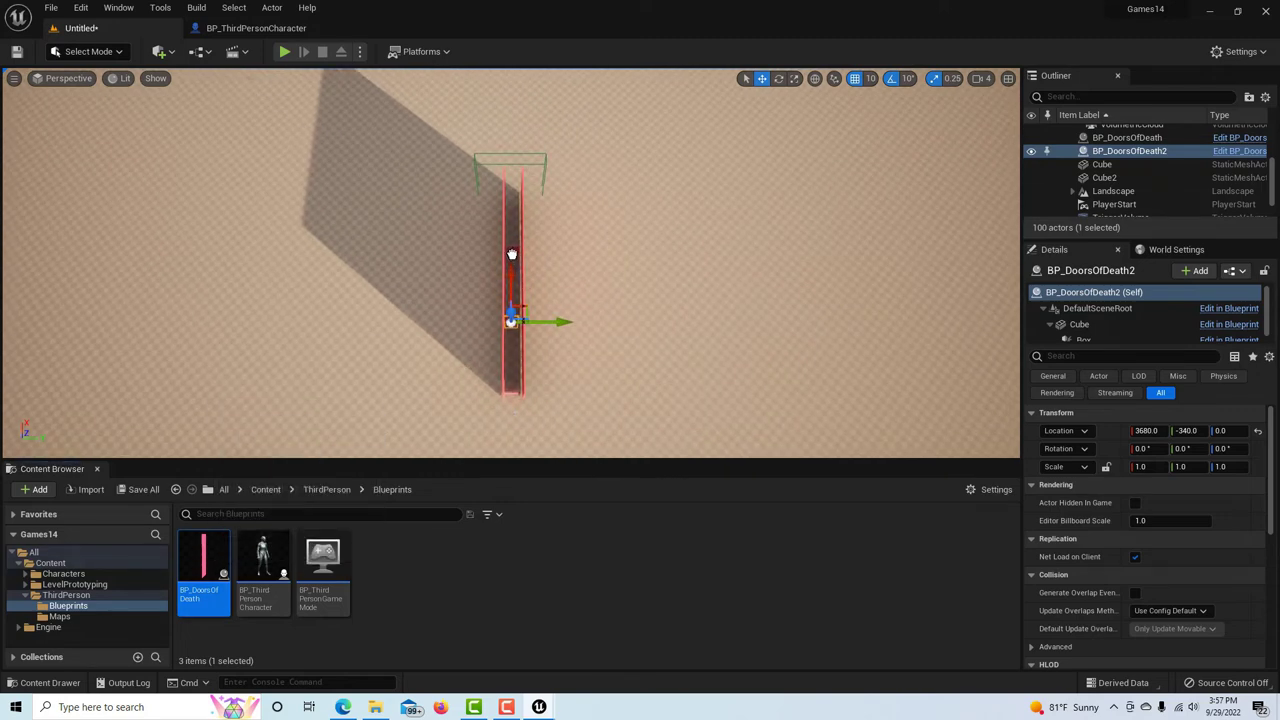
alt+drag(511, 254, 511, 184)
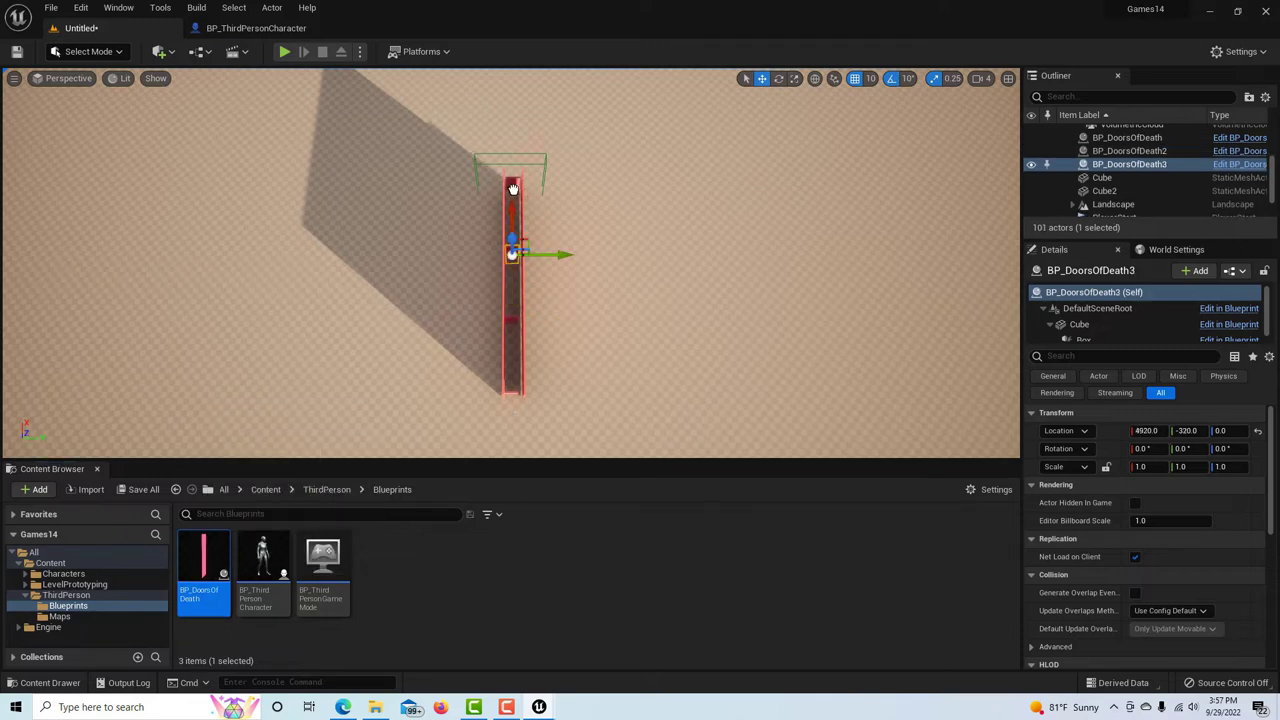
drag(513, 190, 513, 190)
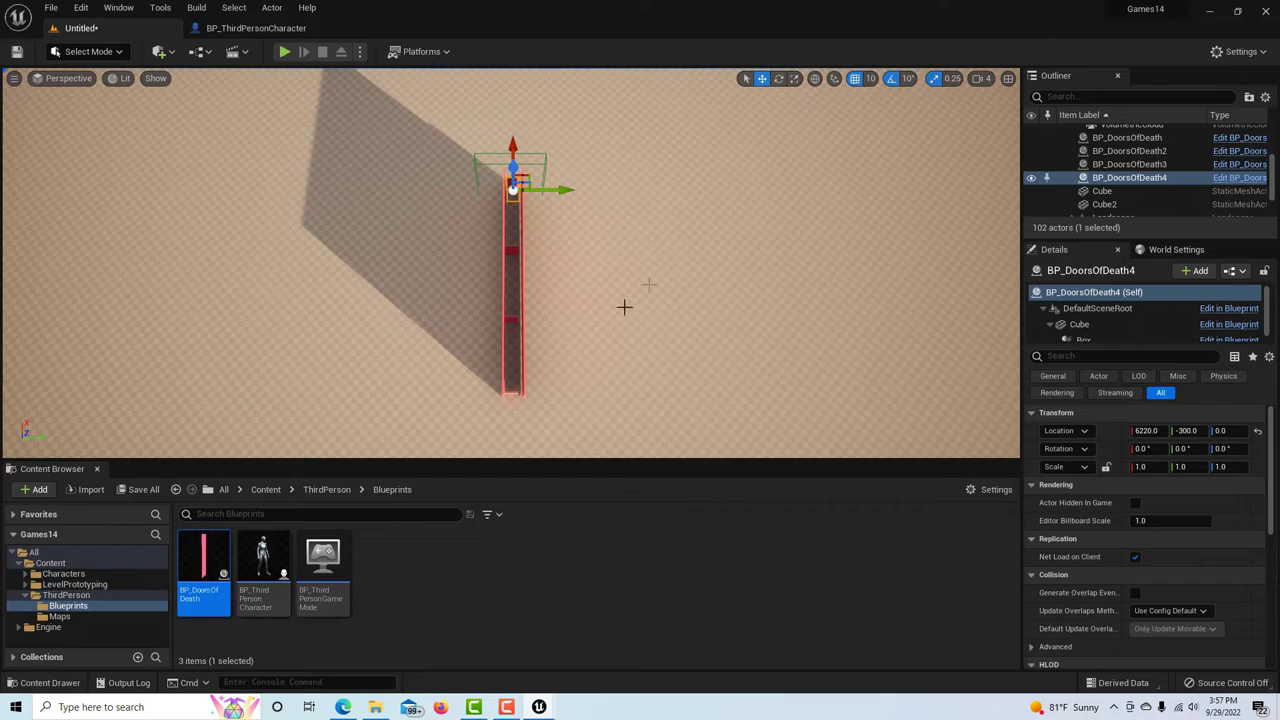
- Move the first door at the corridor entrance to Y -310, Z 510 so it stands centred between the walls
click(510, 393)
alt+drag(605, 372, 608, 150)
alt+drag(643, 235, 512, 300)
scroll(600, 383, up, 8)
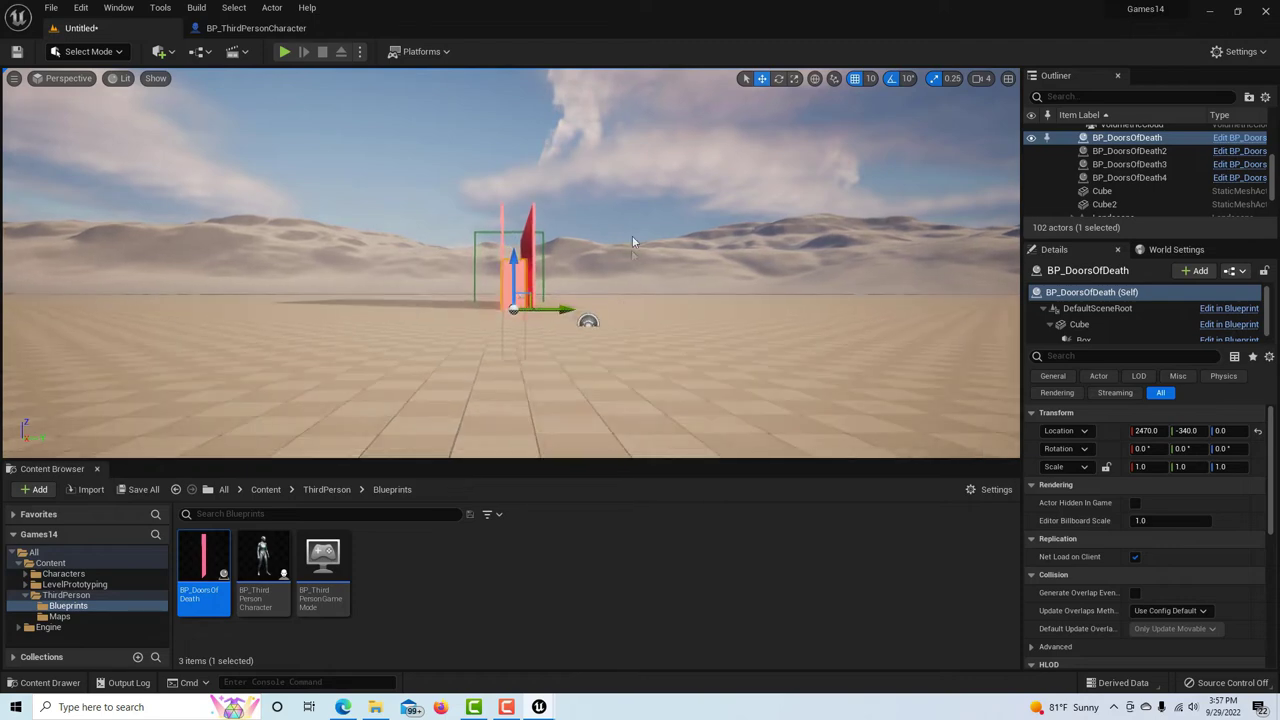
scroll(585, 330, up, 6)
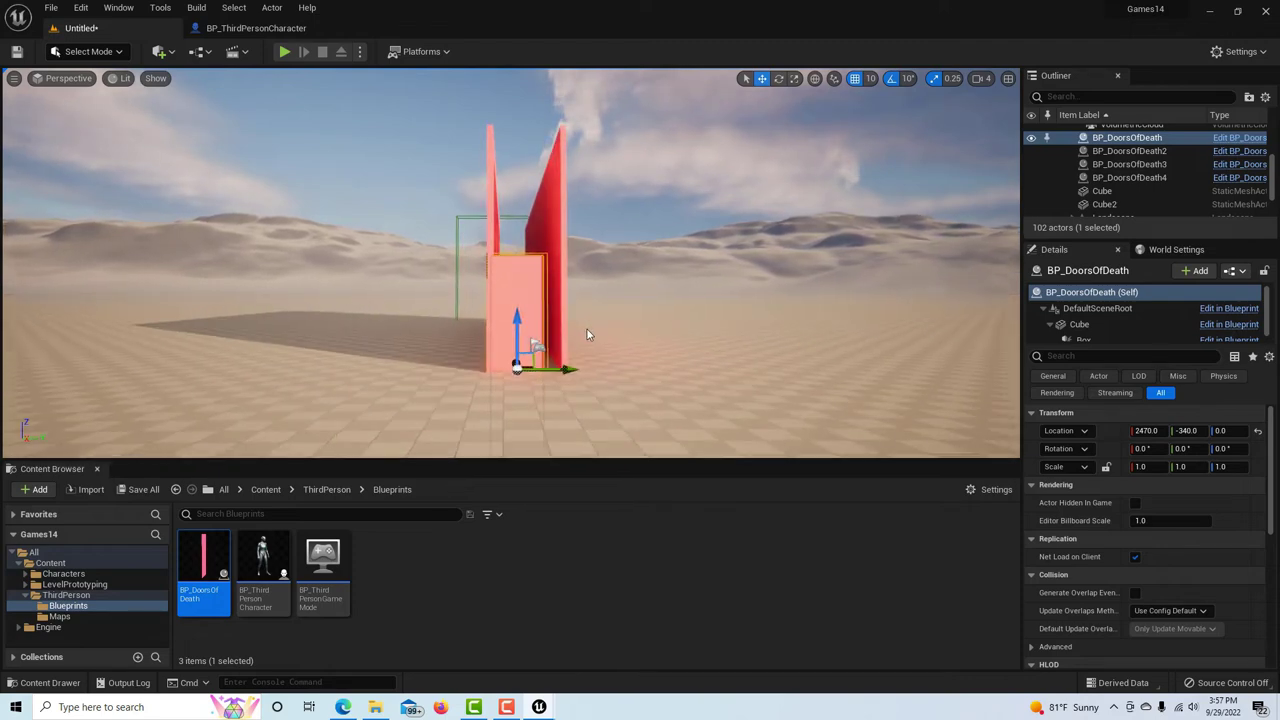
drag(523, 385, 561, 193)
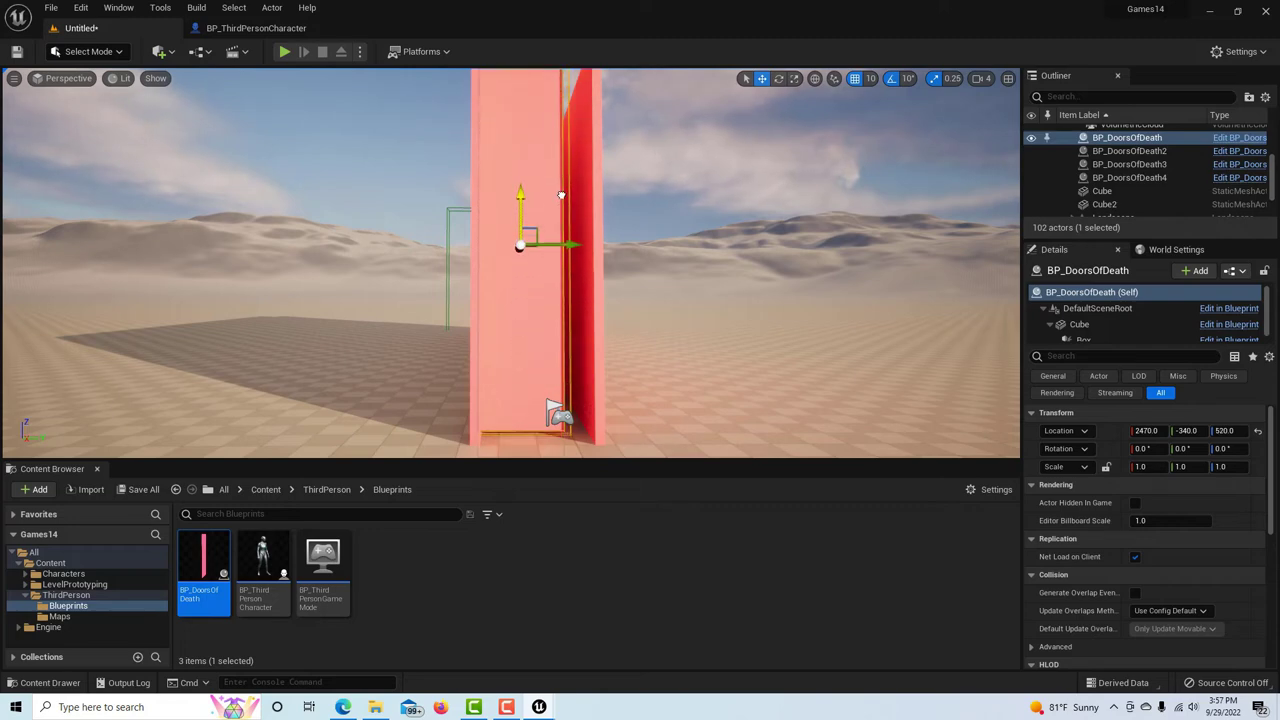
drag(570, 248, 582, 247)
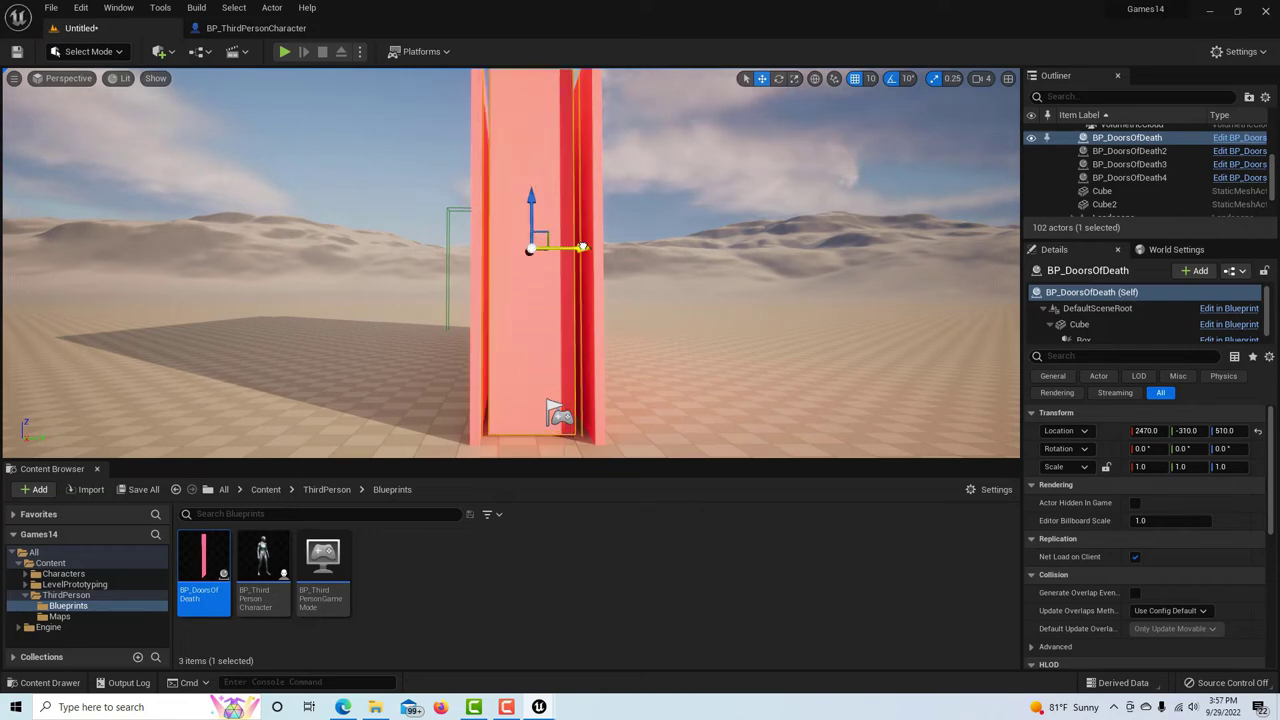
- Move the second door, BP_DoorsOfDeath2, to Y -320, Z 440 inside the corridor
scroll(540, 299, up, 8)
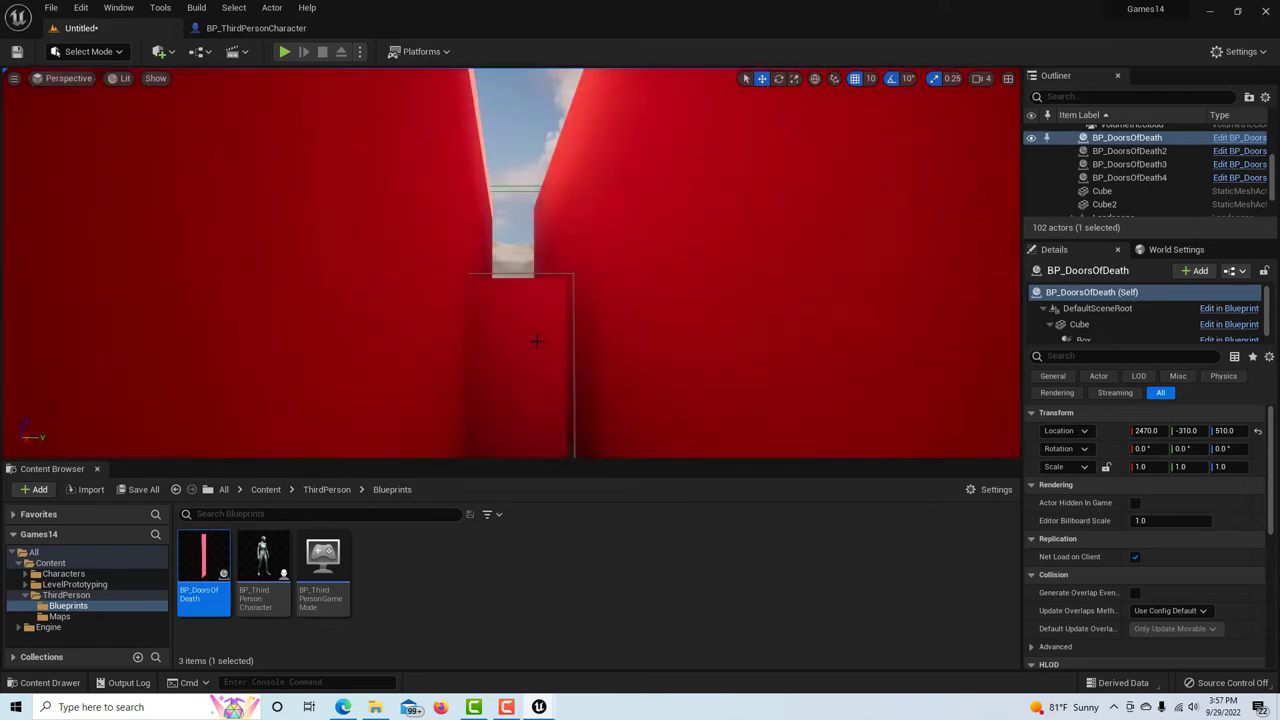
click(536, 341)
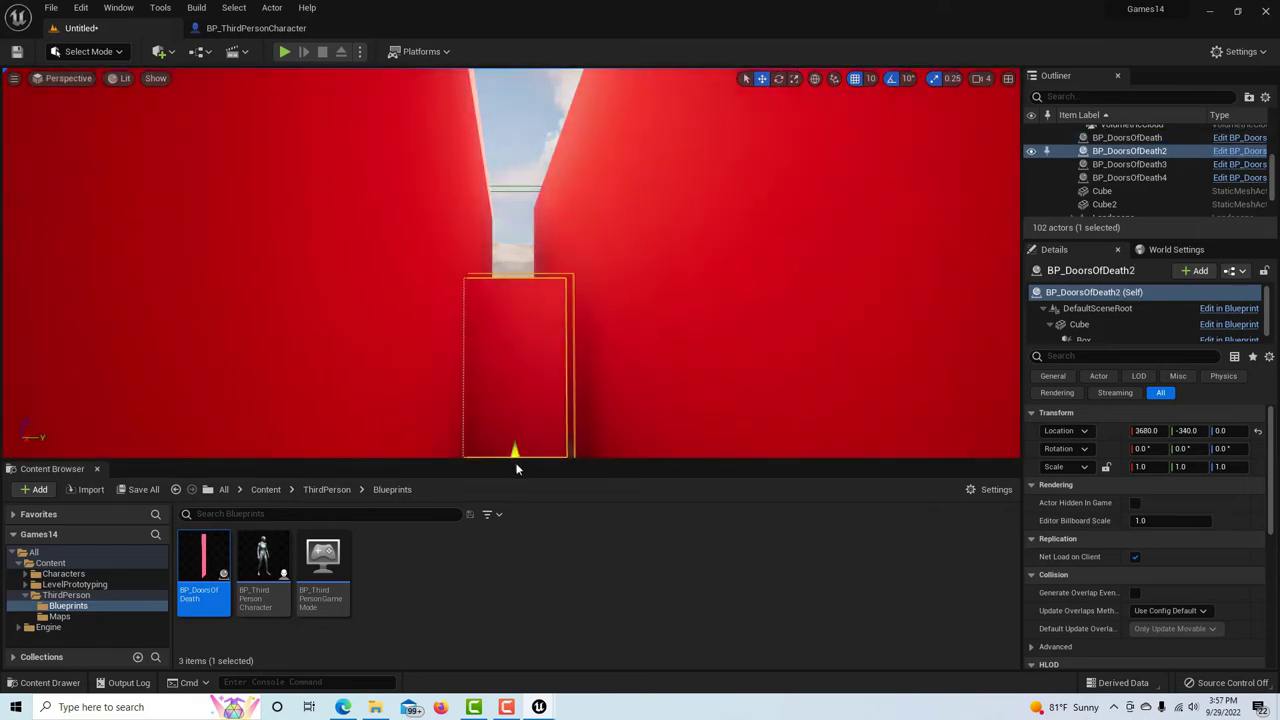
drag(530, 382, 538, 254)
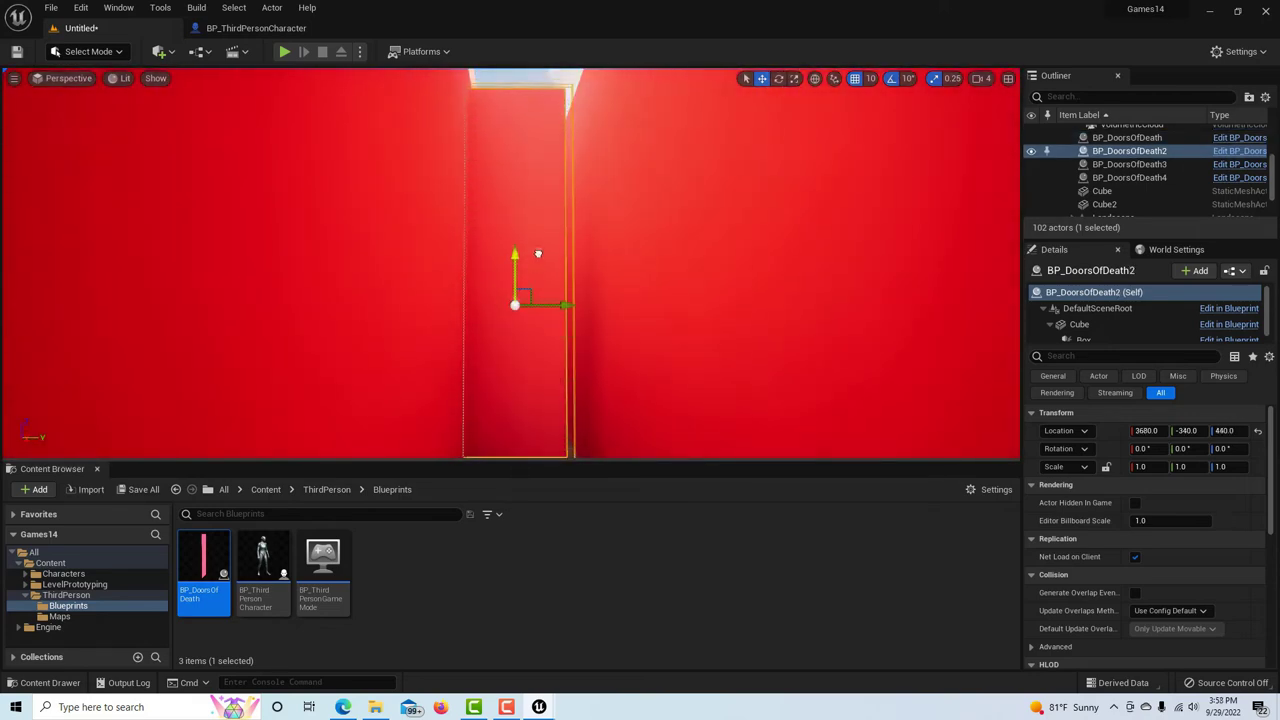
scroll(544, 270, down, 5)
scroll(544, 271, up, 5)
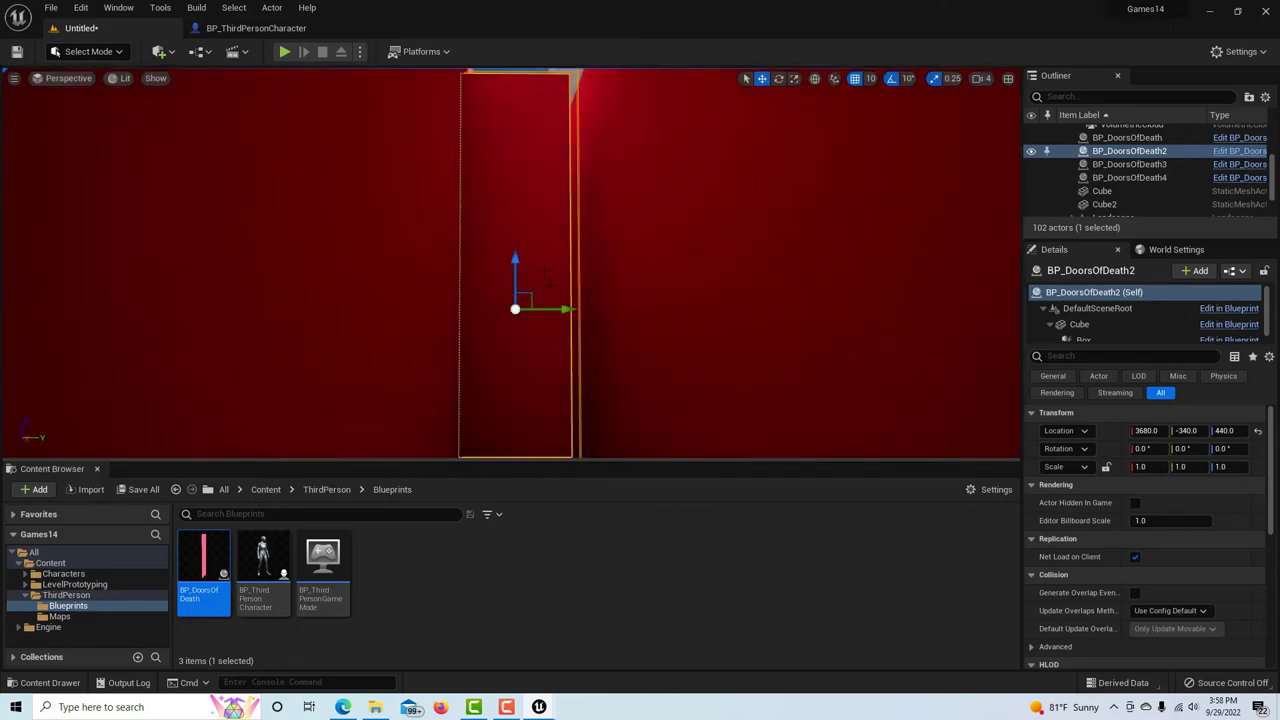
drag(567, 308, 575, 309)
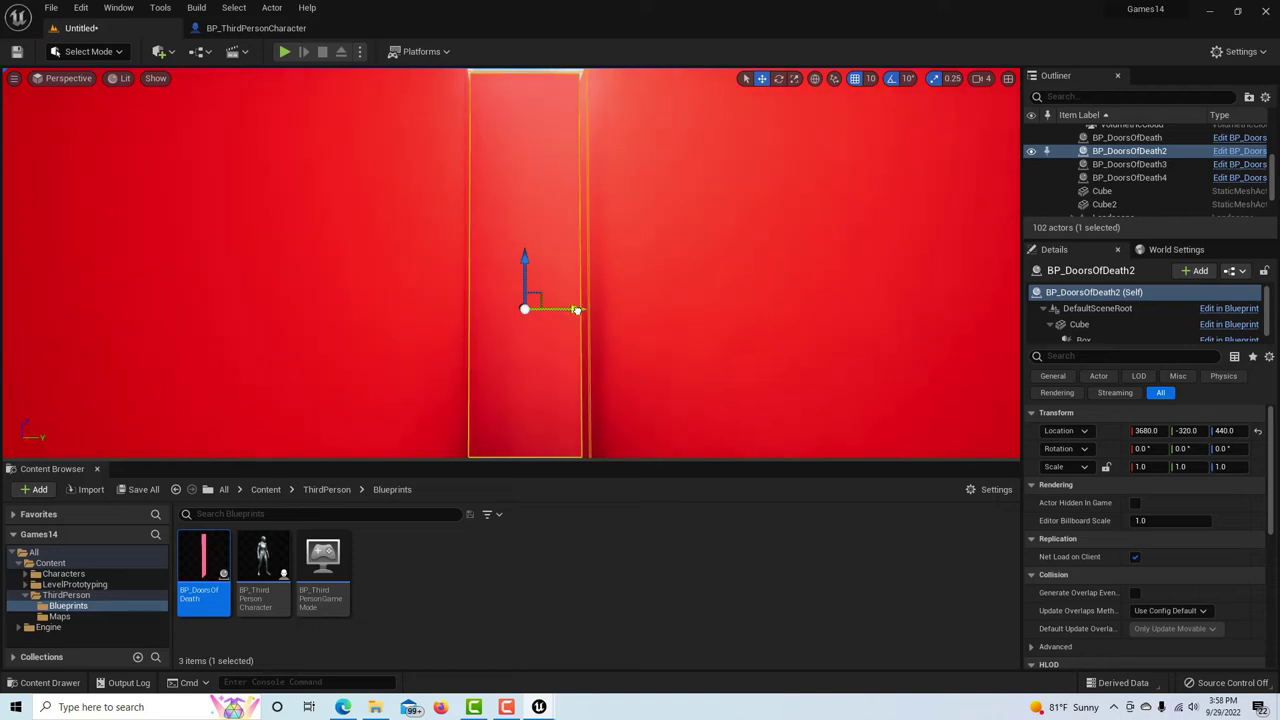
- Raise the third corridor door, BP_DoorsOfDeath3, to Z 460 so it stands between the walls
scroll(563, 313, down, 5)
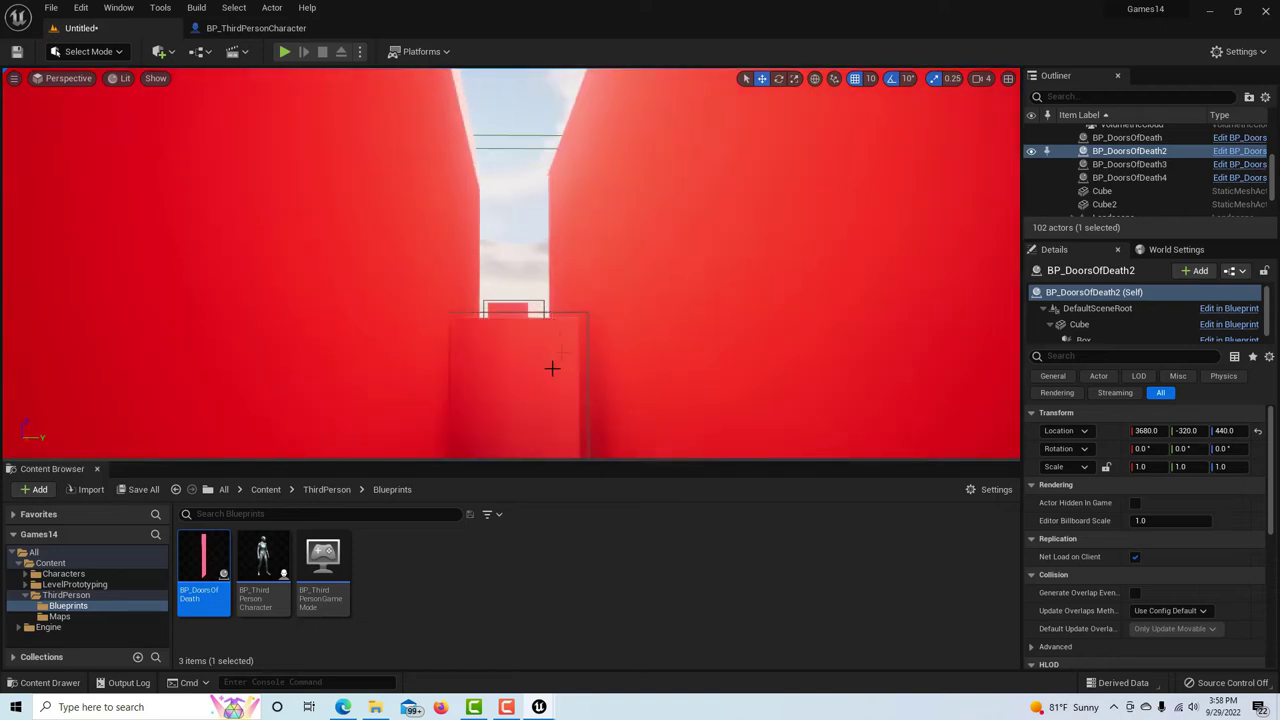
click(549, 360)
scroll(549, 360, up, 3)
scroll(544, 355, down, 4)
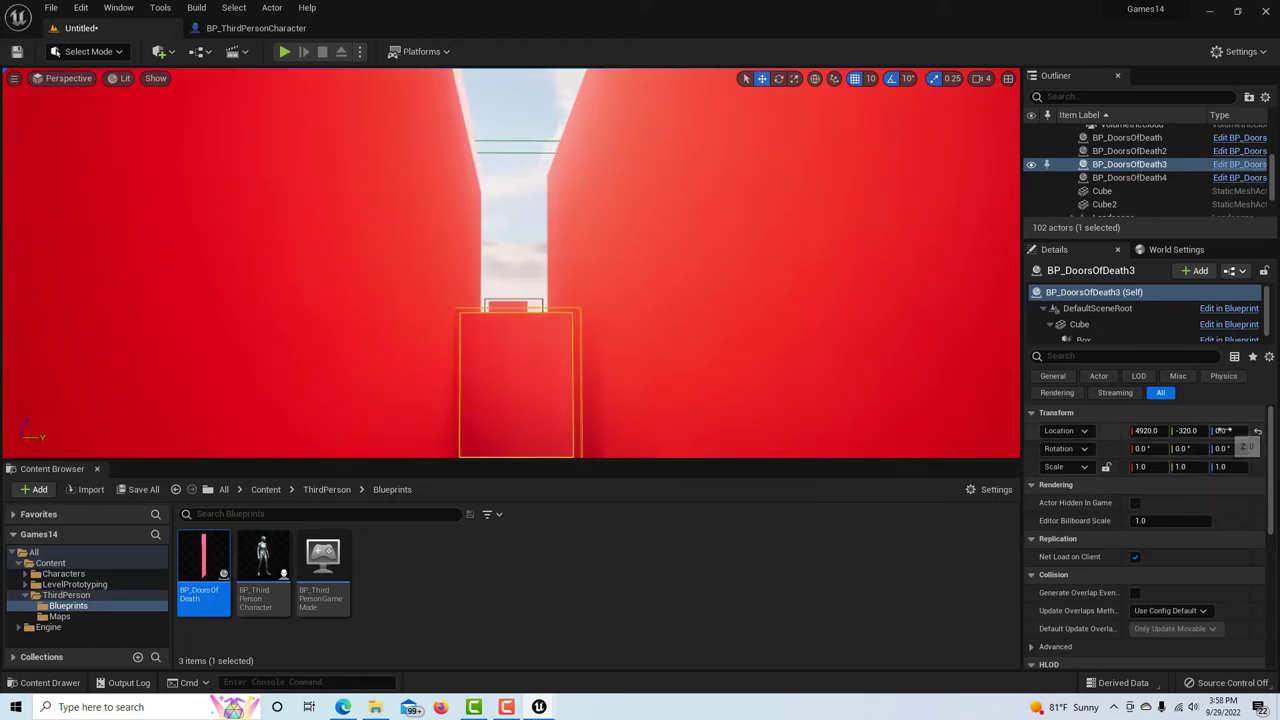
drag(1225, 430, 1262, 430)
scroll(811, 345, down, 2)
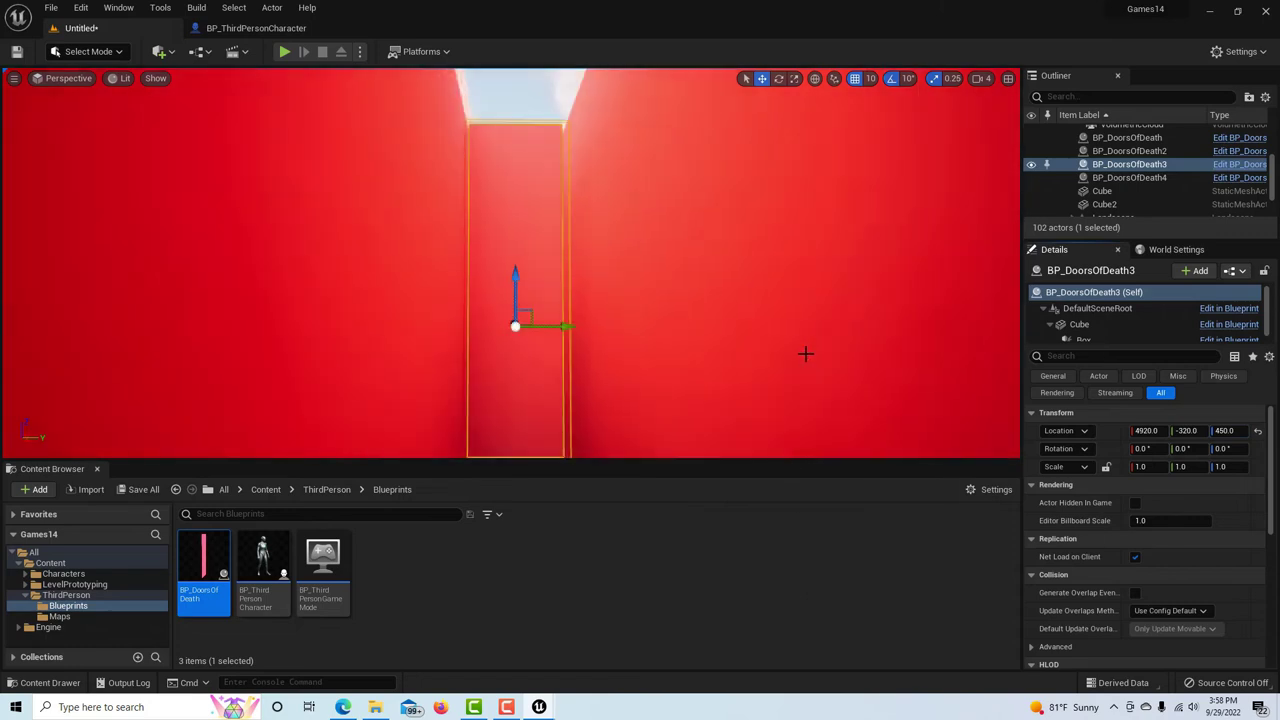
scroll(806, 354, up, 1)
drag(511, 294, 518, 286)
- Move the last corridor door, BP_DoorsOfDeath4, to Y -260 and Z 588
scroll(551, 327, up, 4)
click(519, 368)
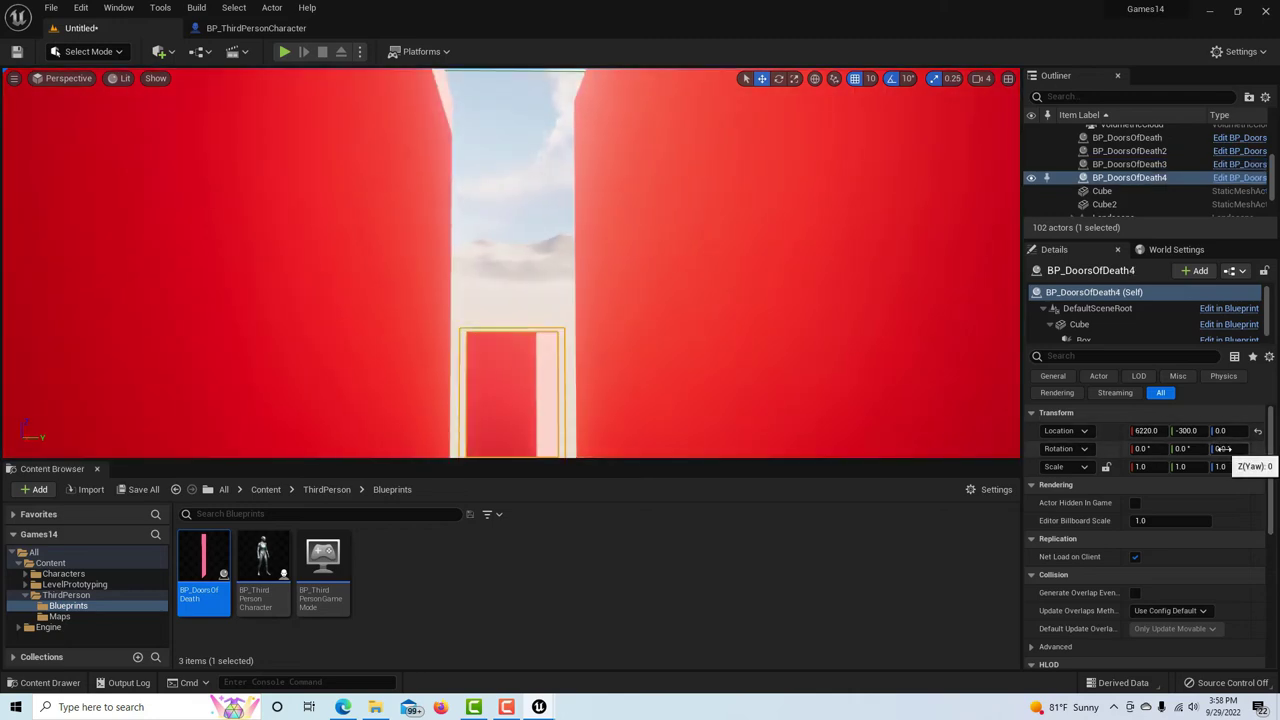
drag(1222, 430, 1275, 430)
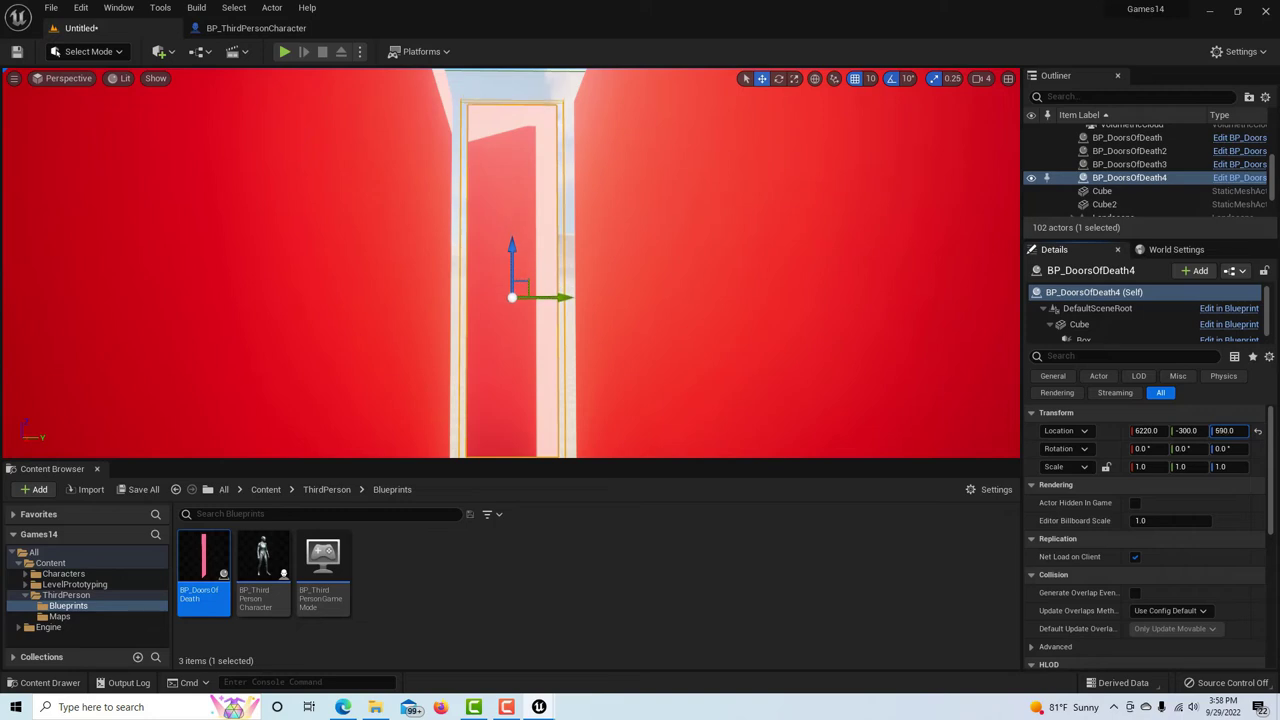
scroll(651, 303, down, 4)
scroll(646, 311, up, 1)
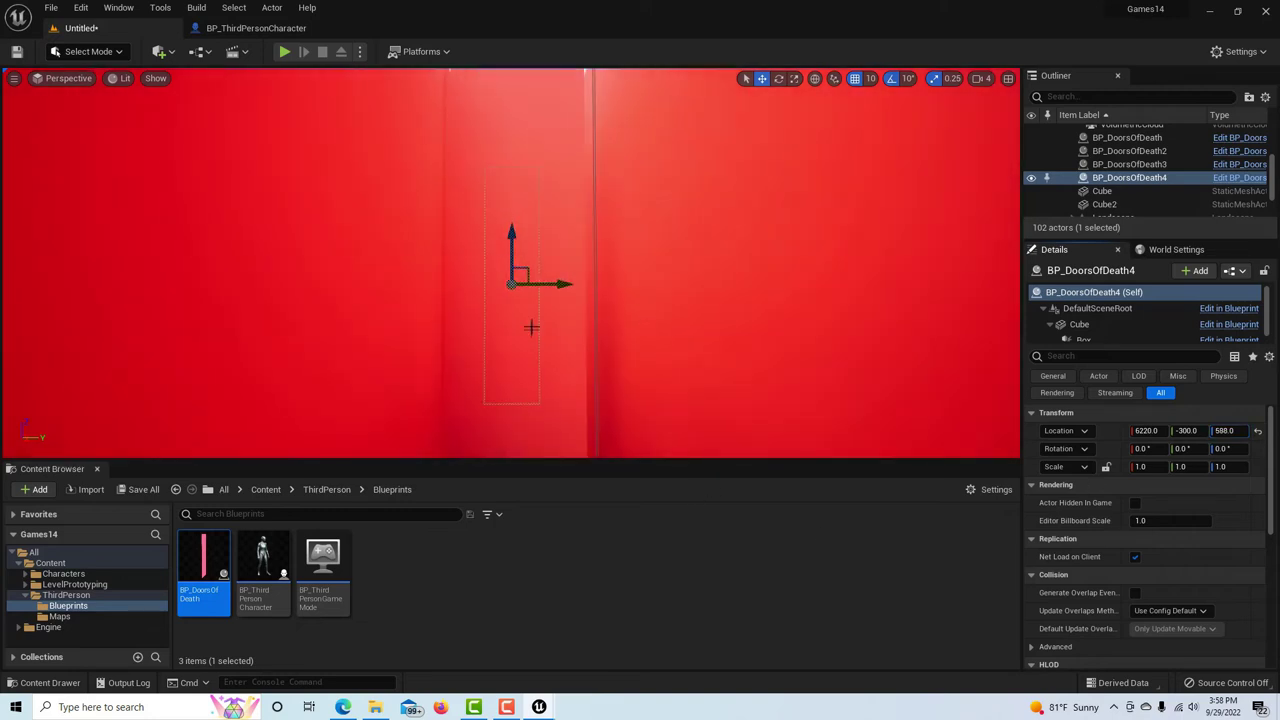
drag(565, 286, 576, 287)
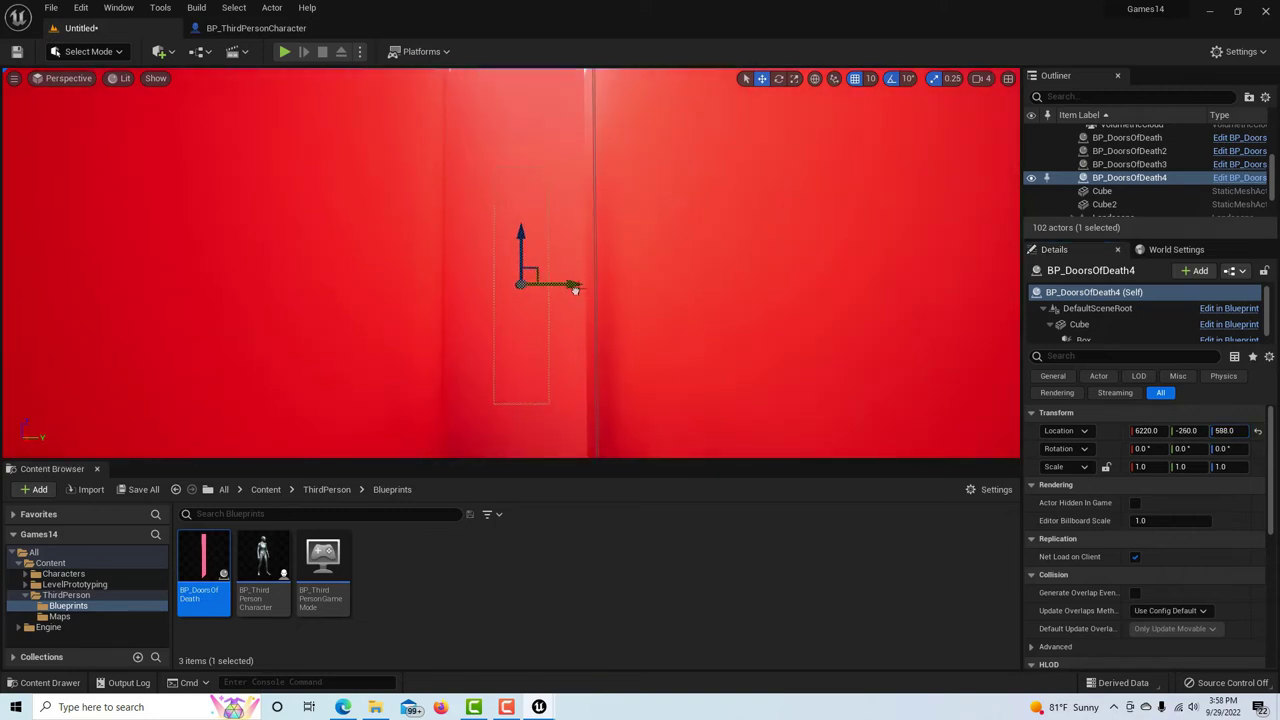
- Check the General and Actor properties of the first two placed doors for an editable spin setting
scroll(591, 366, down, 5)
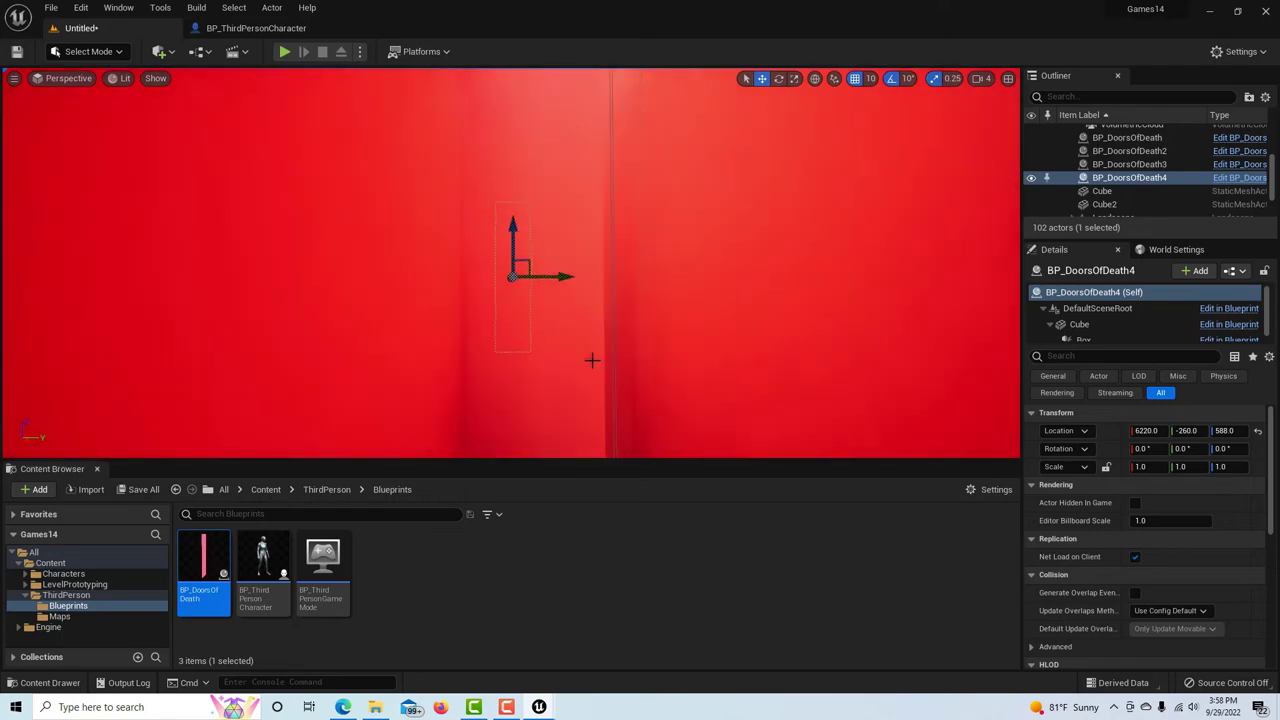
scroll(591, 369, down, 3)
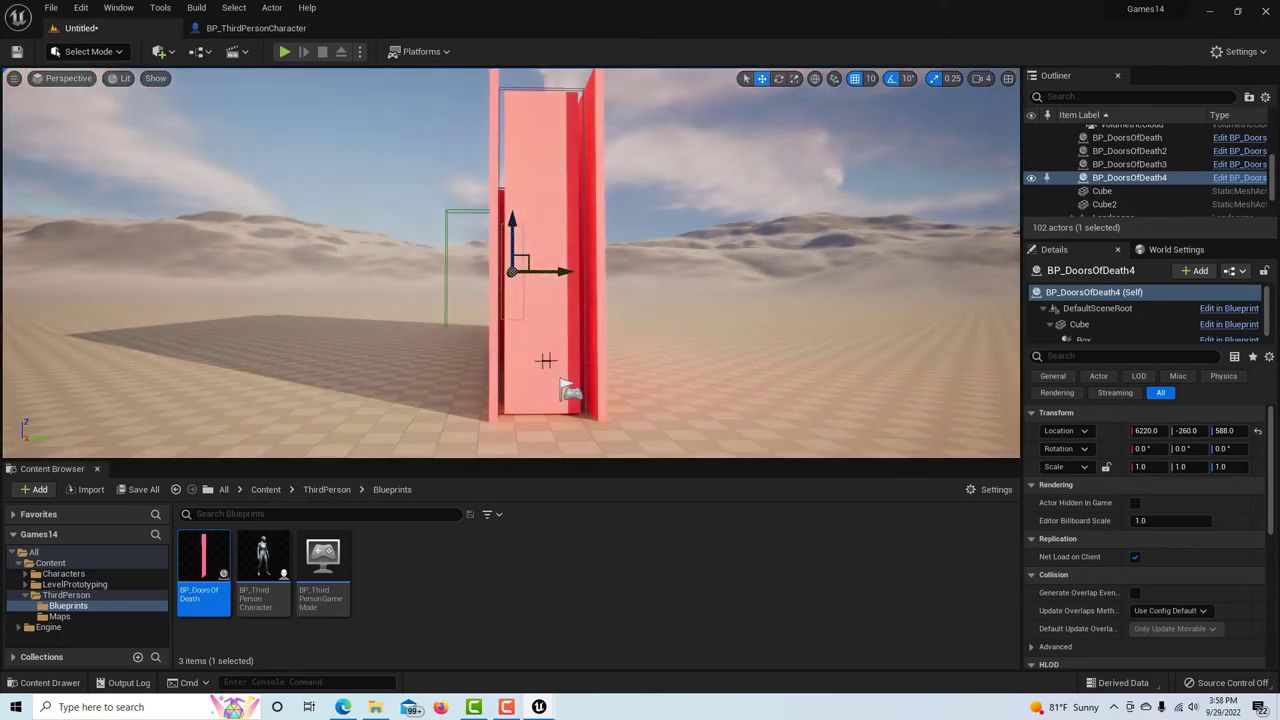
click(1158, 138)
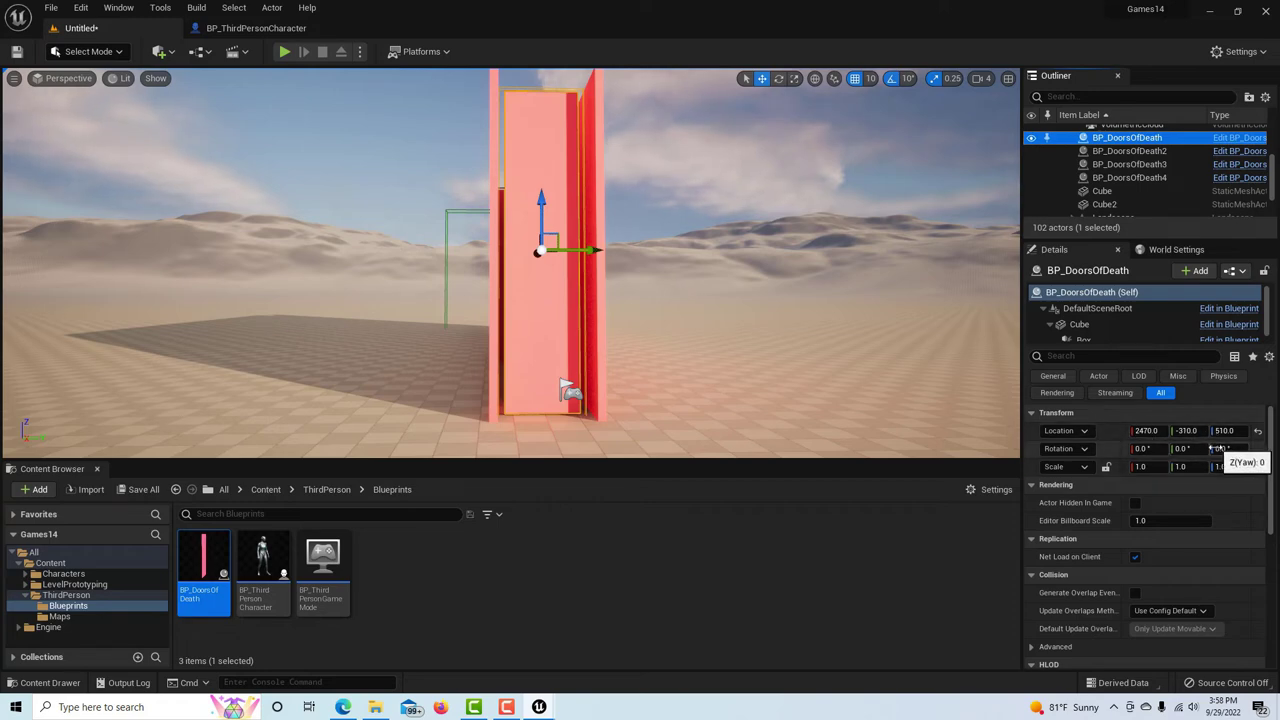
scroll(1215, 450, down, 1)
click(1046, 375)
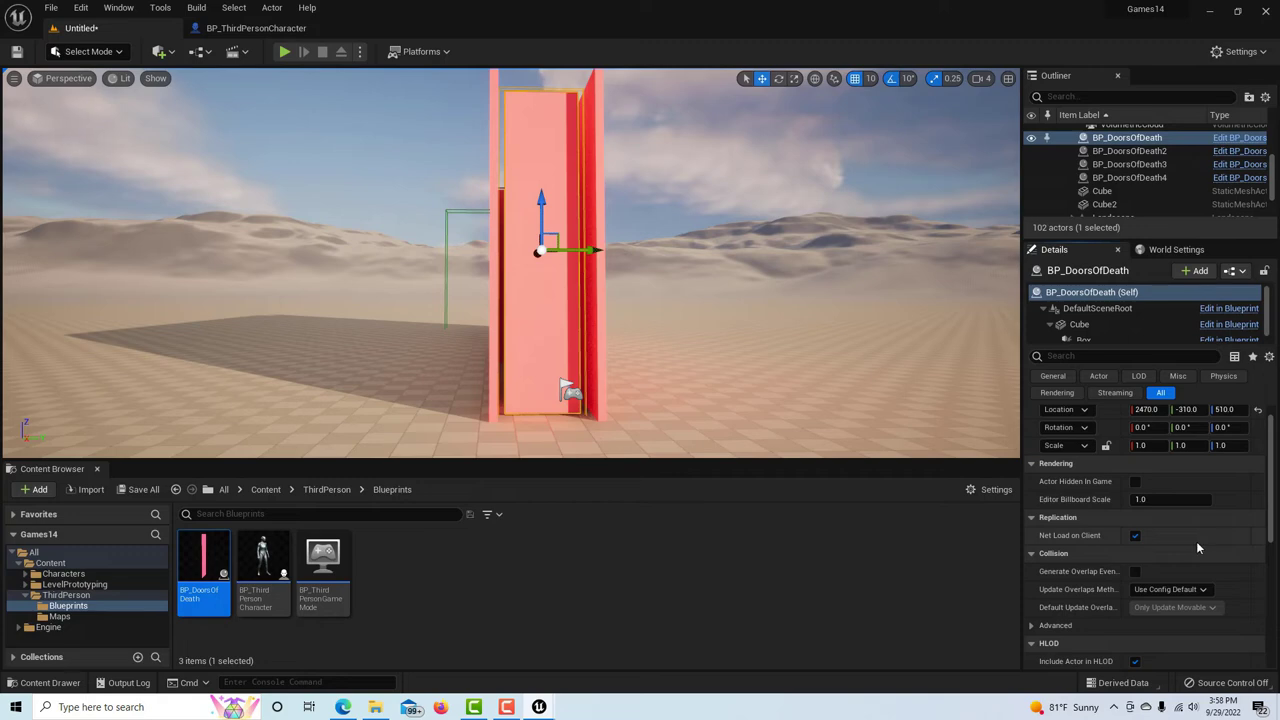
scroll(1196, 548, up, 1)
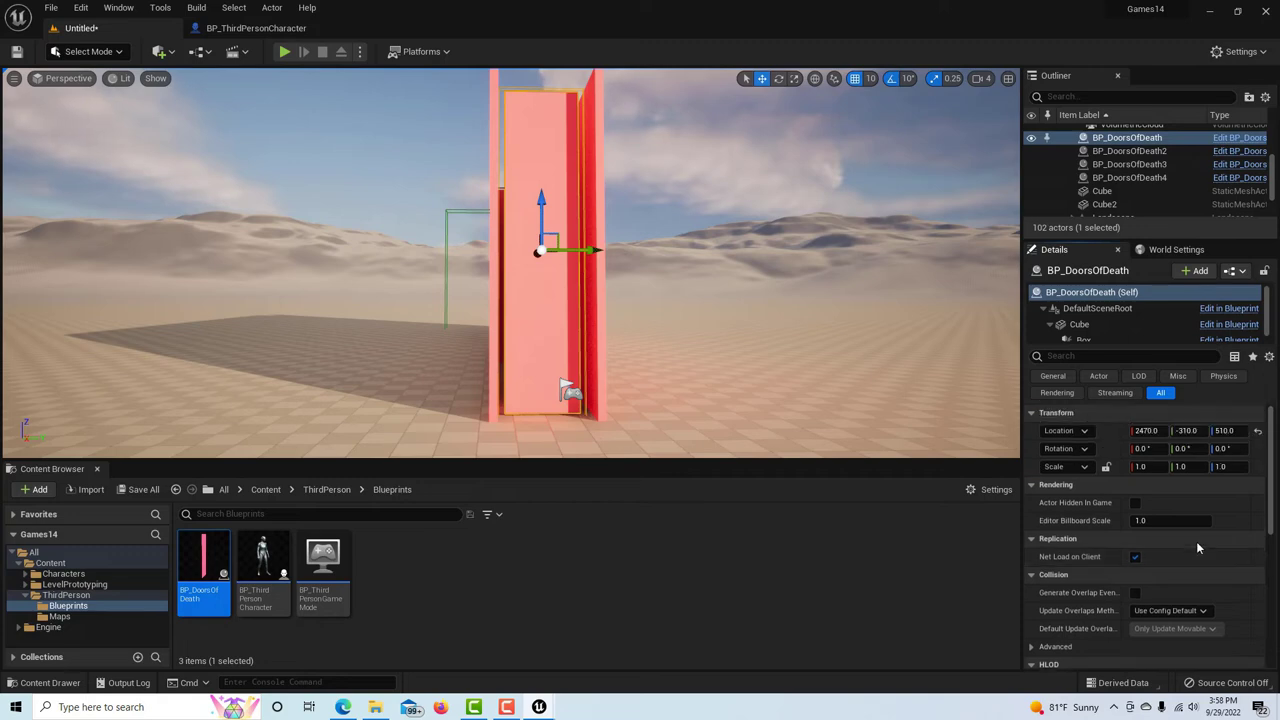
click(1053, 376)
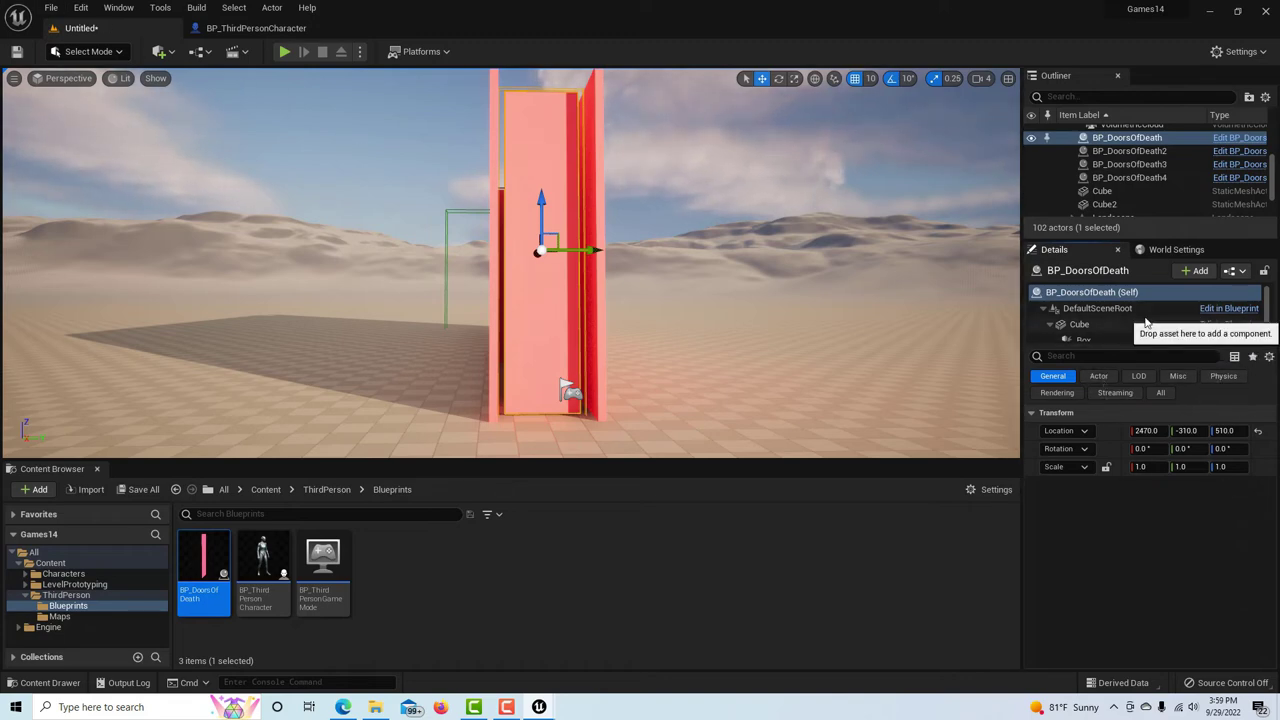
click(1160, 152)
click(1102, 376)
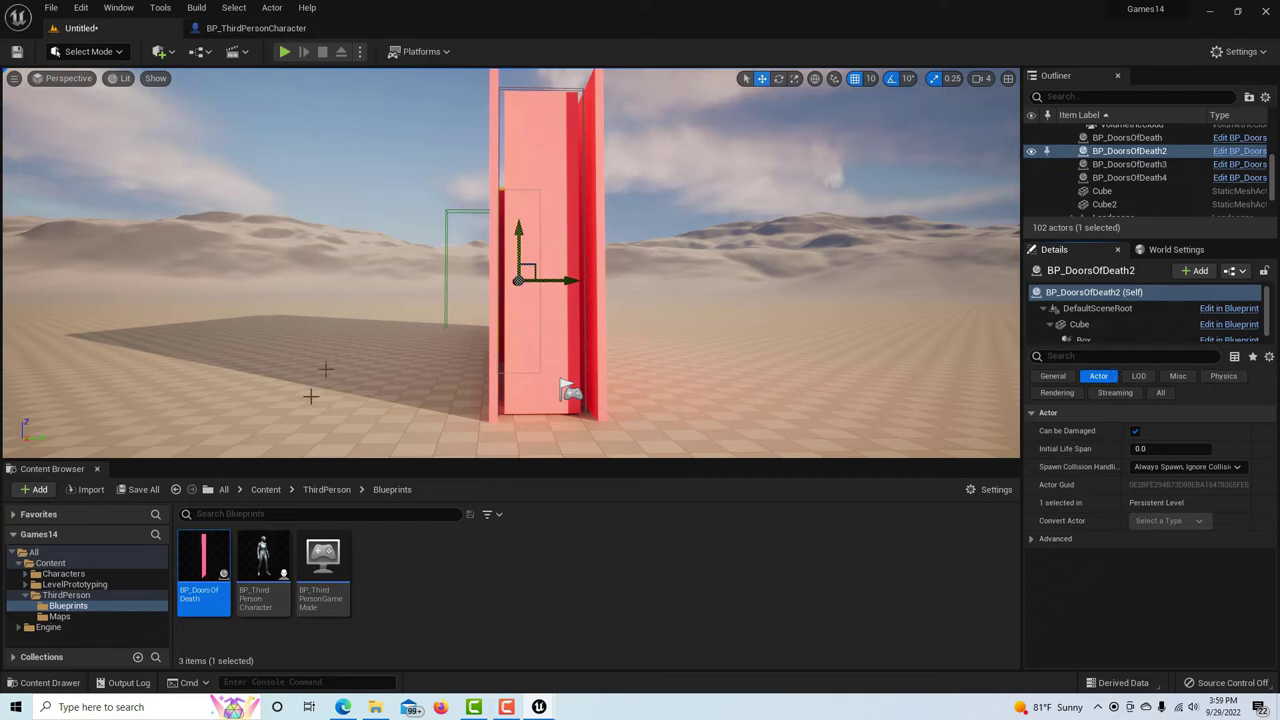
click(258, 29)
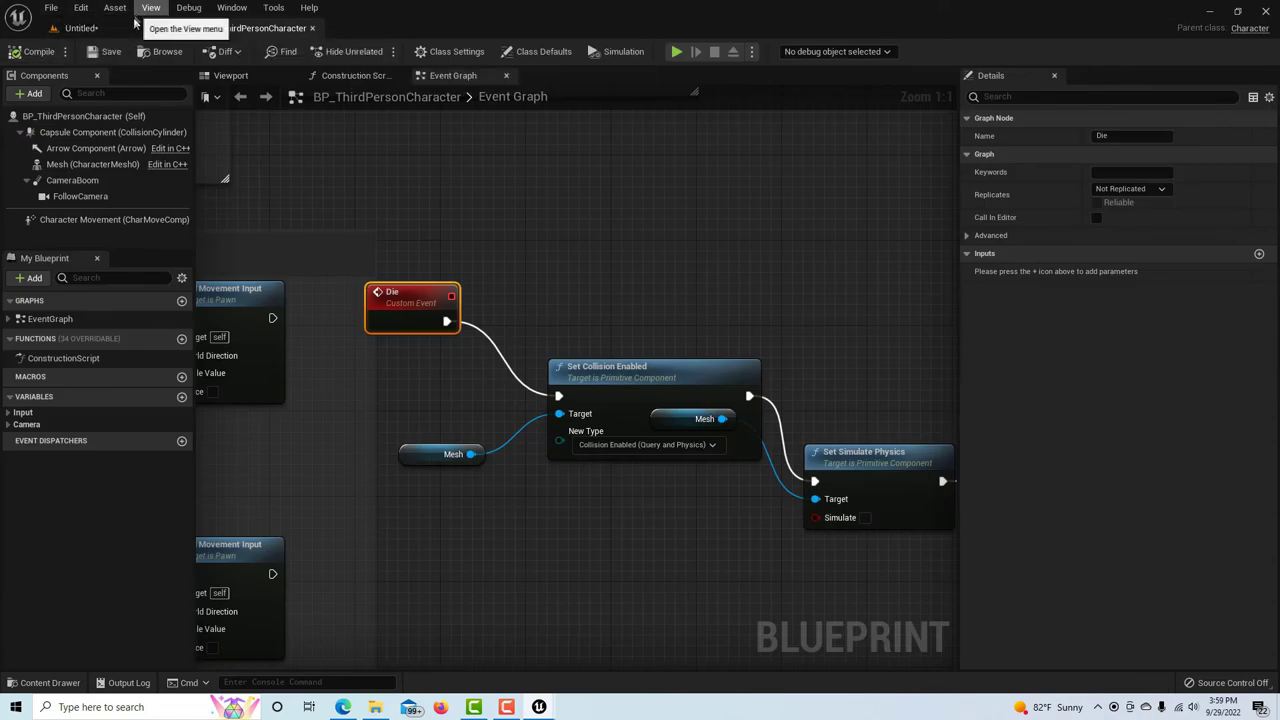
click(52, 8)
click(52, 8)
click(126, 34)
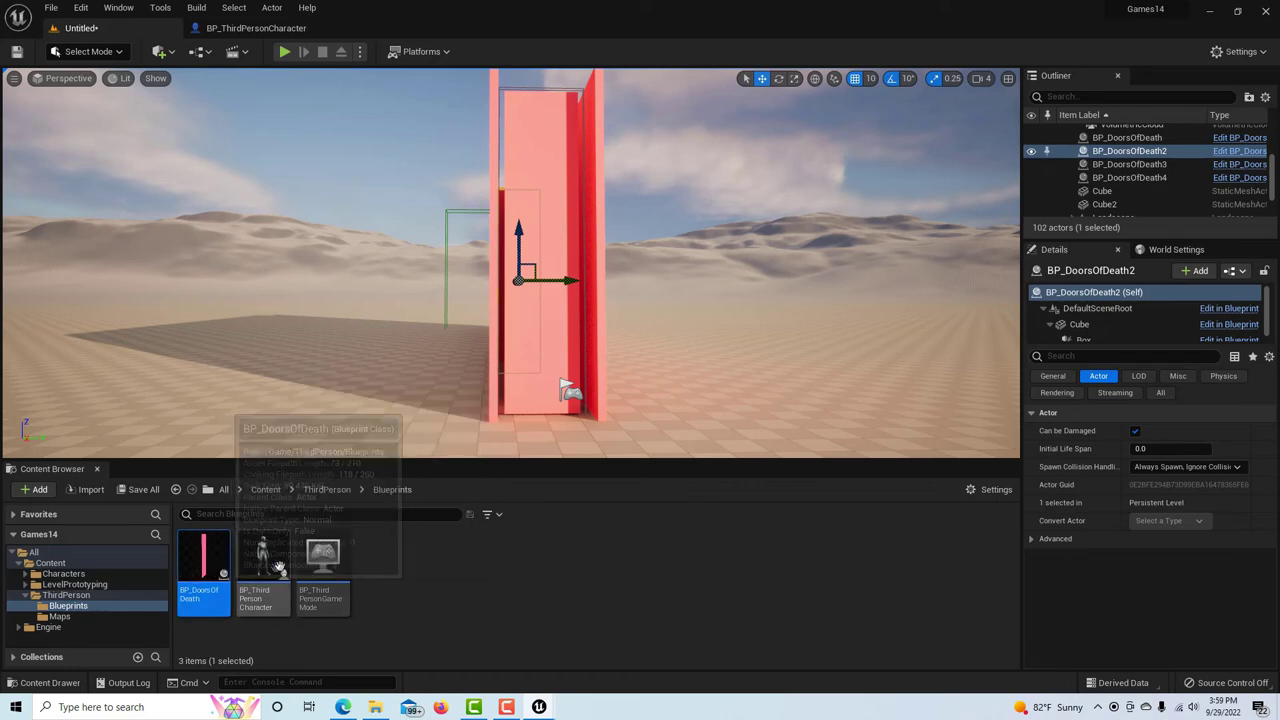
double_click(265, 565)
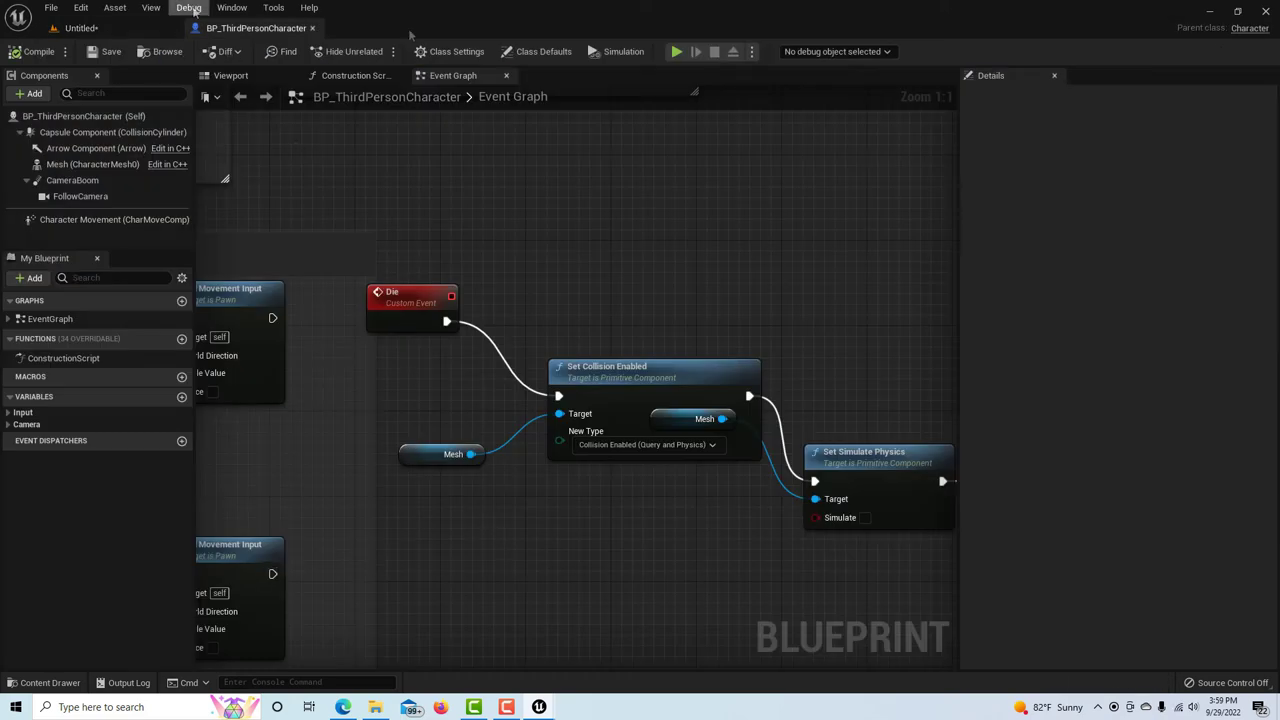
scroll(581, 260, down, 3)
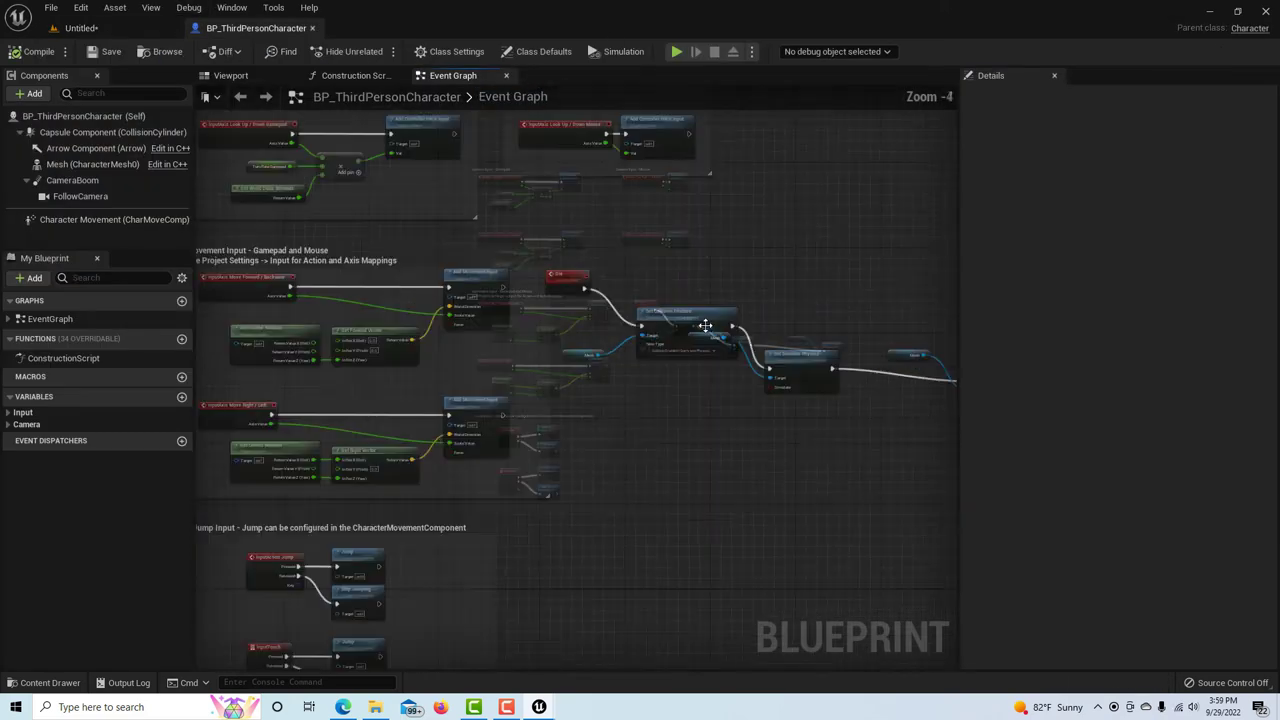
click(80, 28)
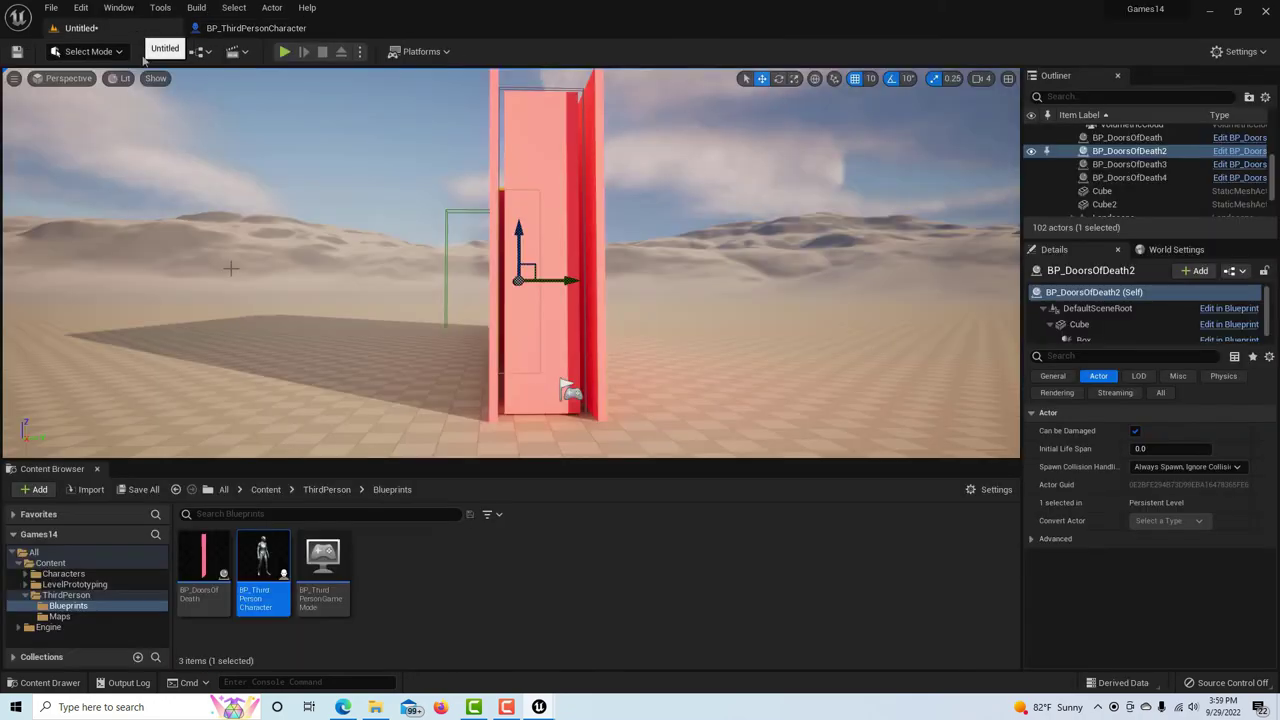
- Open the BP_DoorsOfDeath blueprint, dock its editor beside the others and show the Event Tick rotation logic in its event graph
double_click(200, 597)
drag(145, 145, 370, 30)
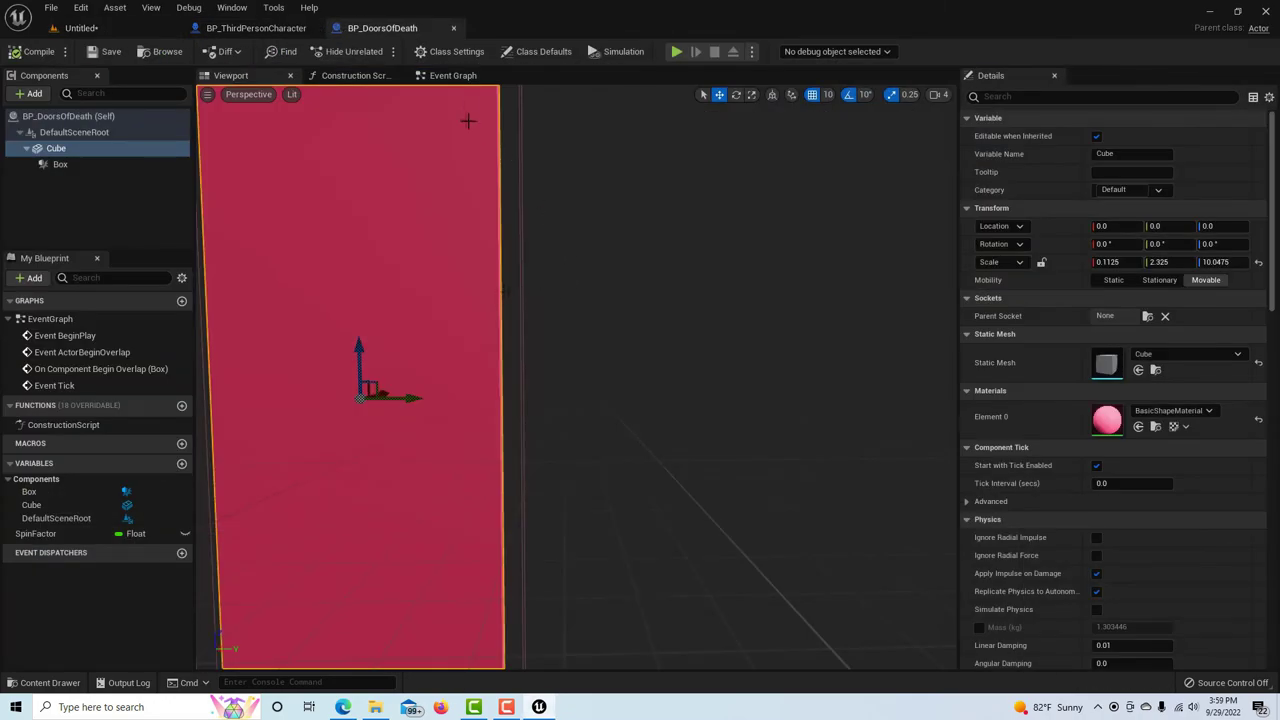
click(455, 75)
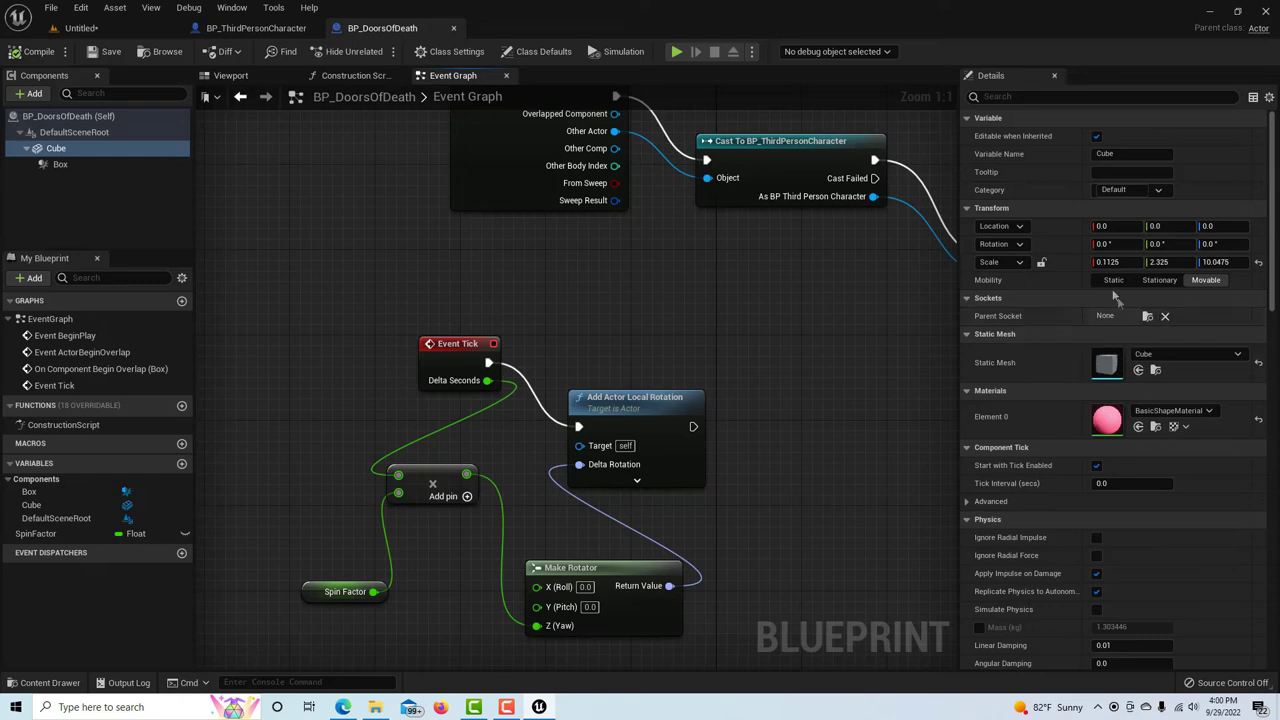
scroll(1237, 184, down, 4)
scroll(1230, 195, up, 4)
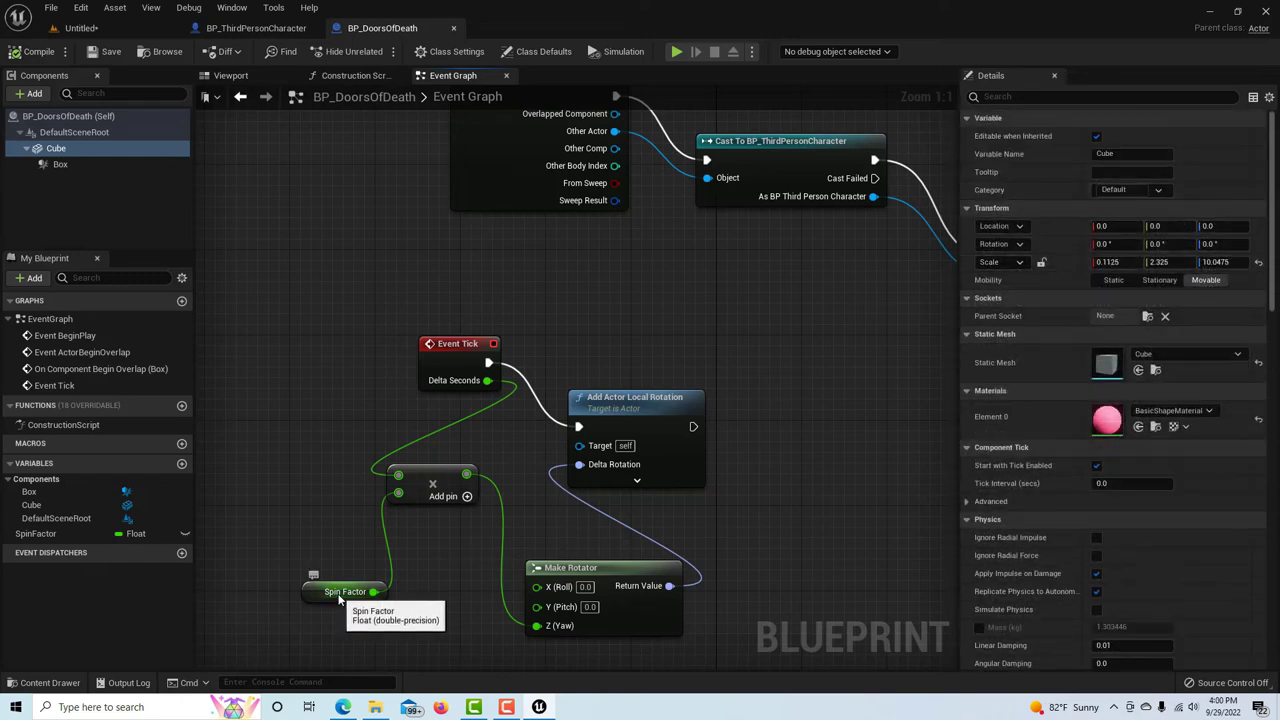
- Make the SpinFactor variable Instance Editable and Expose on Spawn, and save the blueprint
click(343, 592)
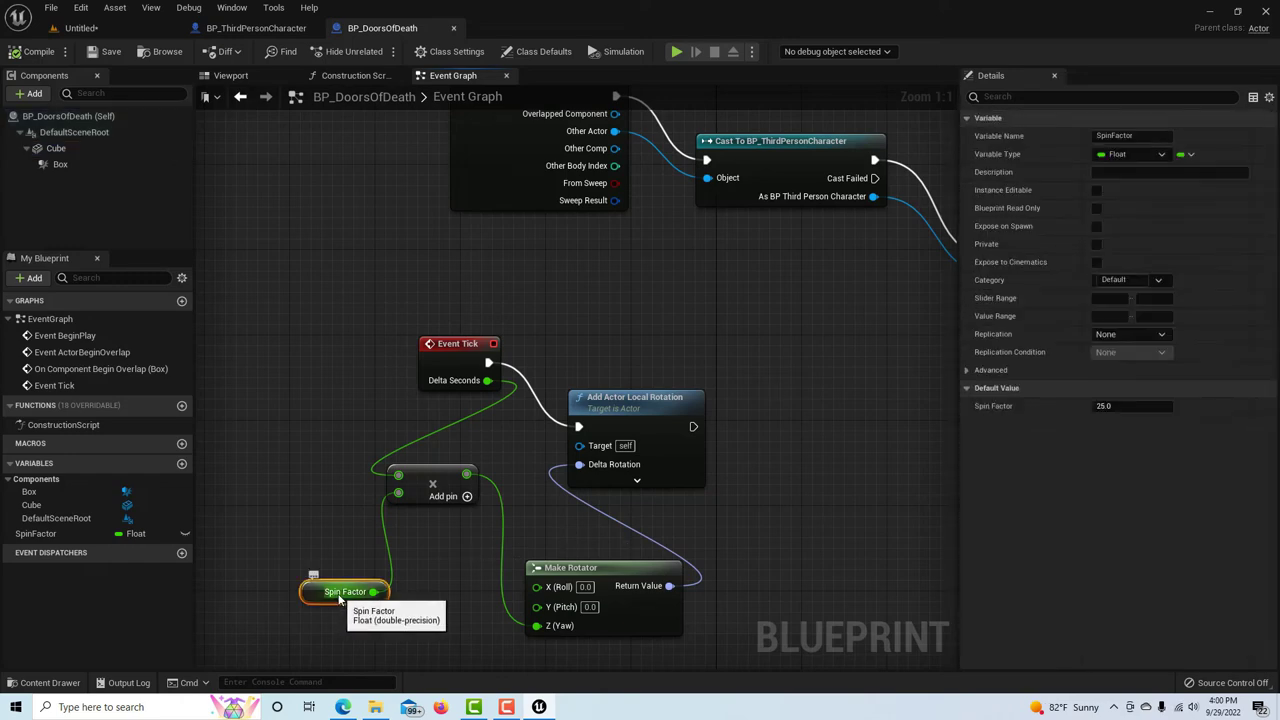
click(1097, 190)
click(1097, 226)
click(101, 55)
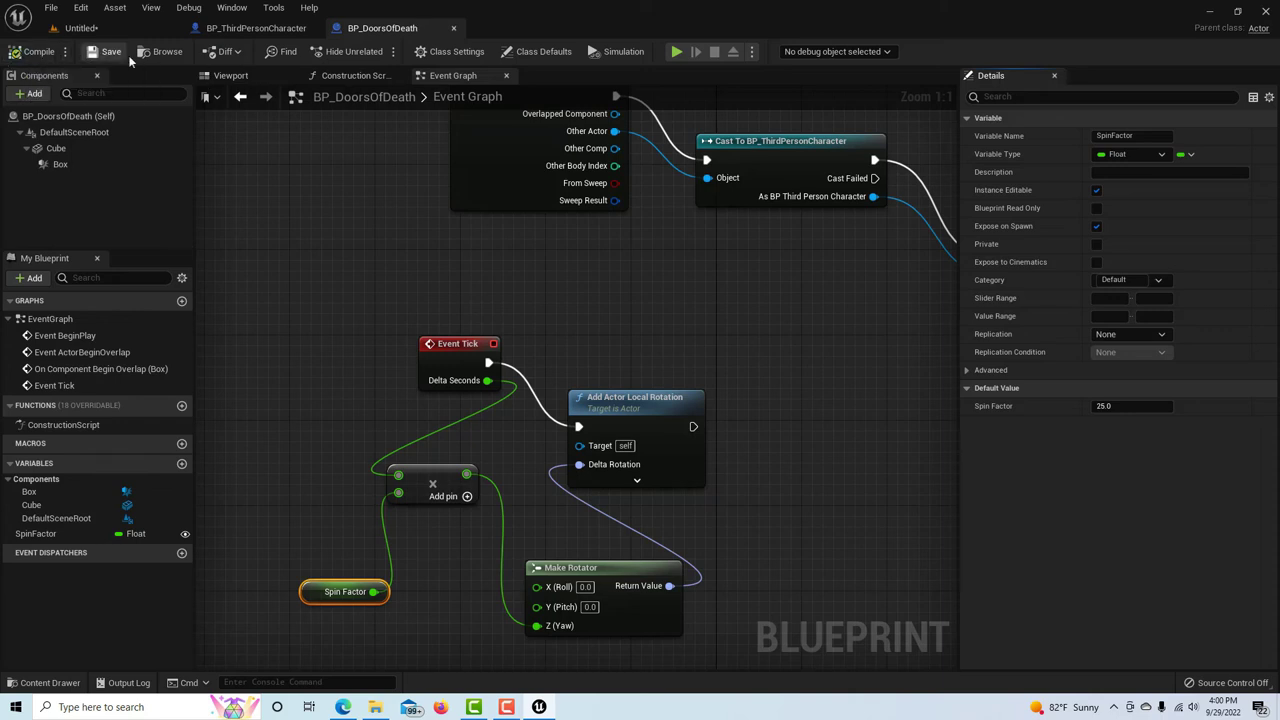
- Return to the level and set the Spin Factor of BP_DoorsOfDeath2 to 40
click(118, 30)
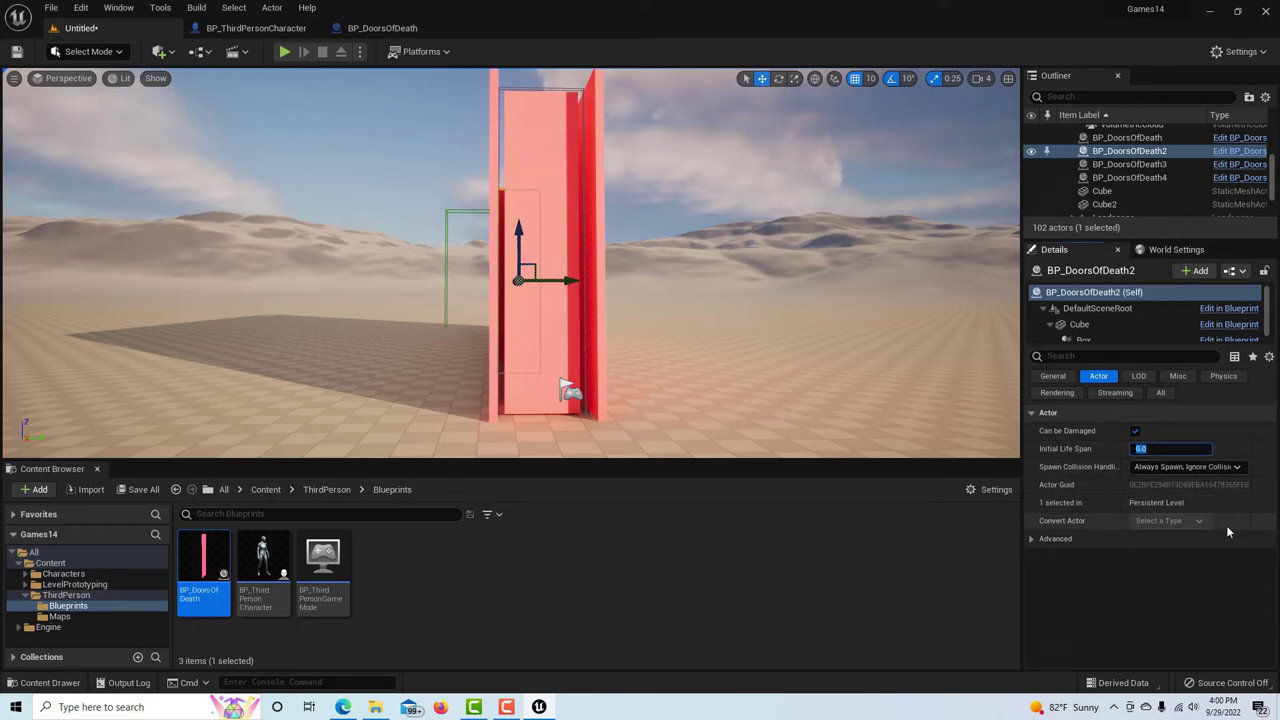
click(1050, 377)
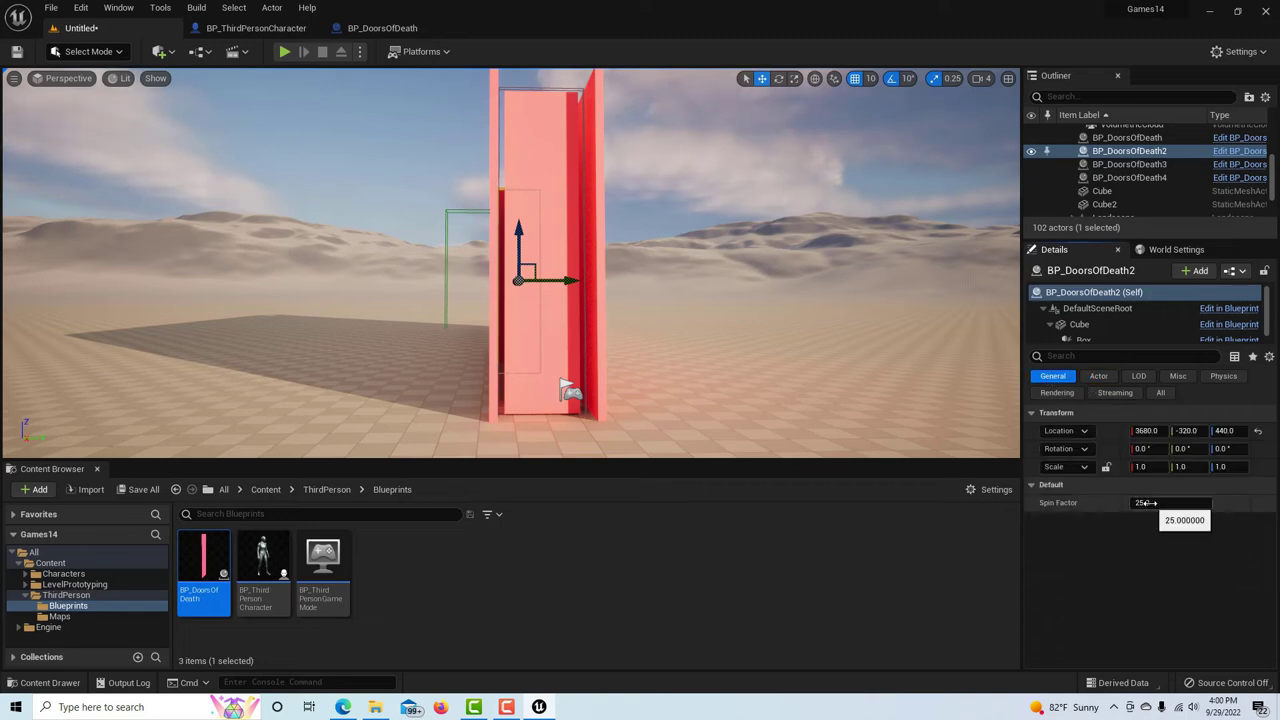
click(1127, 137)
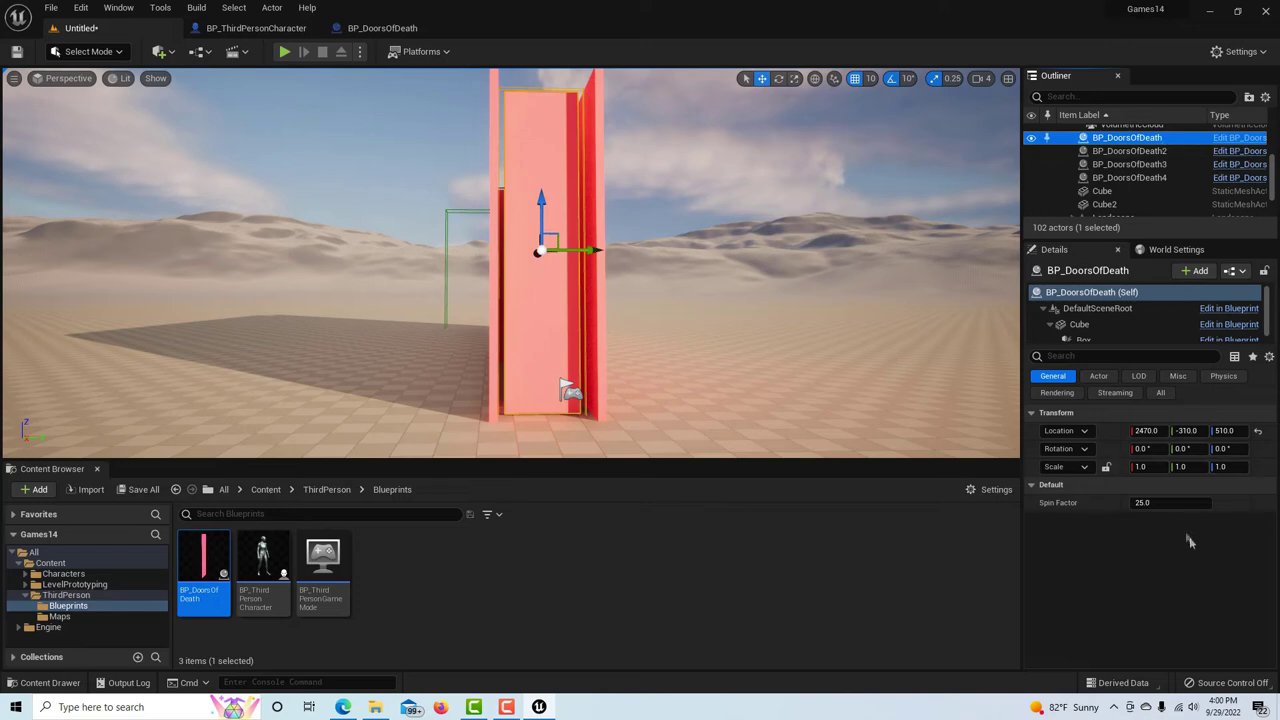
click(1128, 151)
click(1150, 507)
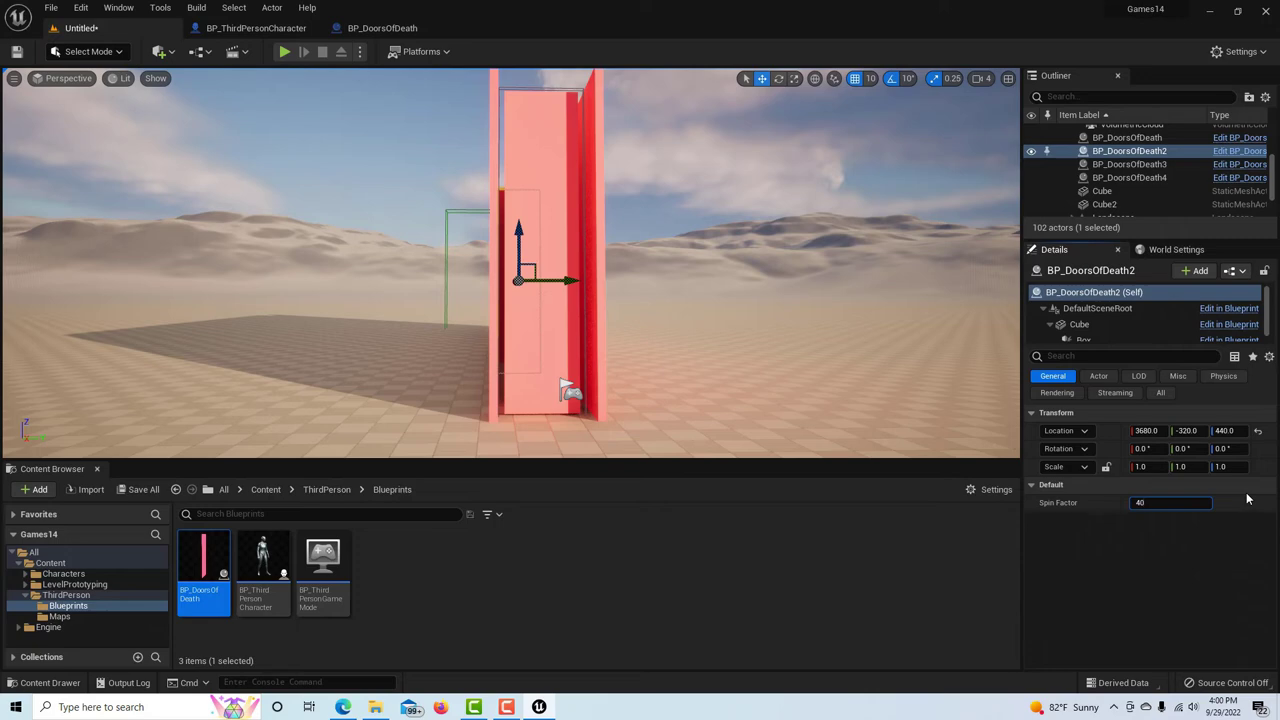
- Set the Spin Factor of BP_DoorsOfDeath4, the last door in the corridor, to 100
click(1140, 165)
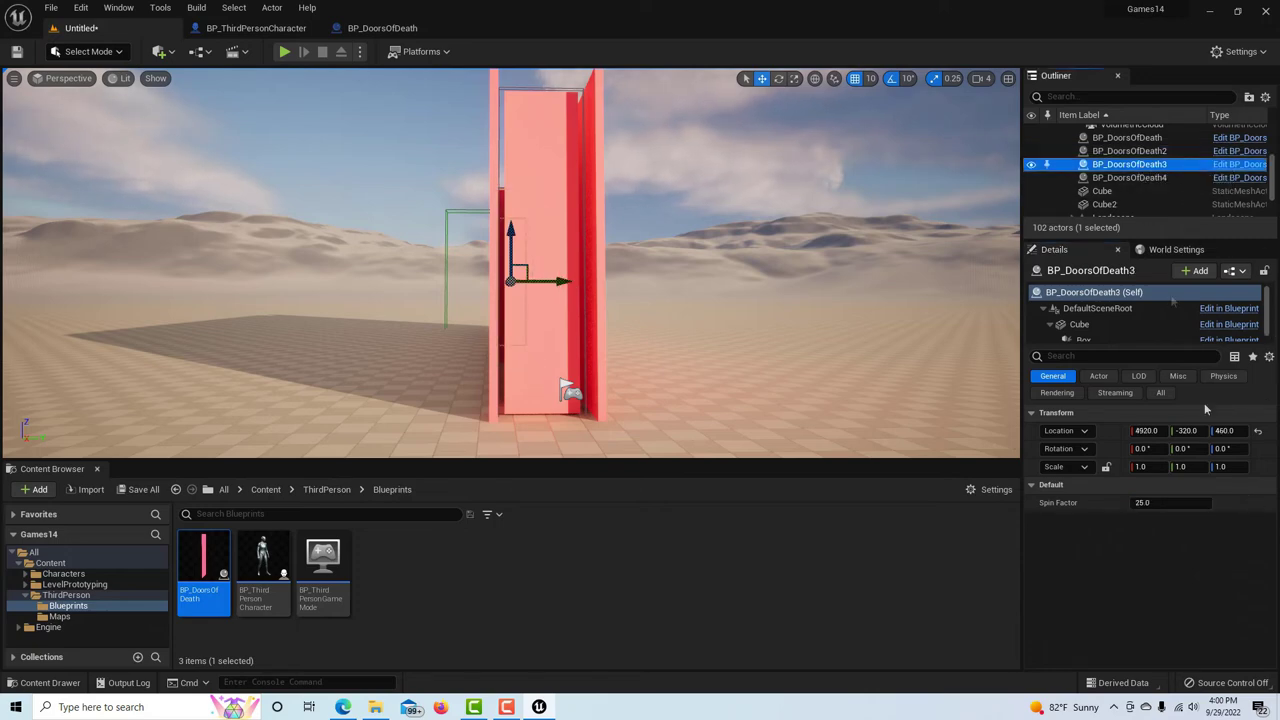
click(1135, 177)
click(1165, 502)
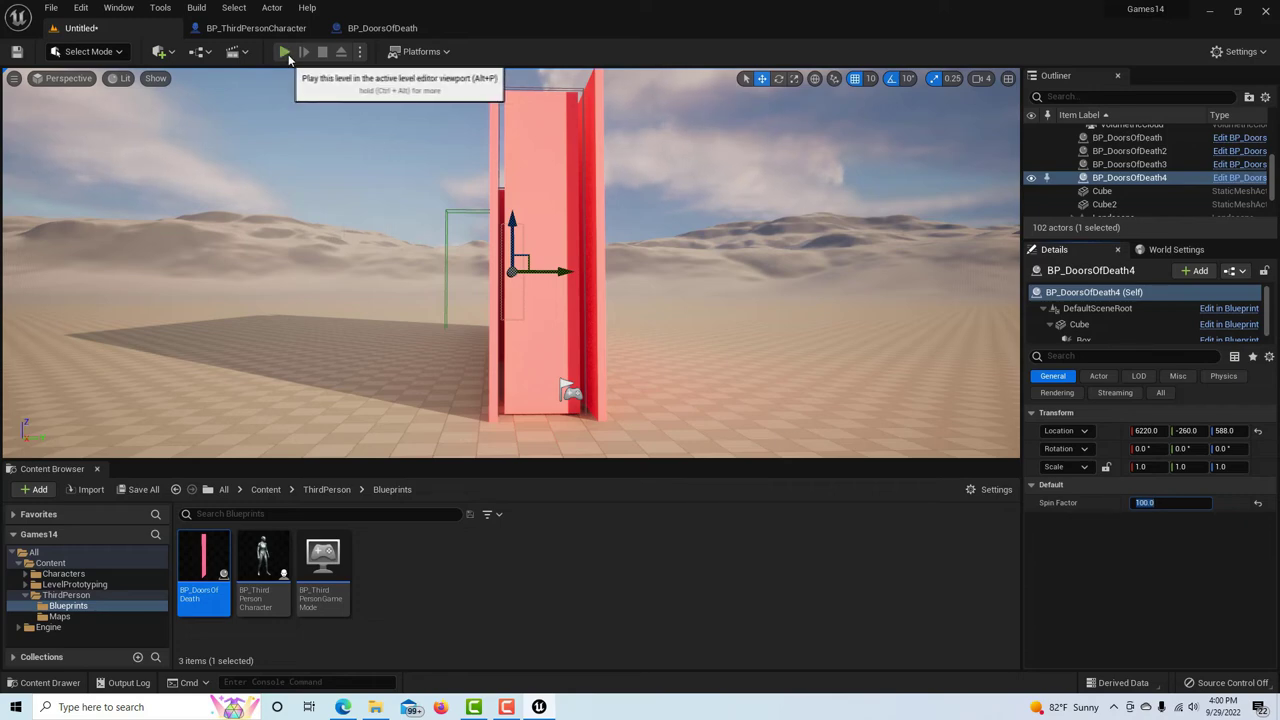
- Play-test the level by running the character through the corridor past all the spinning doors, and stop the session
click(288, 56)
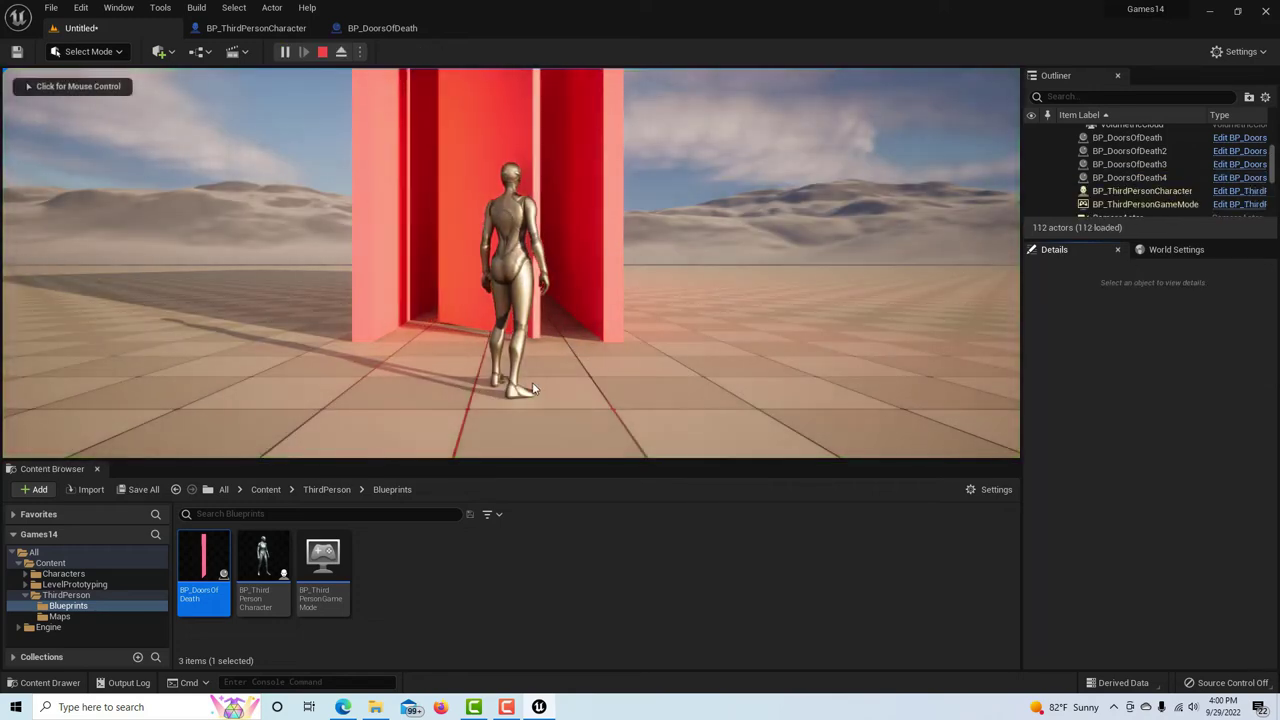
click(433, 374)
key(w)
key(w)
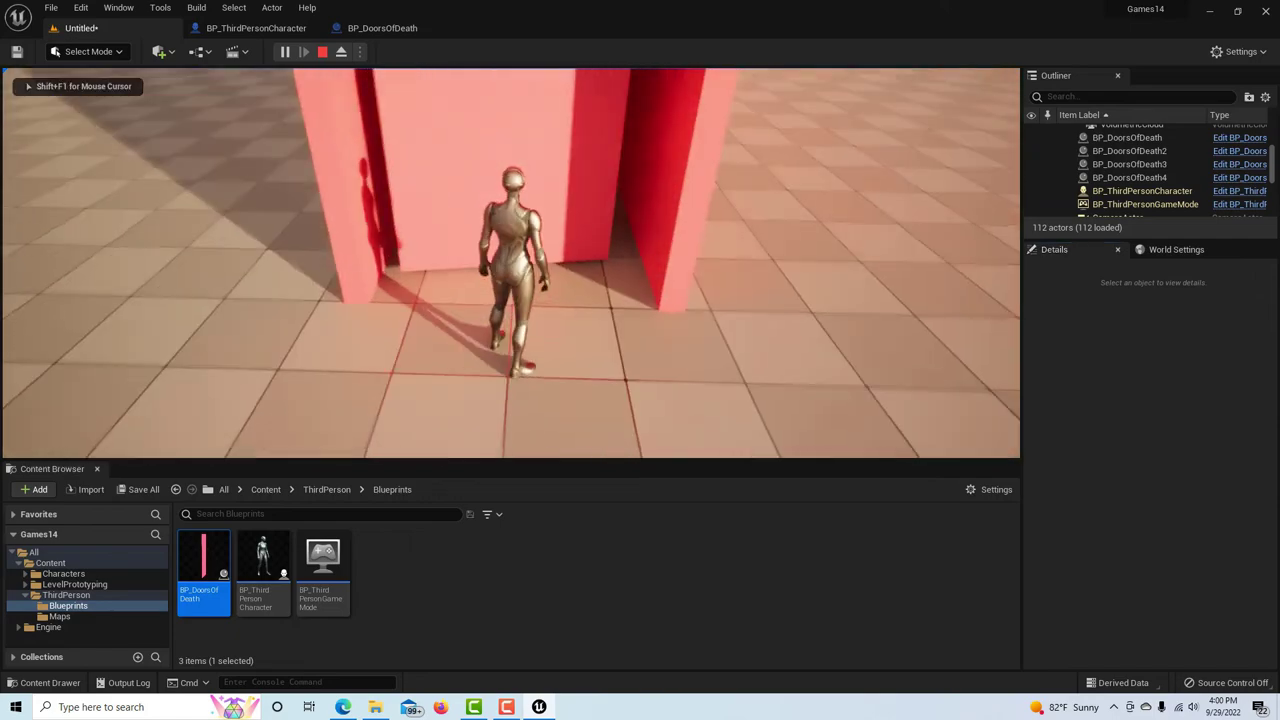
key(w)
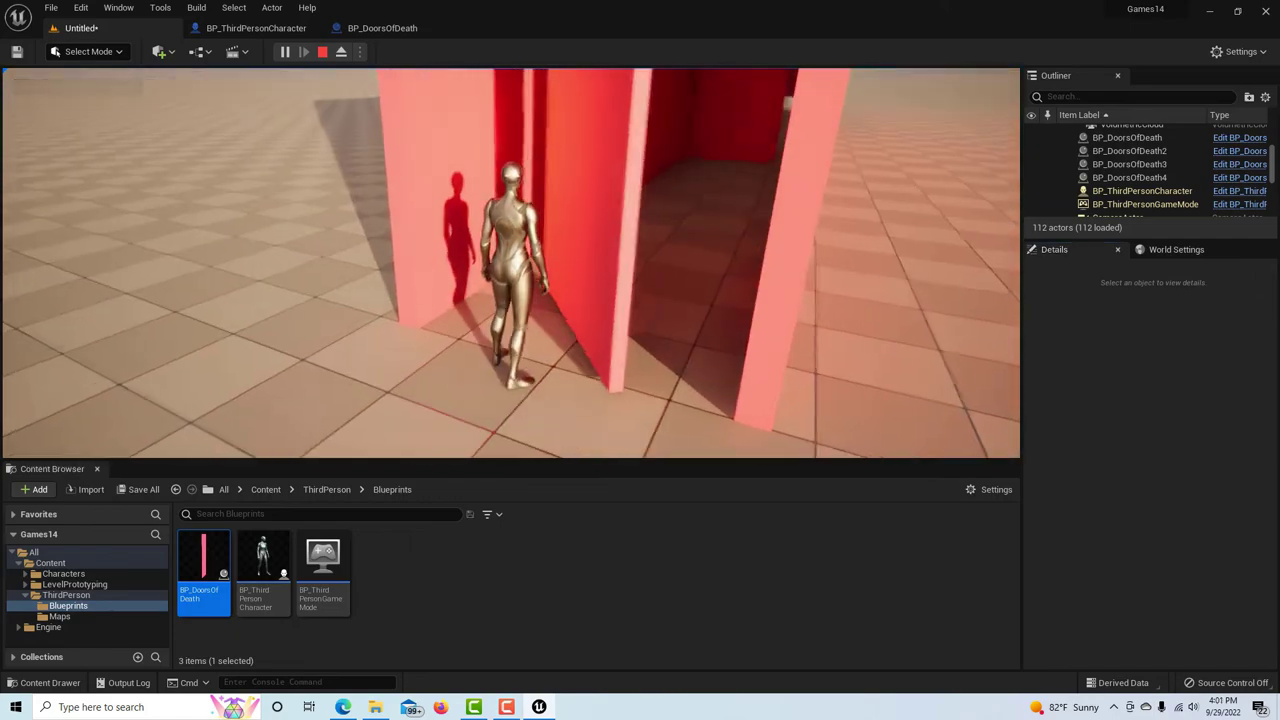
key(w)
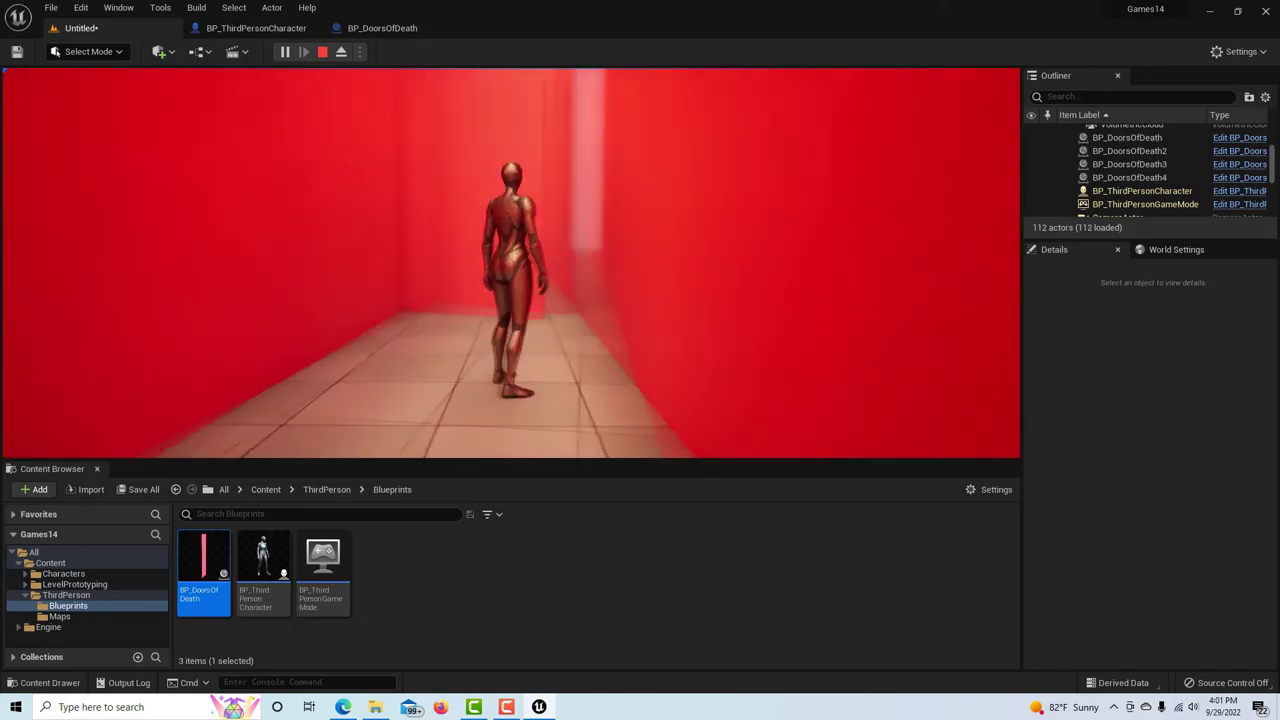
key(w)
key(w)
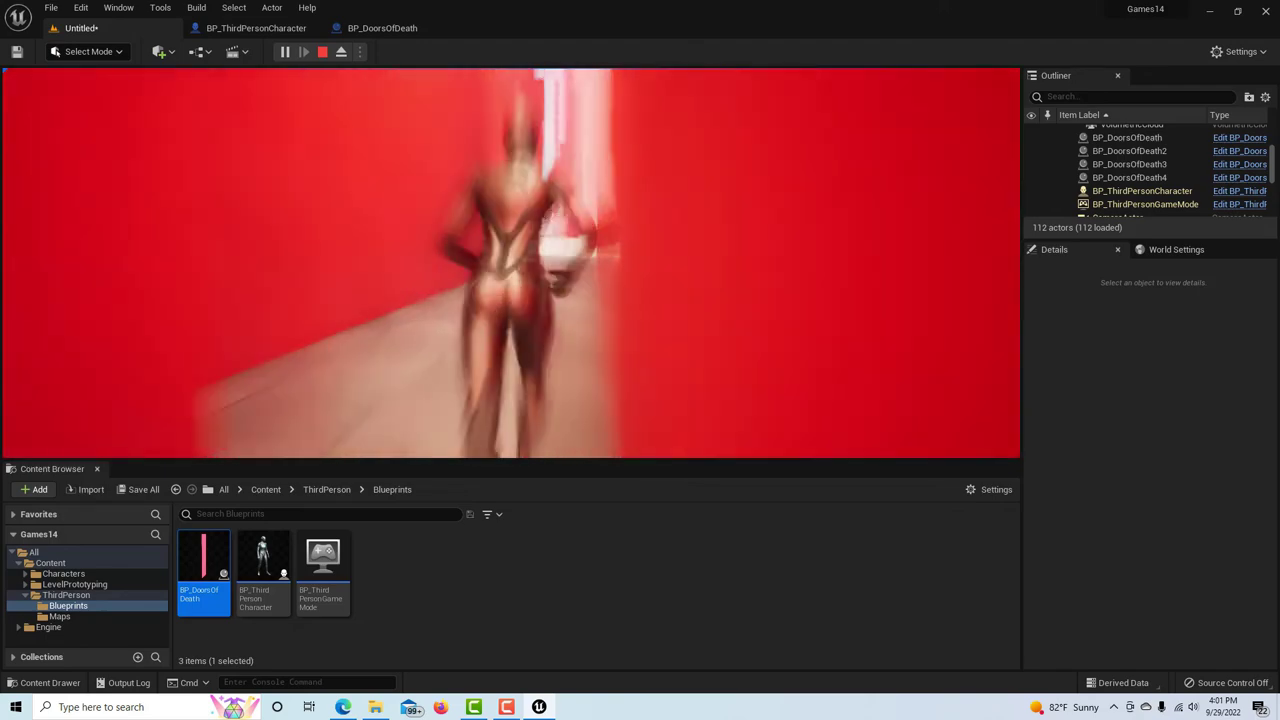
key(w)
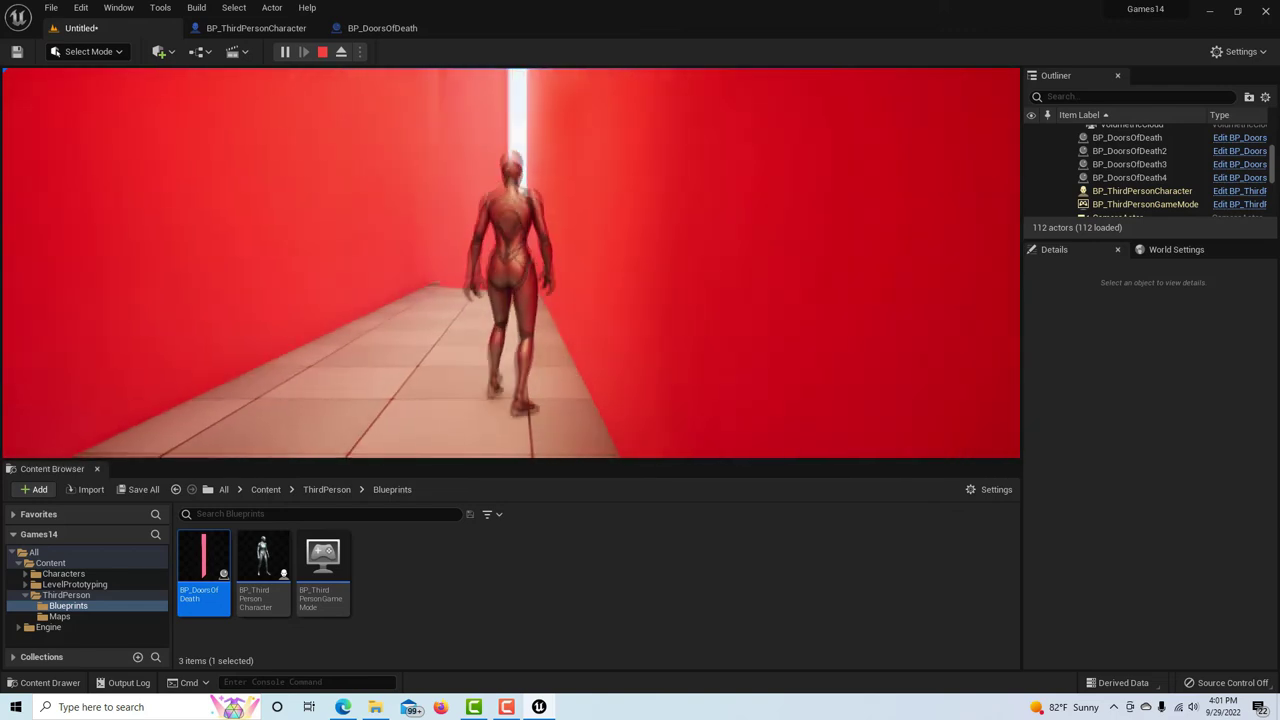
key(w)
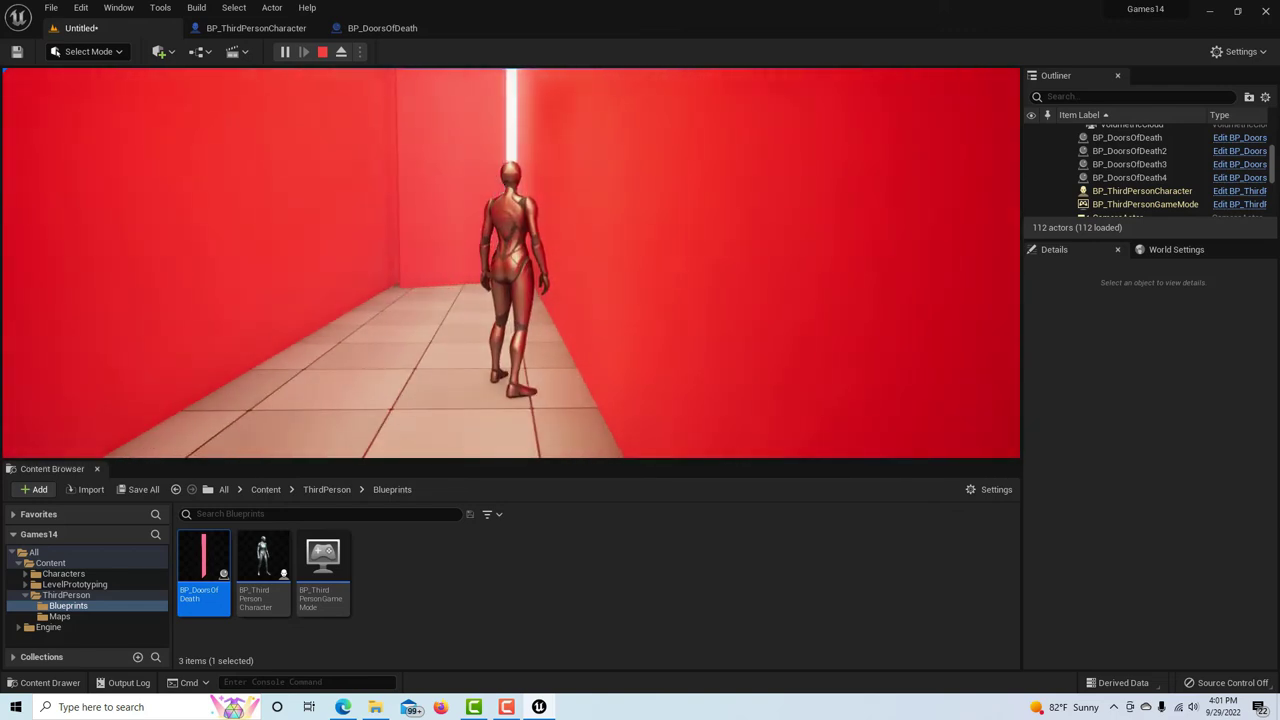
key(w)
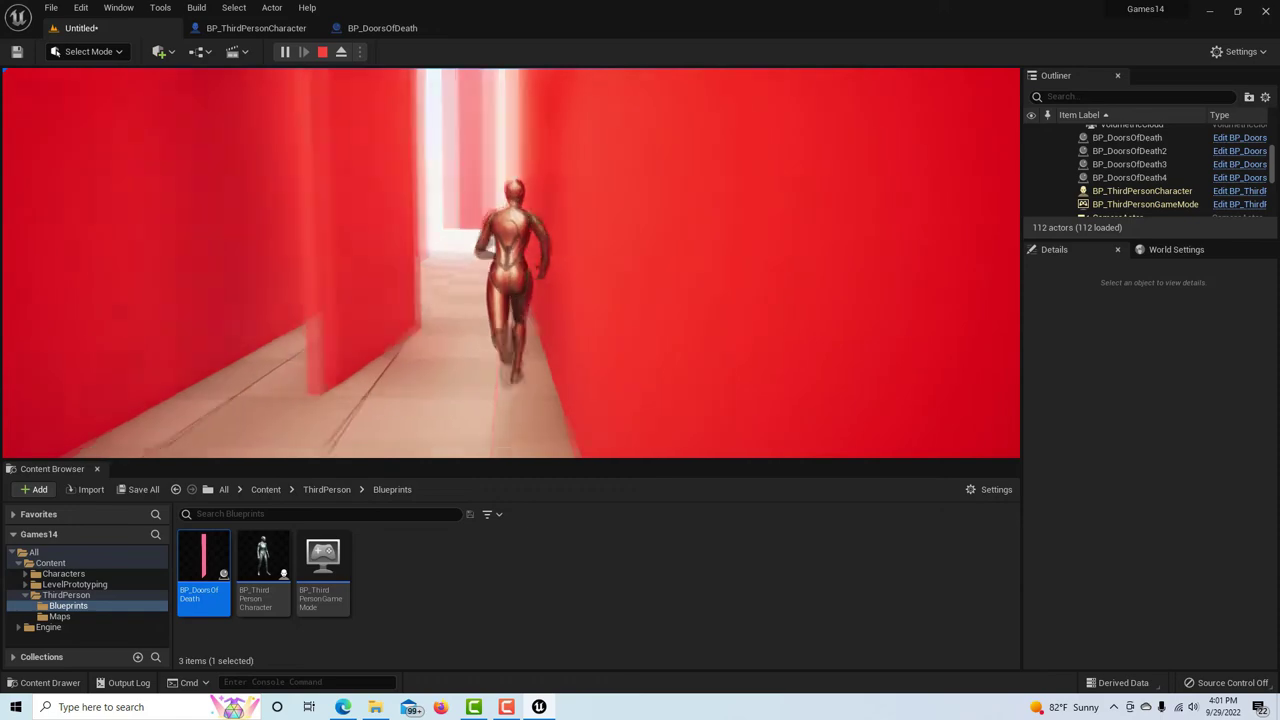
key(w)
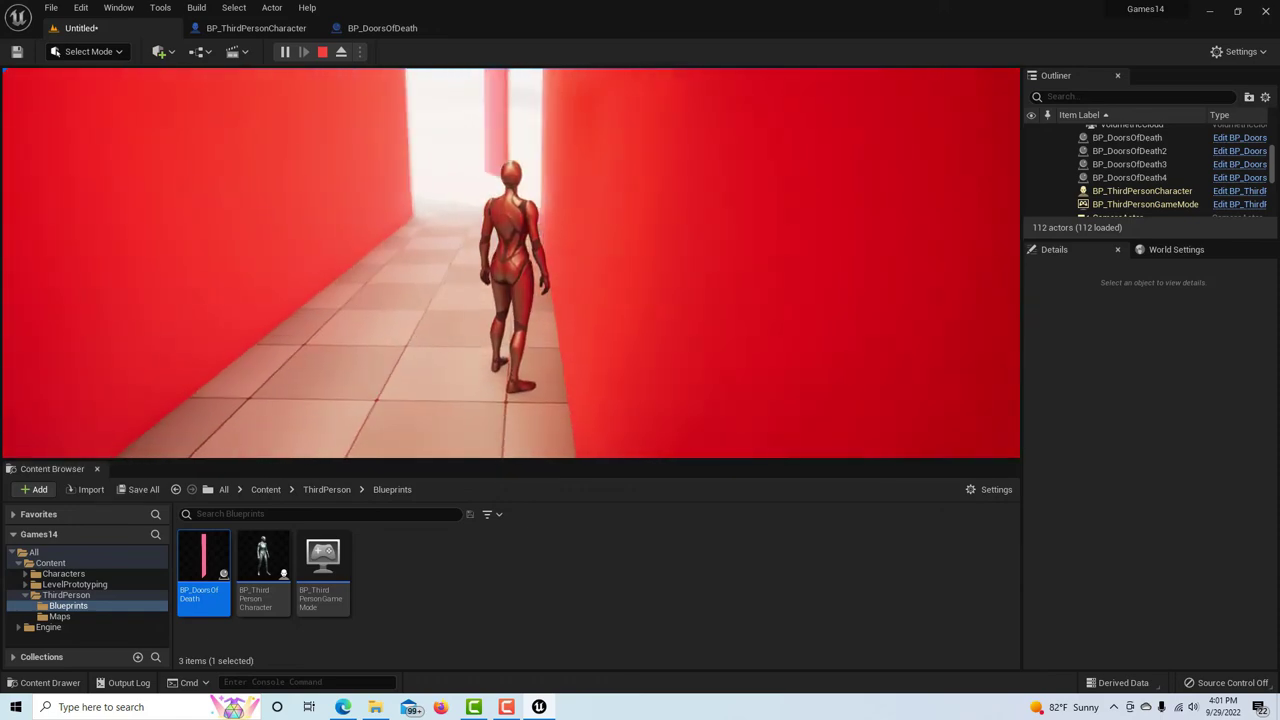
key(w)
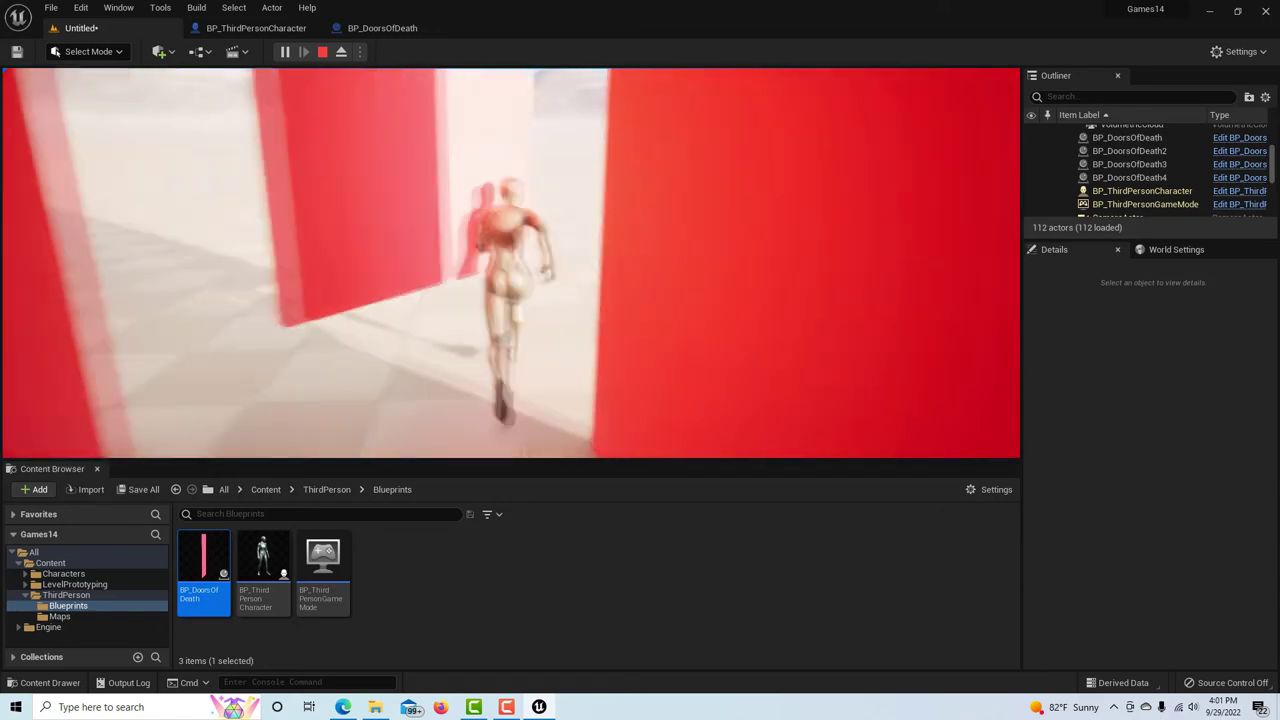
key(Escape)
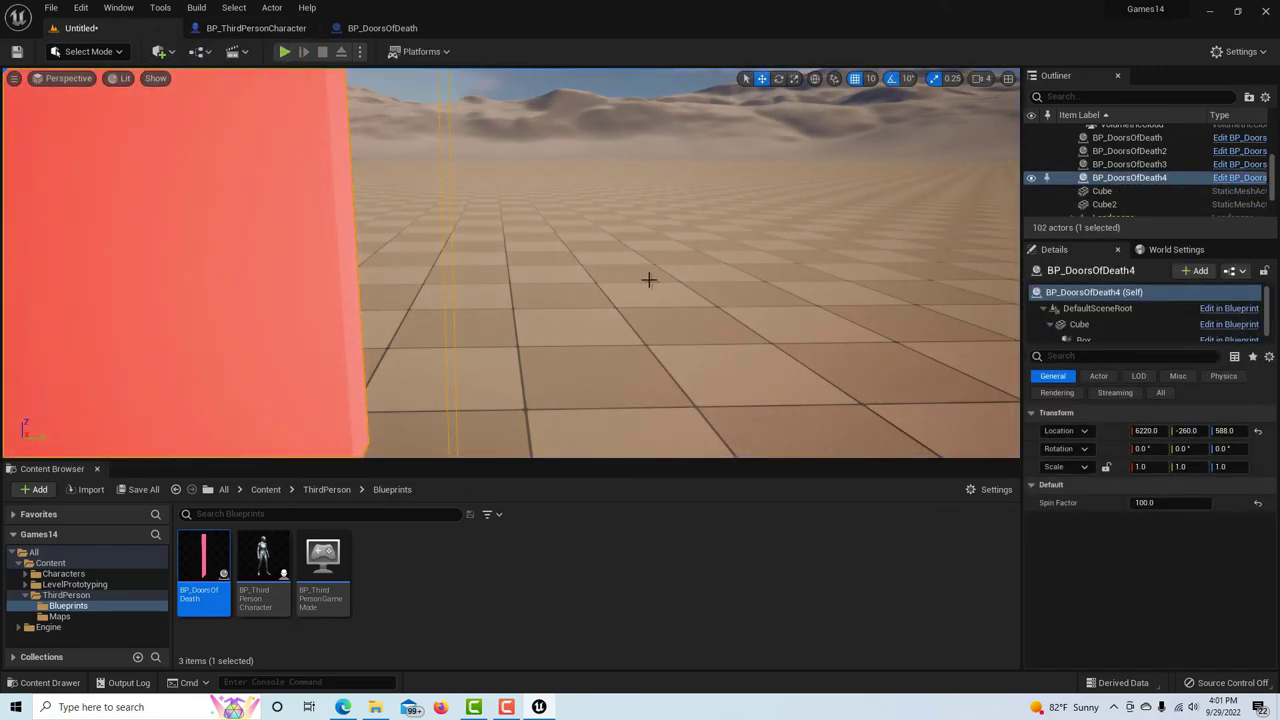
- Move BP_DoorsOfDeath4 back into the corridor's far end and lower it, to X 6070 and Z 518
scroll(628, 278, down, 5)
scroll(466, 242, down, 5)
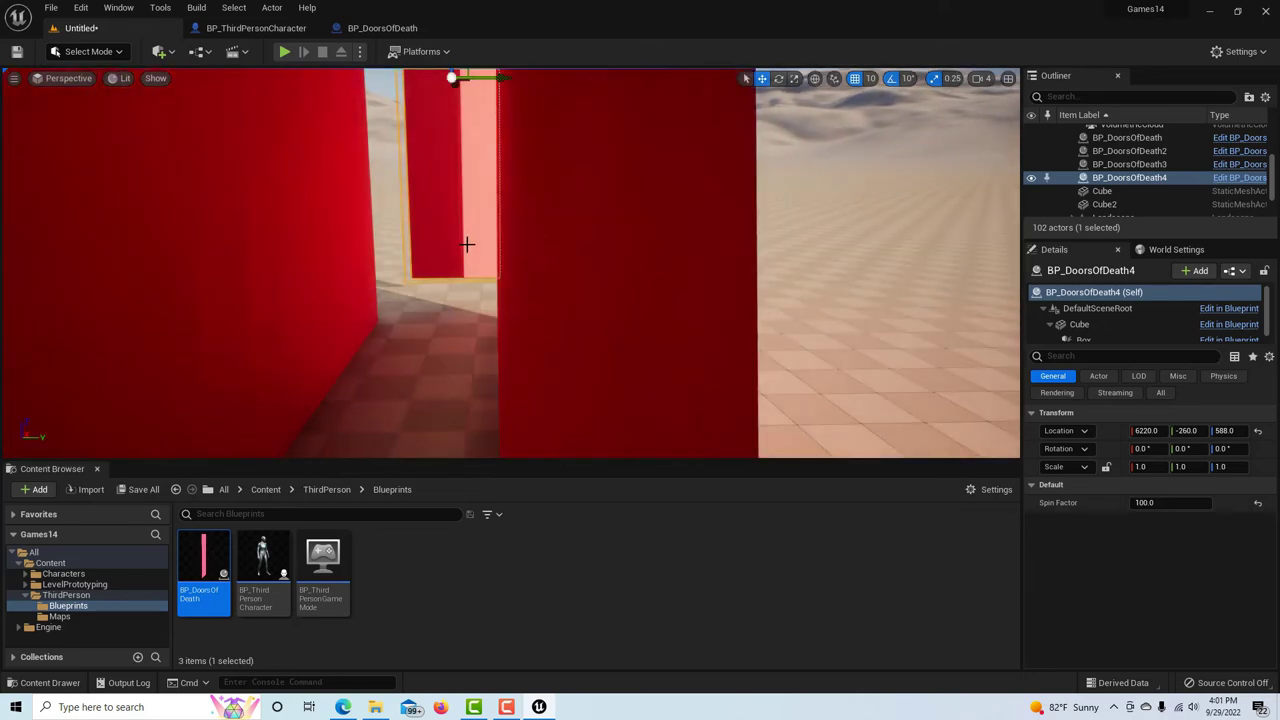
scroll(482, 223, up, 3)
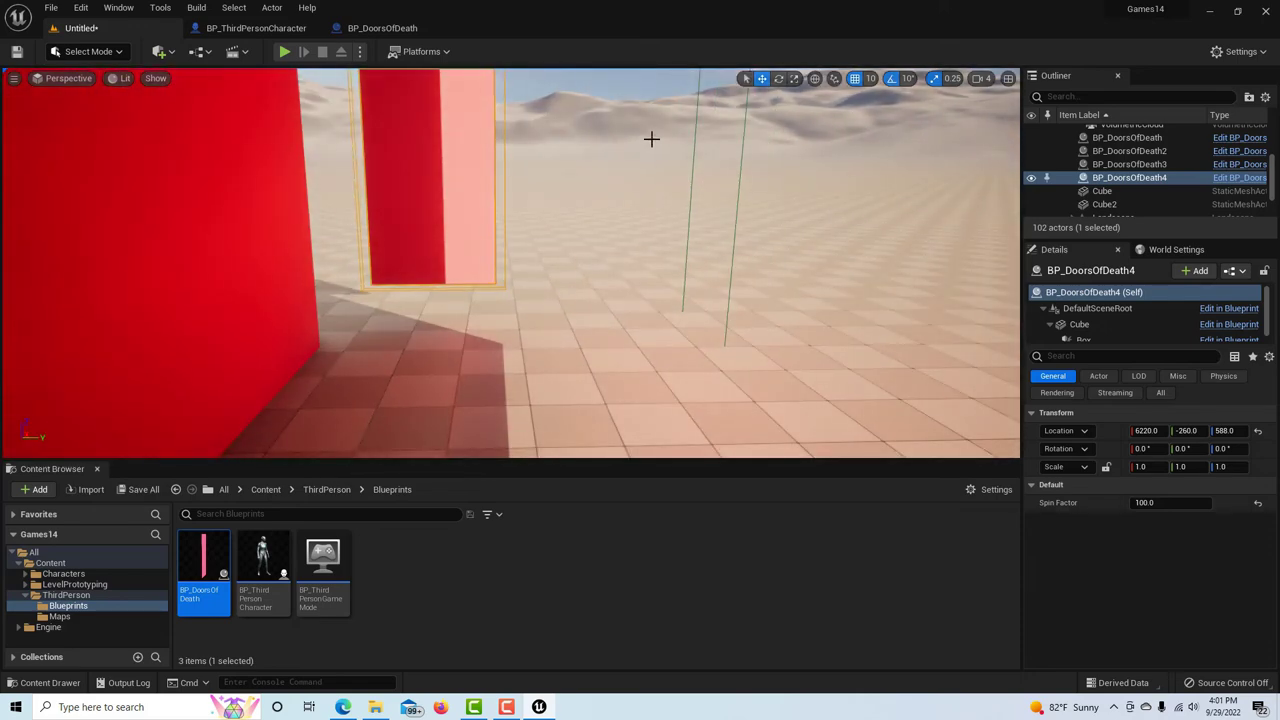
scroll(658, 175, down, 5)
mouse_move(658, 175)
right_down()
mouse_move(662, 235)
mouse_move(740, 235)
mouse_move(660, 215)
mouse_move(157, 180)
mouse_move(669, 183)
right_up()
key(w)
scroll(206, 183, down, 3)
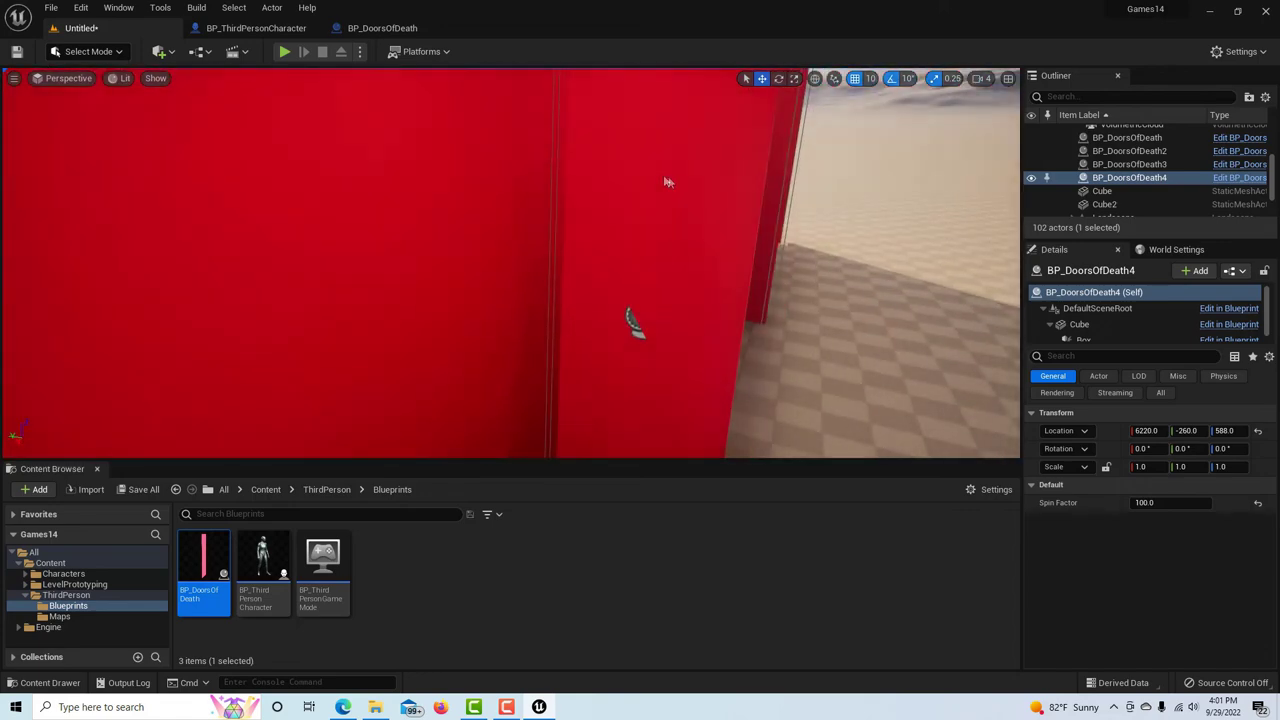
scroll(821, 202, up, 3)
drag(820, 203, 740, 272)
scroll(703, 273, down, 5)
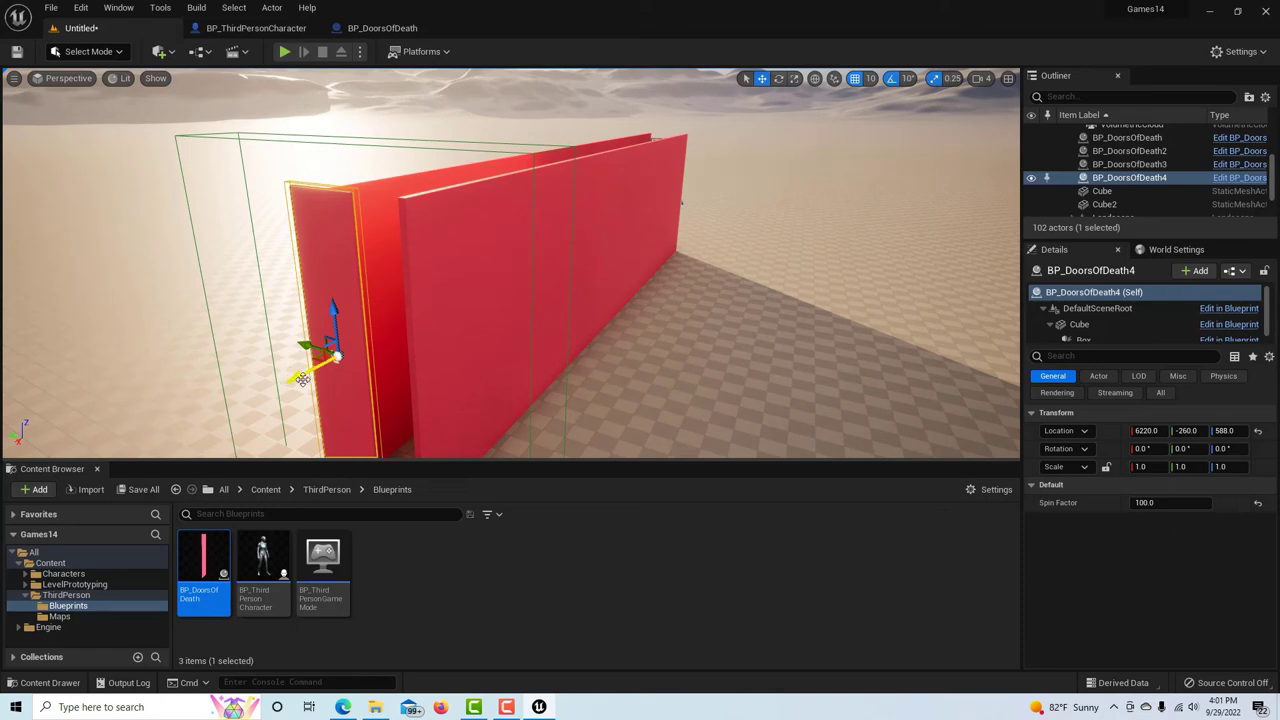
drag(302, 379, 343, 361)
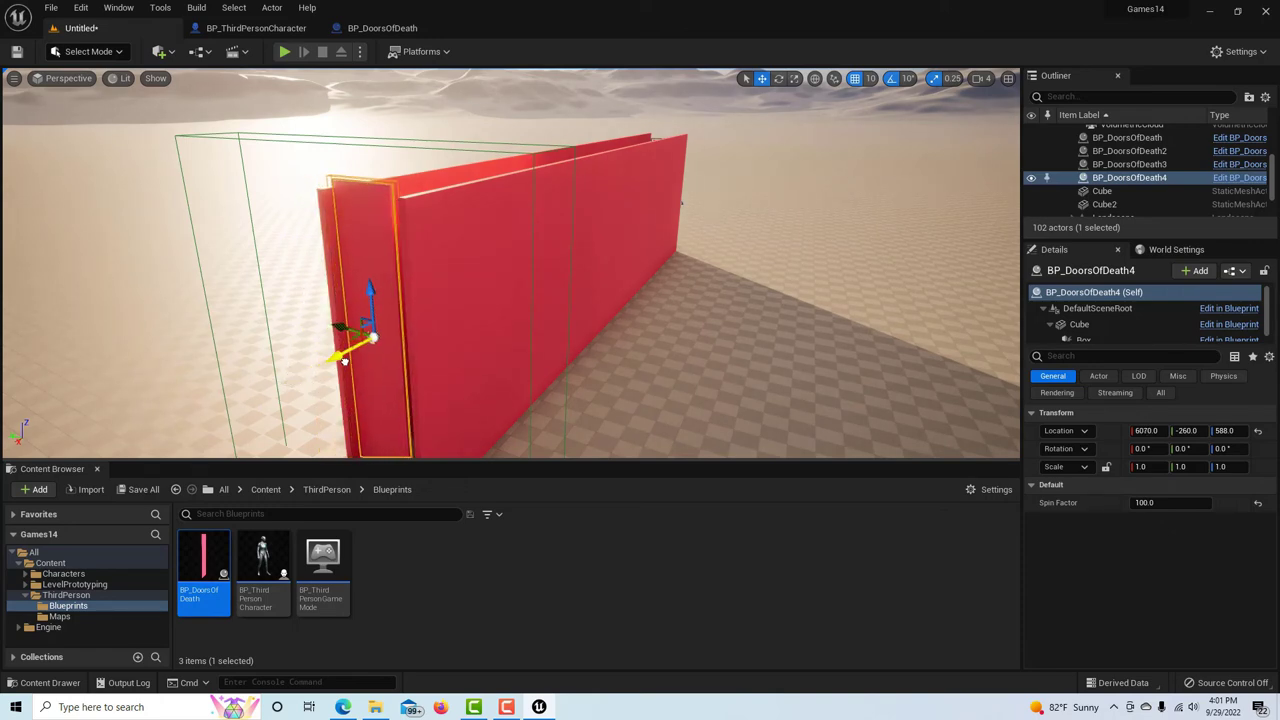
drag(372, 289, 371, 312)
- Shift BP_DoorsOfDeath4 and BP_DoorsOfDeath3 sideways between the corridor walls, to Y -290 and Y -300 respectively
drag(608, 351, 566, 361)
right_drag(566, 361, 617, 340)
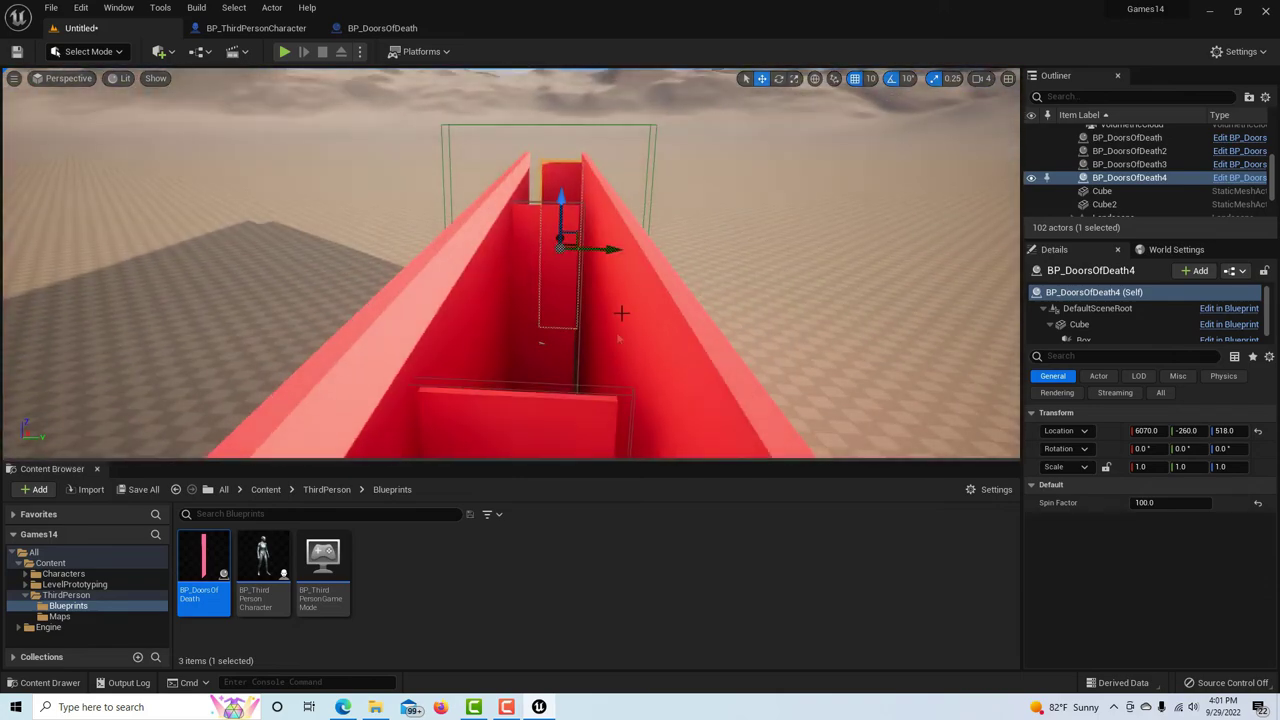
drag(604, 249, 604, 252)
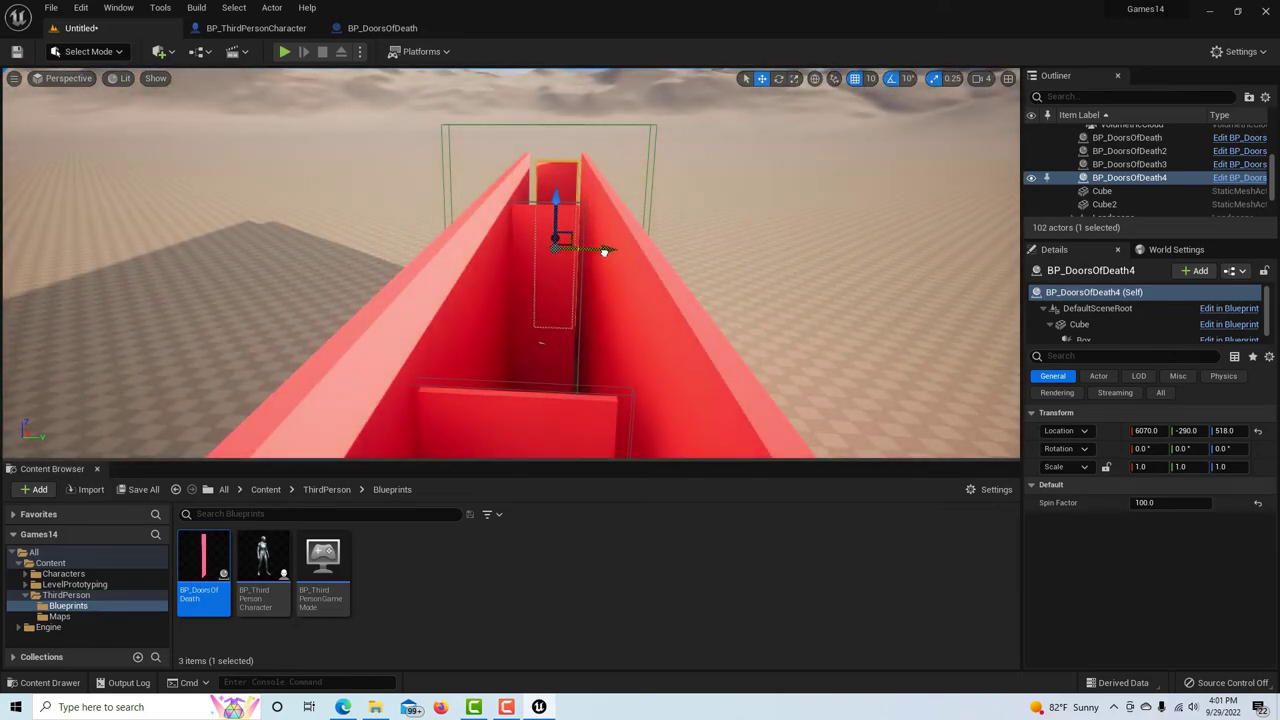
click(562, 317)
drag(591, 337, 600, 338)
scroll(661, 363, down, 3)
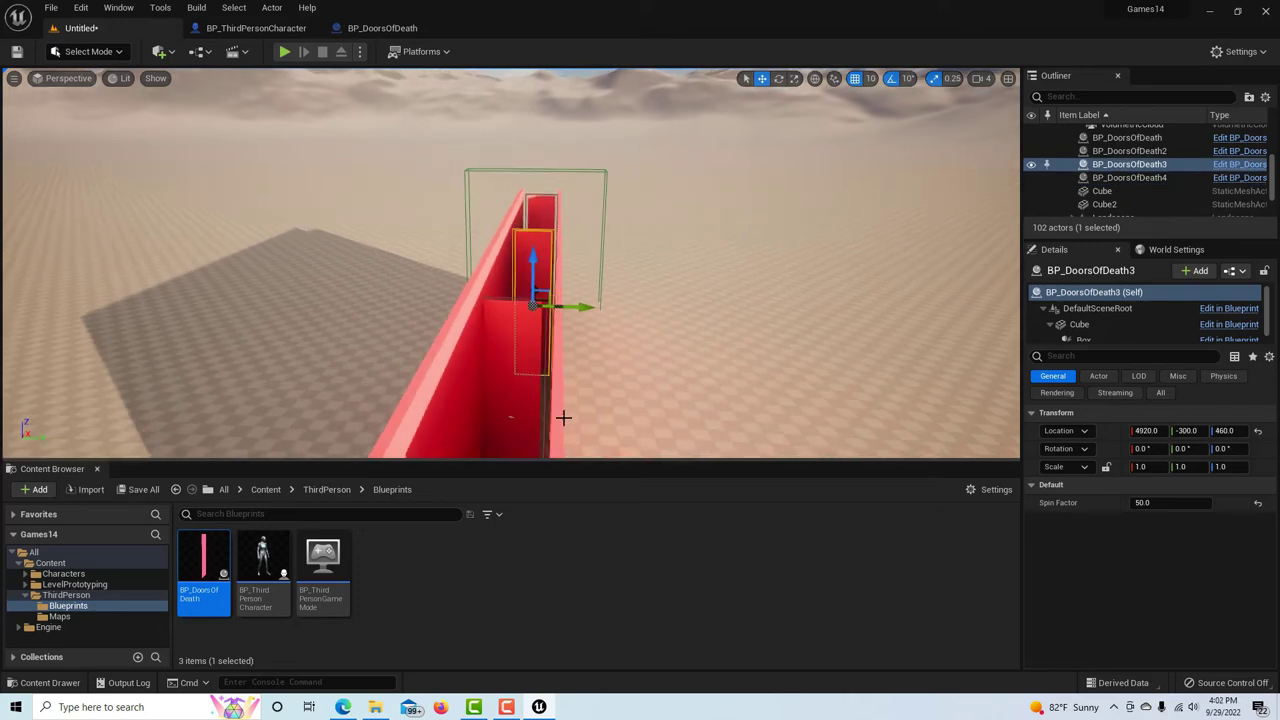
- Shift BP_DoorsOfDeath2 and BP_DoorsOfDeath sideways between the corridor walls, to Y -300 and Y -290 respectively
click(545, 410)
drag(550, 401, 563, 400)
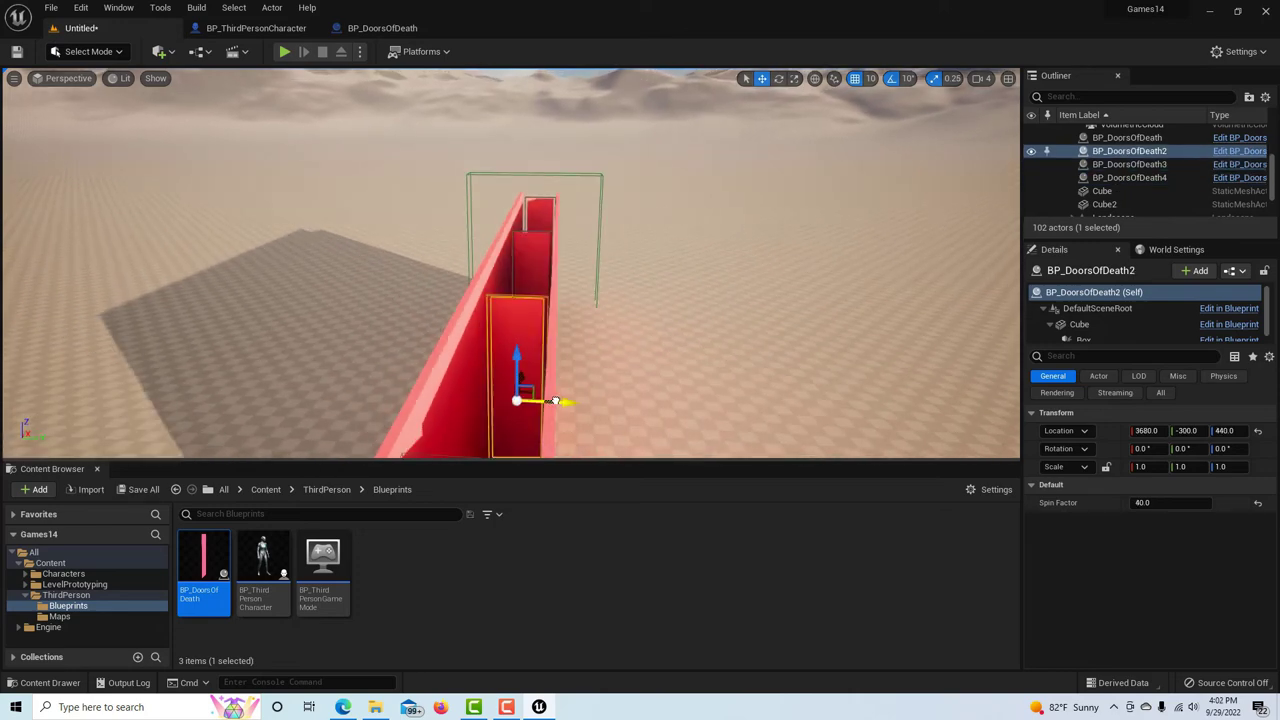
key(f)
click(483, 432)
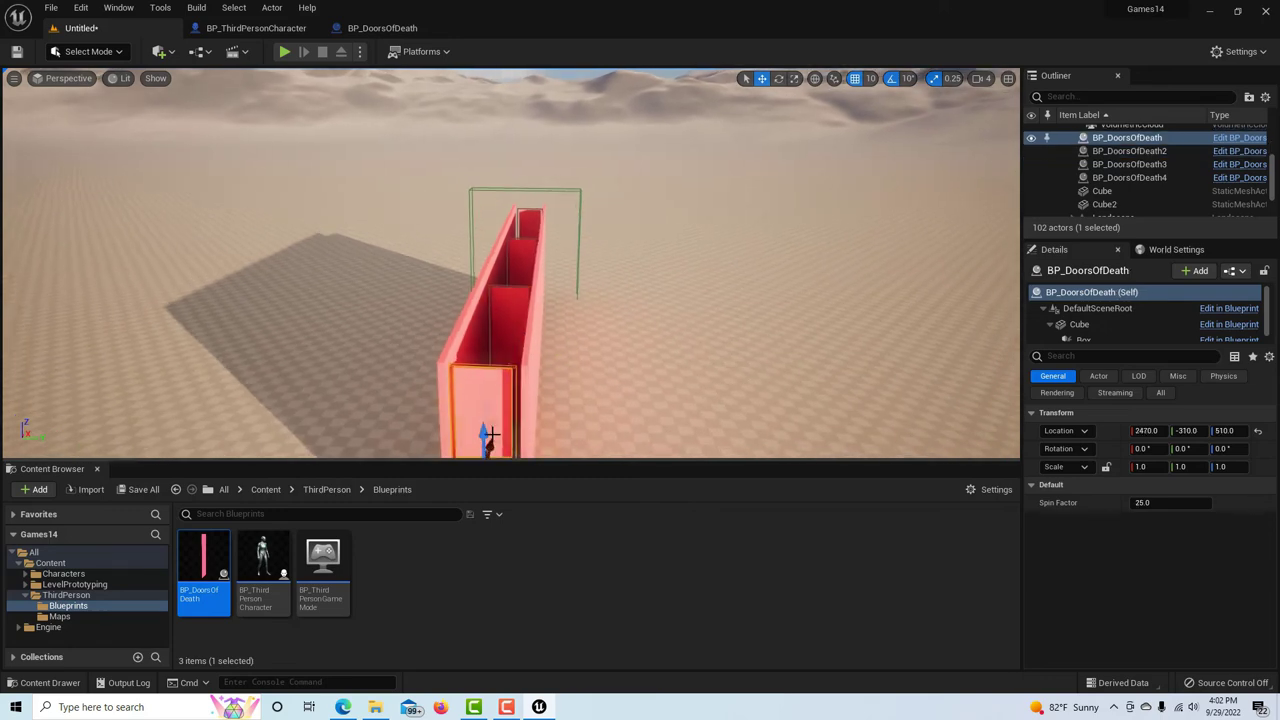
drag(537, 446, 545, 447)
key(f)
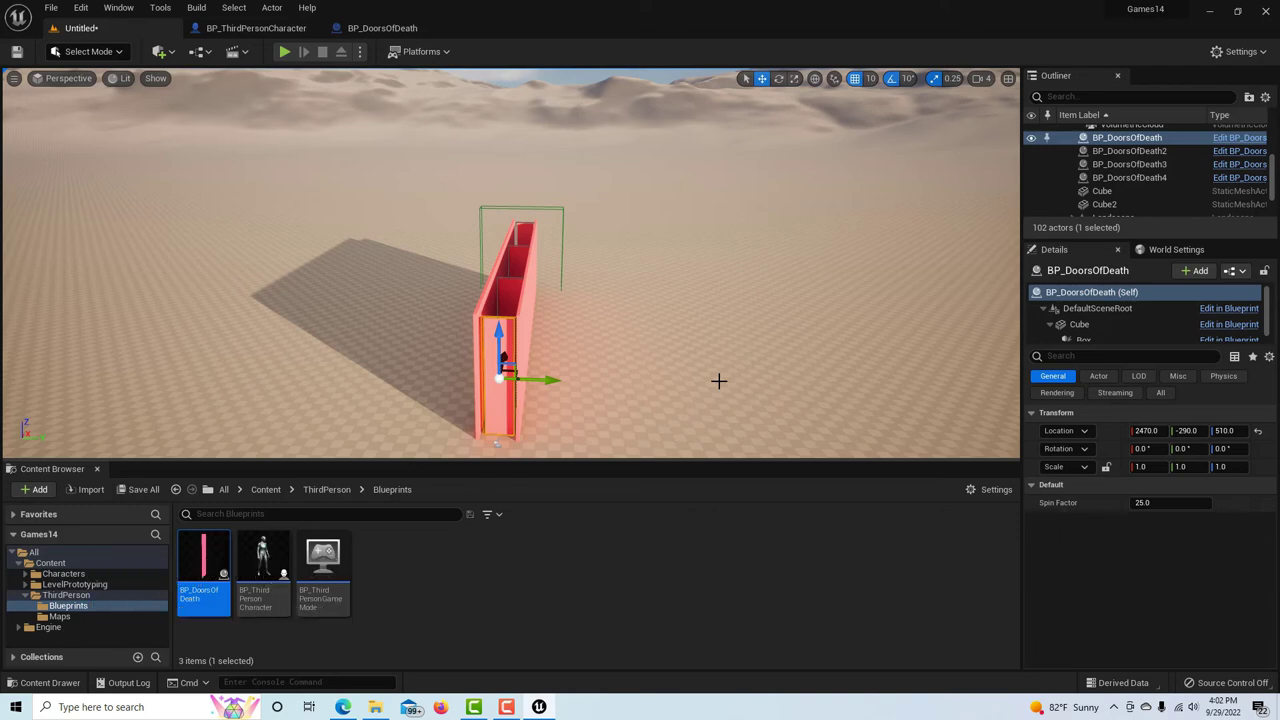
- Create a Widget Blueprint based on User Widget in the Blueprints folder and name it MyDisplay
right_click(478, 556)
mouse_move(535, 543)
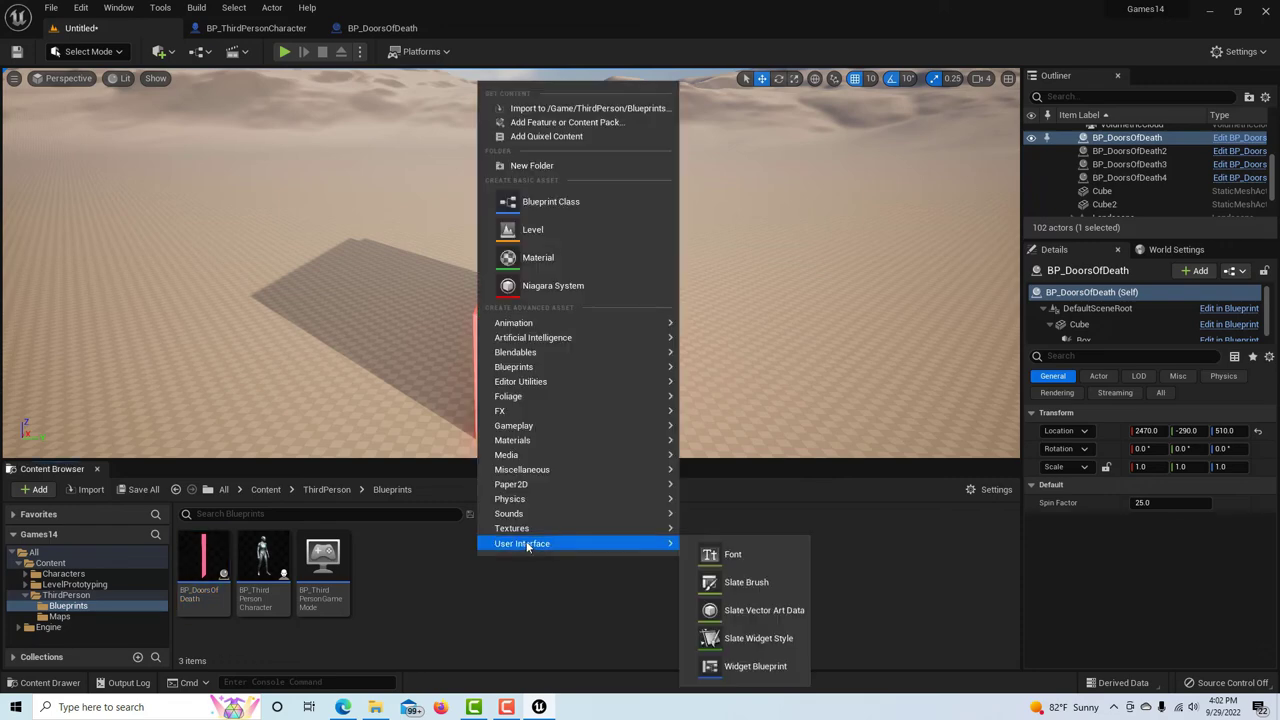
click(766, 668)
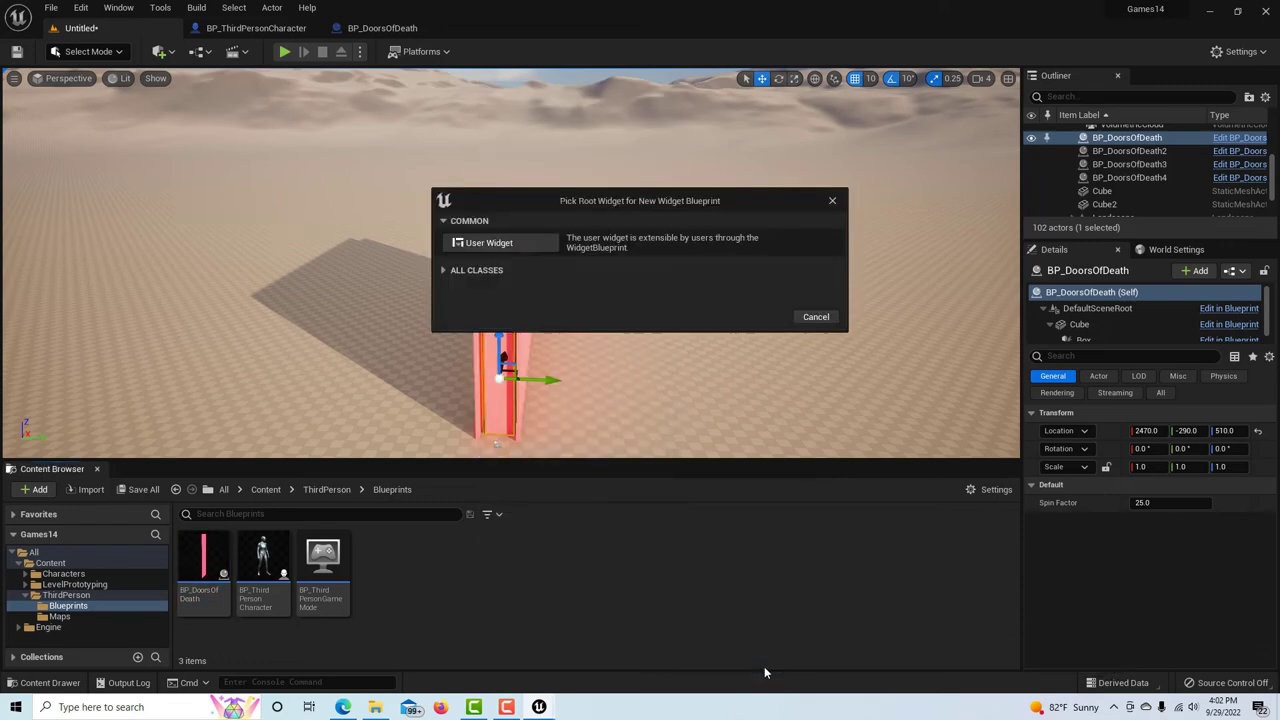
click(512, 244)
text(My)
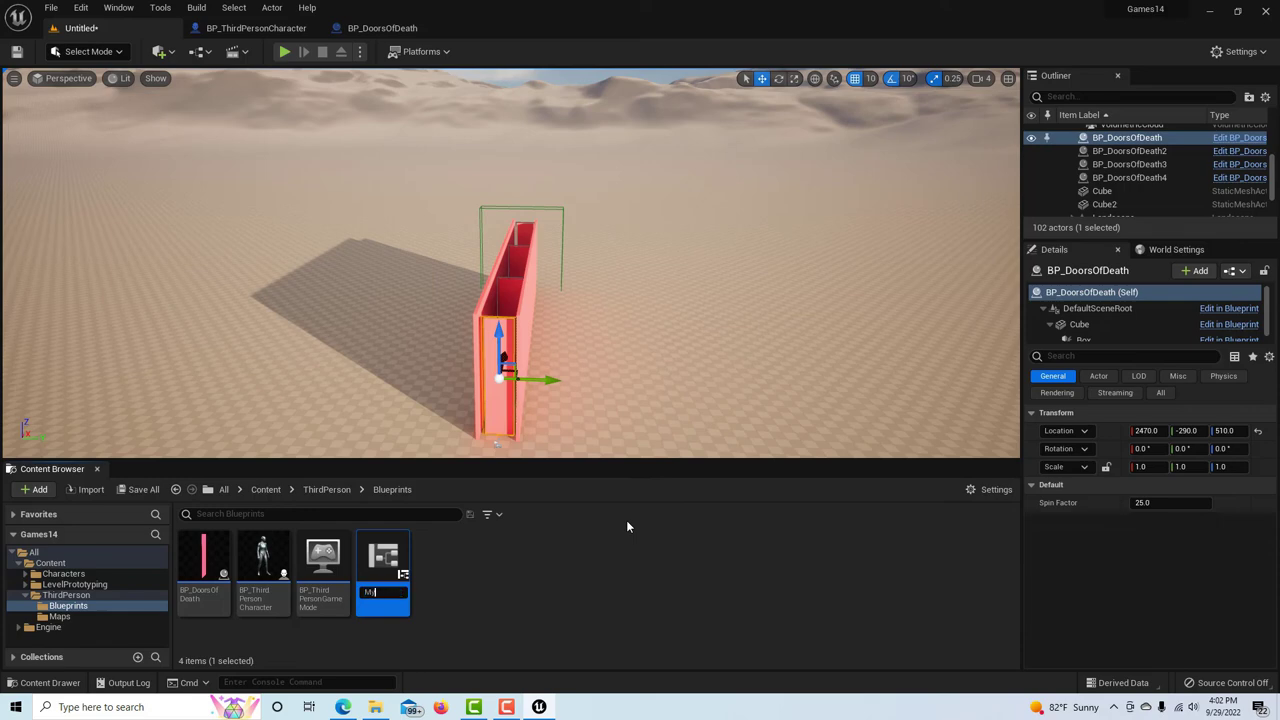
text(Display)
key(Return)
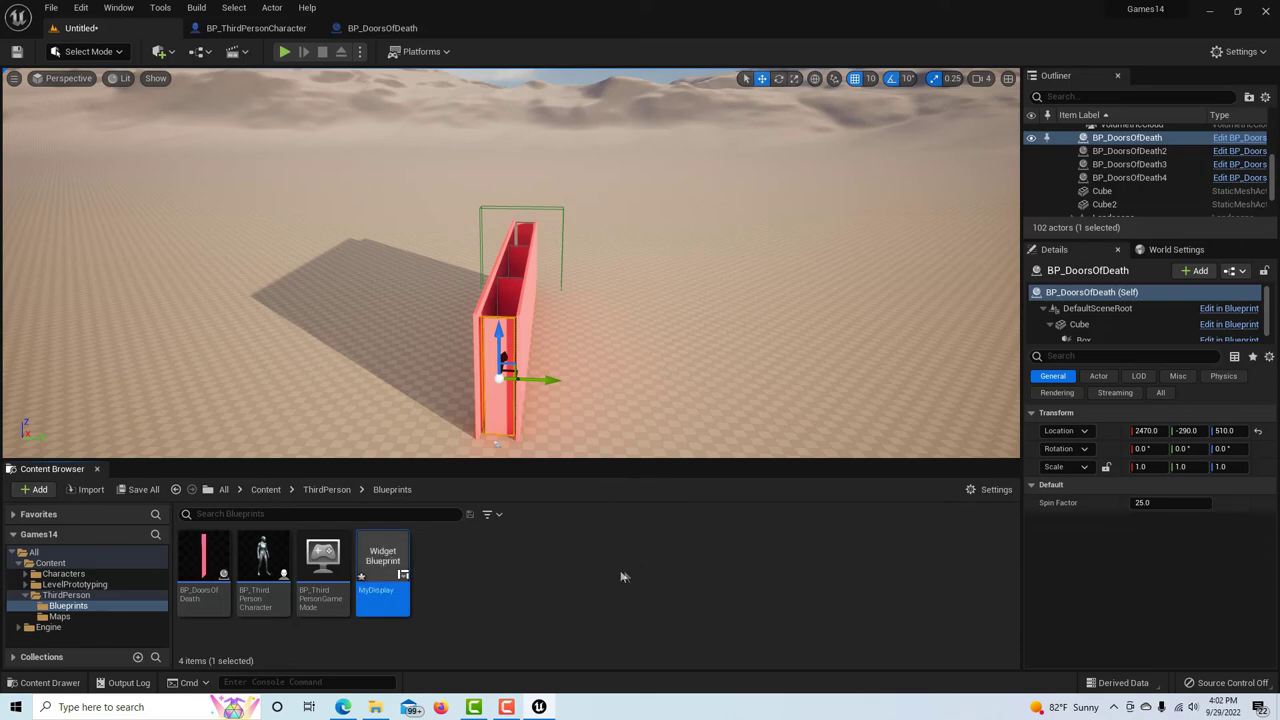
- Open MyDisplay and add a Canvas Panel as its root widget
double_click(390, 560)
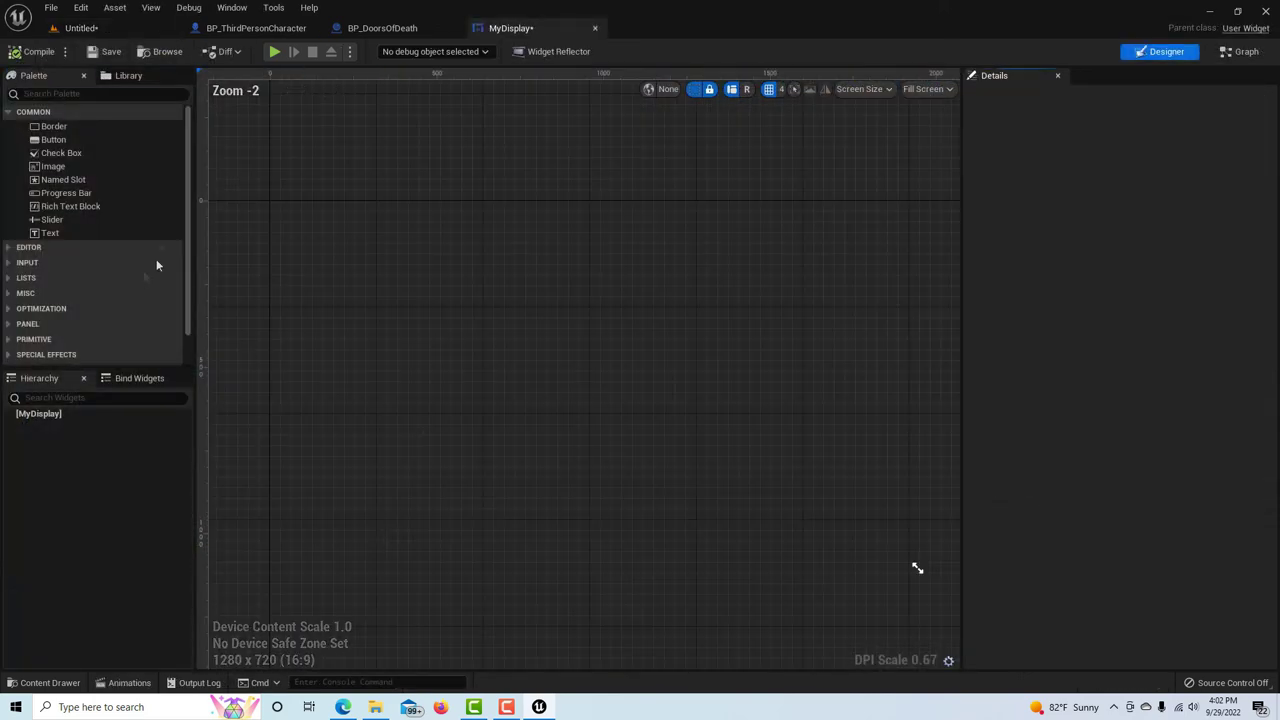
click(137, 97)
text(can)
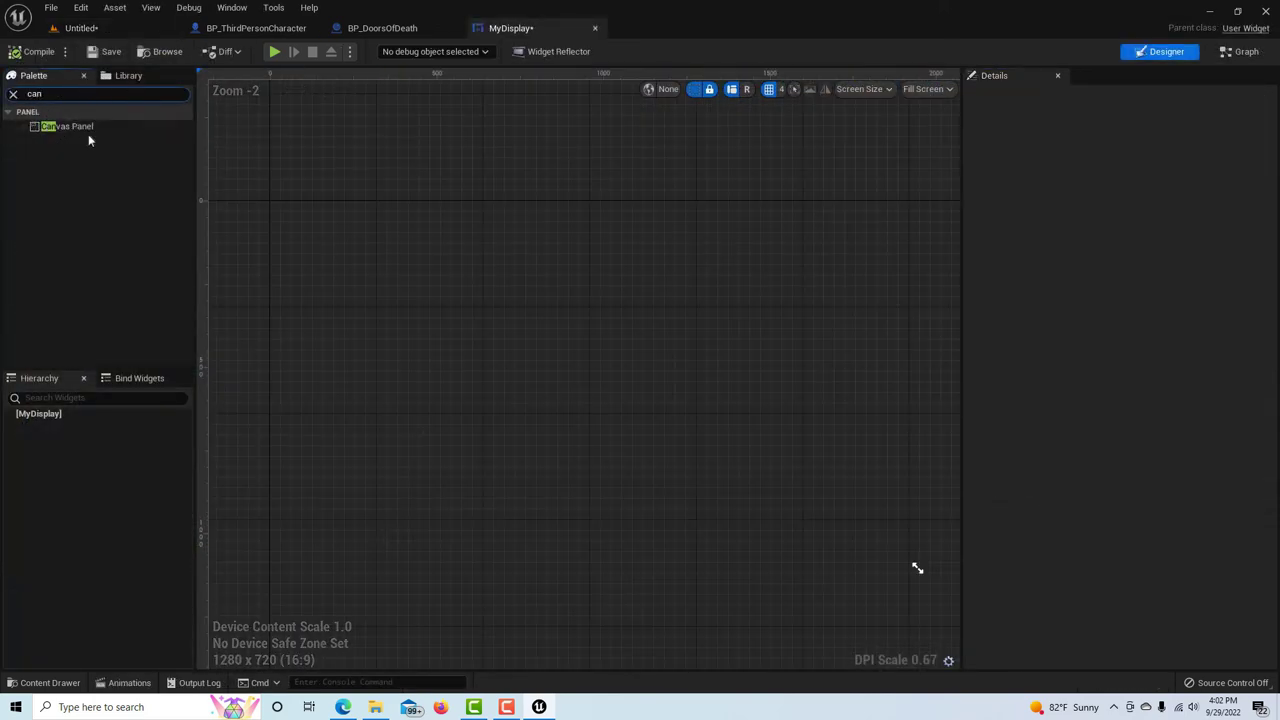
drag(88, 130, 467, 364)
- Add a Text widget to the canvas and resize it to about 1282 by 352 at position about 252, 476
key(ctrl+f)
text(text)
drag(50, 140, 784, 365)
drag(645, 376, 637, 477)
drag(509, 416, 350, 416)
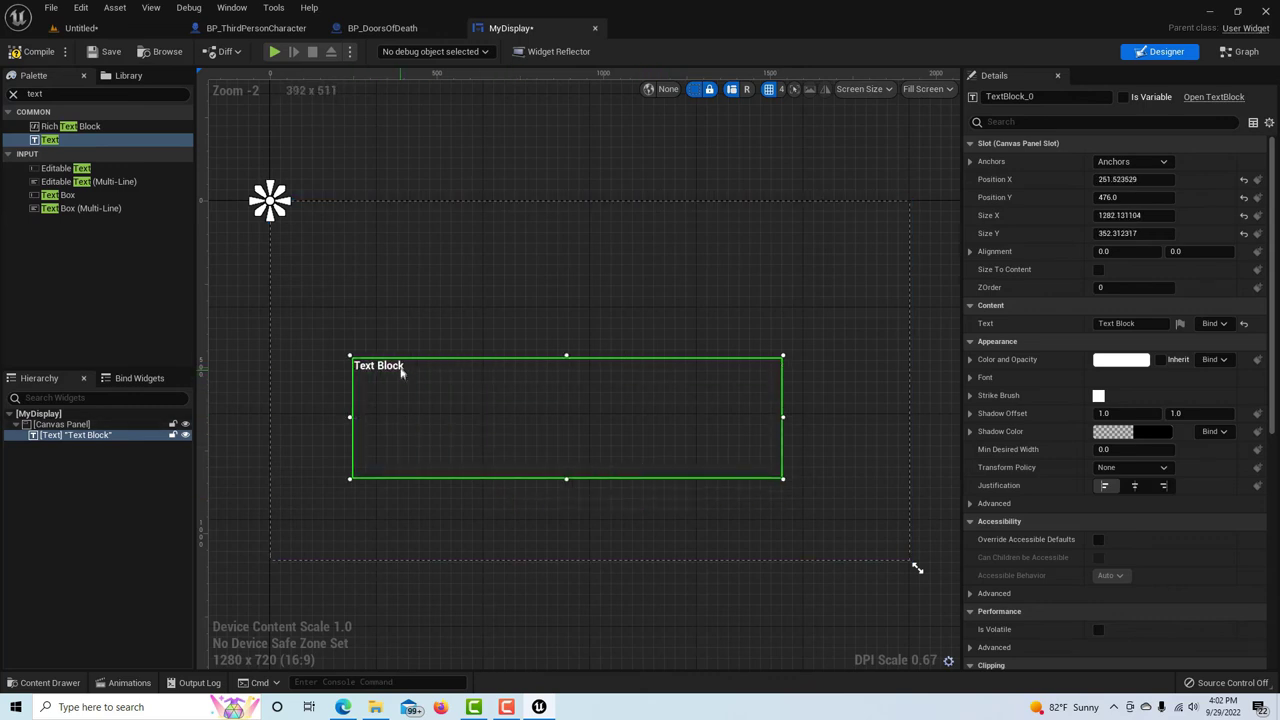
- Set the text block's content to "Achievement Unlocked. Get yourself a beer."
click(1152, 323)
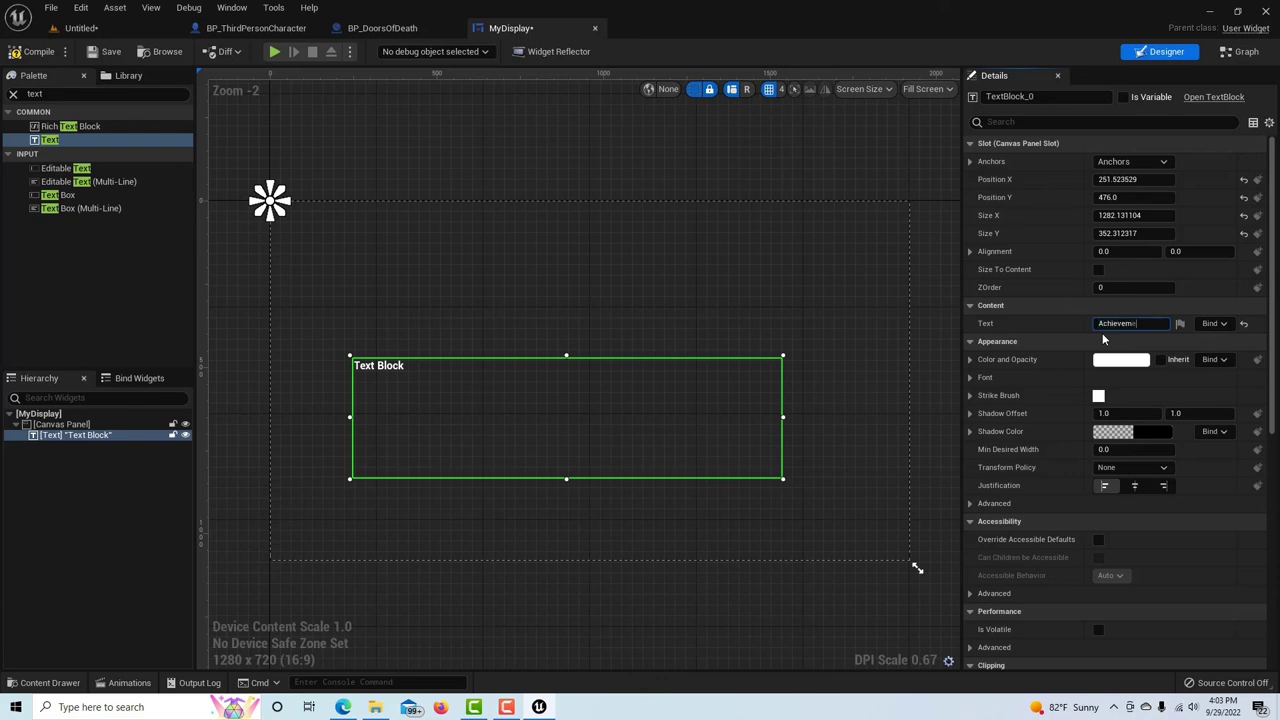
text(Achievement Unlocked. Get yourself a )
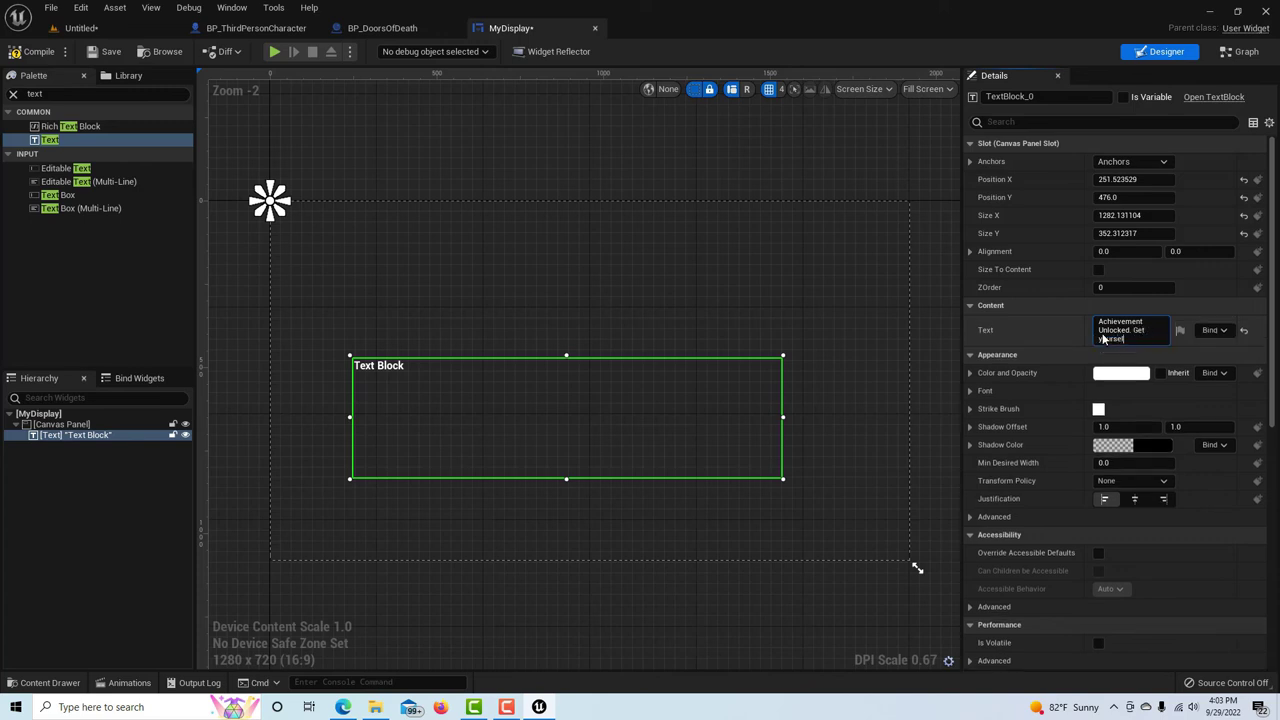
text(beer.)
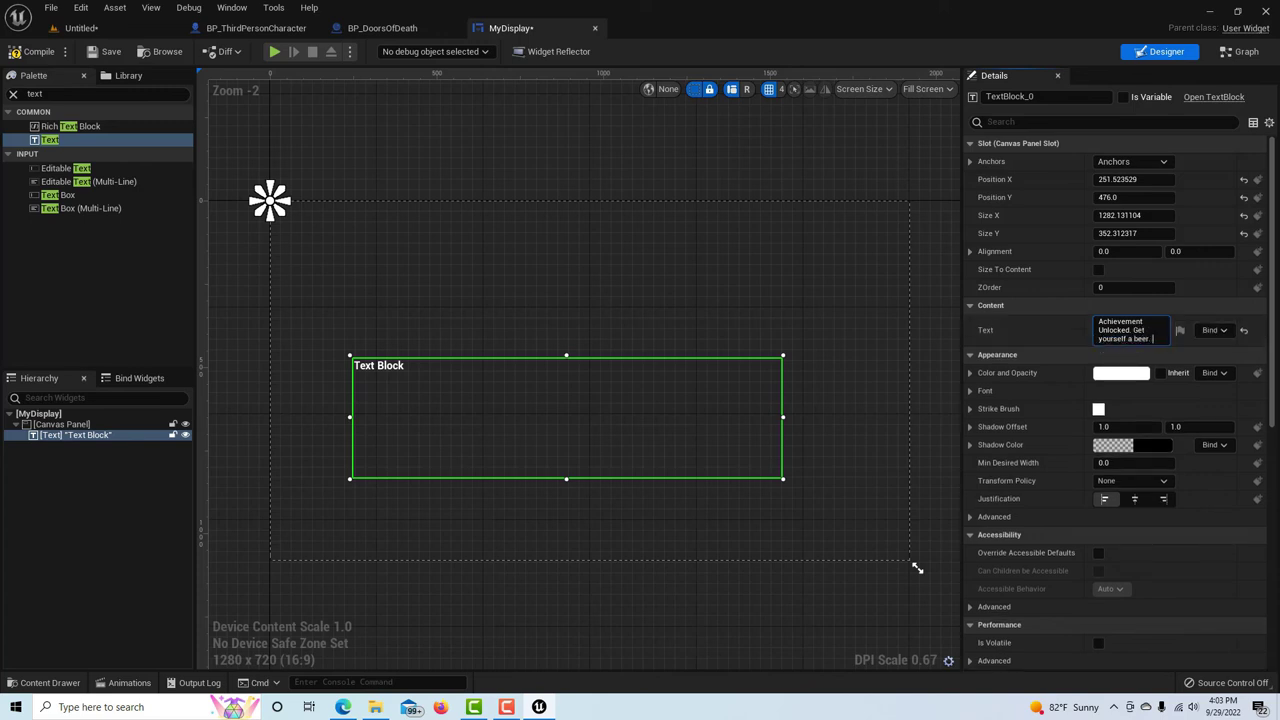
- Set the achievement text's font size to 50 so the message fits its box
click(972, 390)
drag(1117, 446, 1137, 448)
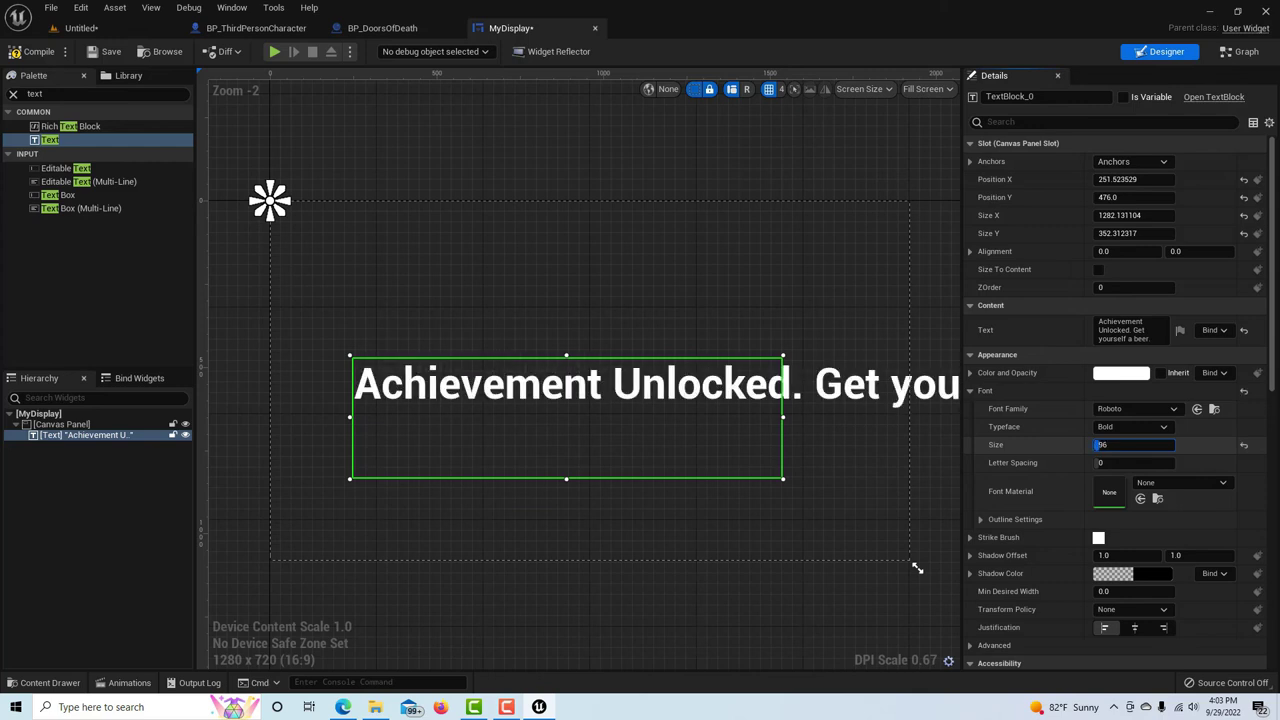
click(1137, 448)
text(75)
key(Return)
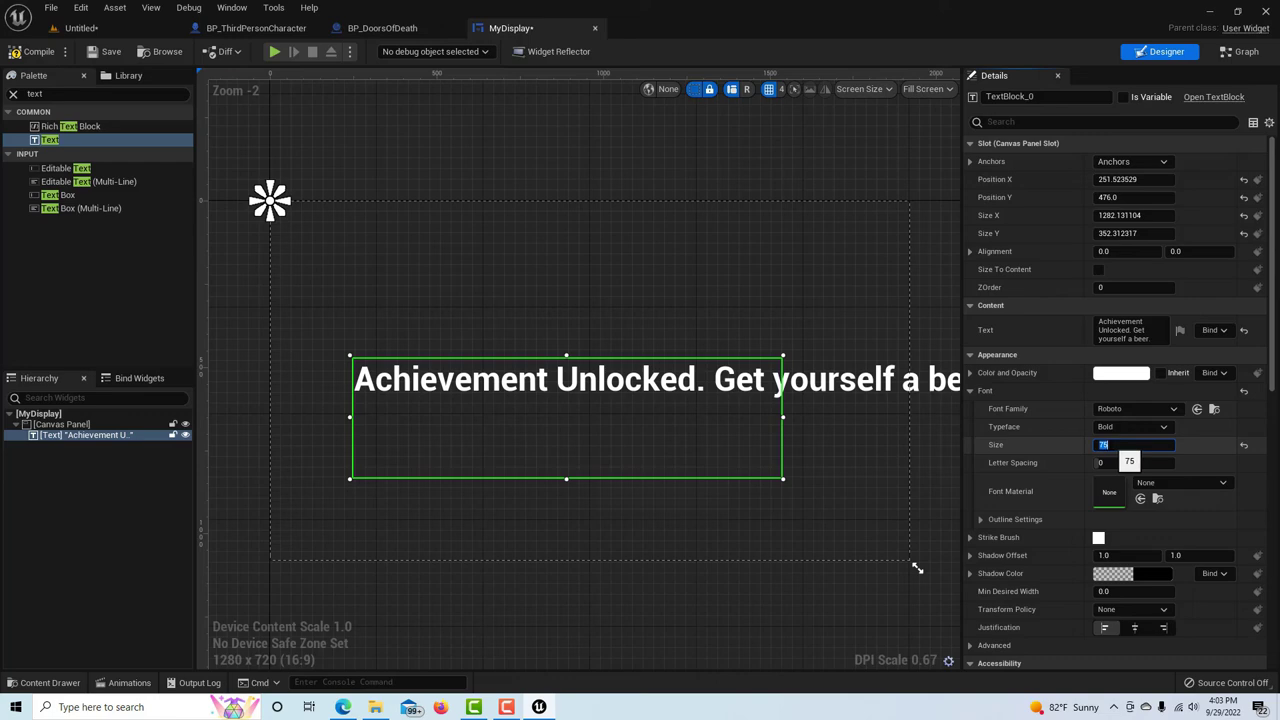
text(50)
key(Return)
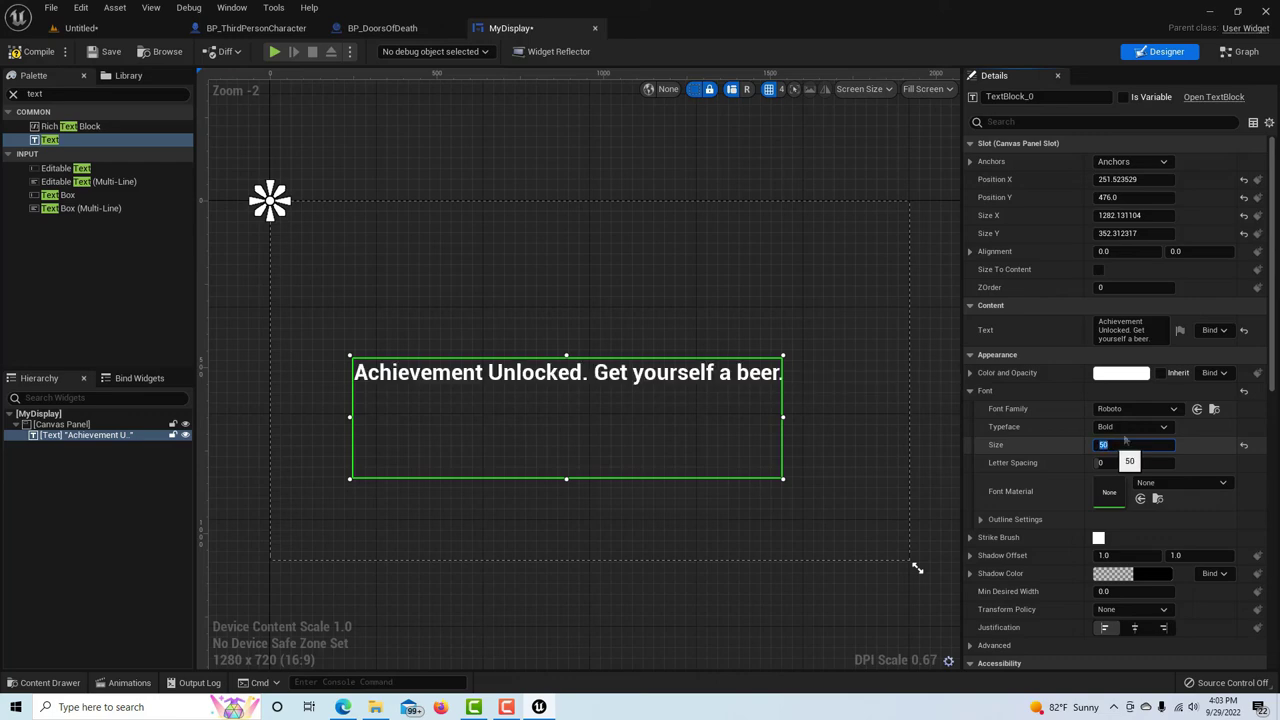
- Move the achievement text's anchor to about the centre of its box, at offset about -631, -185, and save MyDisplay
click(264, 196)
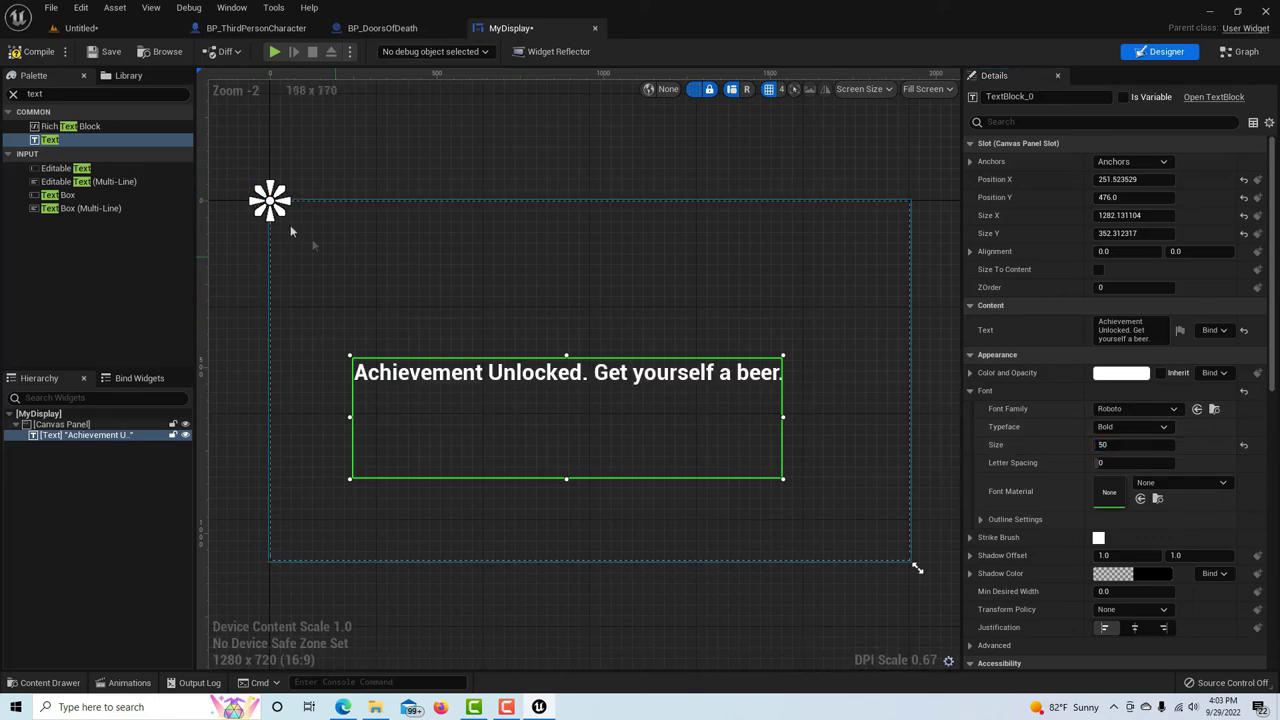
drag(270, 201, 564, 420)
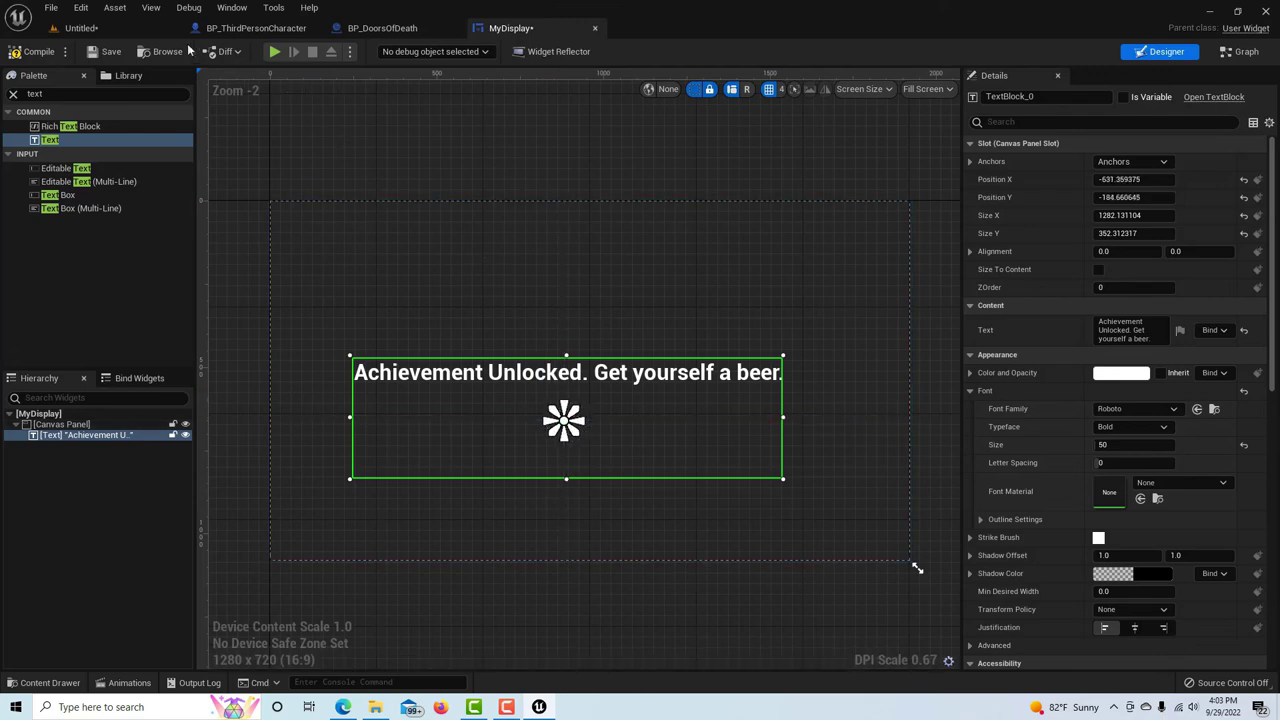
click(102, 55)
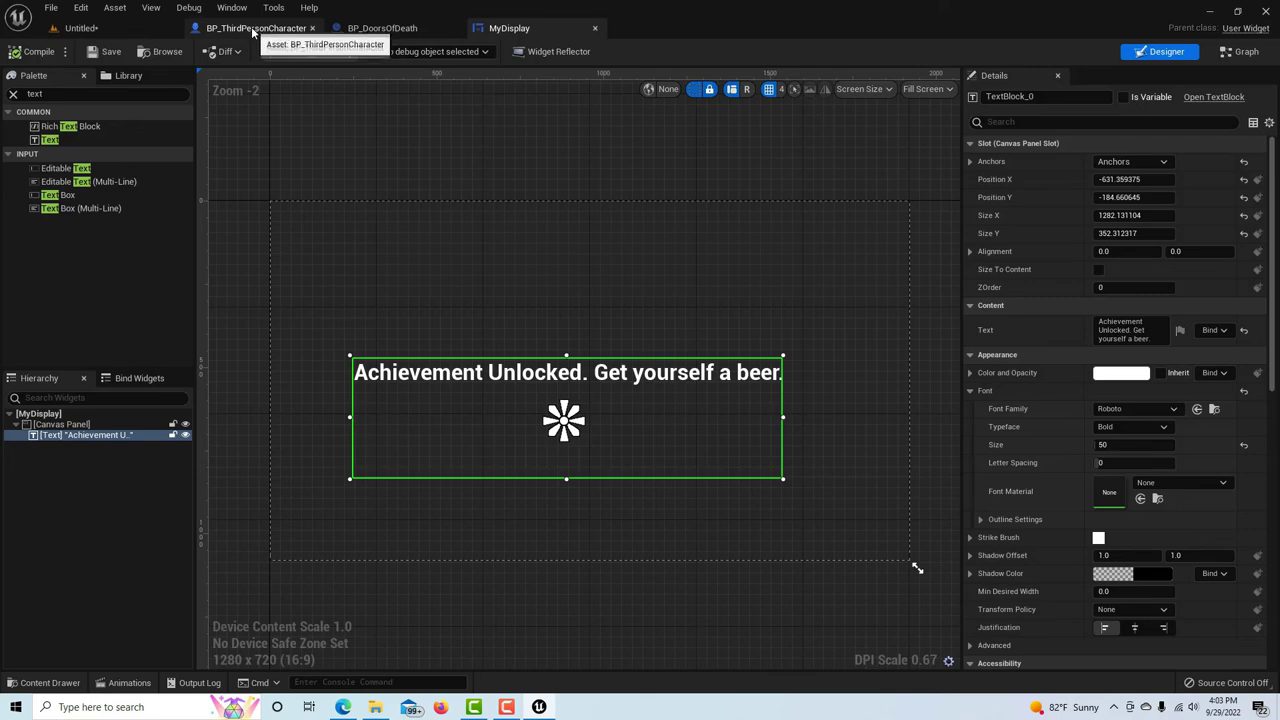
- Select the TriggerVolume in the level and open the Level Blueprint
click(131, 36)
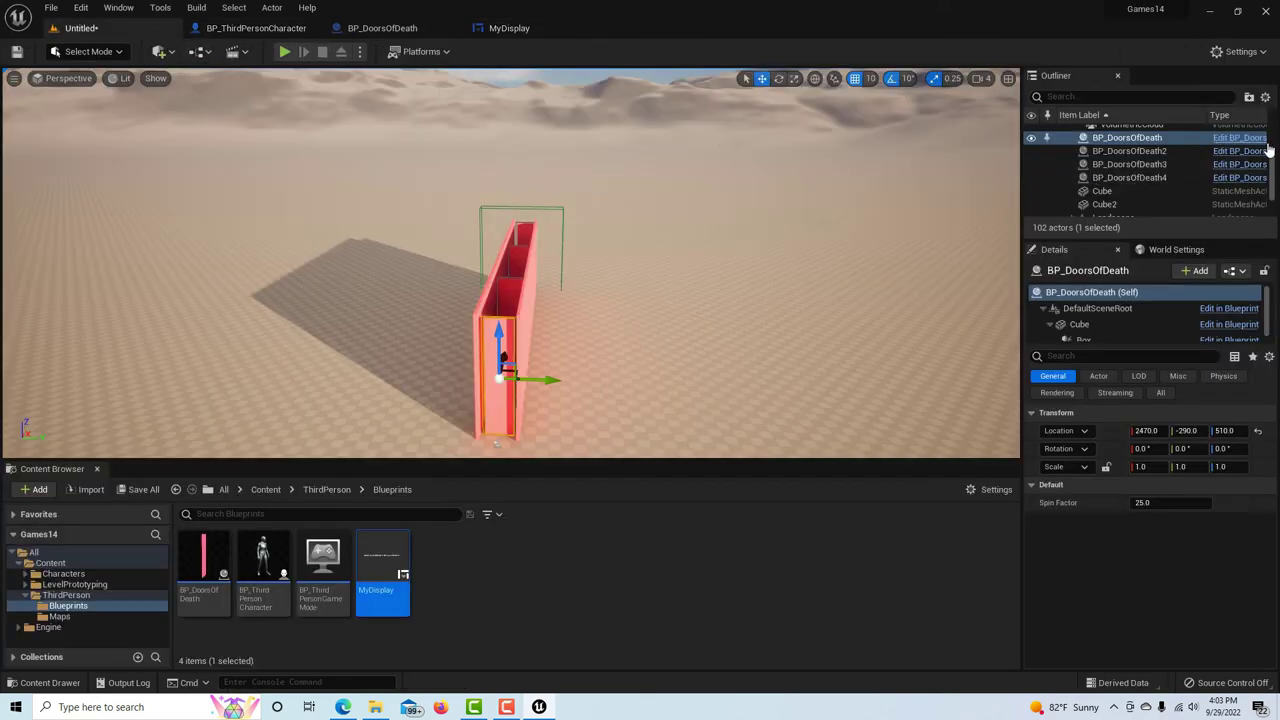
drag(1273, 175, 1273, 191)
click(1122, 185)
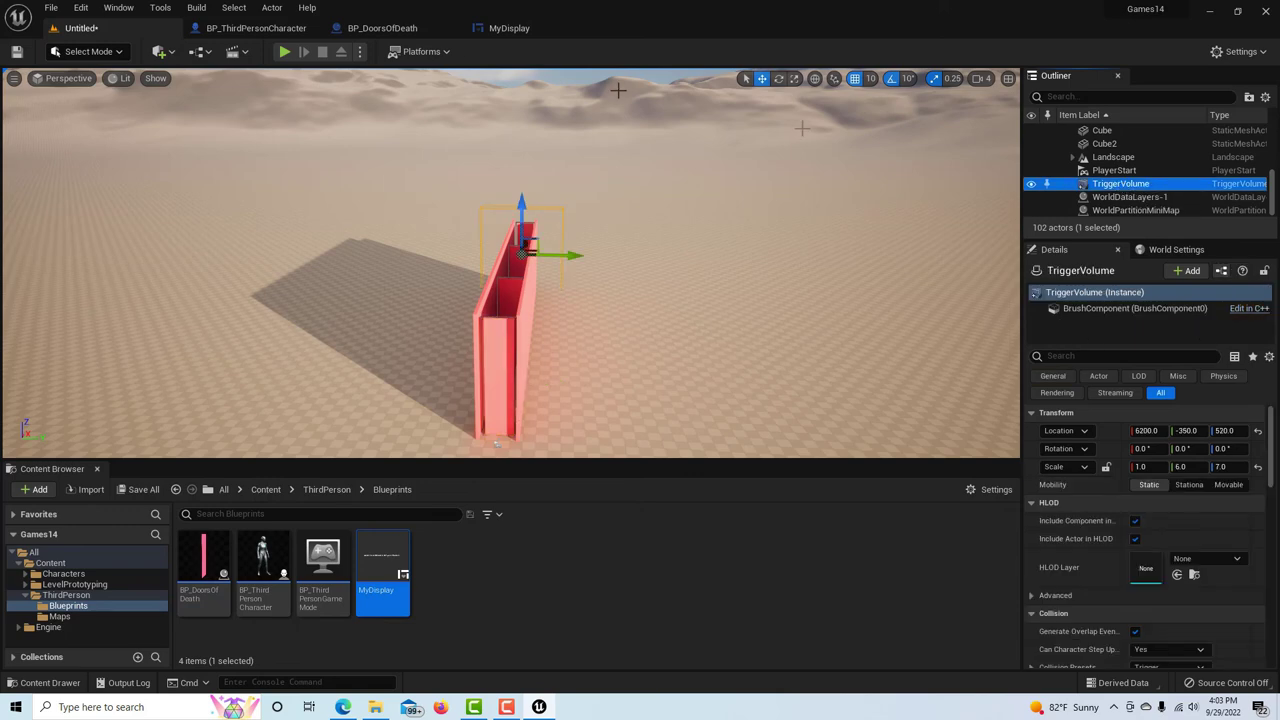
click(200, 51)
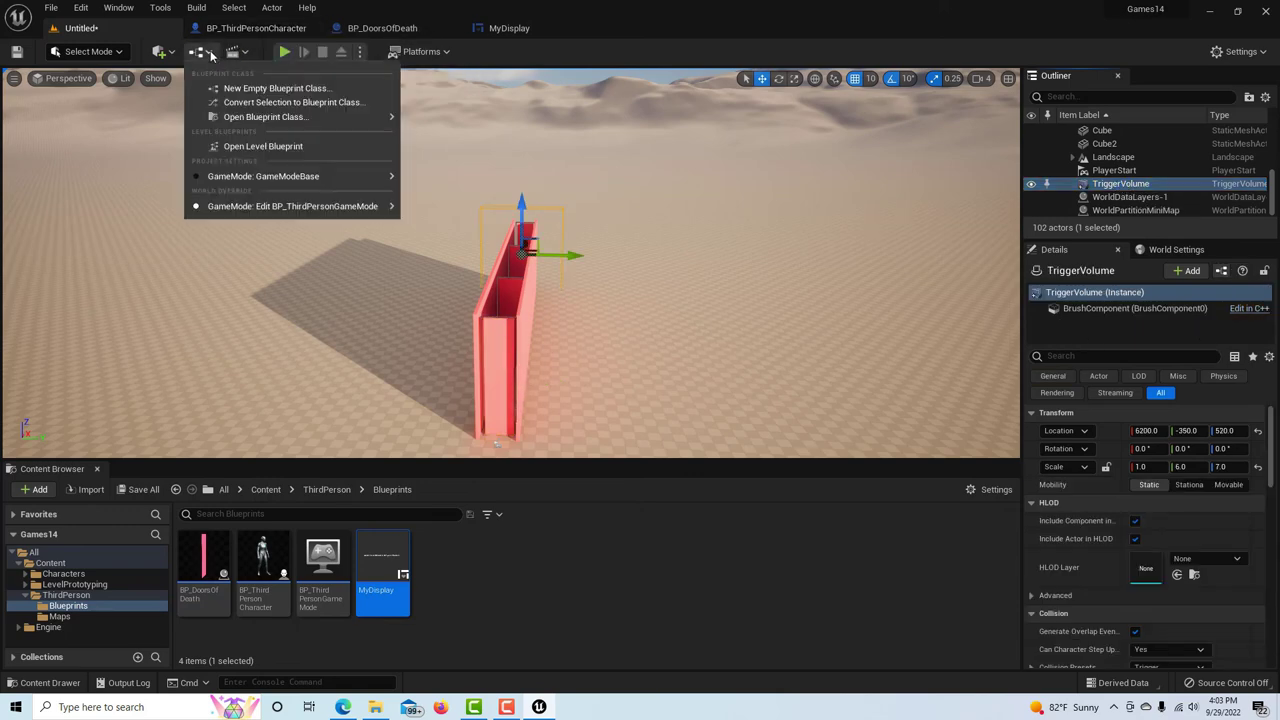
click(277, 148)
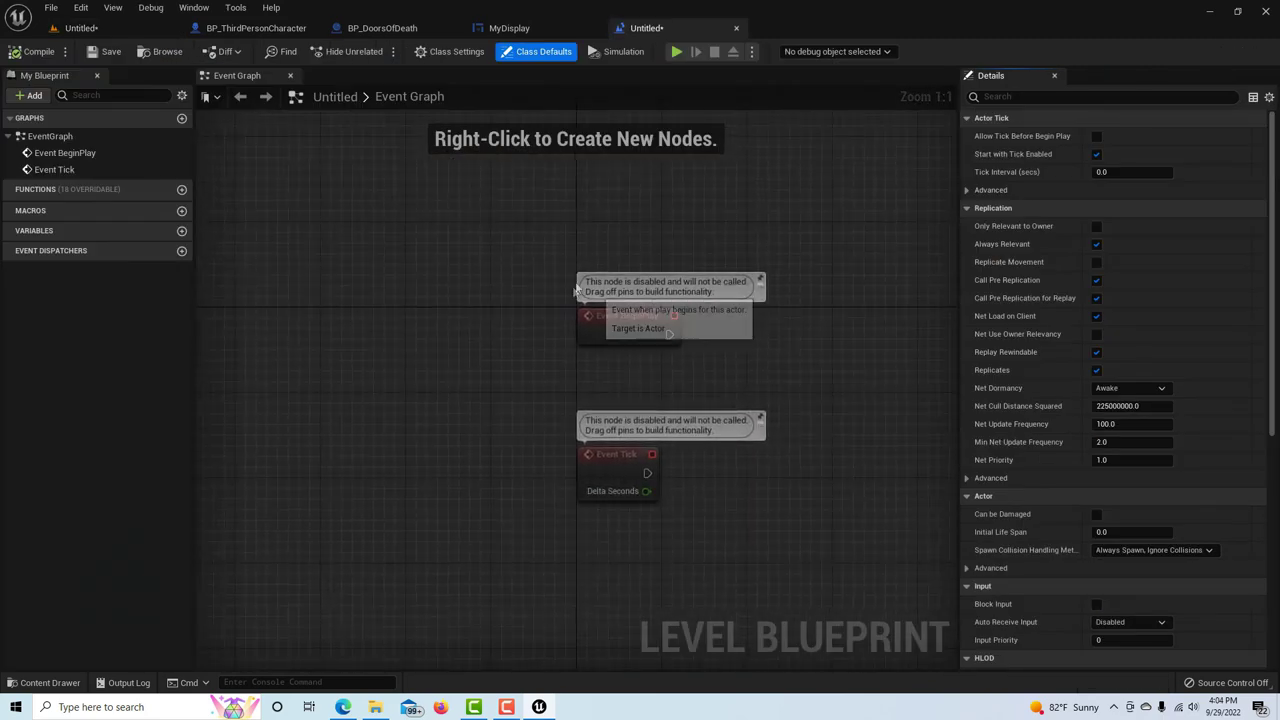
- Replace the default BeginPlay and Tick events with an On Actor Begin Overlap event for the TriggerVolume
drag(590, 410, 718, 570)
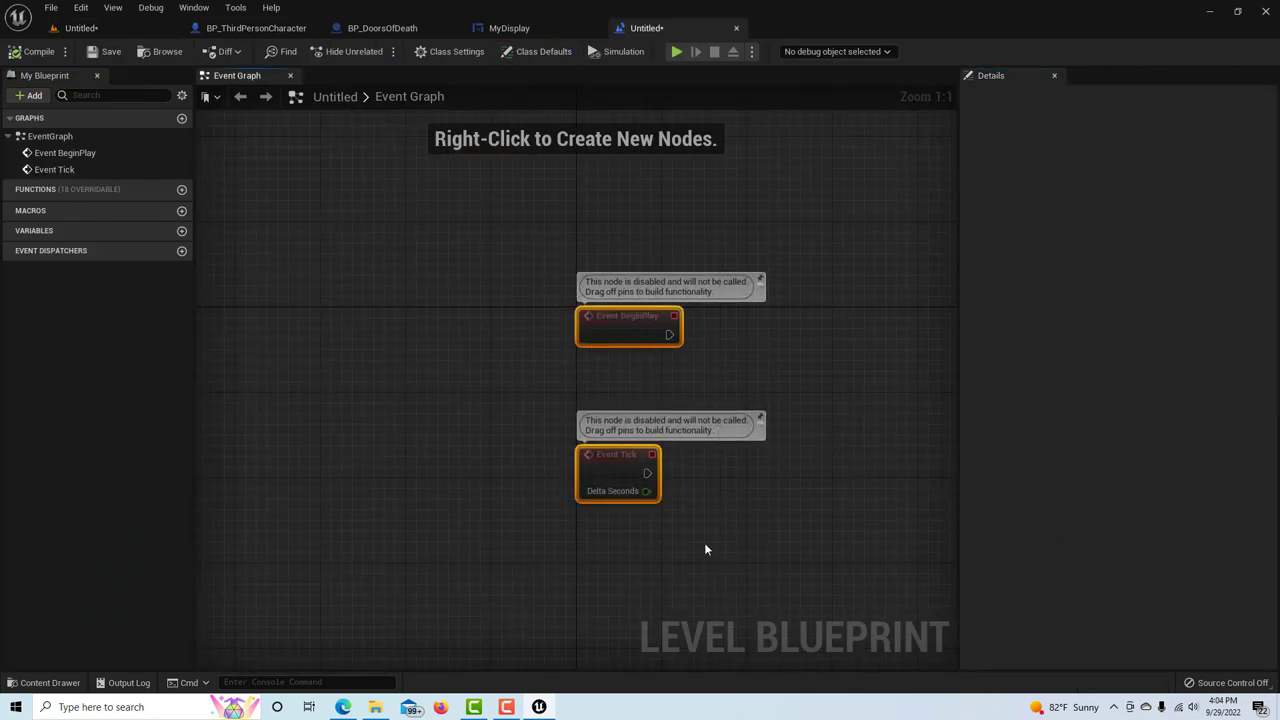
key(Delete)
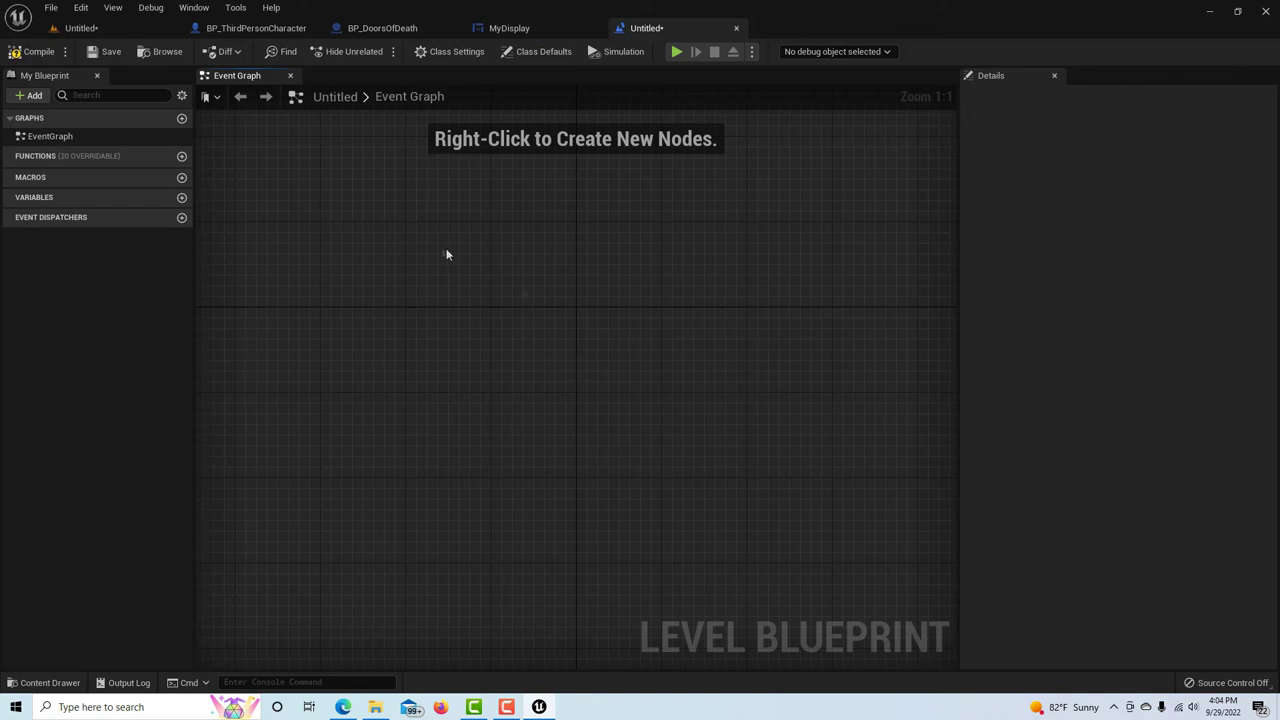
right_click(446, 256)
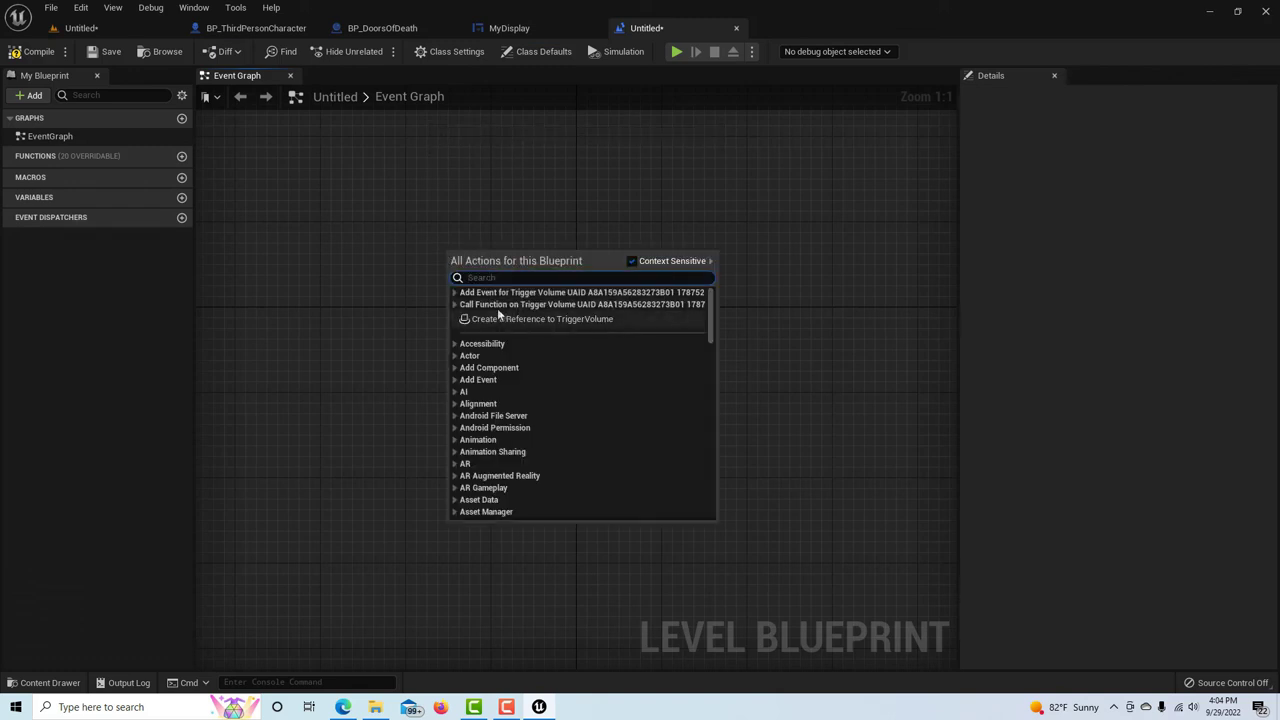
click(455, 292)
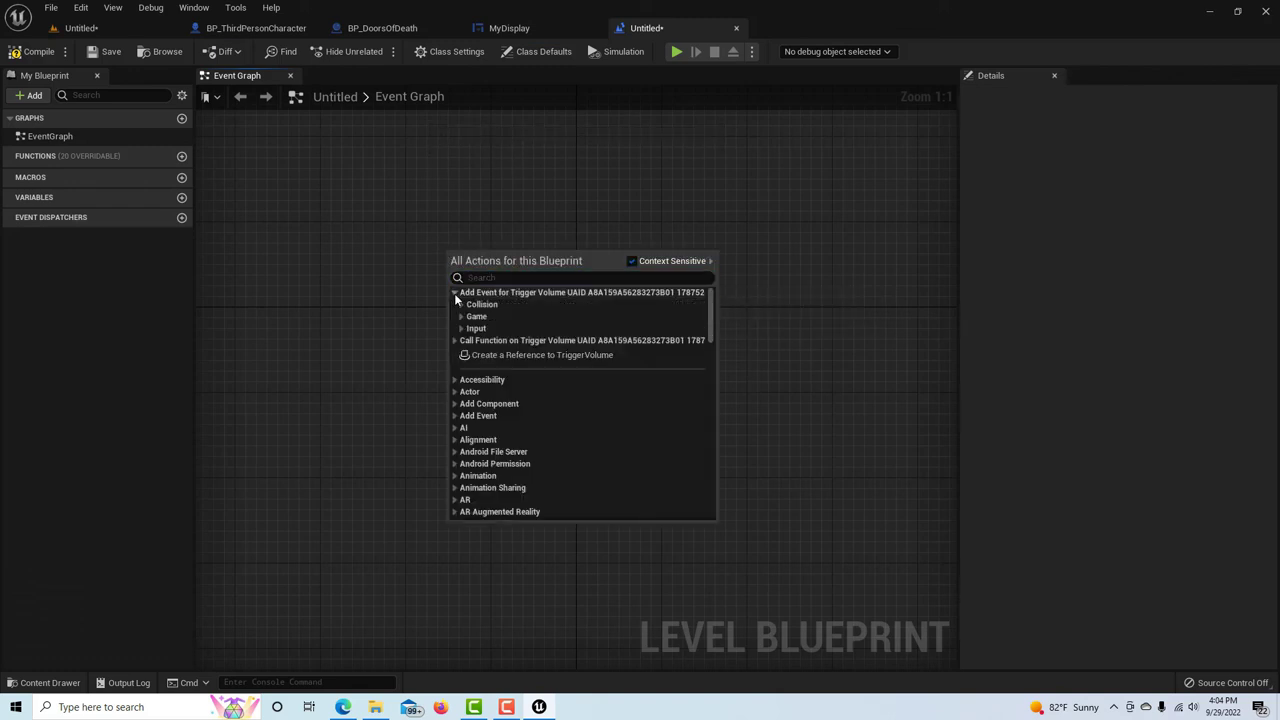
click(461, 305)
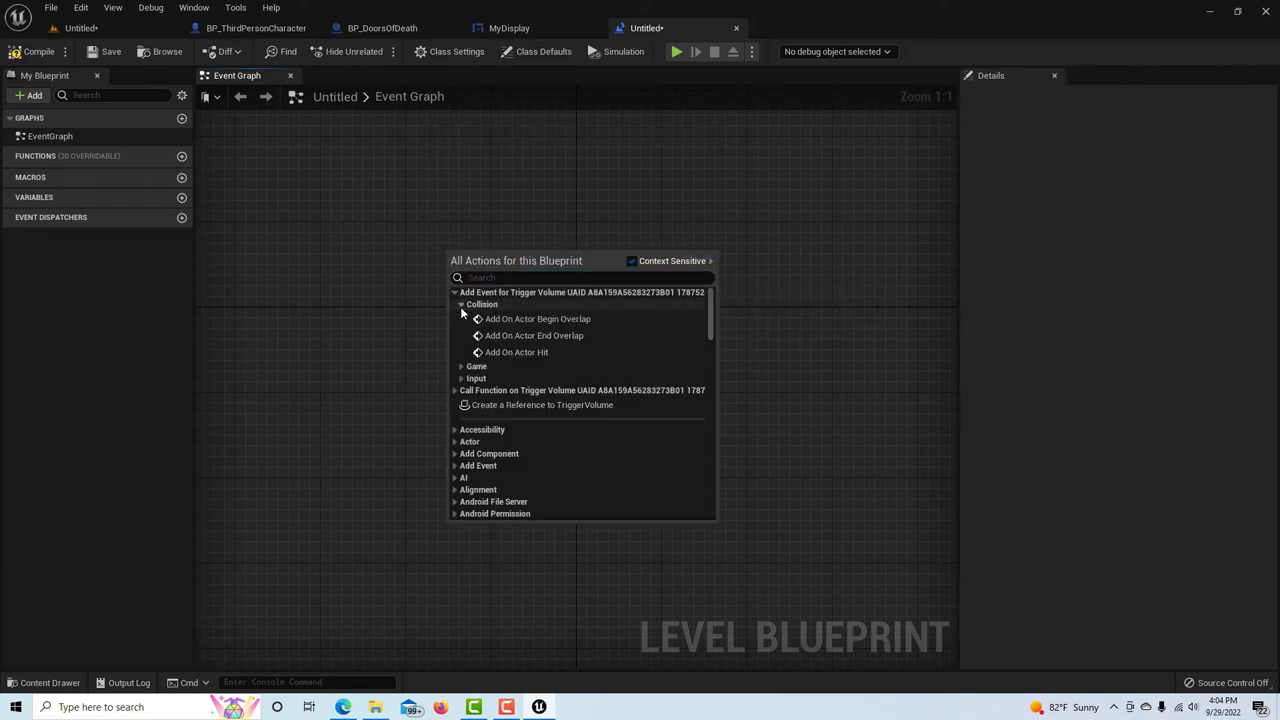
click(530, 319)
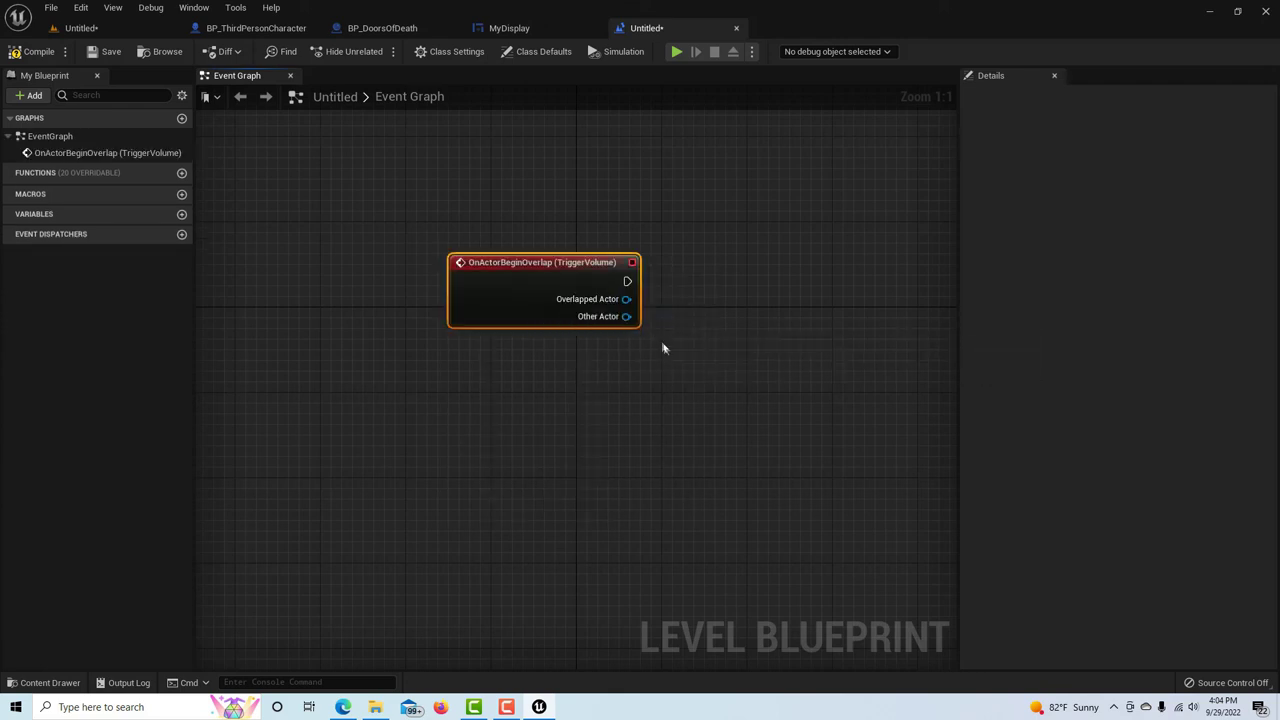
drag(503, 265, 342, 254)
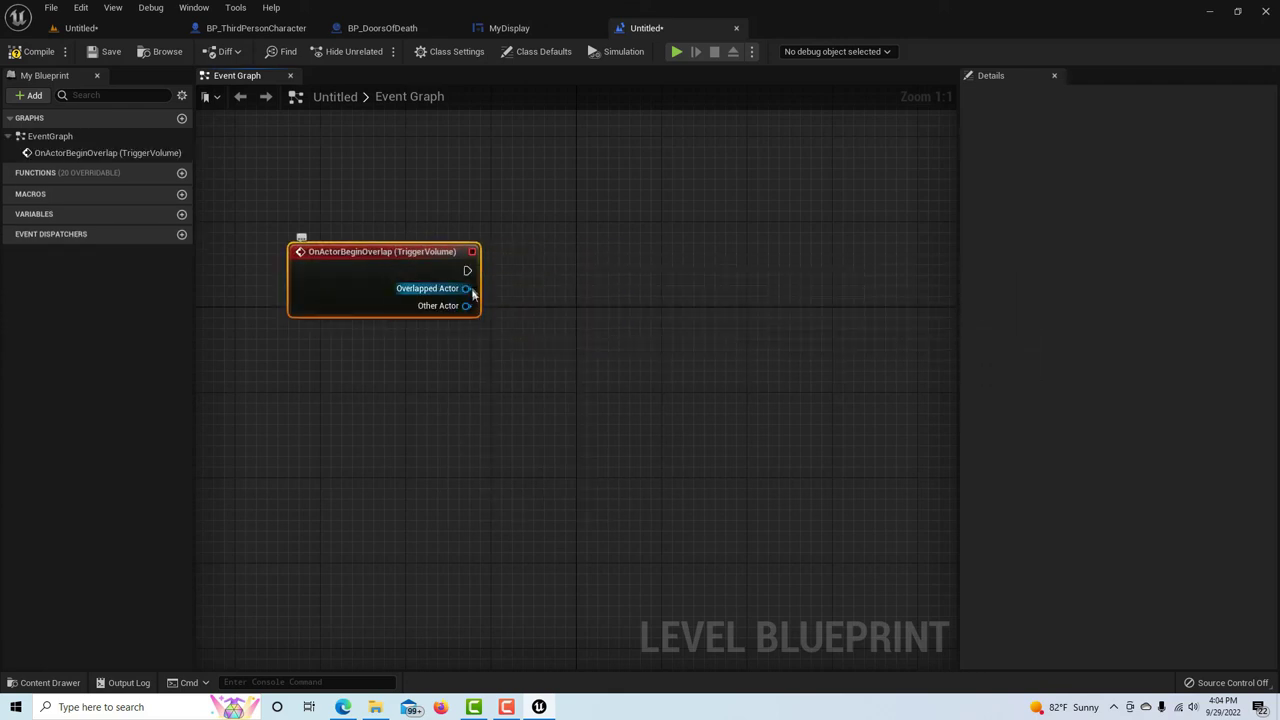
- Add a Cast To BP_ThirdPersonCharacter node fed by the overlap event's Other Actor output
drag(467, 270, 597, 315)
click(491, 337)
drag(466, 306, 560, 310)
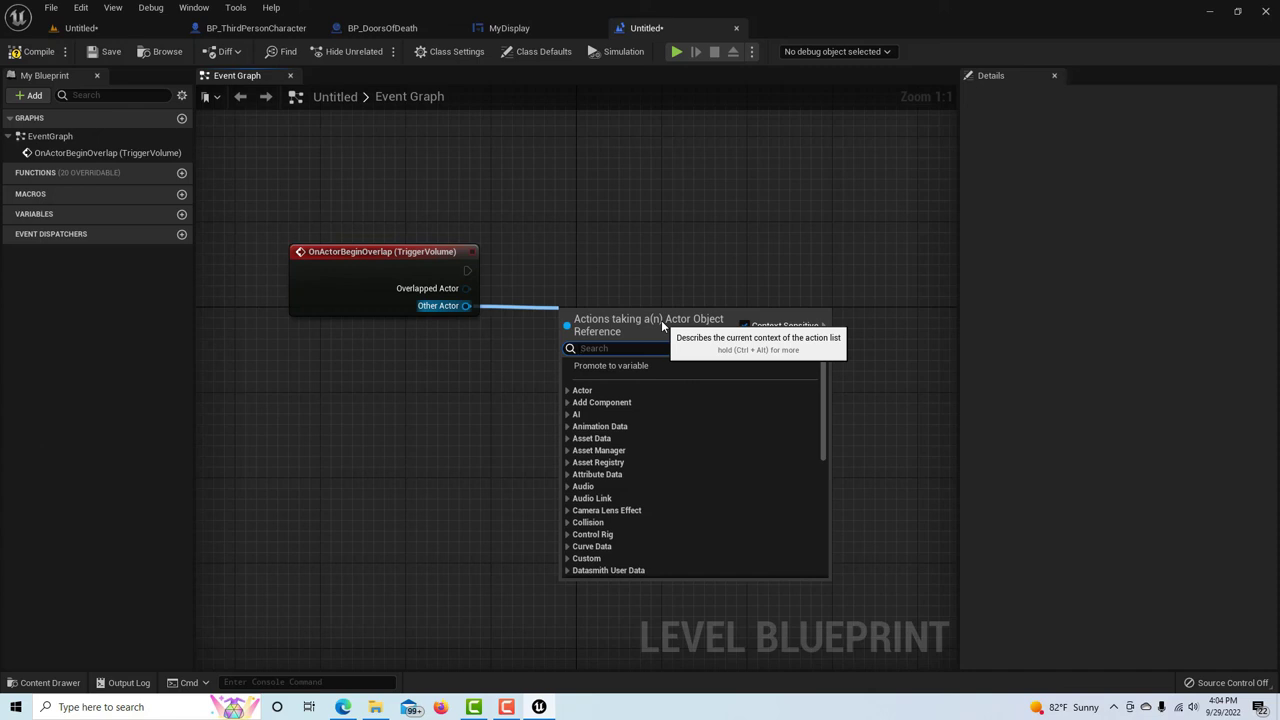
text(Ca)
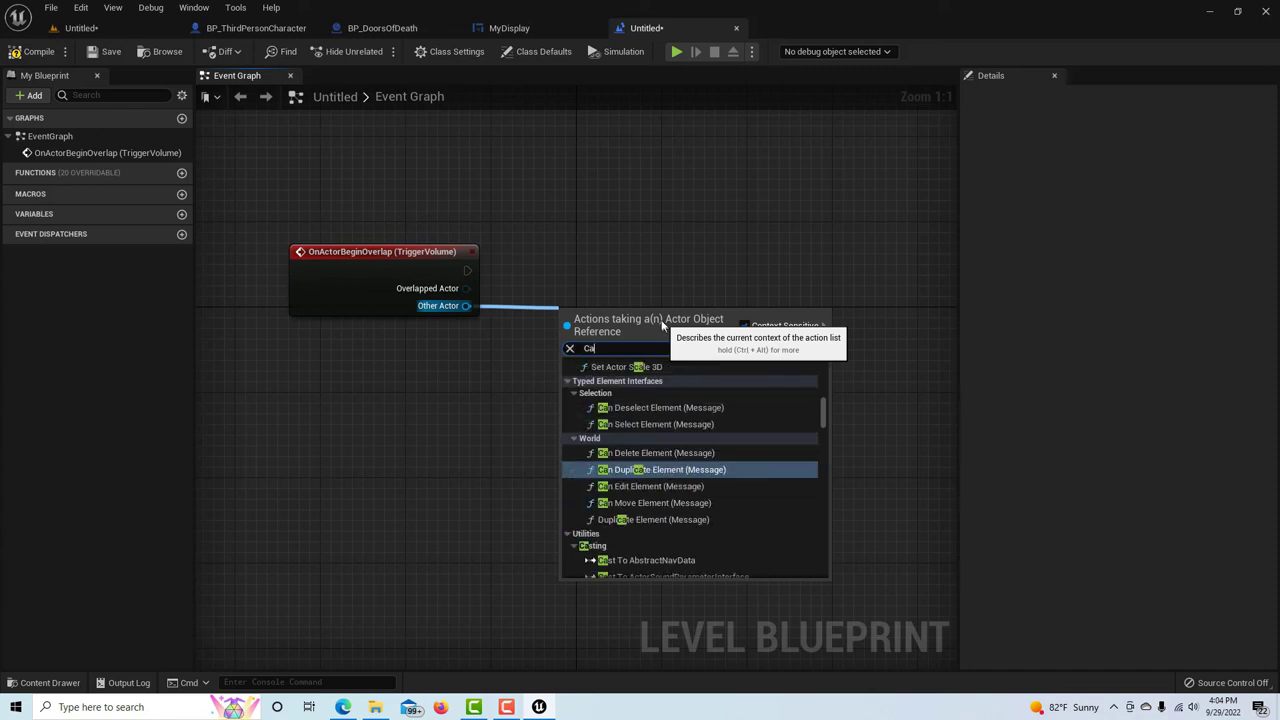
text(st to thi)
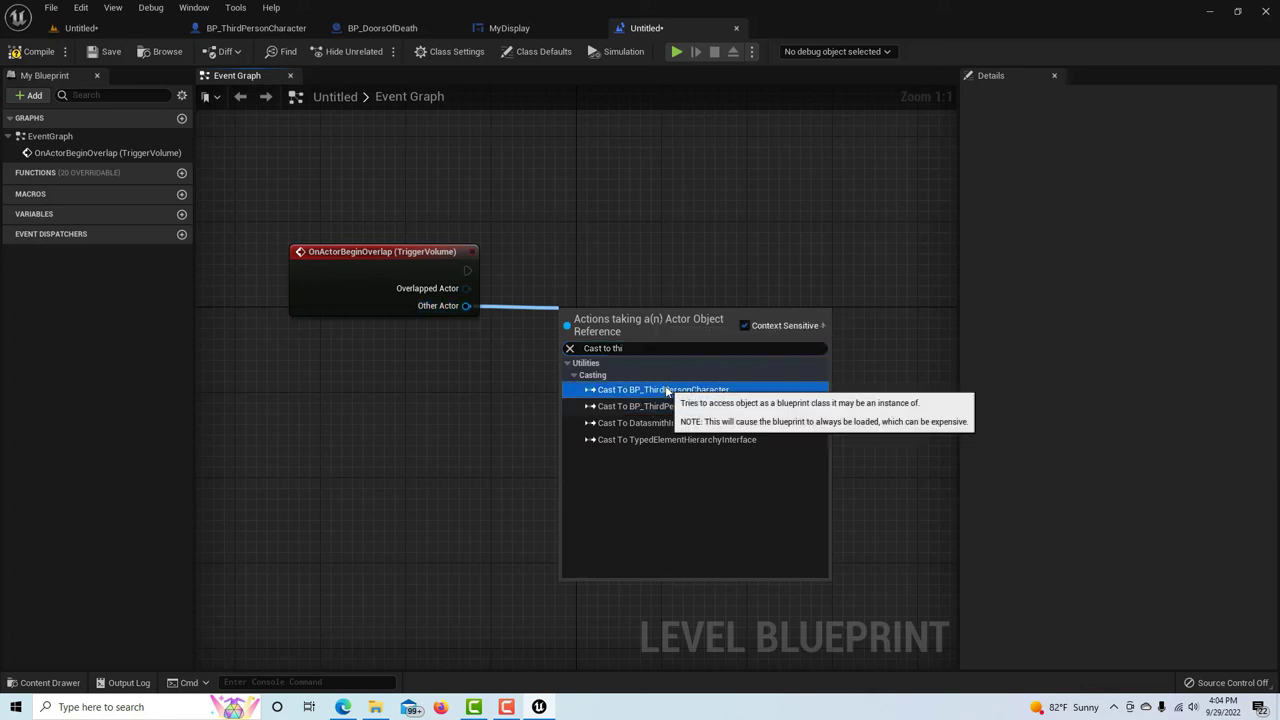
click(665, 389)
- Add a Create Widget node after the successful cast and set its class to MyDisplay
drag(735, 334, 768, 446)
text(c)
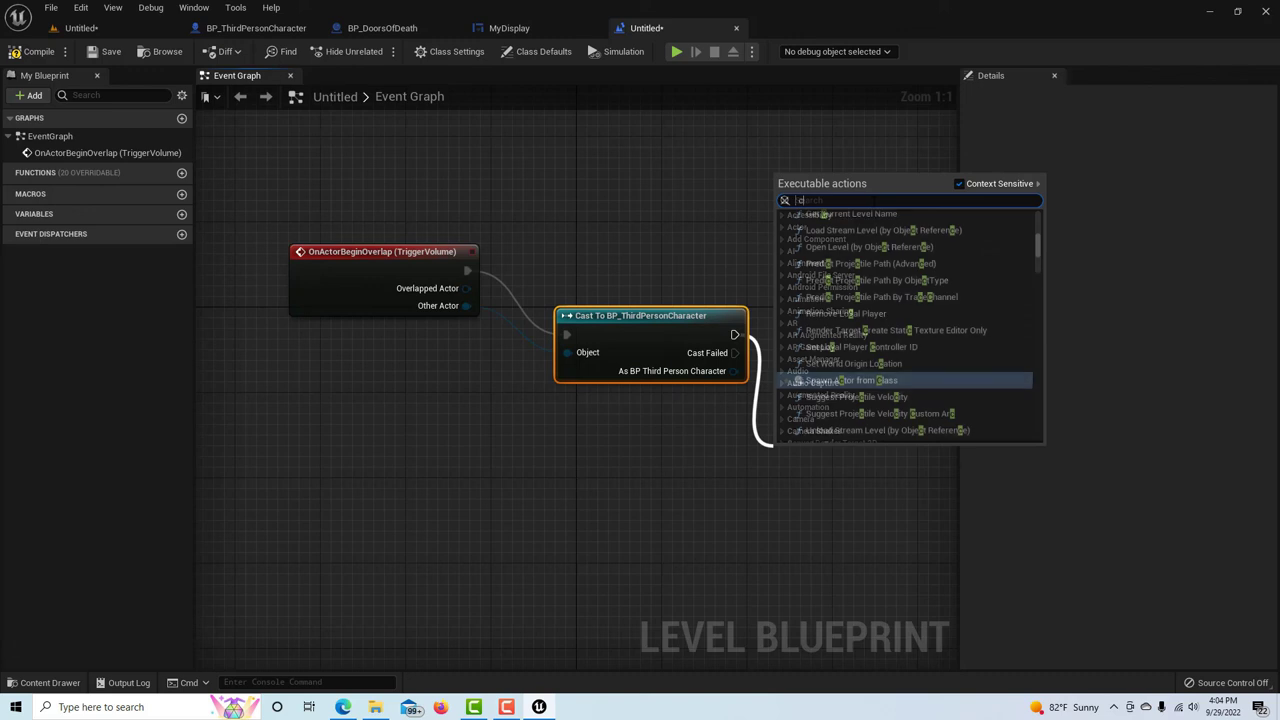
text(reate widget)
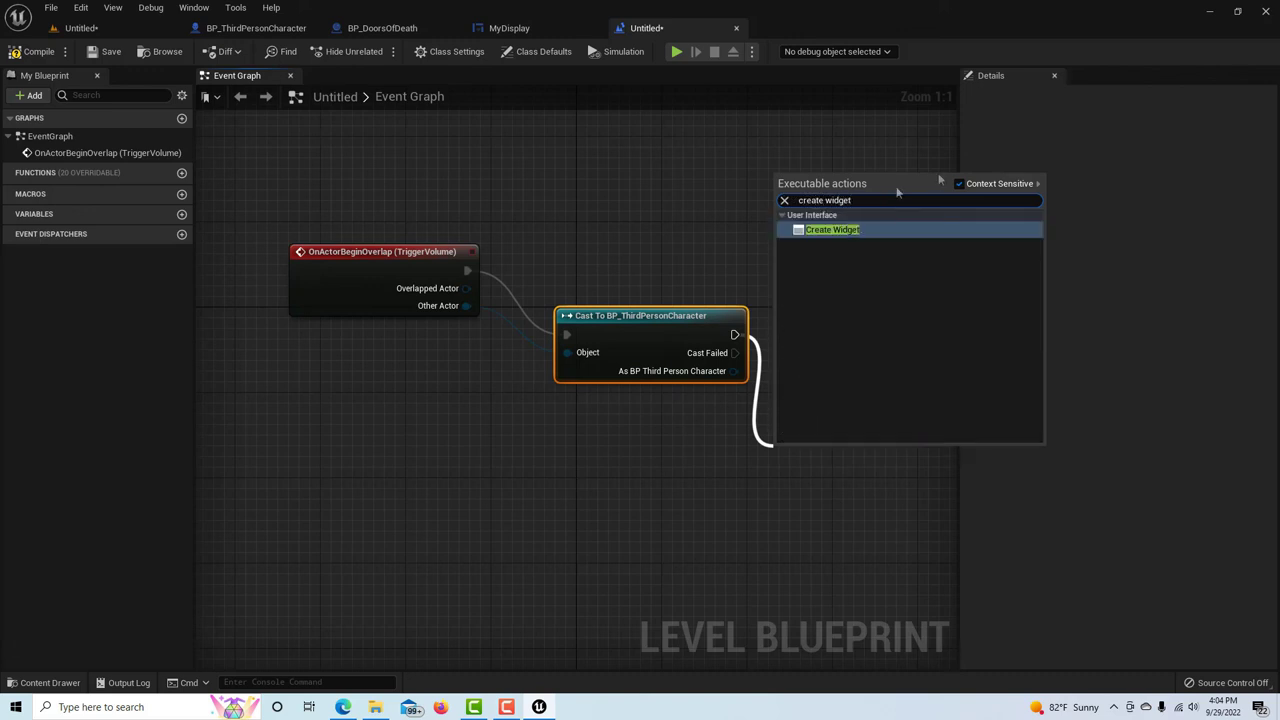
click(829, 230)
drag(627, 327, 541, 370)
drag(819, 454, 755, 443)
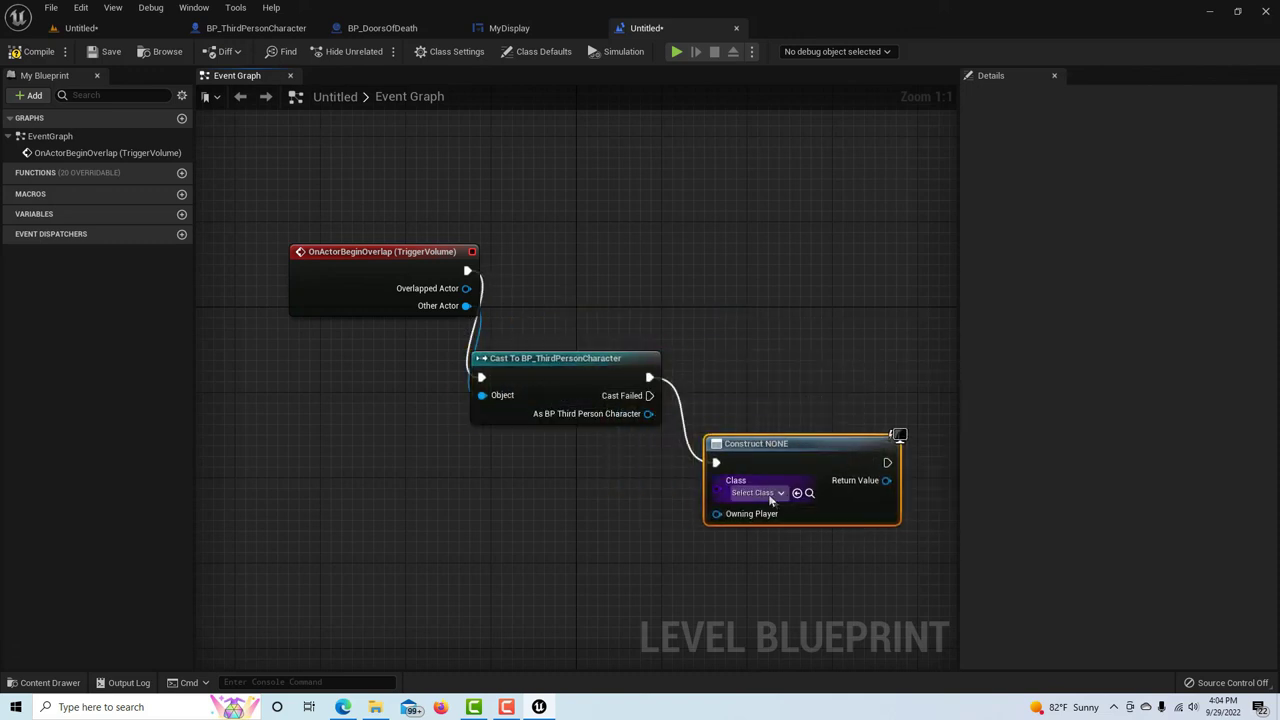
click(757, 492)
click(785, 558)
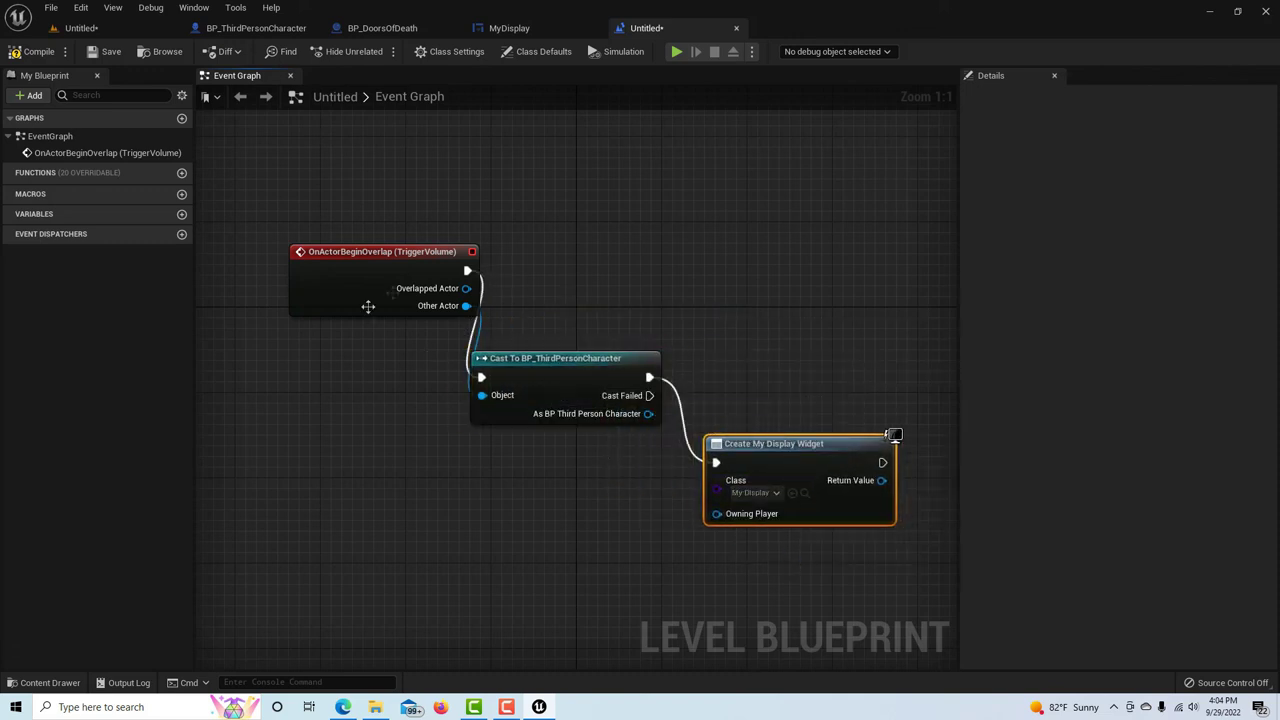
- Rearrange the overlap event, cast and Create My Display Widget nodes to leave room for another node
drag(300, 240, 214, 176)
drag(526, 358, 484, 198)
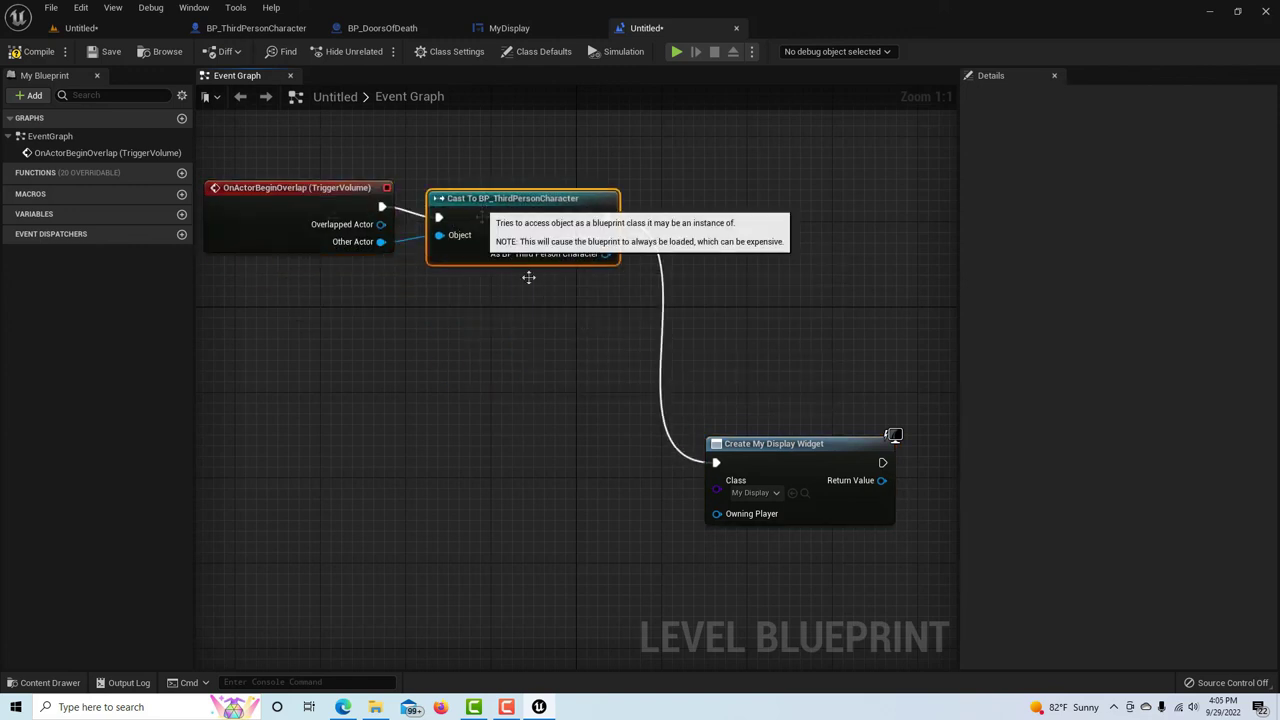
drag(766, 443, 603, 347)
- Add an Add to Viewport node after the widget creation with the widget's Return Value as its Target, and save the level
drag(722, 367, 774, 433)
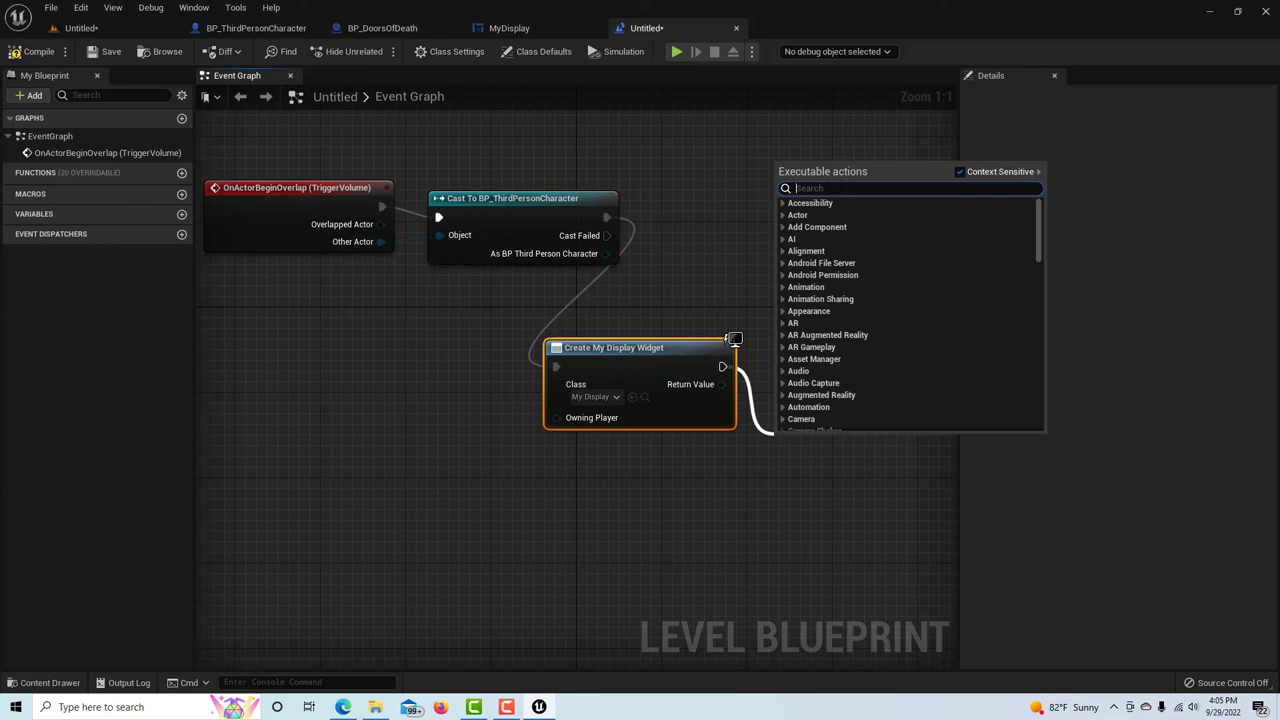
text(add to vi)
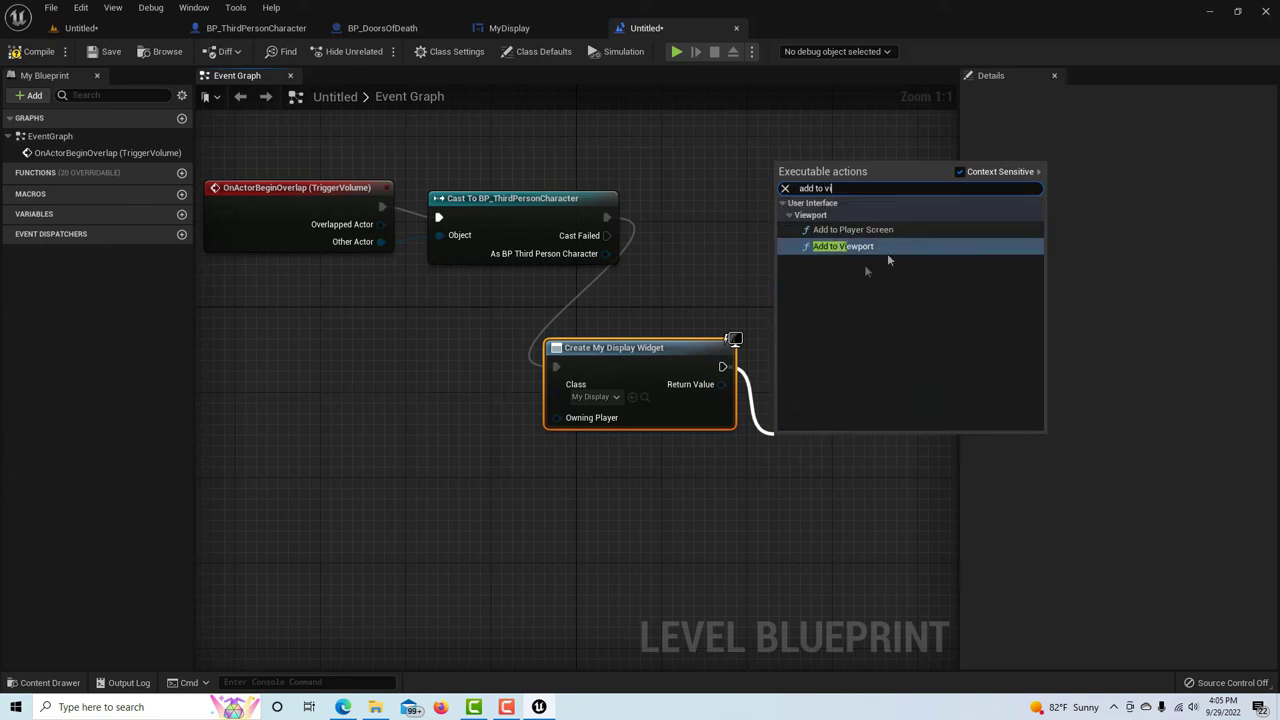
click(870, 246)
drag(721, 384, 791, 492)
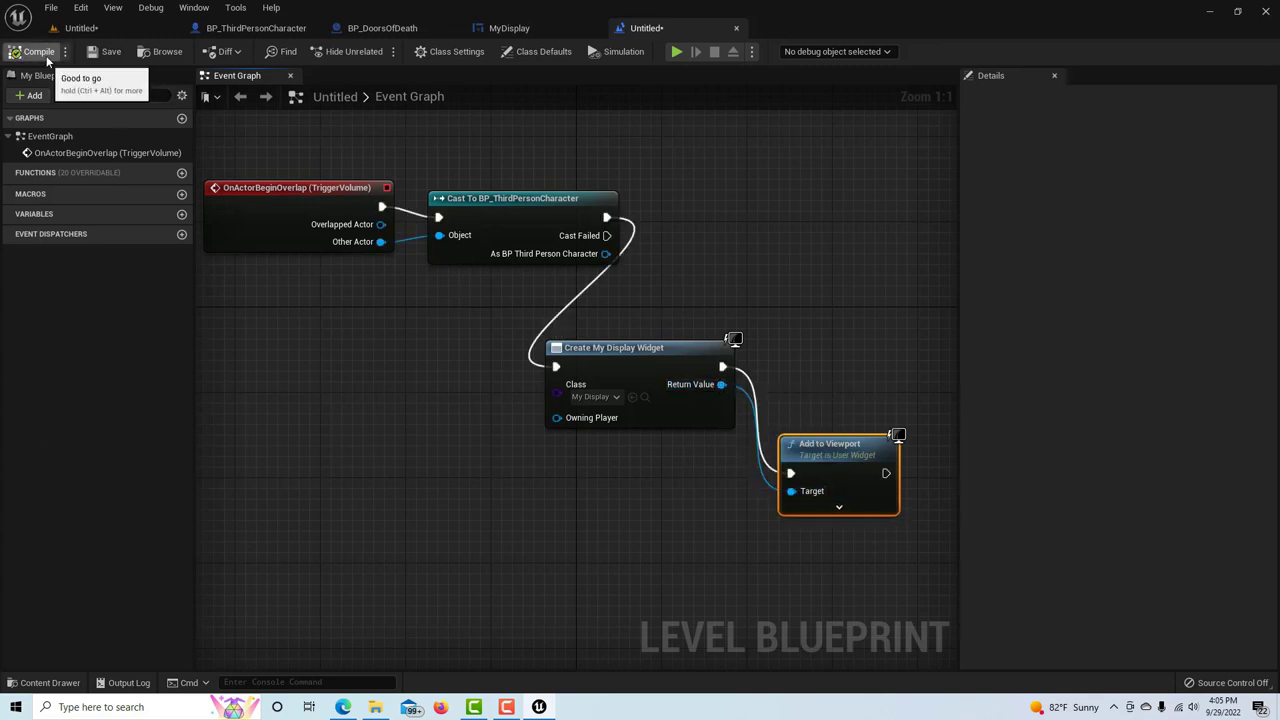
click(105, 53)
click(939, 556)
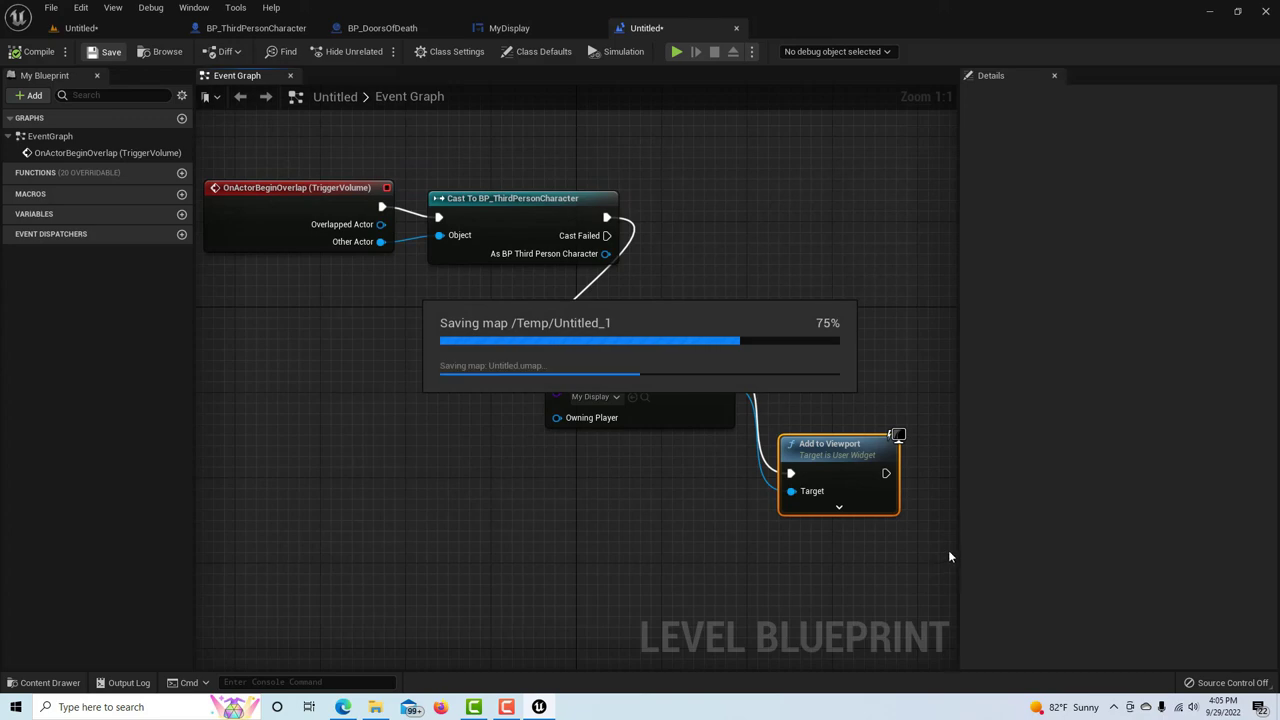
- Play the level and run the character past the doors into the trigger volume to test the achievement message
click(80, 27)
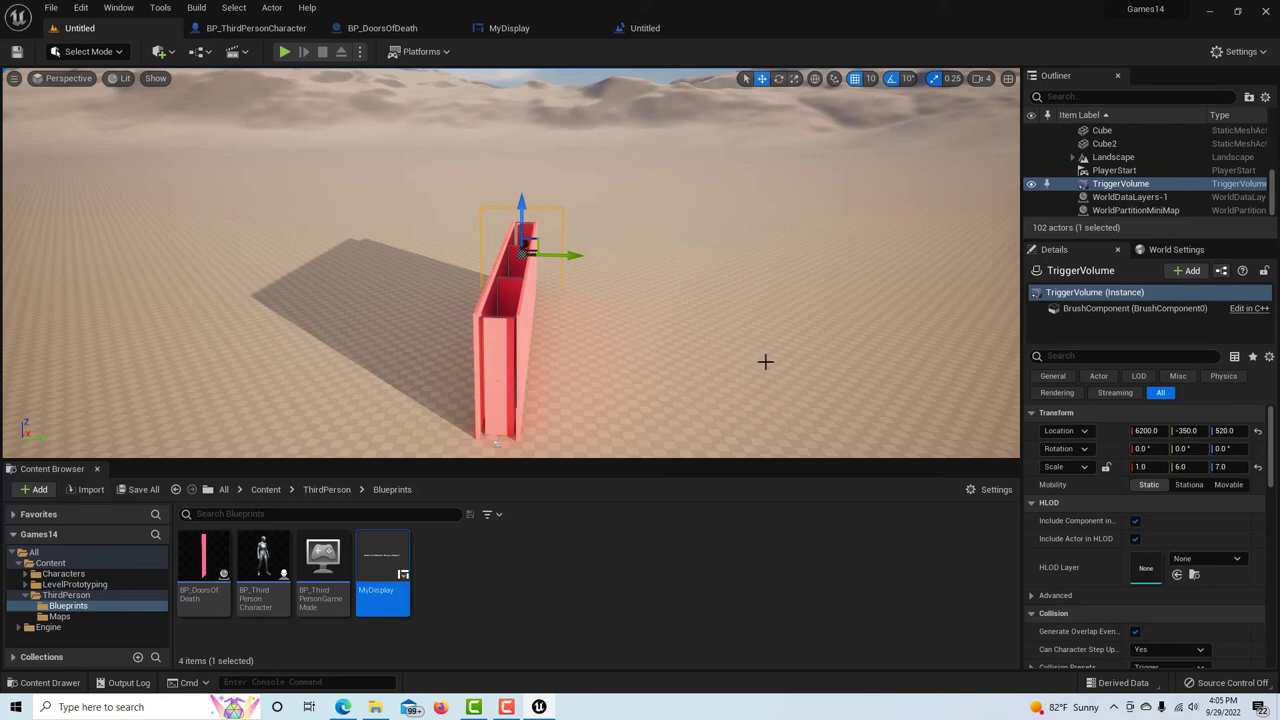
click(284, 51)
click(730, 390)
key(w)
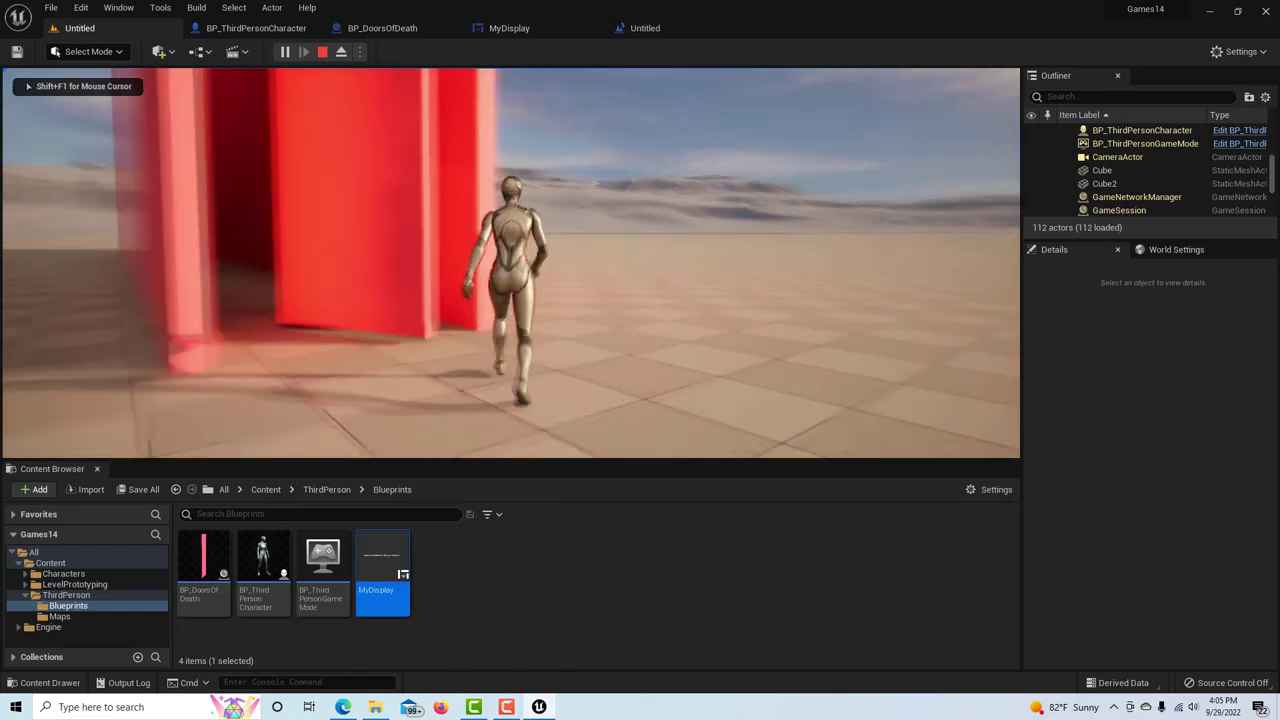
key(w)
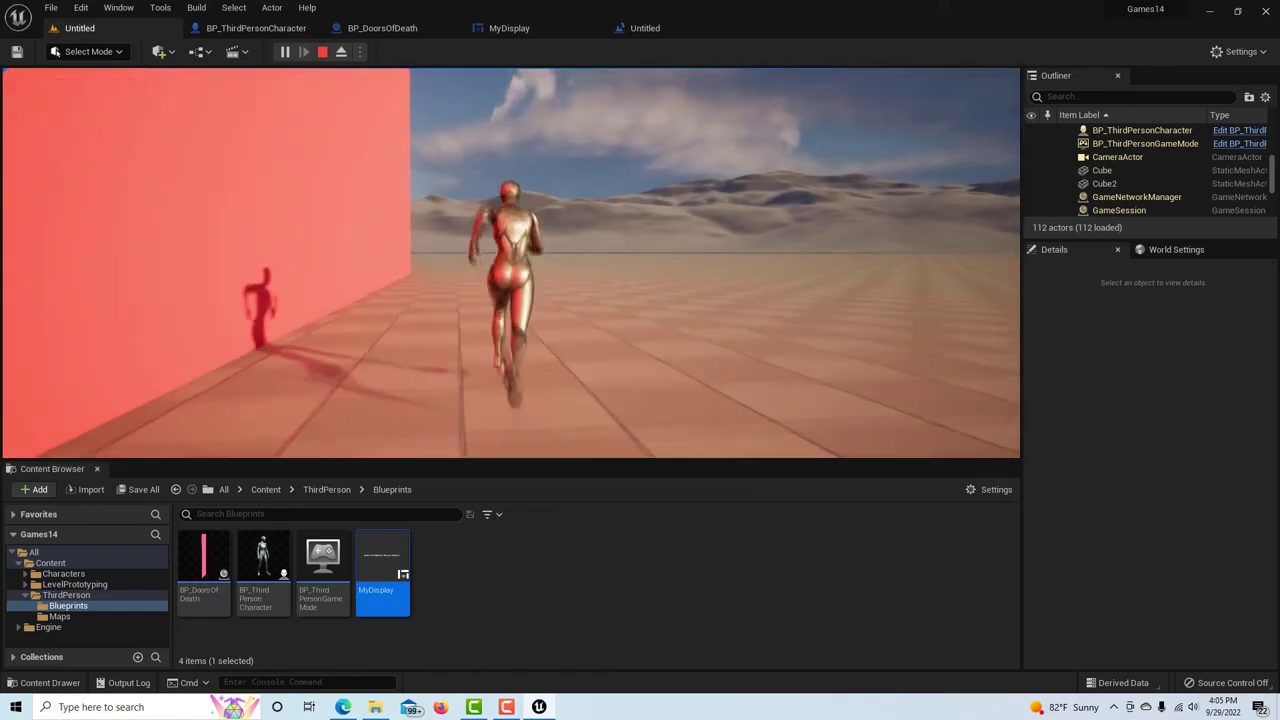
key(w)
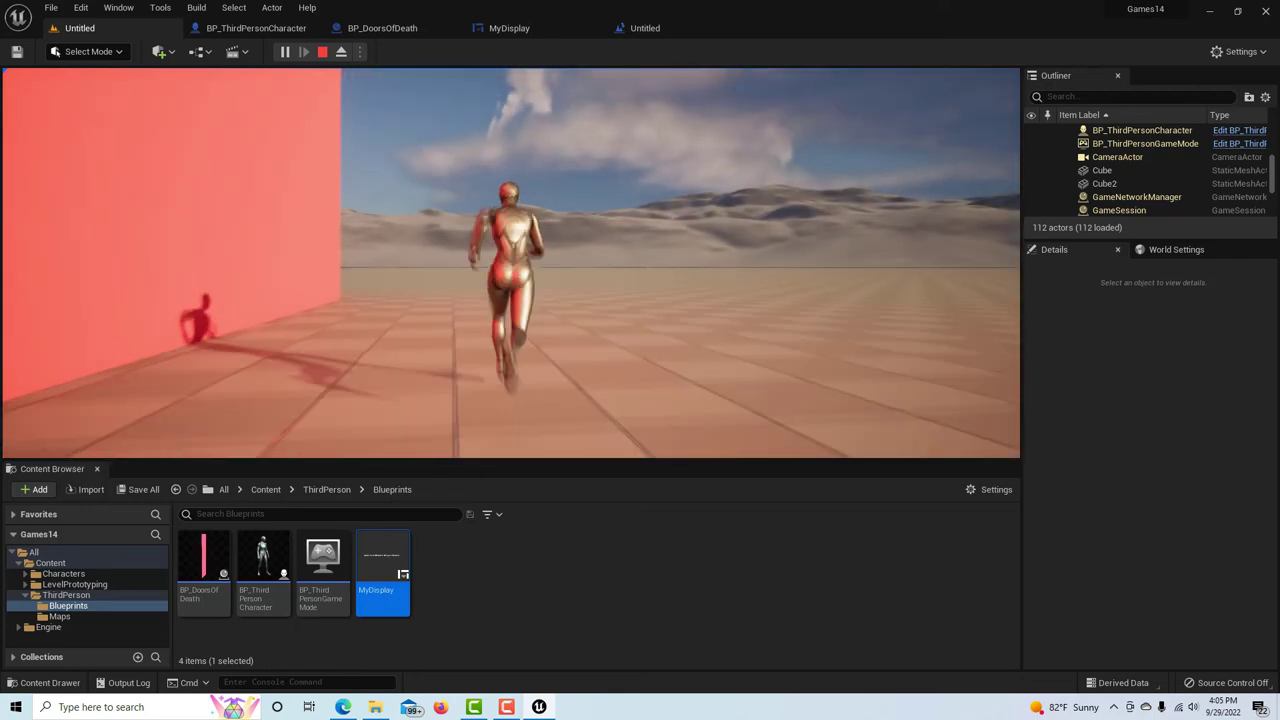
key(w)
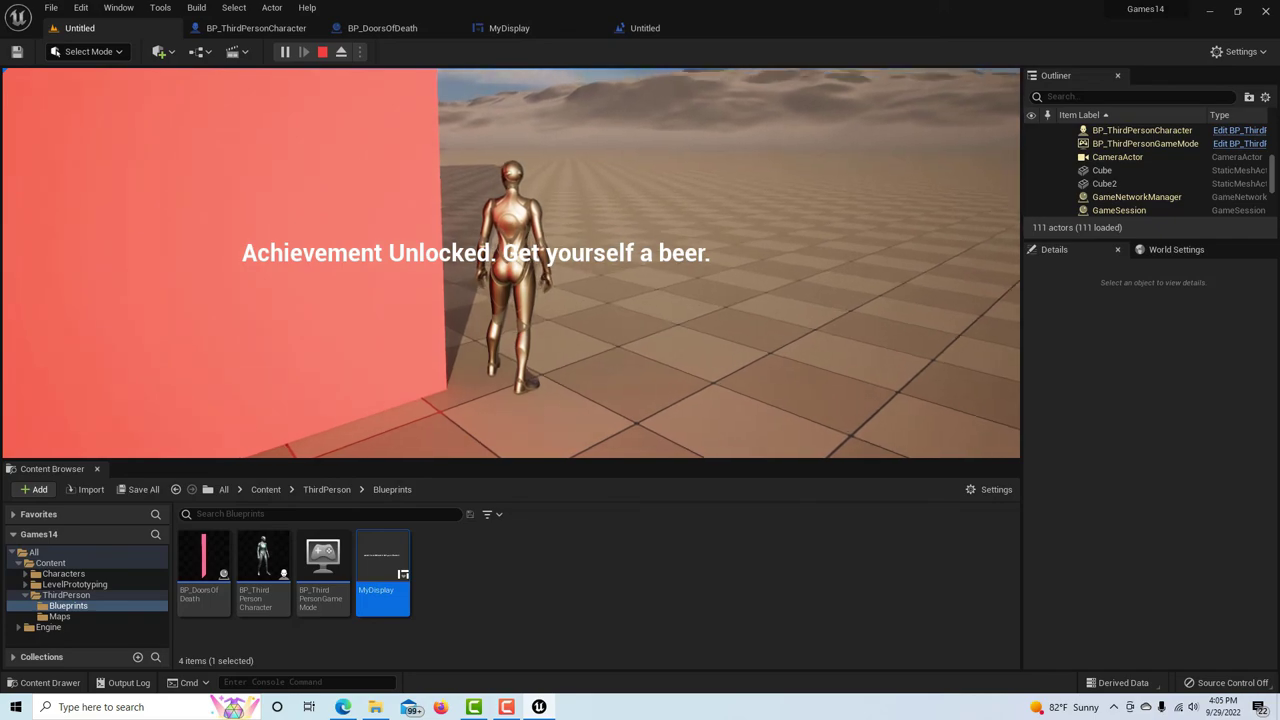
key(w)
key(w)
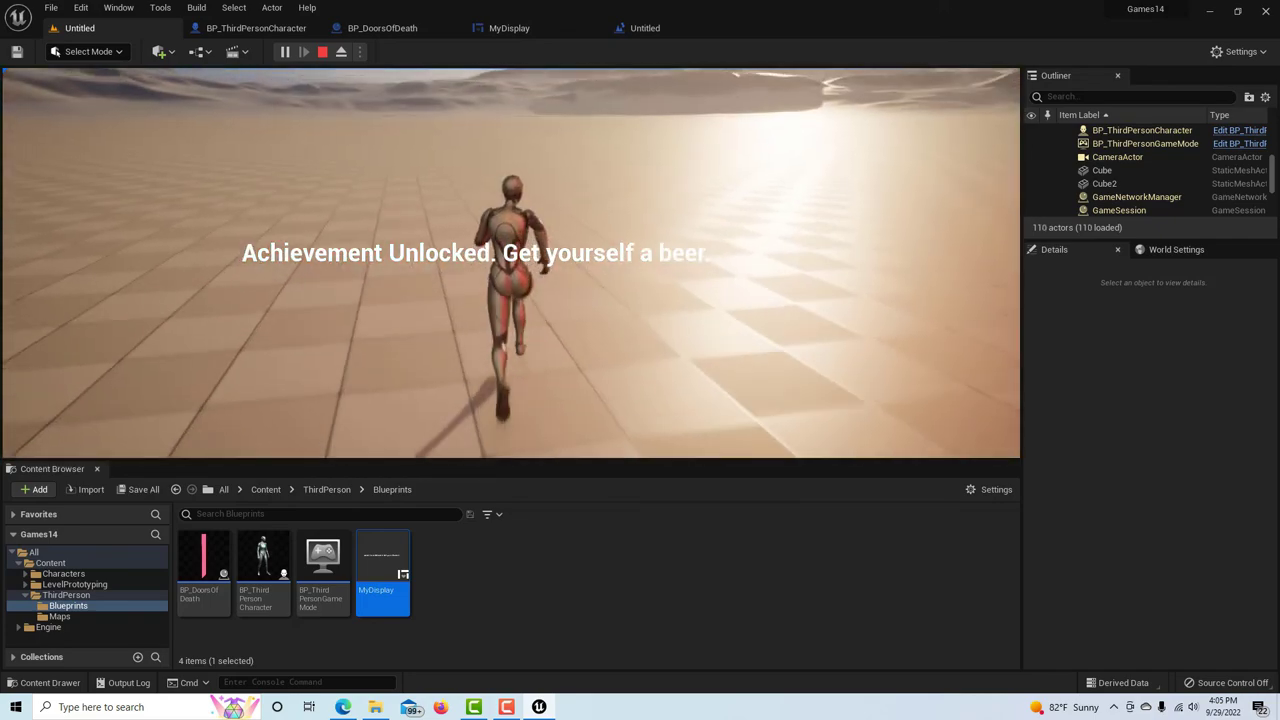
key(w)
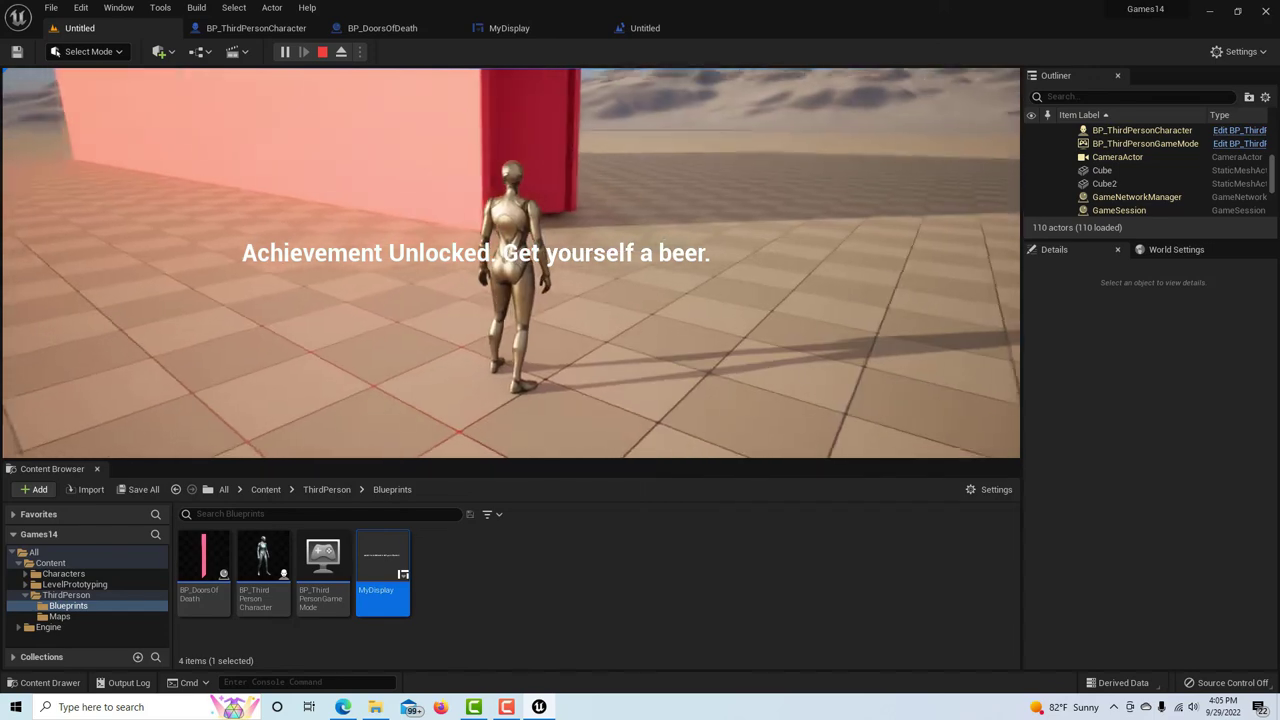